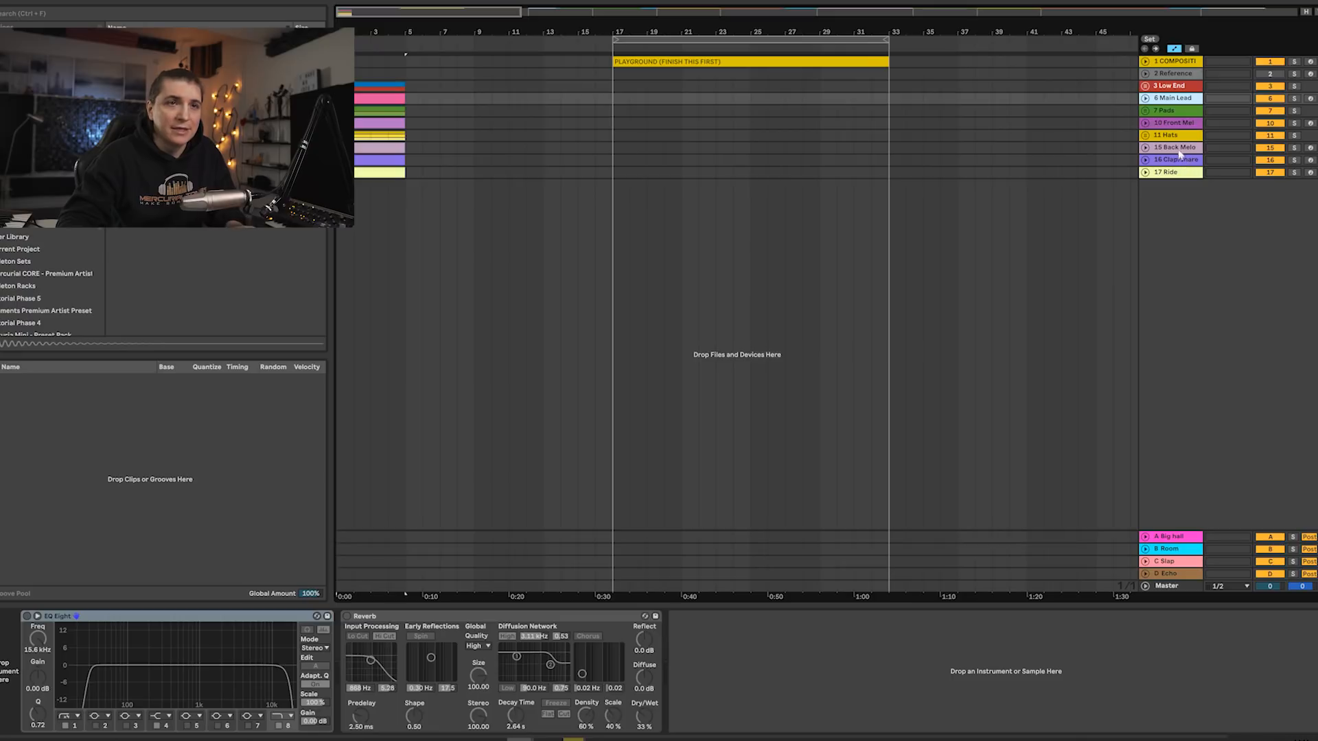
- Add a MIDI track below 17 Ride with a Drum Rack and load Tom-808-Mid.aif onto its C1 pad
{"action": "left_click", "coordinate": [1182, 173]}
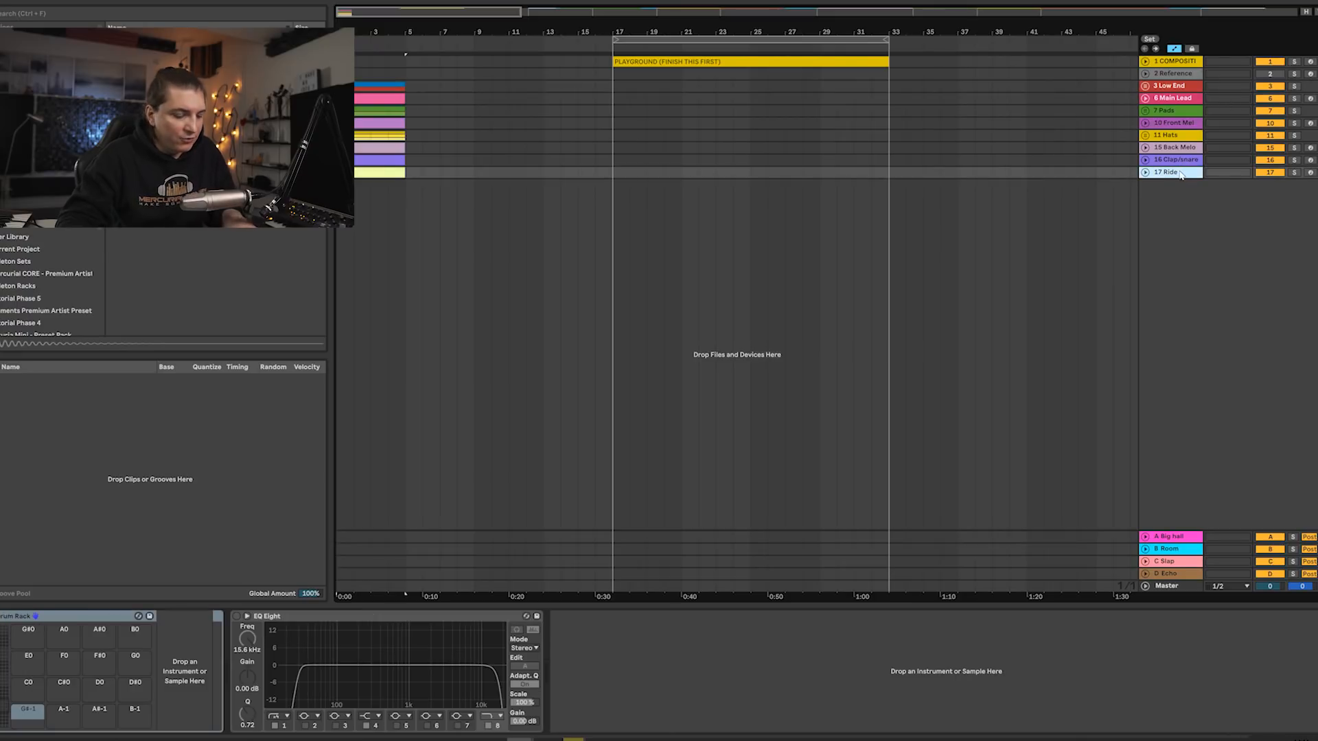
{"action": "key", "text": "ctrl+shift+t"}
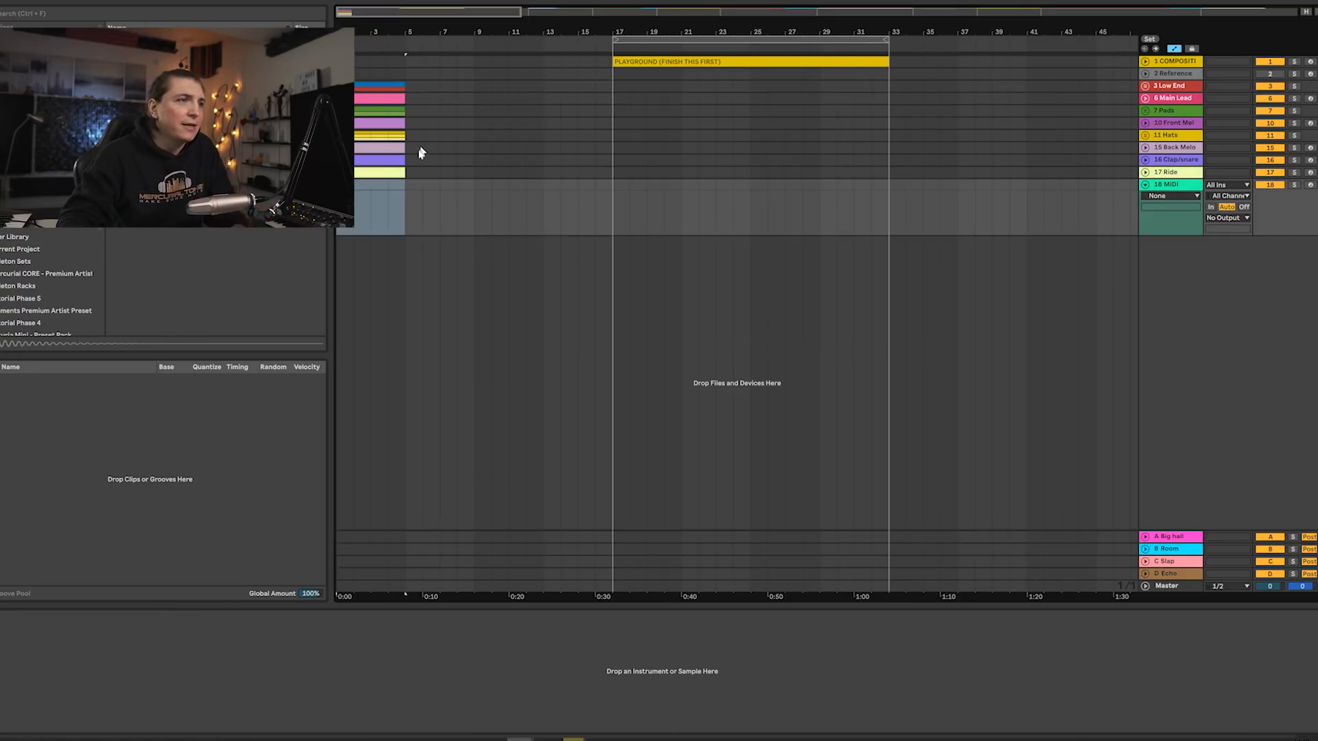
{"action": "key", "text": "ctrl+f"}
{"action": "type", "text": "808"}
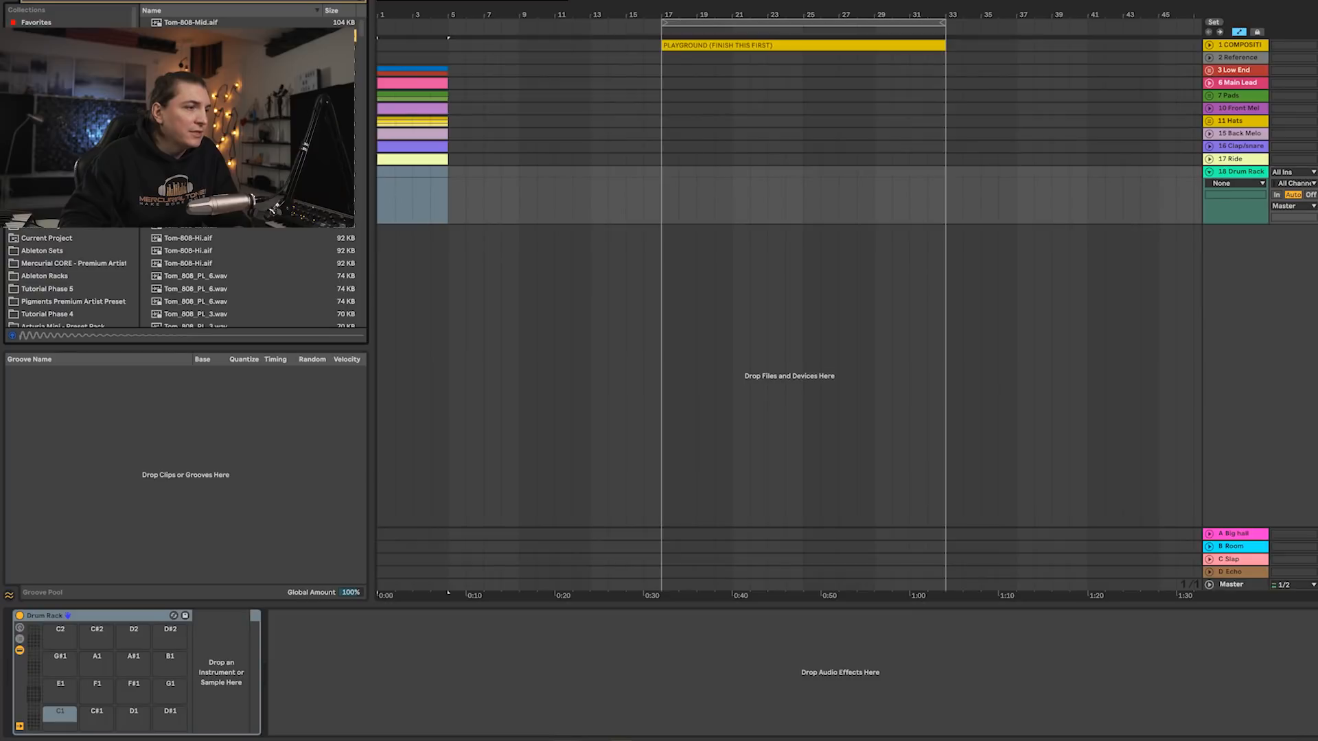
- Create a one-bar MIDI clip at bar 17 on the Drum Rack track
{"action": "scroll", "coordinate": [667, 208], "scroll_direction": "up", "scroll_amount": 2}
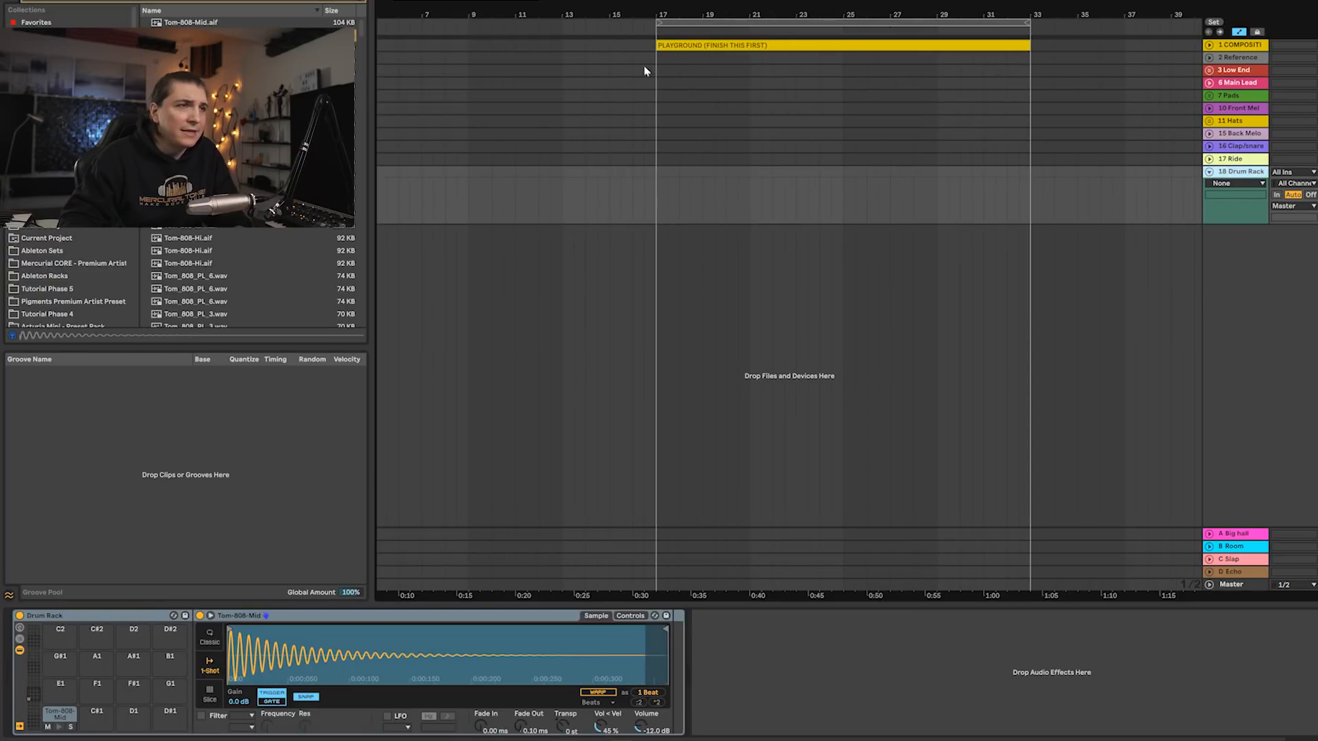
{"action": "scroll", "coordinate": [656, 14], "scroll_direction": "down", "scroll_amount": 2}
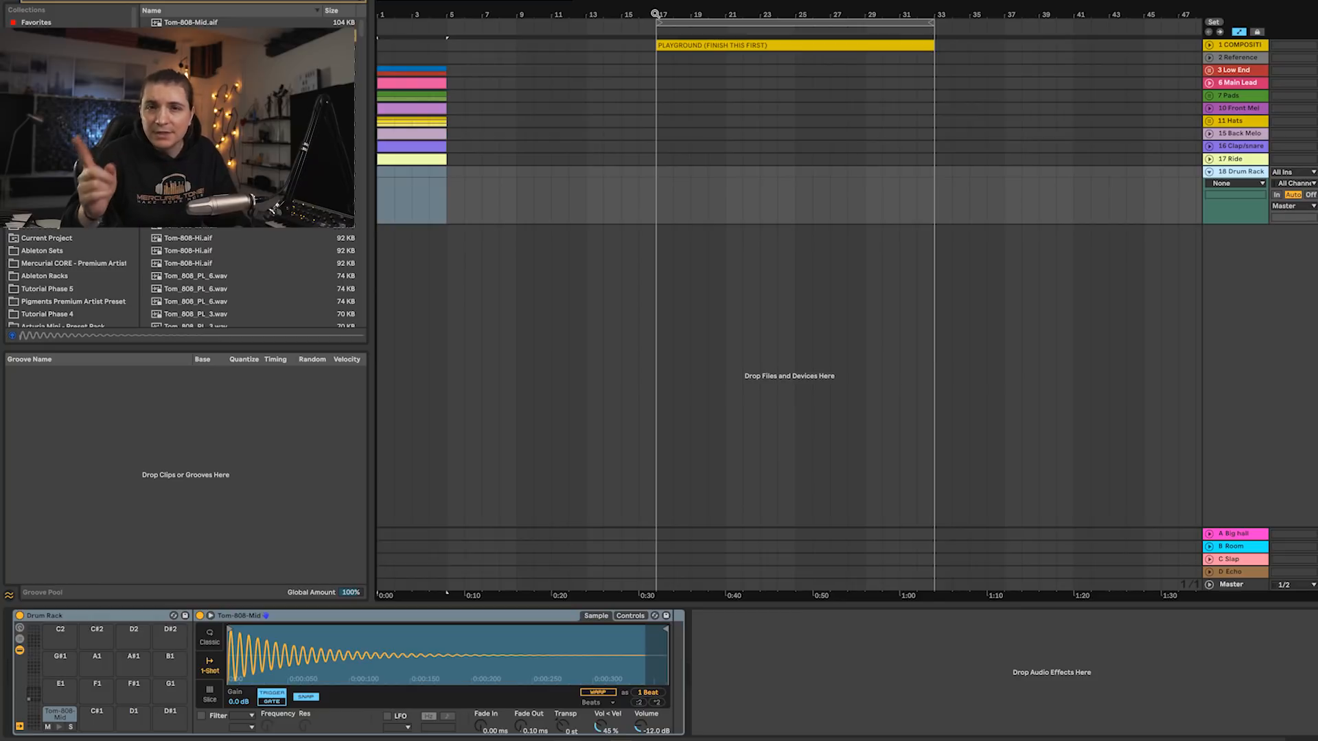
{"action": "left_click_drag", "start_coordinate": [663, 189], "coordinate": [672, 180]}
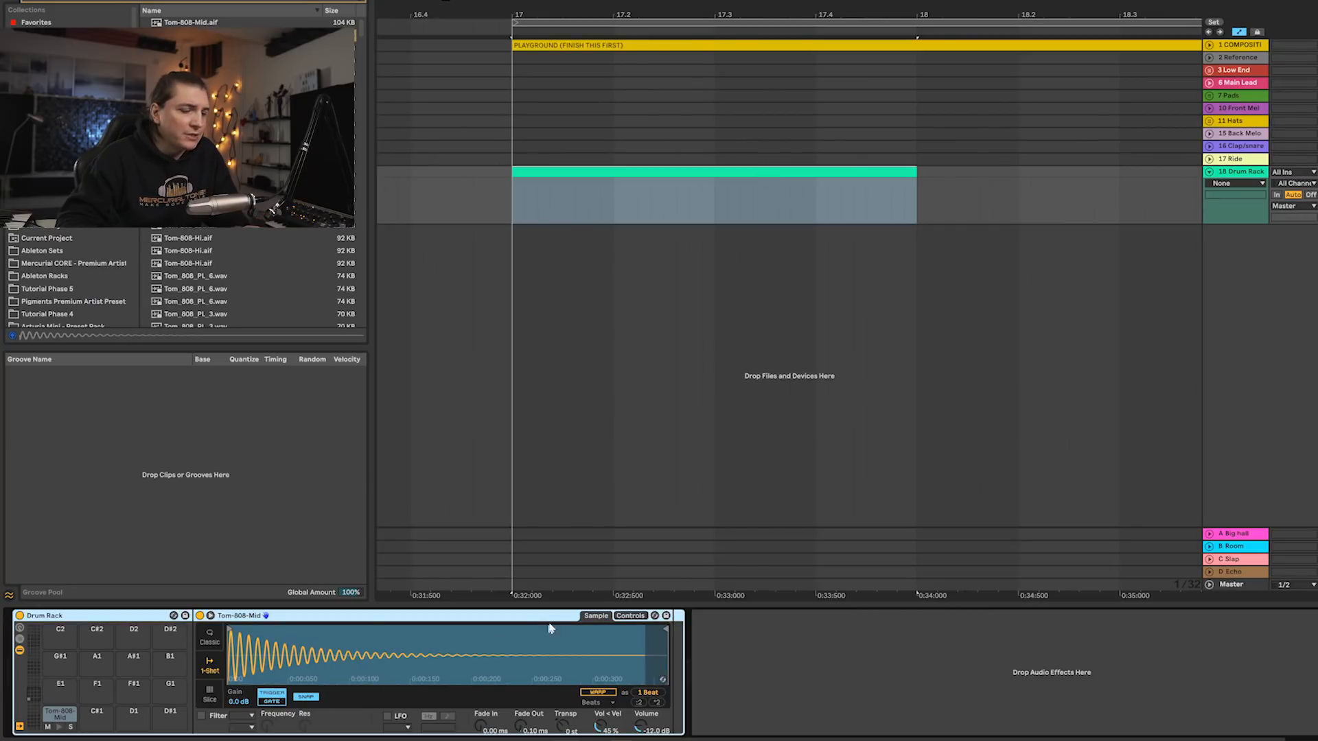
- Add a Tuner after the Drum Rack and set the Tom-808-Mid sample's transposition to +4 st
{"action": "key", "text": "ctrl+f"}
{"action": "type", "text": "tuner"}
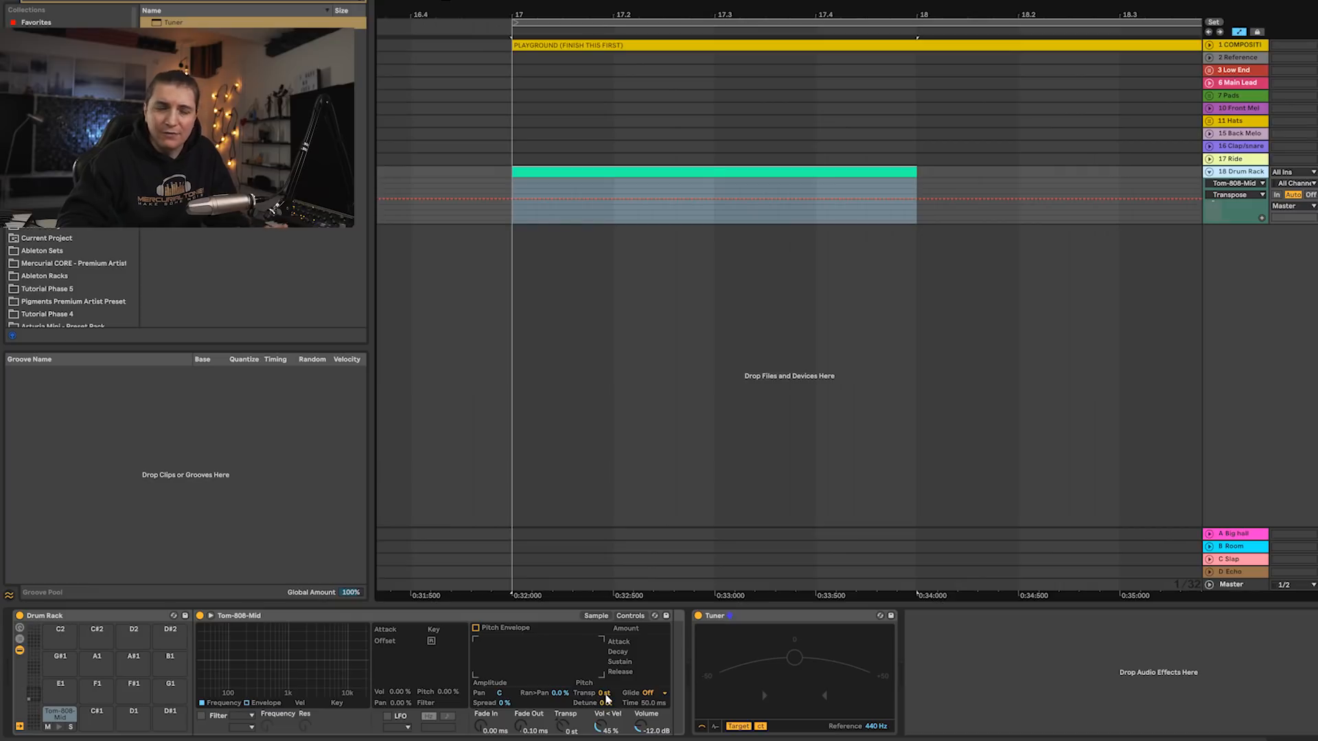
{"action": "left_click_drag", "start_coordinate": [605, 694], "coordinate": [605, 676]}
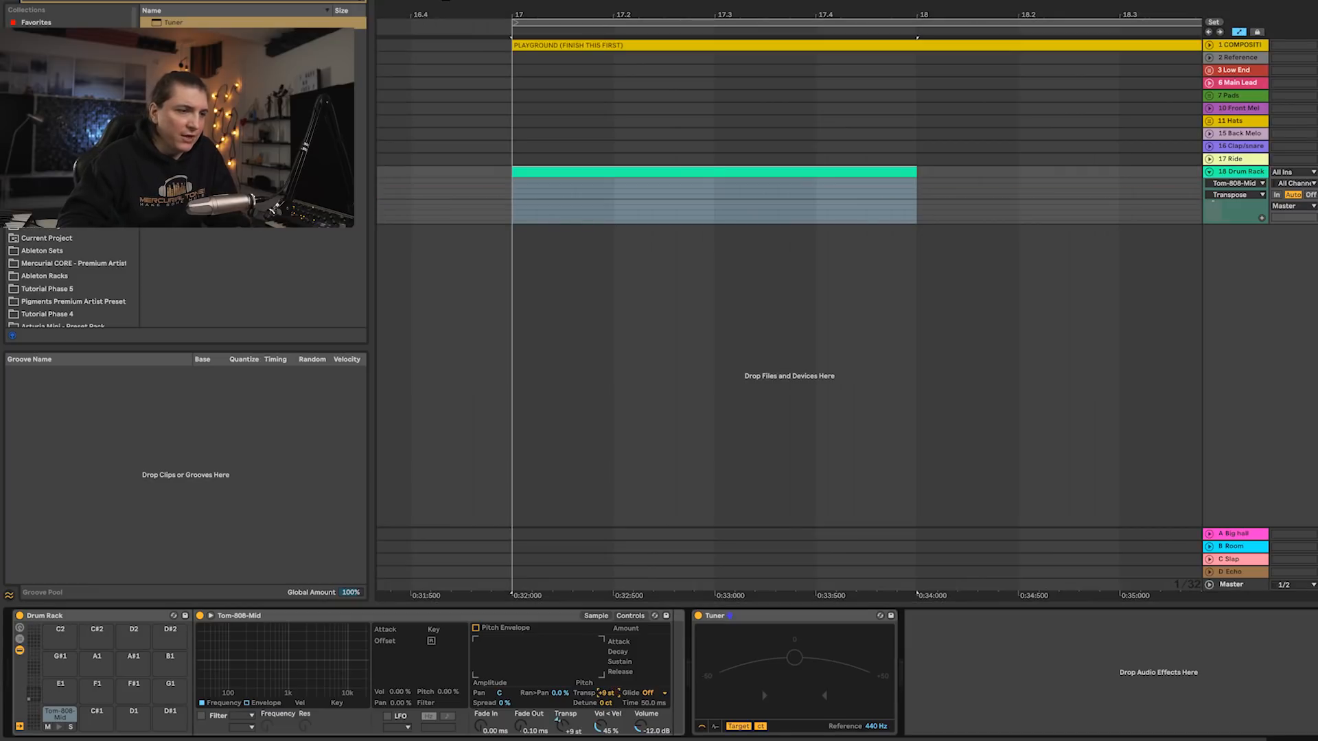
- Program three eighth-note Tom-808-Mid hits on C1 in the clip, at positions 1, 1.2.3 and 1.3
{"action": "double_click", "coordinate": [534, 174]}
{"action": "double_click", "coordinate": [228, 371]}
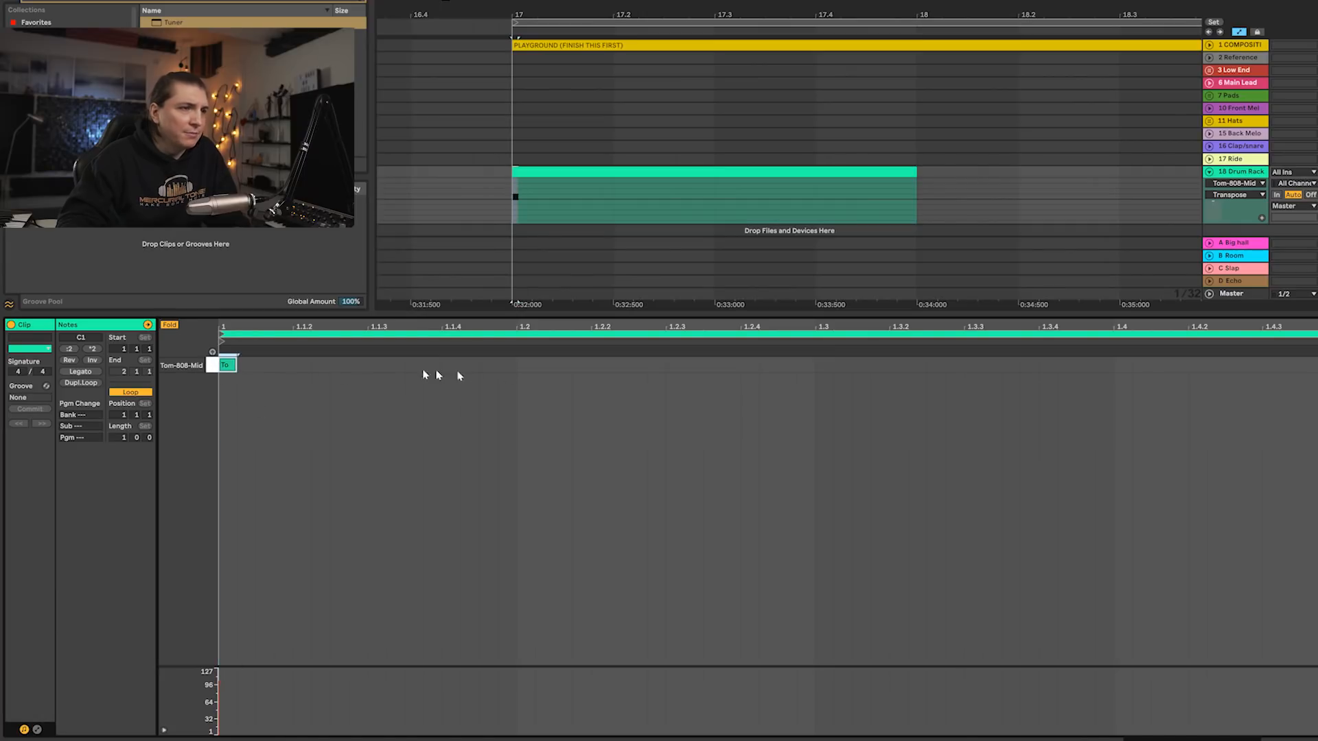
{"action": "double_click", "coordinate": [524, 365]}
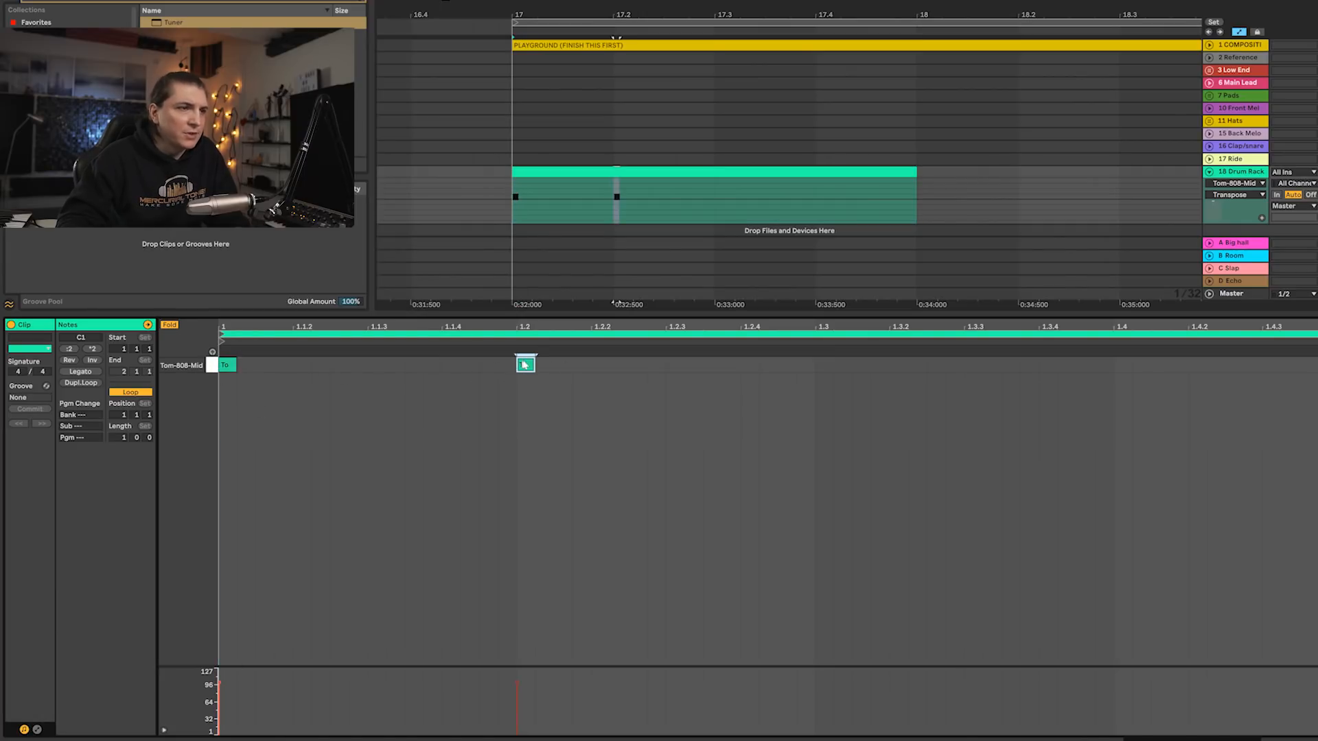
{"action": "mouse_move", "coordinate": [535, 367]}
{"action": "left_mouse_down"}
{"action": "mouse_move", "coordinate": [827, 371]}
{"action": "mouse_move", "coordinate": [208, 371]}
{"action": "mouse_move", "coordinate": [368, 364]}
{"action": "left_mouse_up"}
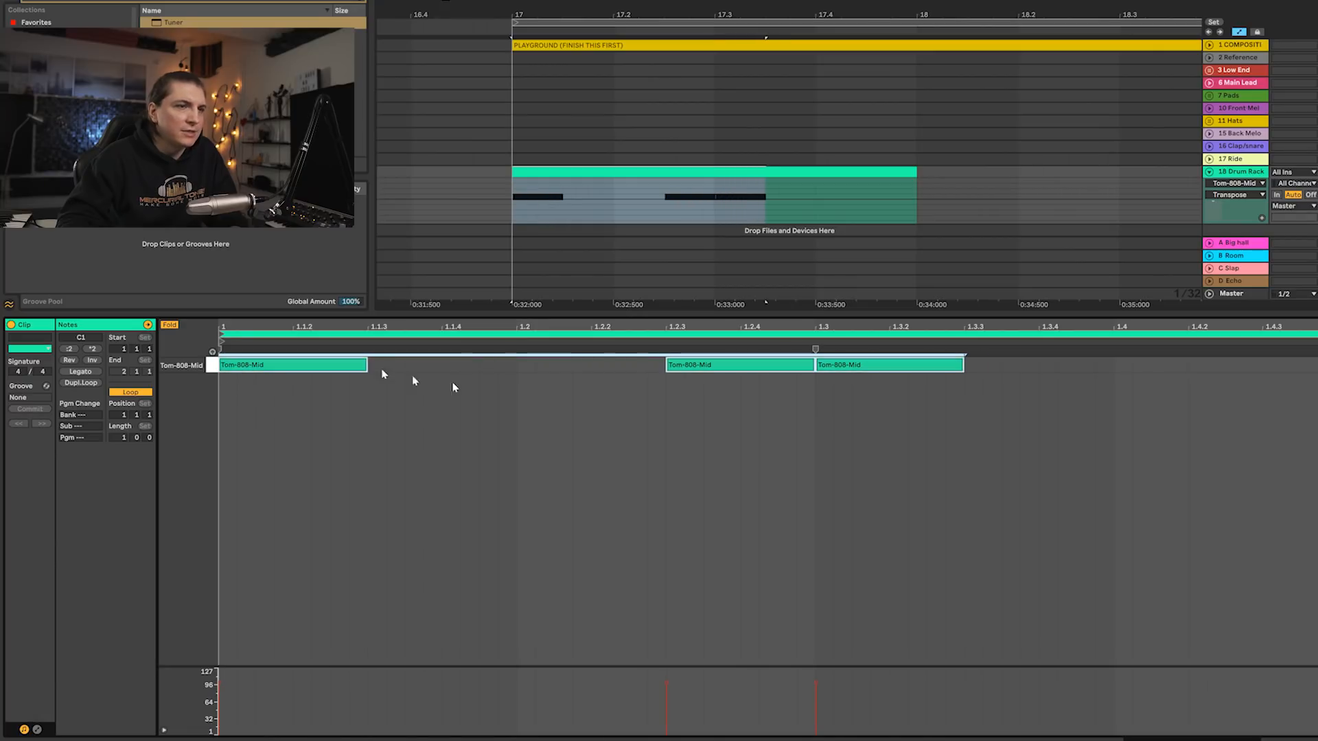
{"action": "left_click", "coordinate": [847, 403]}
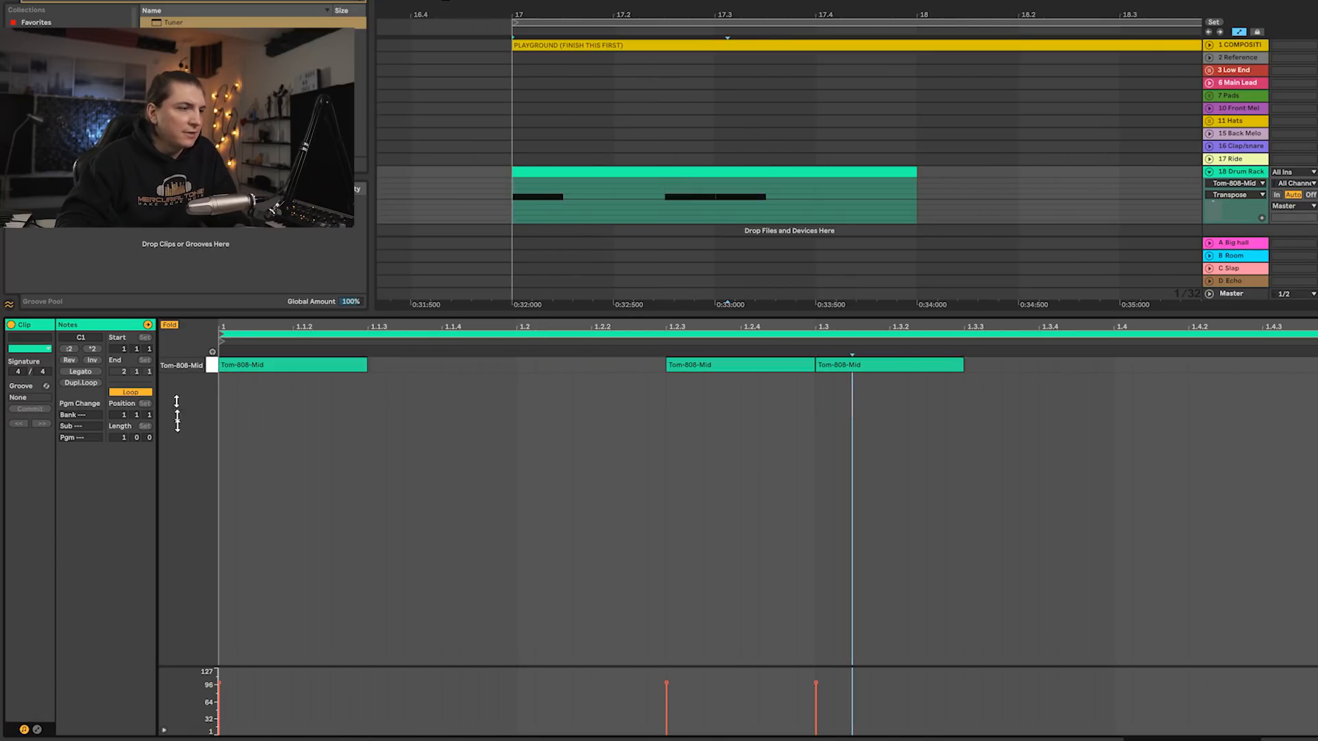
- Duplicate the C1 tom pad to C#1 in the Drum Rack and set the copy's transposition to +16 st
{"action": "left_click", "coordinate": [38, 730]}
{"action": "left_click", "coordinate": [56, 719]}
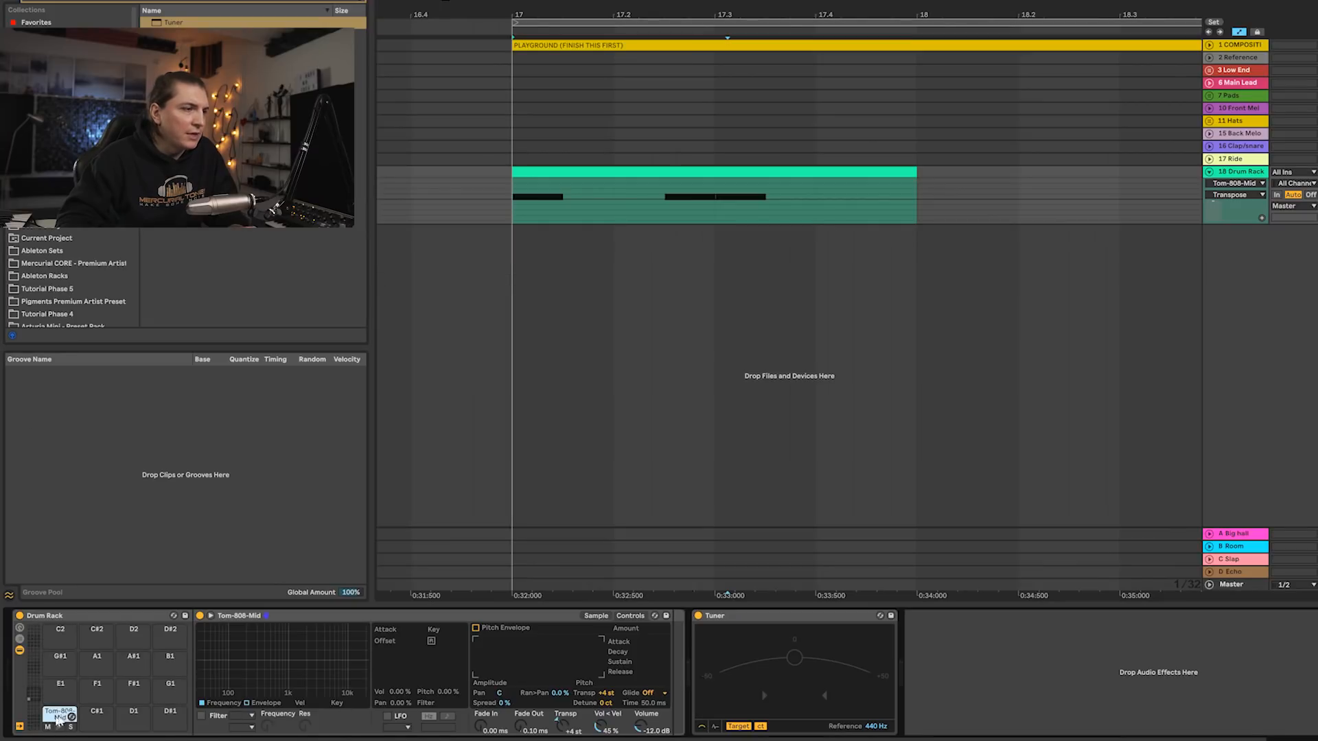
{"action": "left_click_drag", "start_coordinate": [102, 721], "coordinate": [110, 722]}
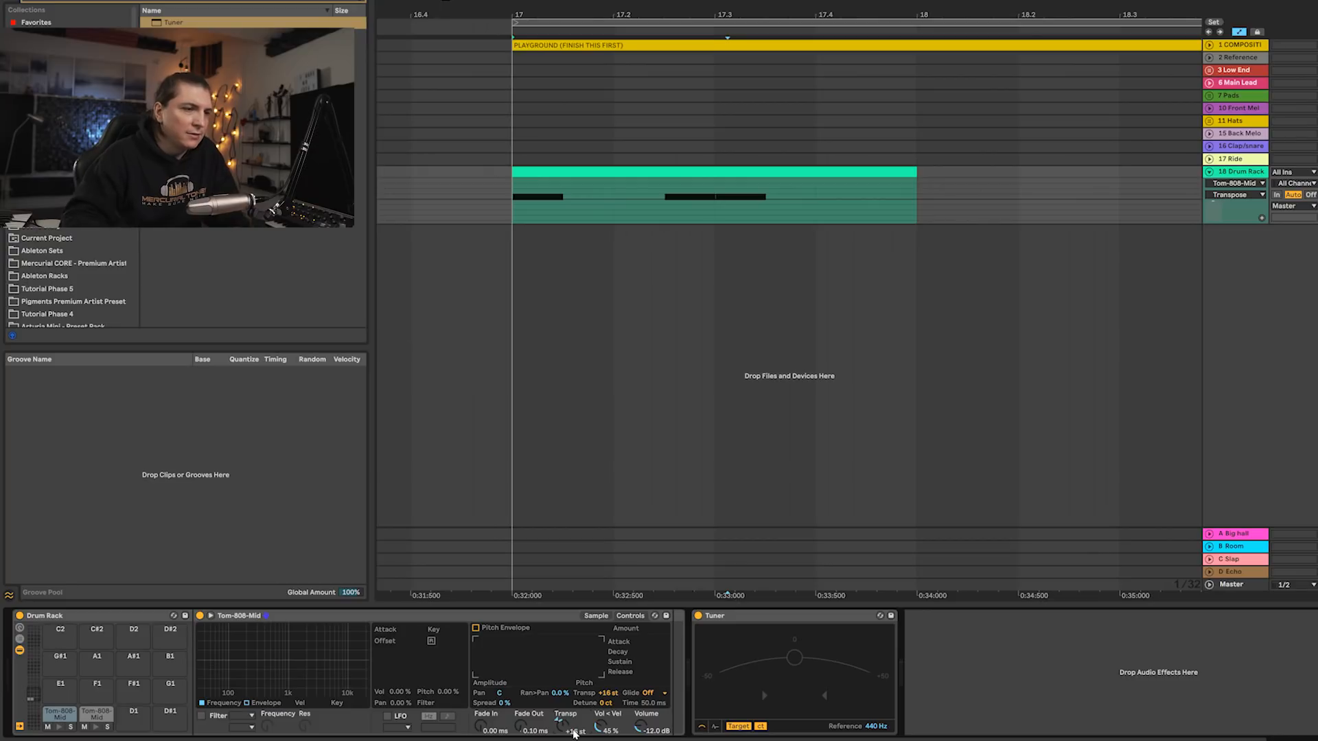
- Add eighth-note hits of the higher C#1 tom to the clip at positions 1.2 and 1.4
{"action": "double_click", "coordinate": [637, 175]}
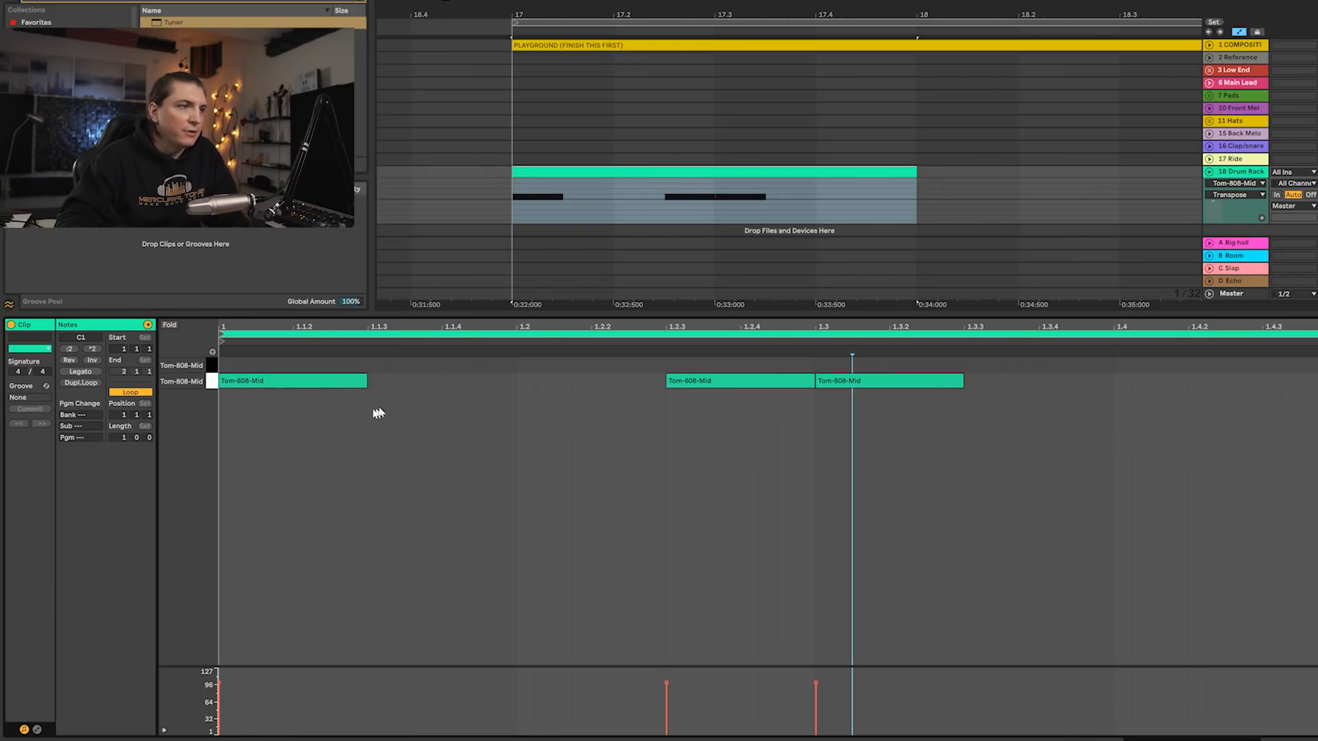
{"action": "left_click", "coordinate": [309, 385]}
{"action": "left_click_drag", "start_coordinate": [309, 384], "coordinate": [1172, 367]}
- Set the arrangement loop to the one-bar tom clip at bar 17 and play back the pattern
{"action": "left_click_drag", "start_coordinate": [516, 189], "coordinate": [923, 202]}
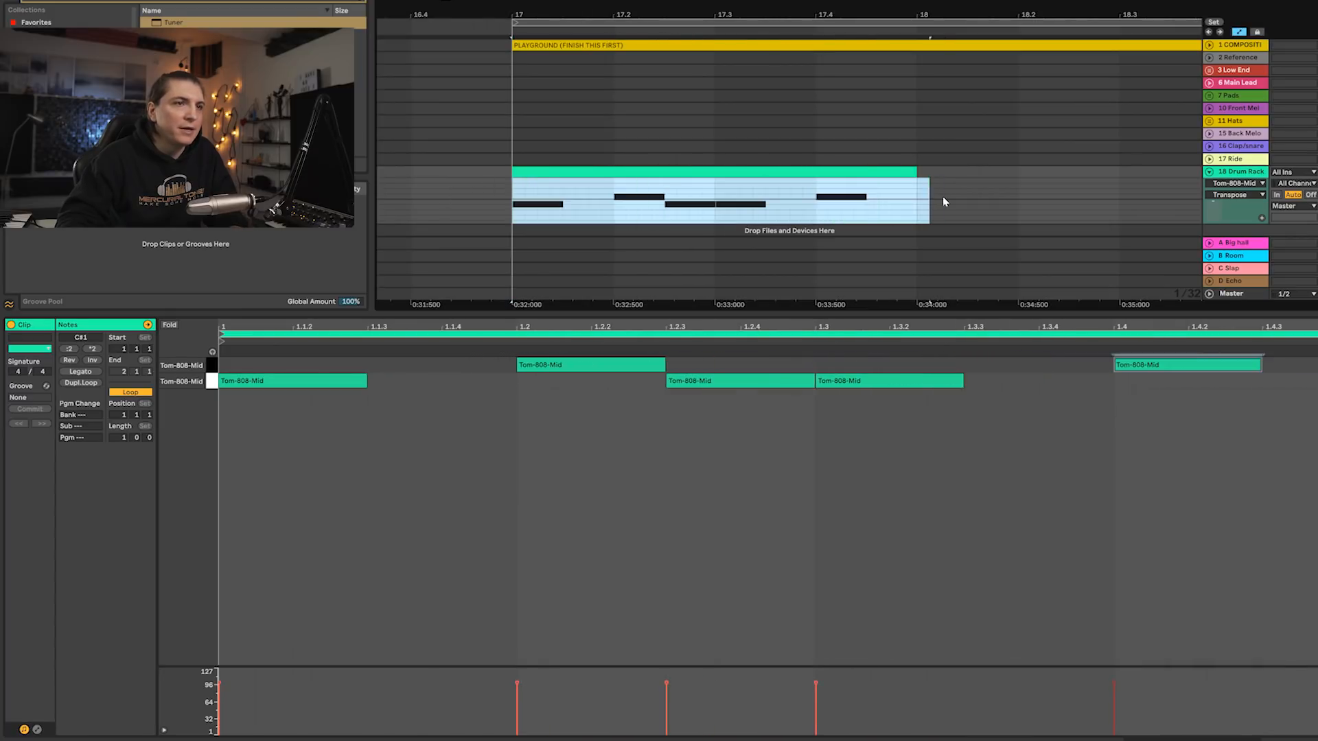
{"action": "key", "text": "ctrl+l"}
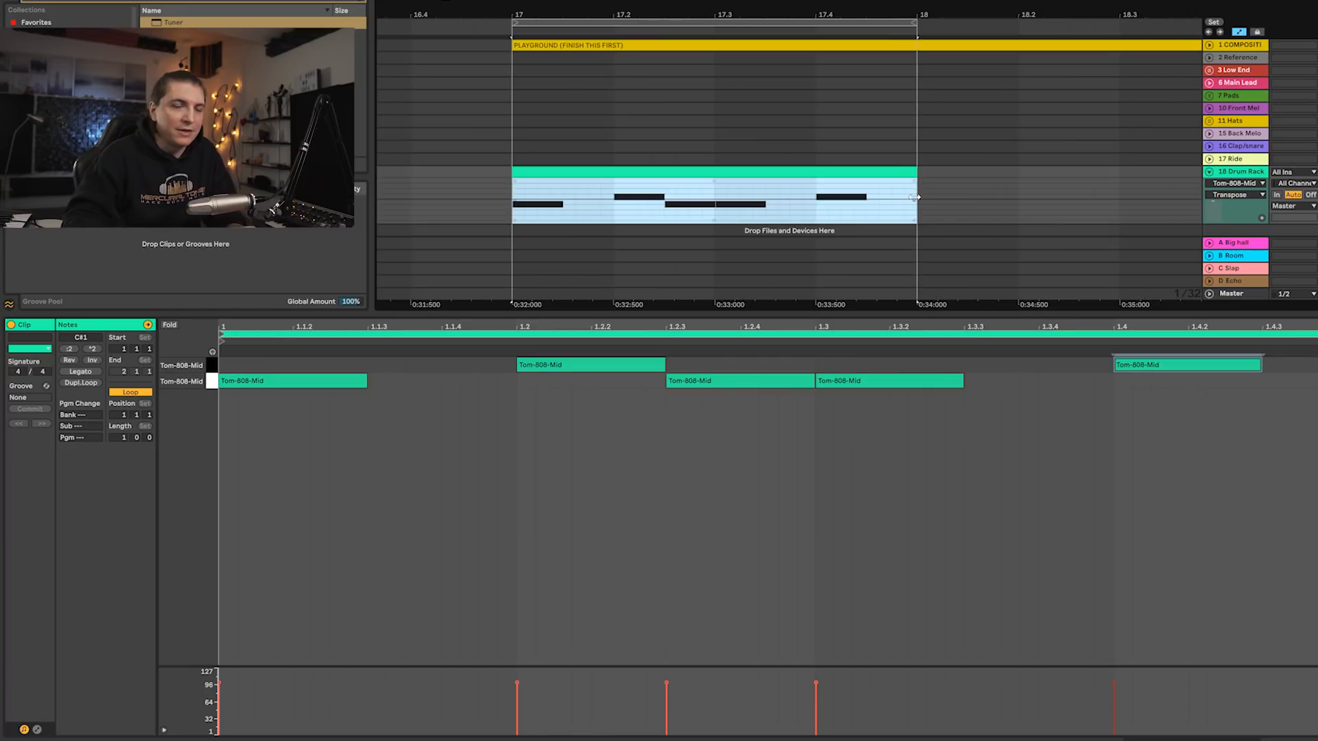
{"action": "key", "text": "space"}
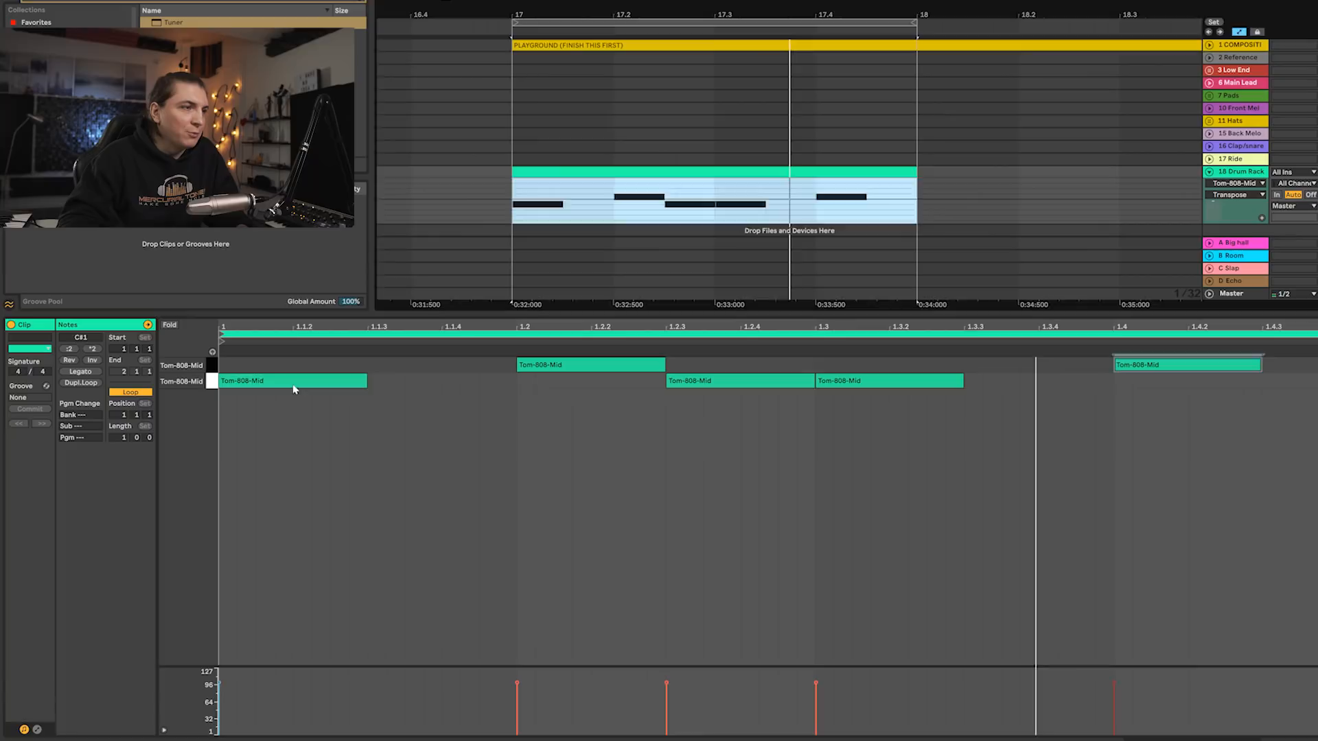
{"action": "key", "text": "space"}
{"action": "left_click_drag", "start_coordinate": [293, 387], "coordinate": [292, 374]}
{"action": "key", "text": "ctrl+z"}
- Fine-tune the C1 tom during playback by setting its Detune to +24 ct in the sampler controls
{"action": "key", "text": "shift+Tab"}
{"action": "left_click", "coordinate": [59, 714]}
{"action": "key", "text": "space"}
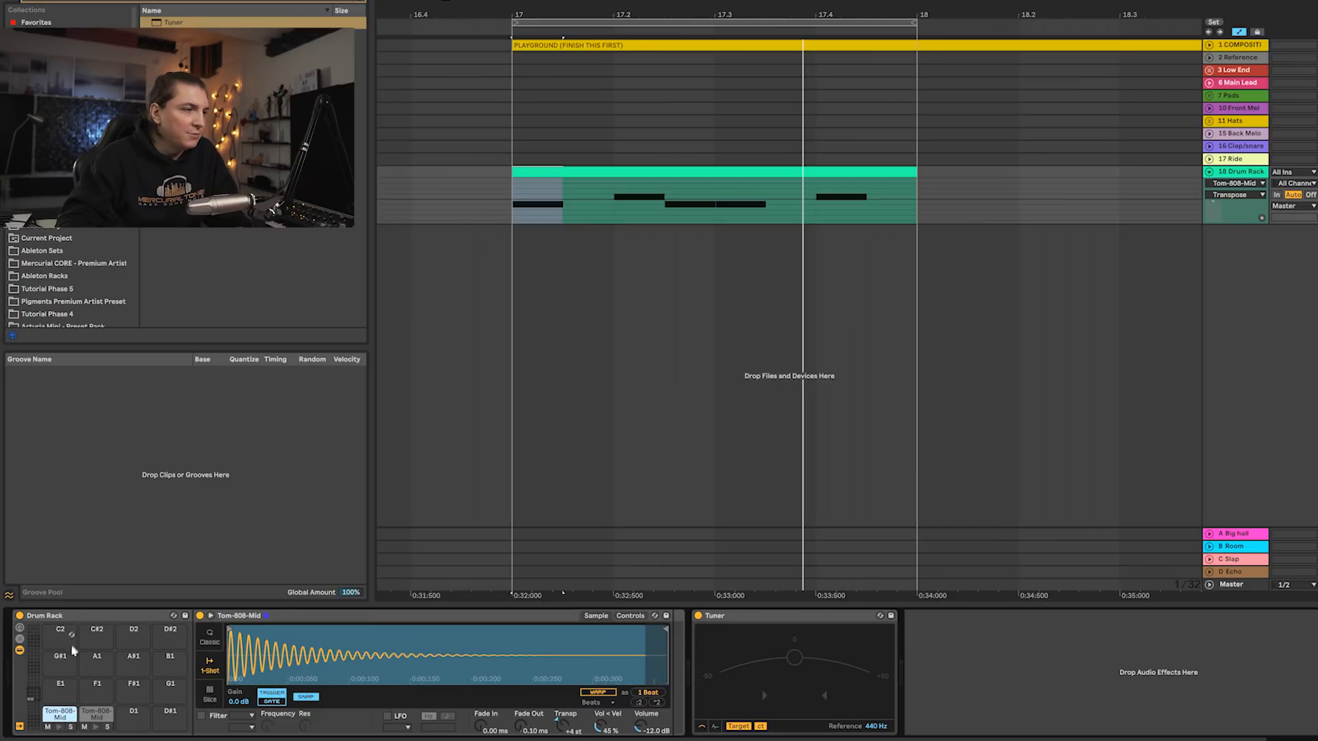
{"action": "left_click", "coordinate": [629, 616]}
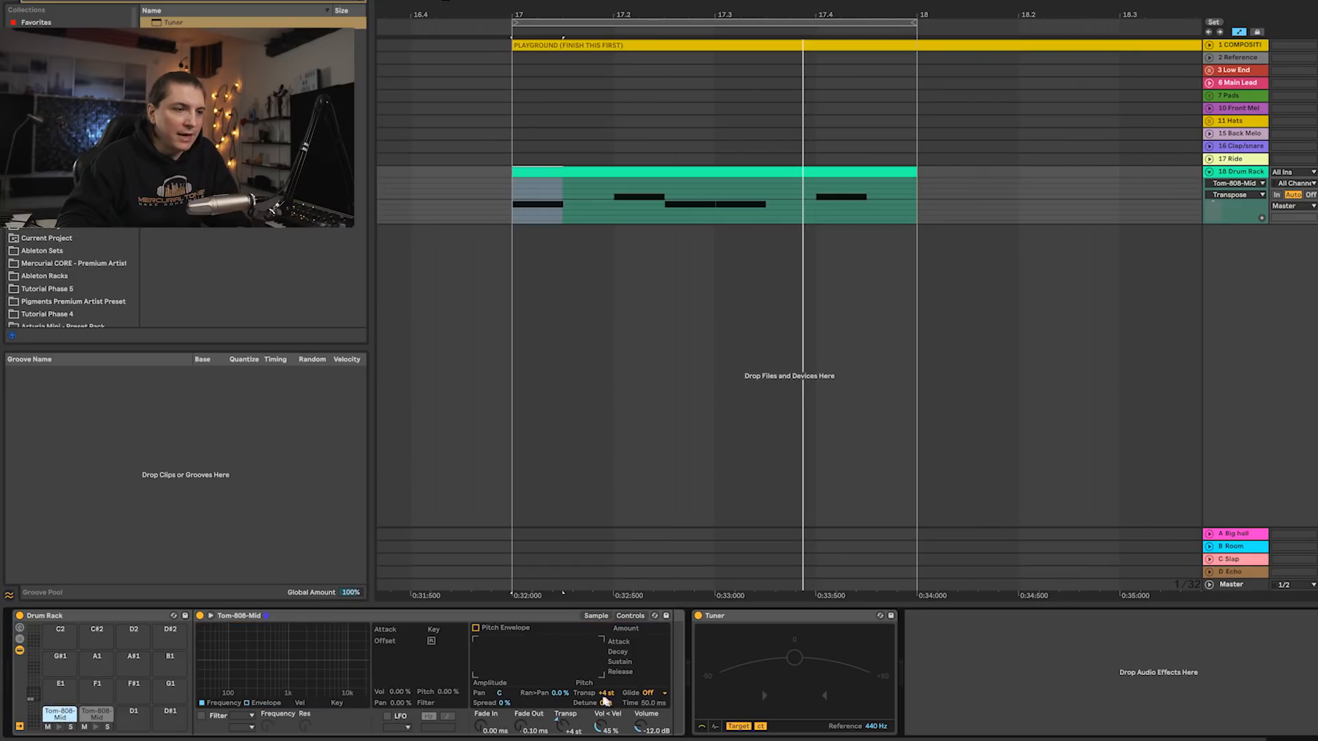
{"action": "left_click_drag", "start_coordinate": [606, 703], "coordinate": [606, 686]}
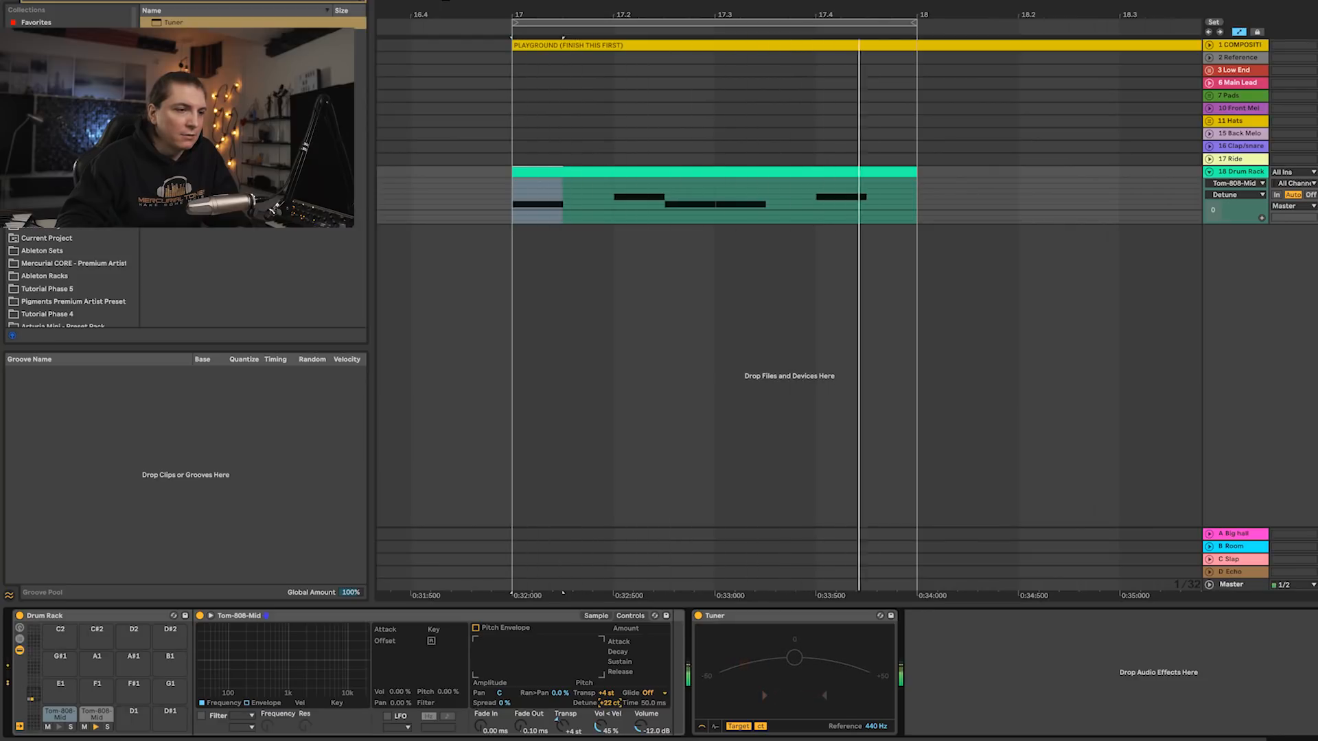
{"action": "left_click_drag", "start_coordinate": [606, 703], "coordinate": [615, 702]}
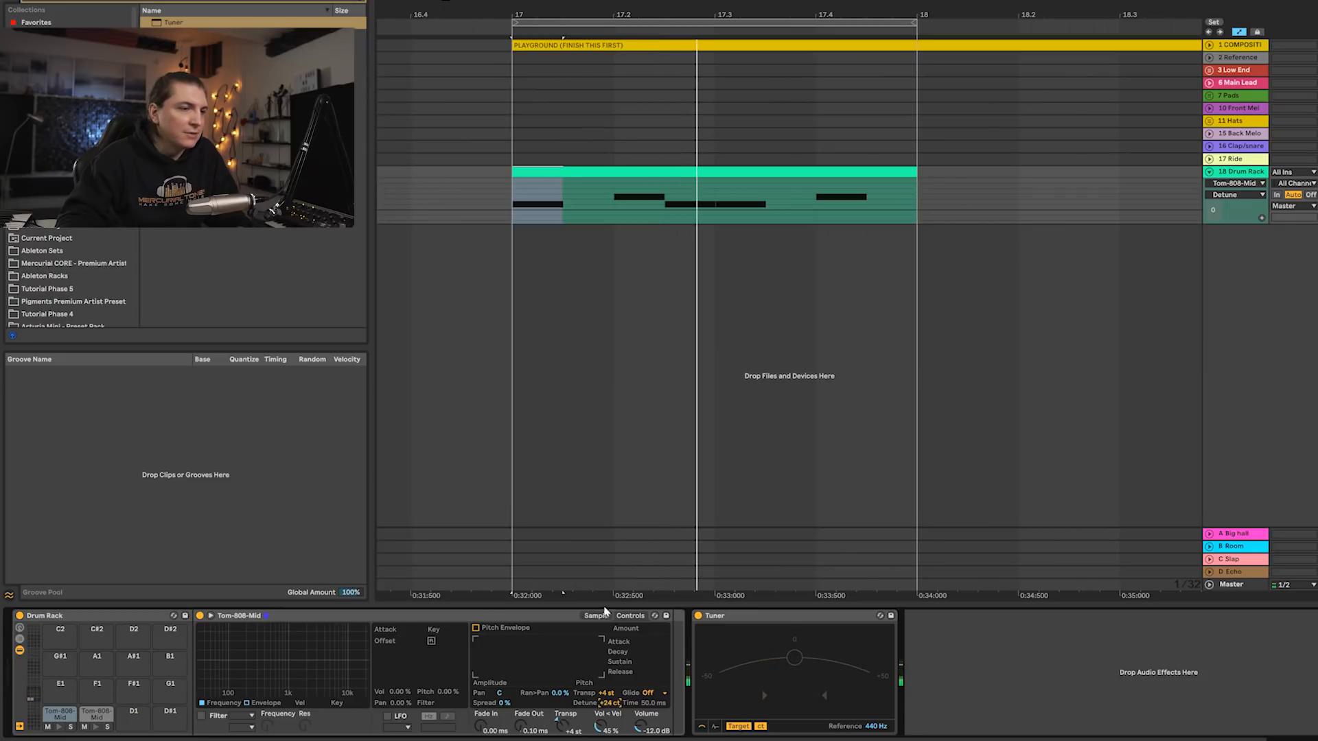
- Fine-tune the C#1 tom by setting its Detune to +25 ct
{"action": "left_click", "coordinate": [107, 715]}
{"action": "left_click_drag", "start_coordinate": [606, 704], "coordinate": [606, 702]}
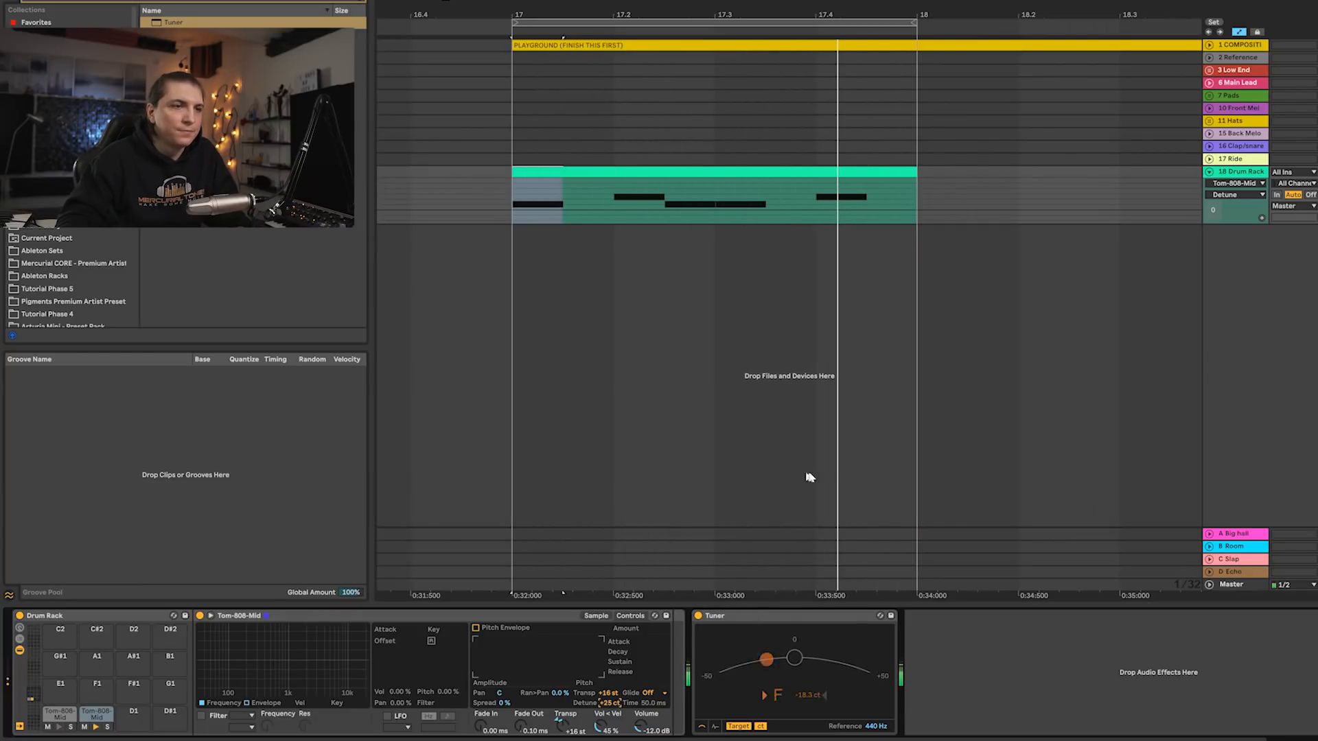
{"action": "key", "text": "shift+Tab"}
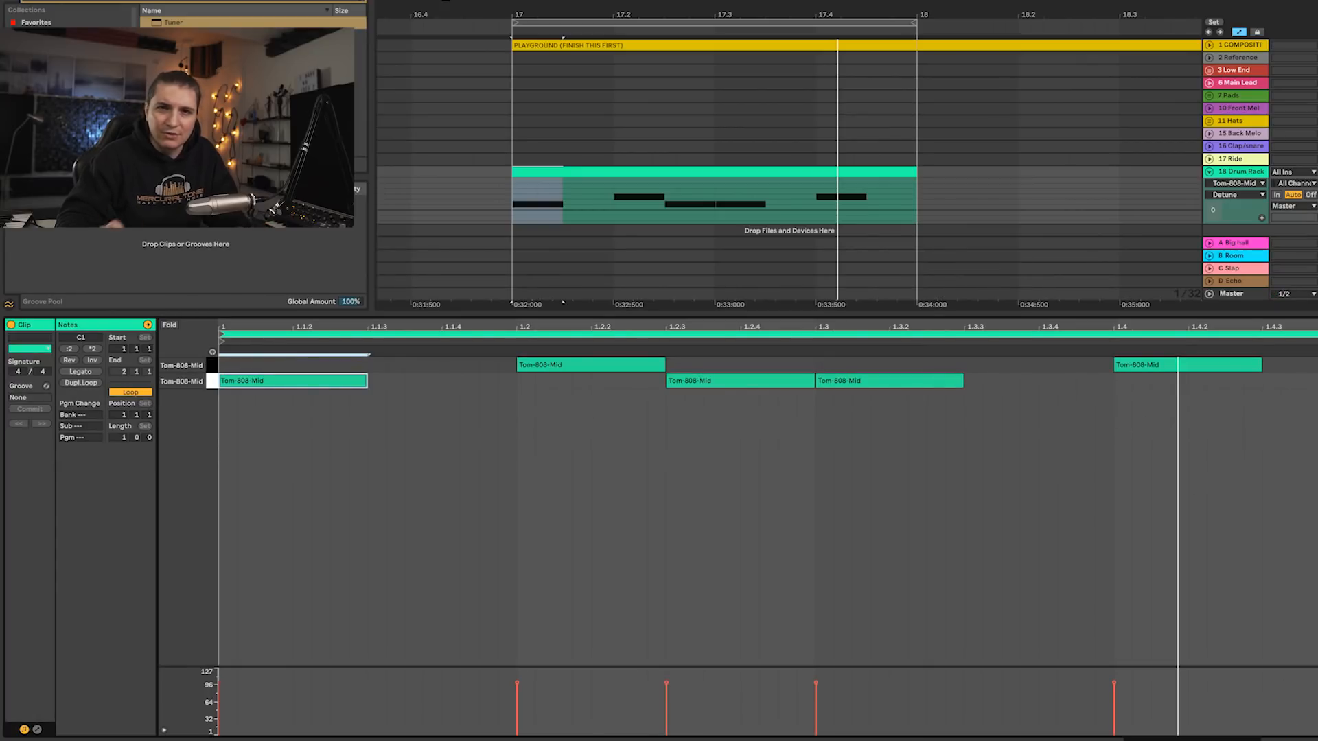
- Add an Overdrive after the Tuner with Drive at 17 %, Tone at 12 % and Dry/Wet at 16 %
{"action": "left_click", "coordinate": [1248, 173]}
{"action": "key", "text": "ctrl+f"}
{"action": "type", "text": "over"}
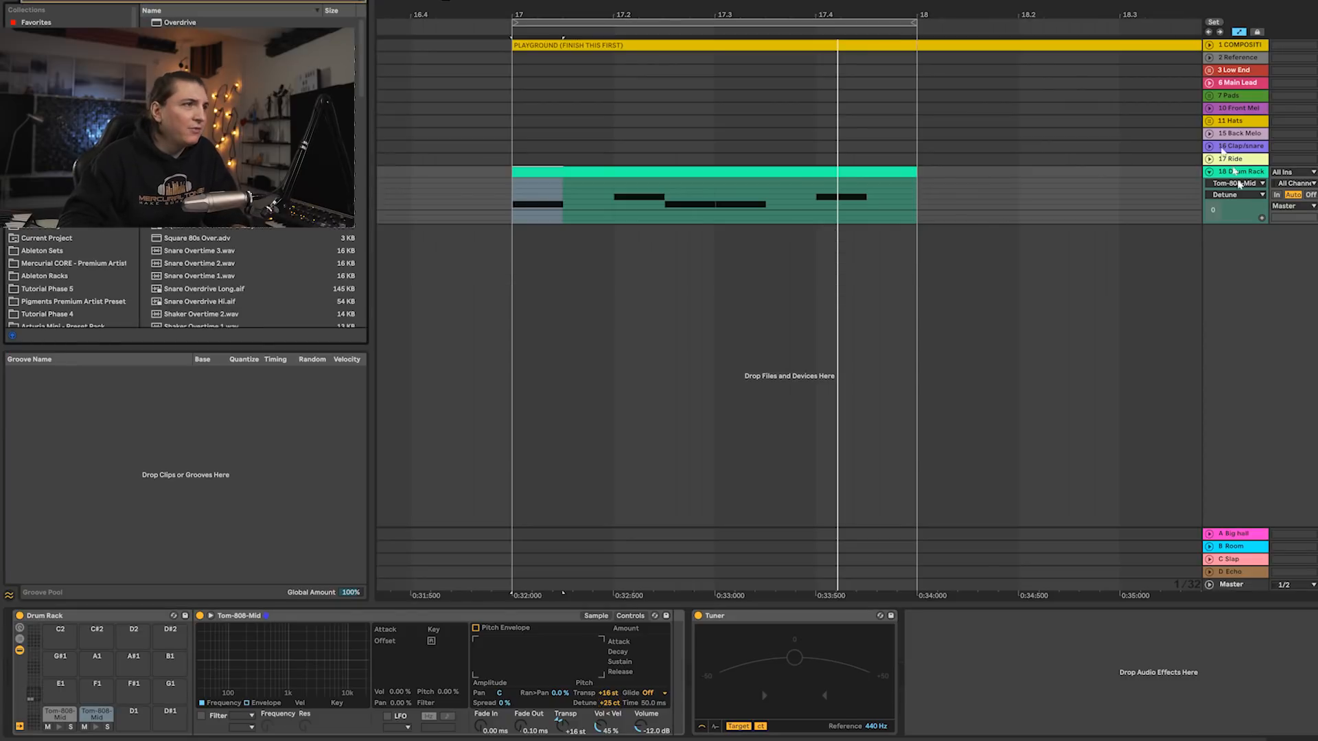
{"action": "left_click_drag", "start_coordinate": [199, 22], "coordinate": [926, 649]}
{"action": "left_click_drag", "start_coordinate": [958, 727], "coordinate": [959, 740]}
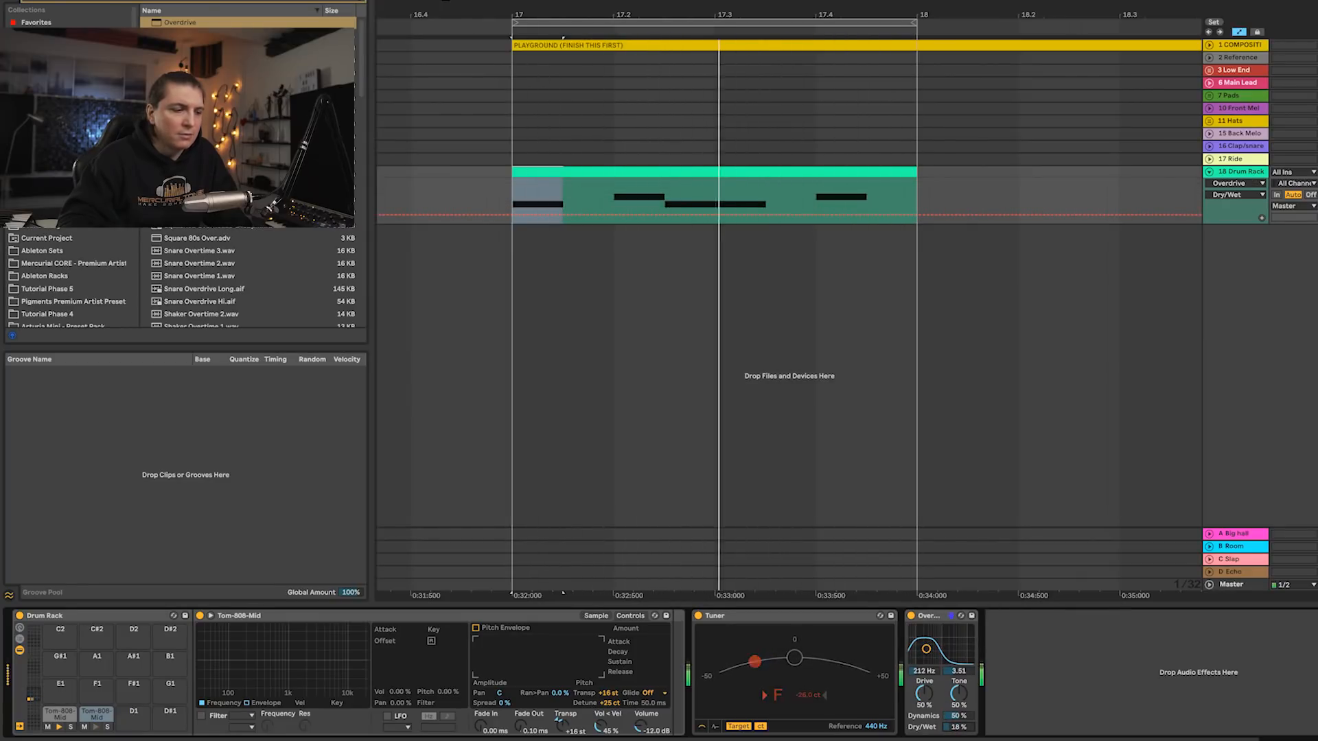
{"action": "left_click_drag", "start_coordinate": [958, 694], "coordinate": [962, 733]}
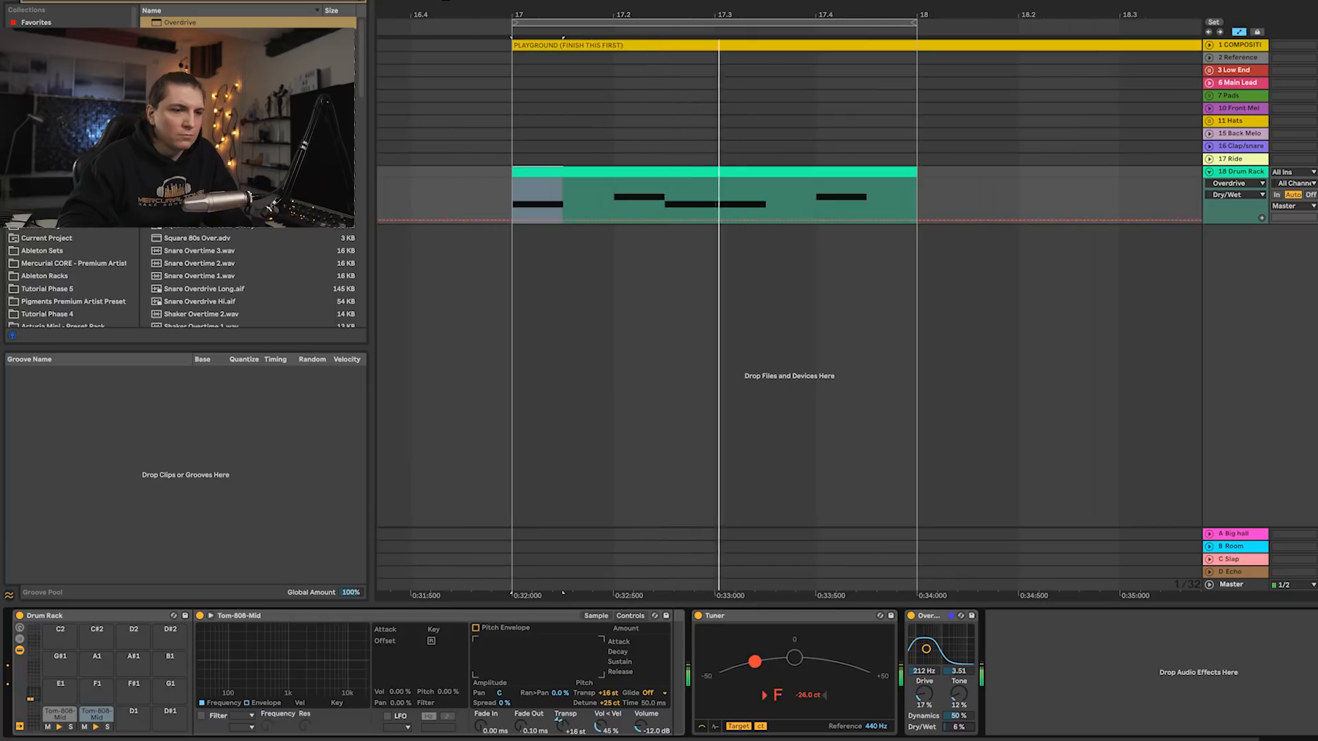
- Add an EQ Eight after the Overdrive and change band 1 to a low-cut filter
{"action": "key", "text": "ctrl+f"}
{"action": "type", "text": "eq"}
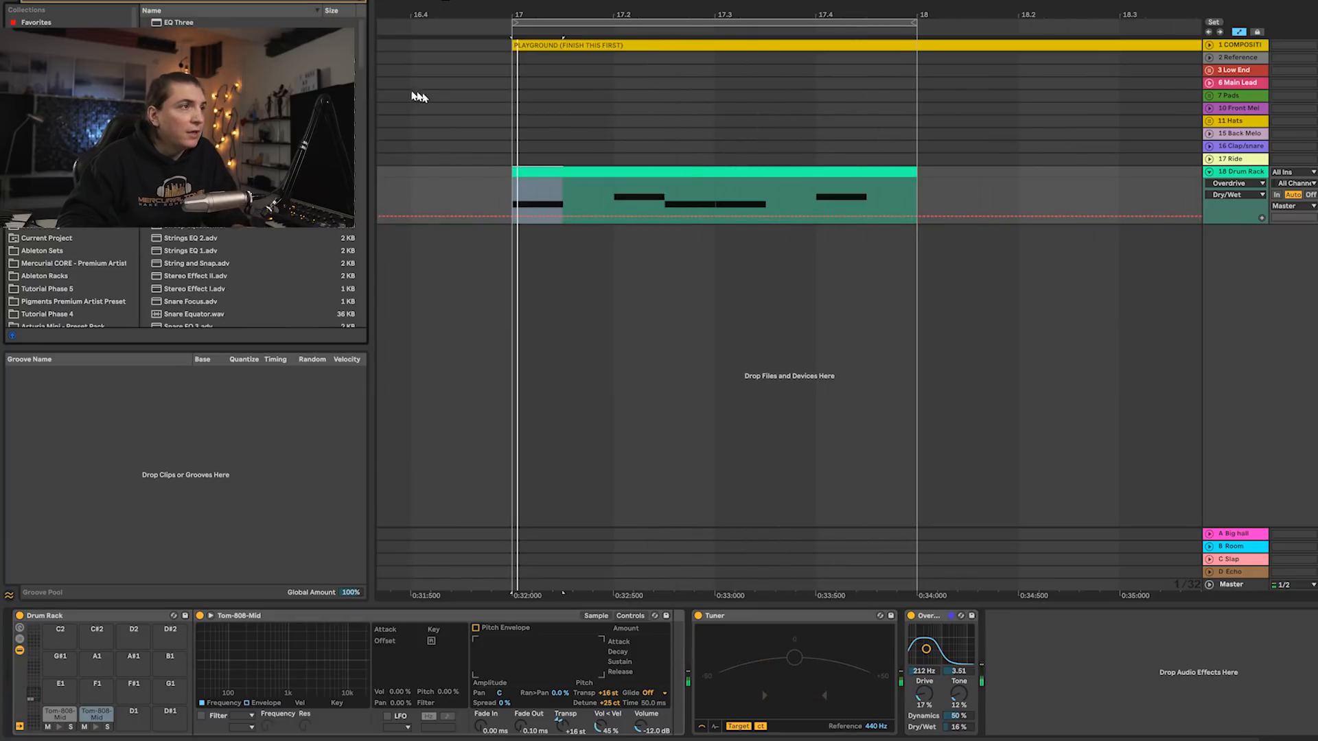
{"action": "left_click_drag", "start_coordinate": [180, 36], "coordinate": [1142, 669]}
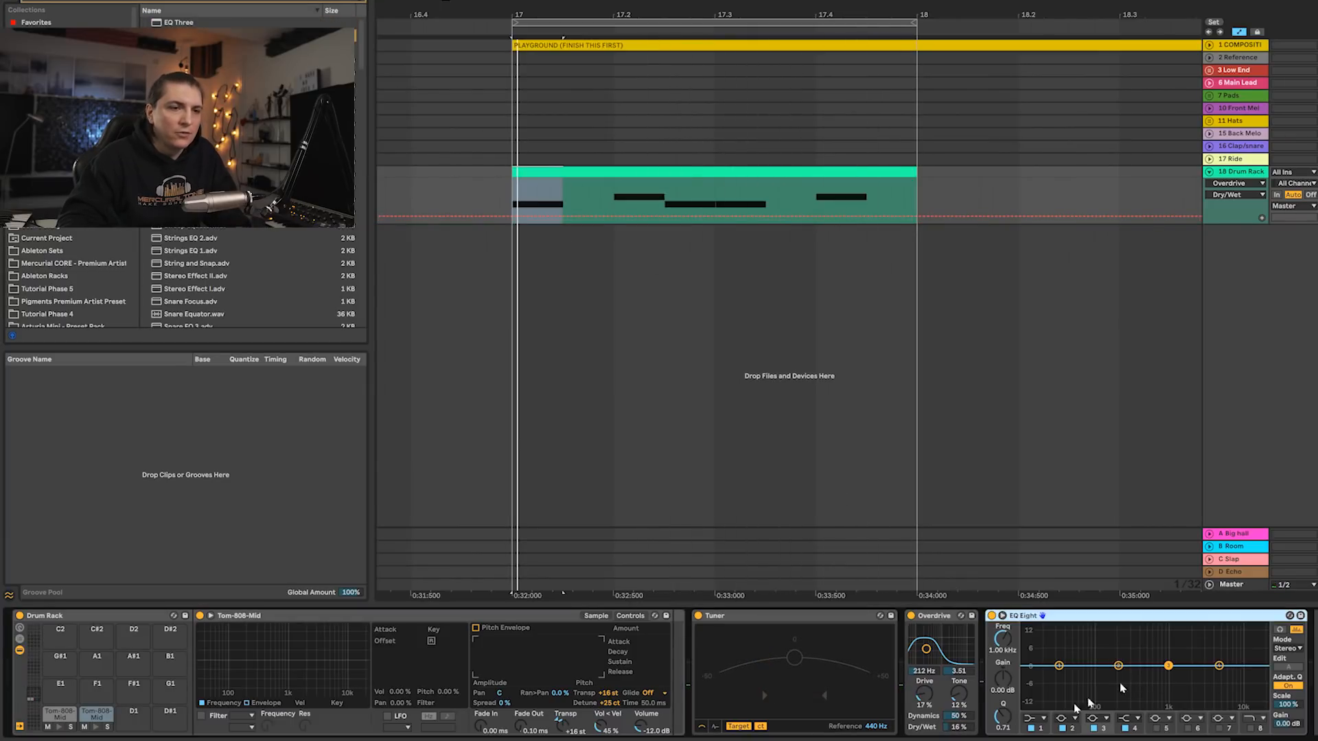
{"action": "left_click", "coordinate": [1031, 718]}
{"action": "left_click", "coordinate": [1029, 638]}
- Shape the EQ Eight with a low cut around 100 Hz, a slight boost near 1 kHz and a band 8 high cut at 4.00 kHz
{"action": "key", "text": "space"}
{"action": "left_click_drag", "start_coordinate": [1059, 677], "coordinate": [1165, 661]}
{"action": "left_click", "coordinate": [1251, 728]}
{"action": "left_click_drag", "start_coordinate": [1259, 676], "coordinate": [1212, 682]}
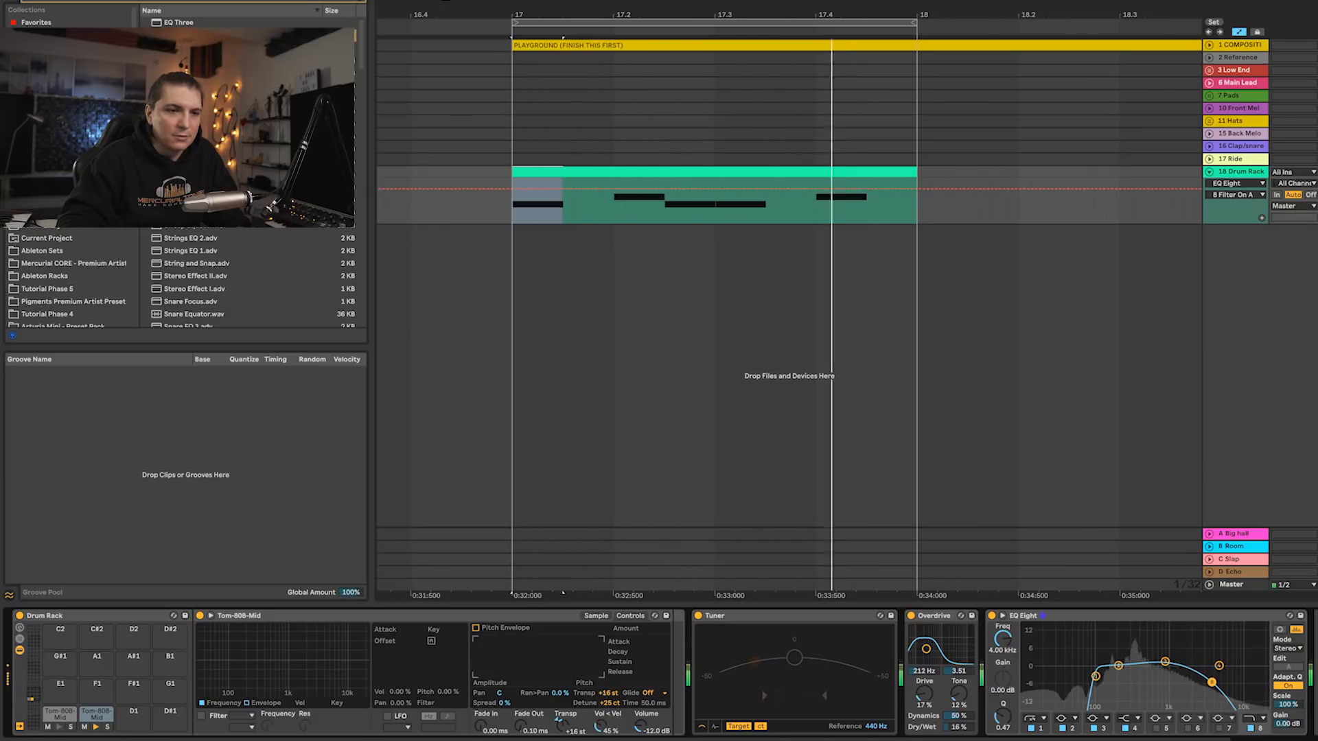
{"action": "key", "text": "space"}
- Find the OTT multiband compressor preset and add it after the EQ Eight
{"action": "key", "text": "ctrl+f"}
{"action": "type", "text": "ot"}
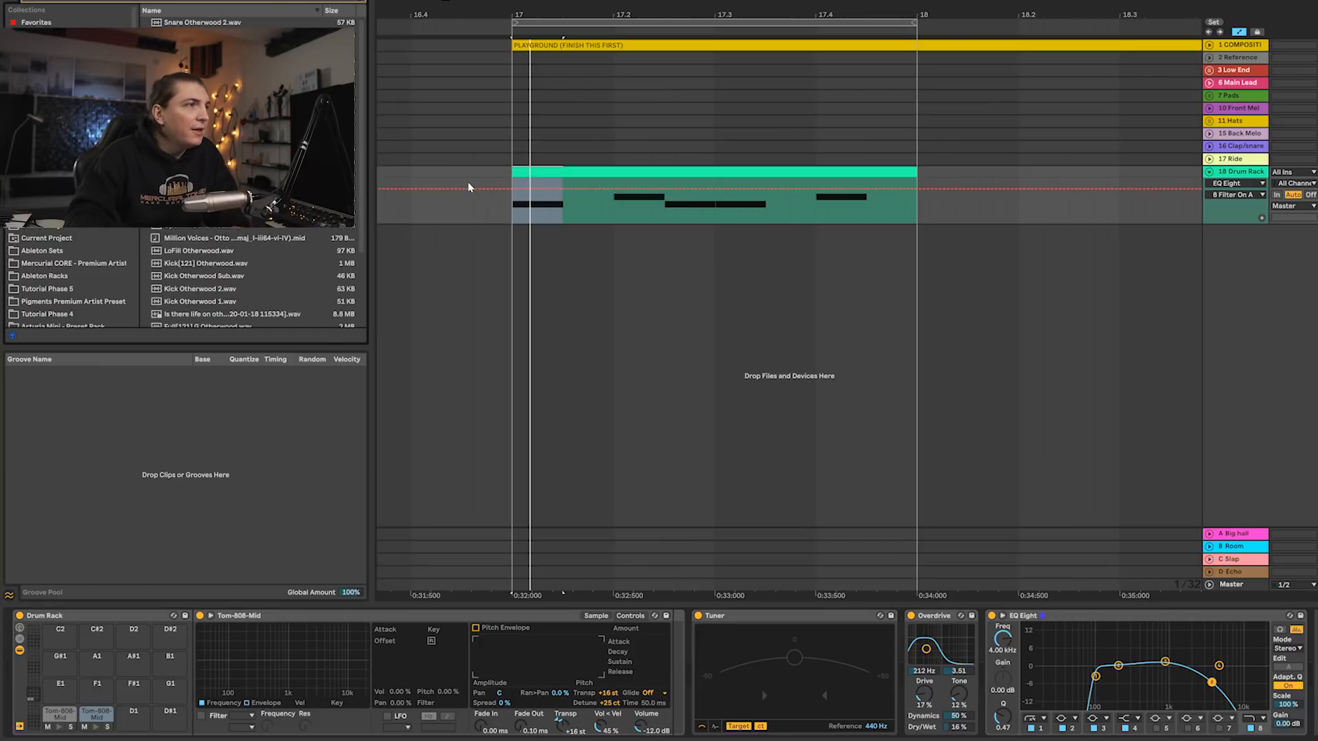
{"action": "type", "text": "t"}
{"action": "key", "text": "Return"}
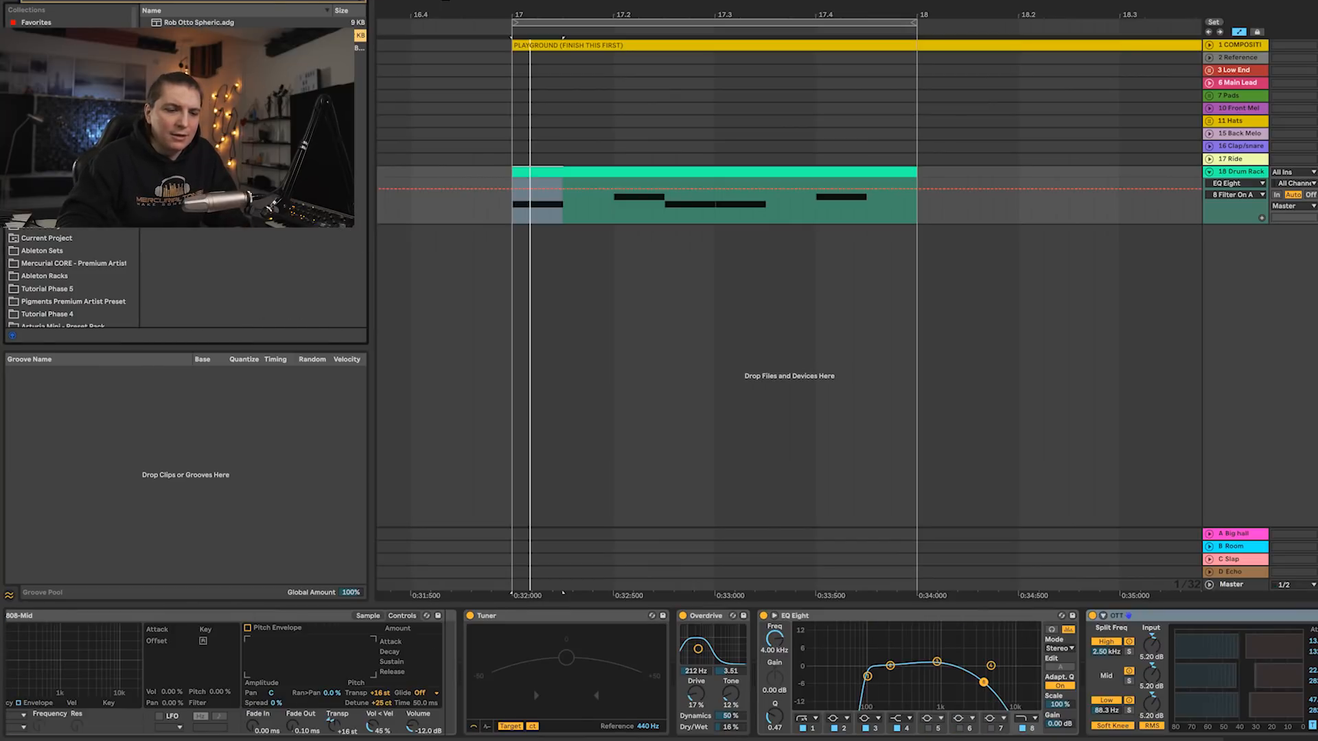
- Lower OTT's output gains during playback to 0.00 dB for the high band, about 0 dB for mid and 9.50 dB for low
{"action": "key", "text": "space"}
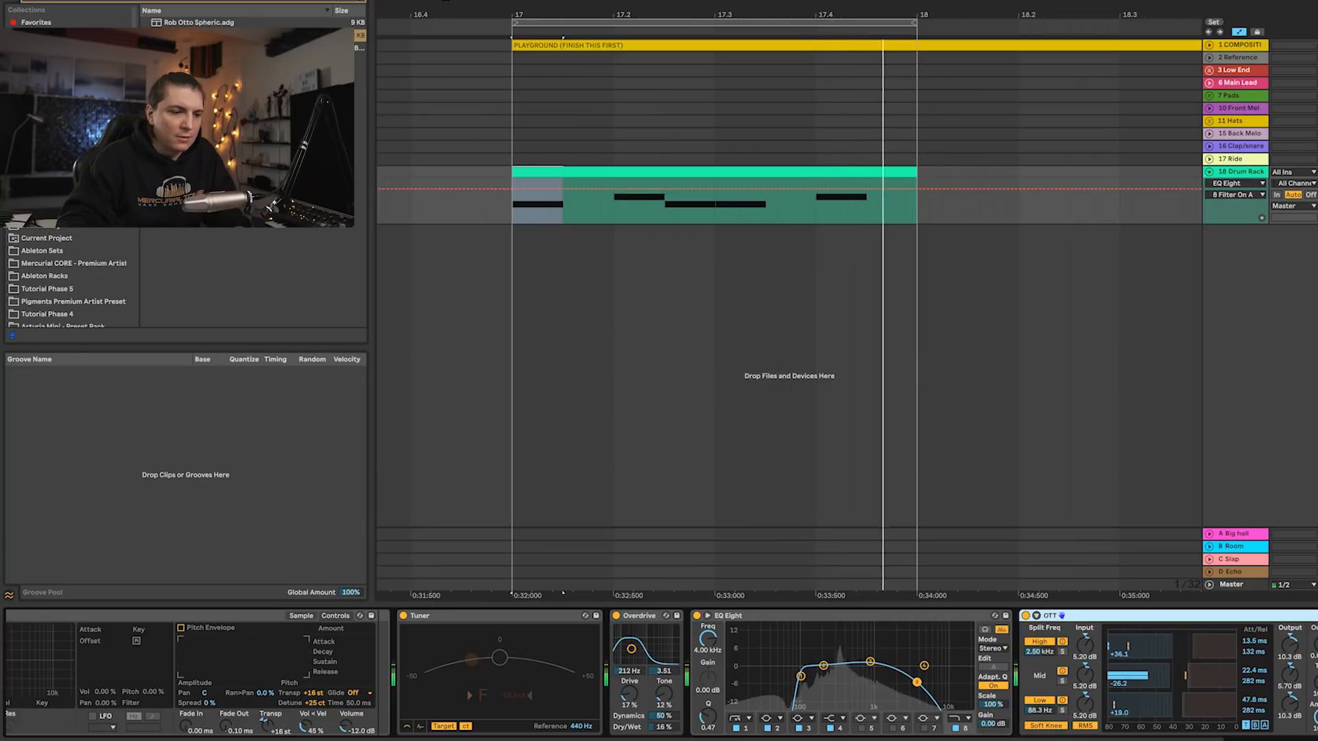
{"action": "double_click", "coordinate": [1289, 645]}
{"action": "double_click", "coordinate": [1289, 673]}
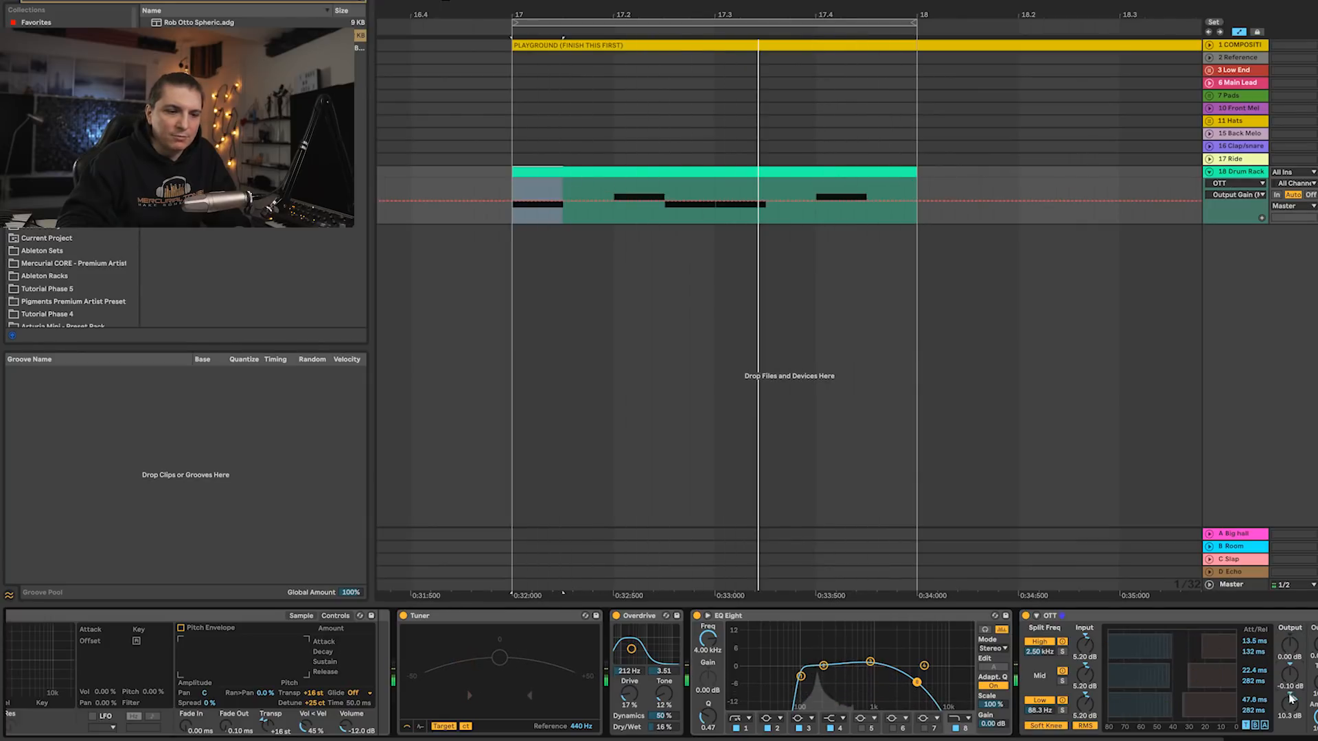
{"action": "key", "text": "space"}
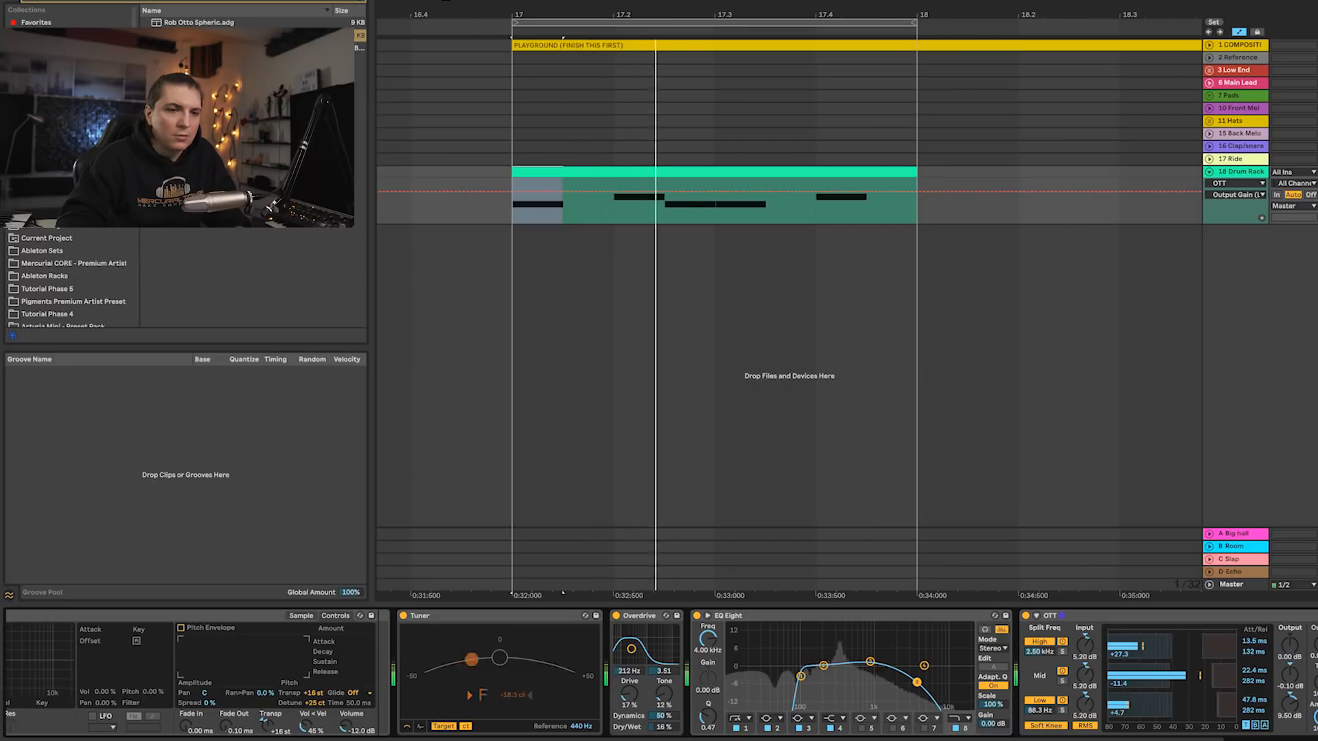
- Reduce the OTT's overall amount on the Drum Rack track and audition the loop with the new setting
{"action": "left_click_drag", "start_coordinate": [1290, 703], "coordinate": [1314, 722]}
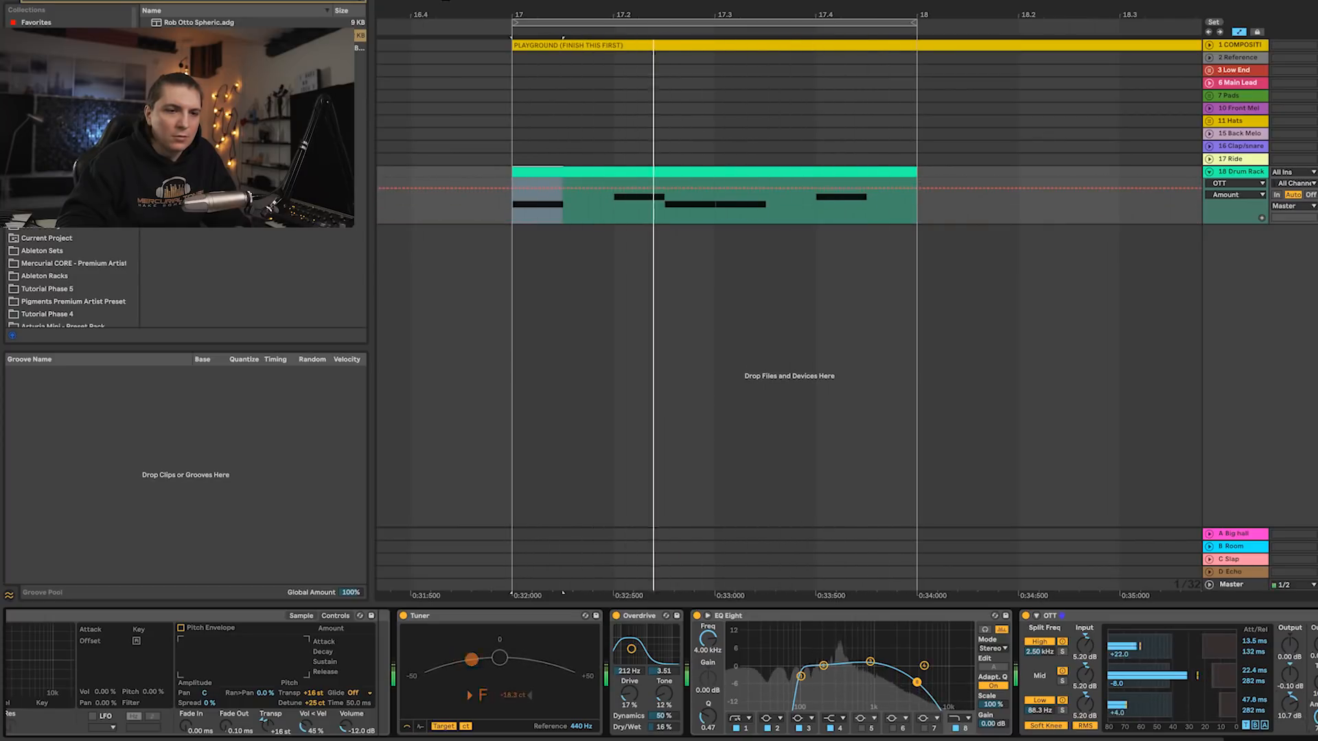
{"action": "key", "text": "space"}
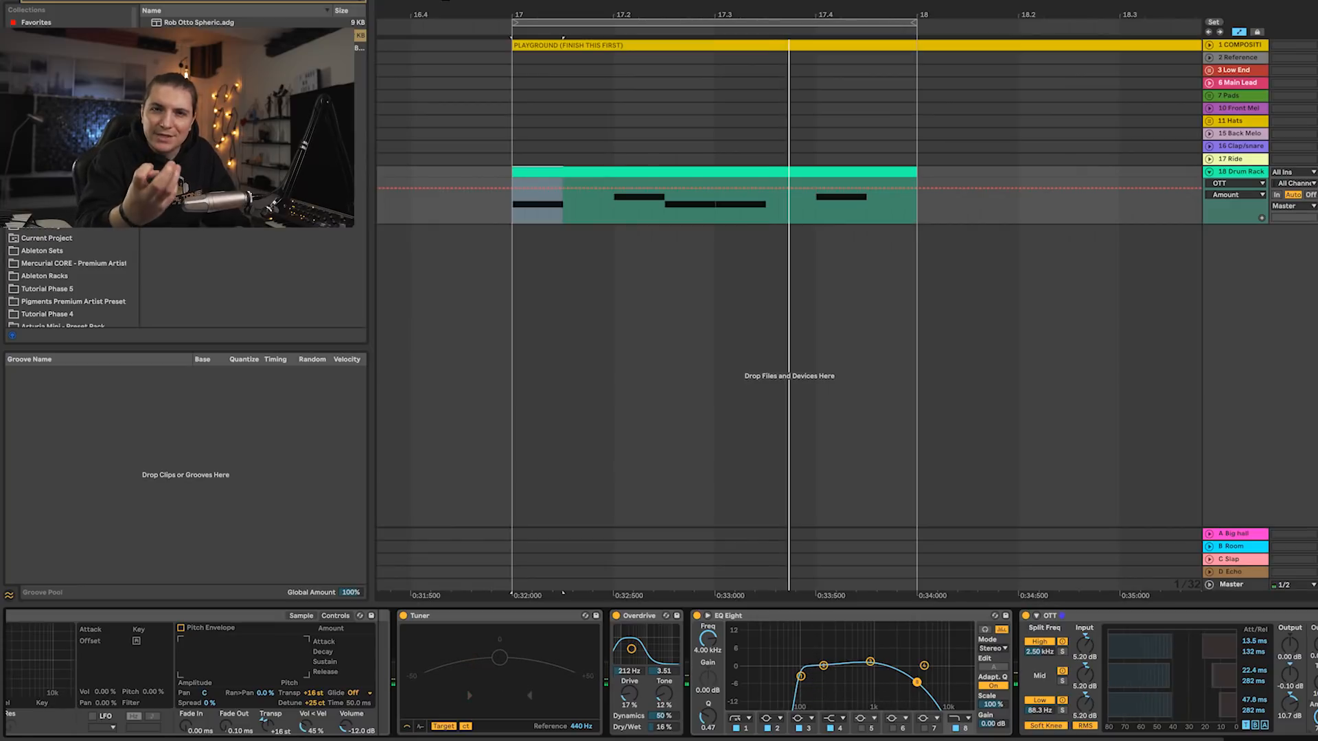
{"action": "key", "text": "space"}
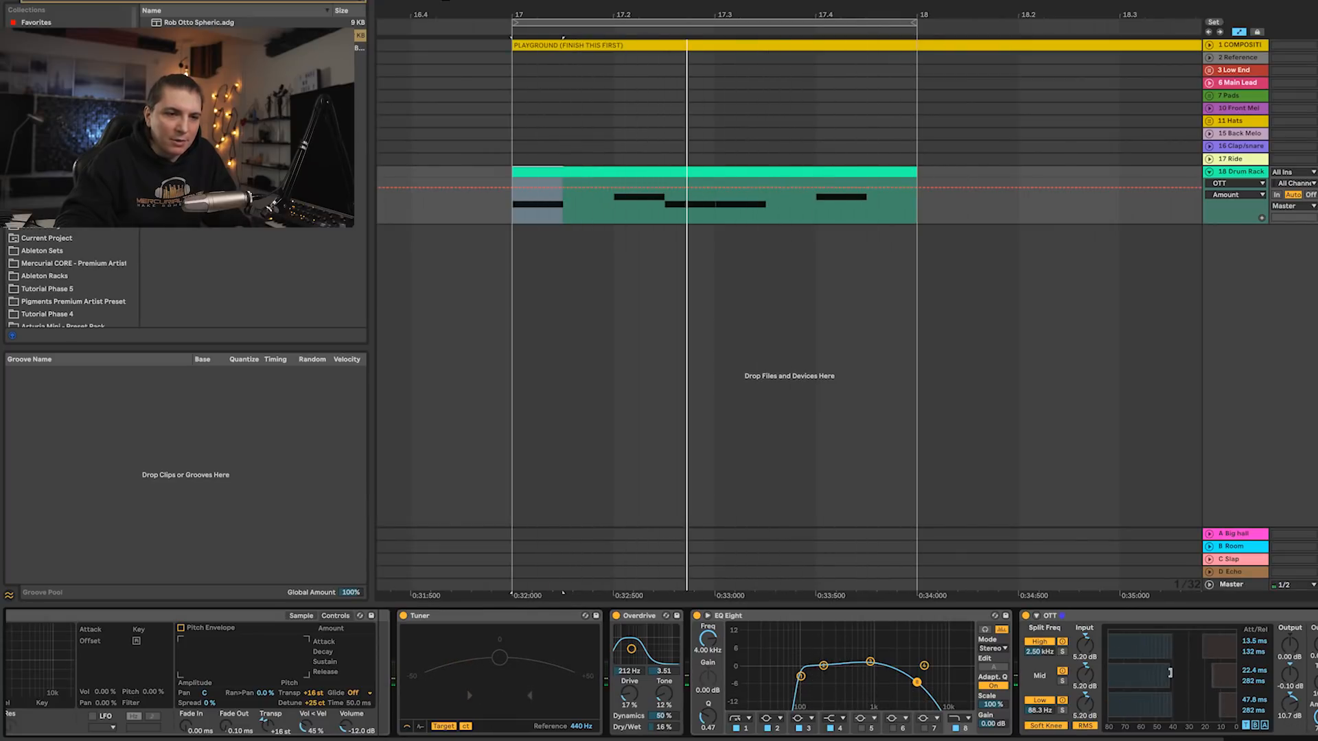
{"action": "key", "text": "space"}
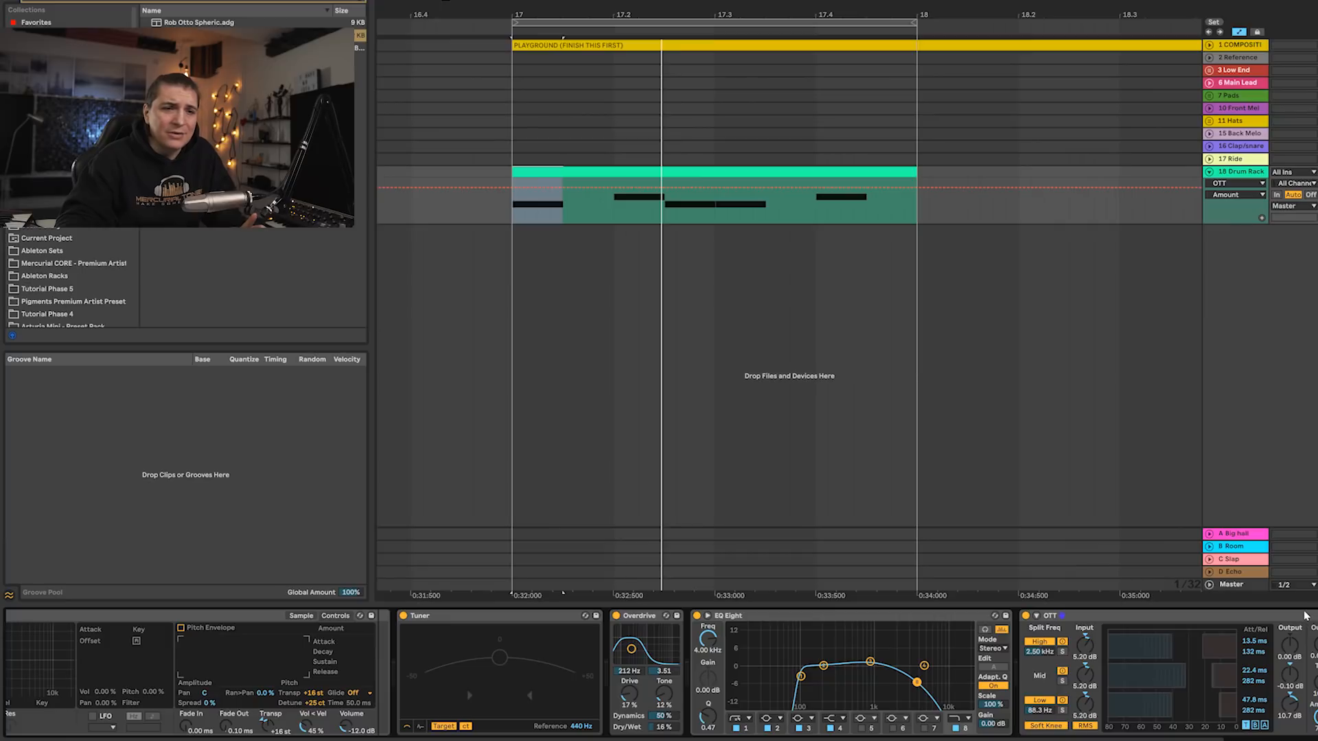
- Replace the Echo on the C Slap return with a Delay, its filter off and both synced times at 1
{"action": "left_click", "coordinate": [1243, 565]}
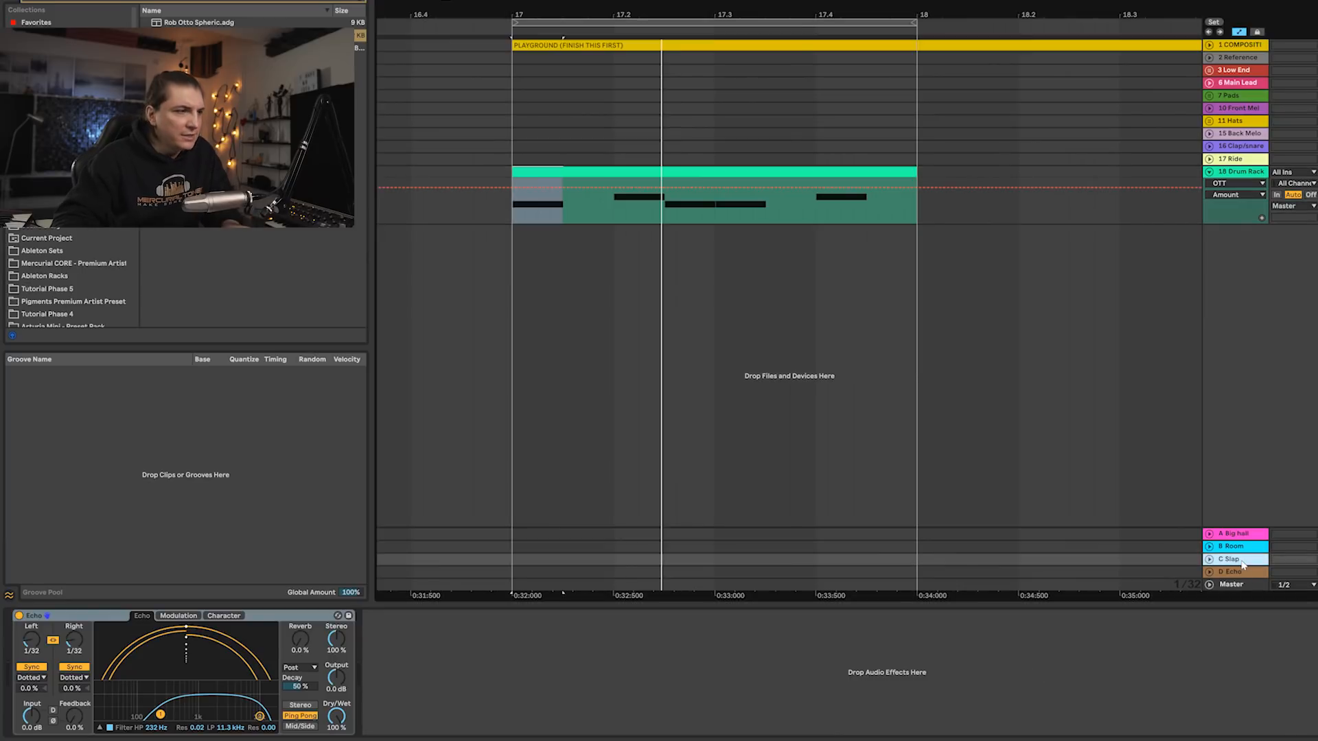
{"action": "left_click", "coordinate": [281, 616]}
{"action": "key", "text": "Delete"}
{"action": "type", "text": "l"}
{"action": "double_click", "coordinate": [182, 48]}
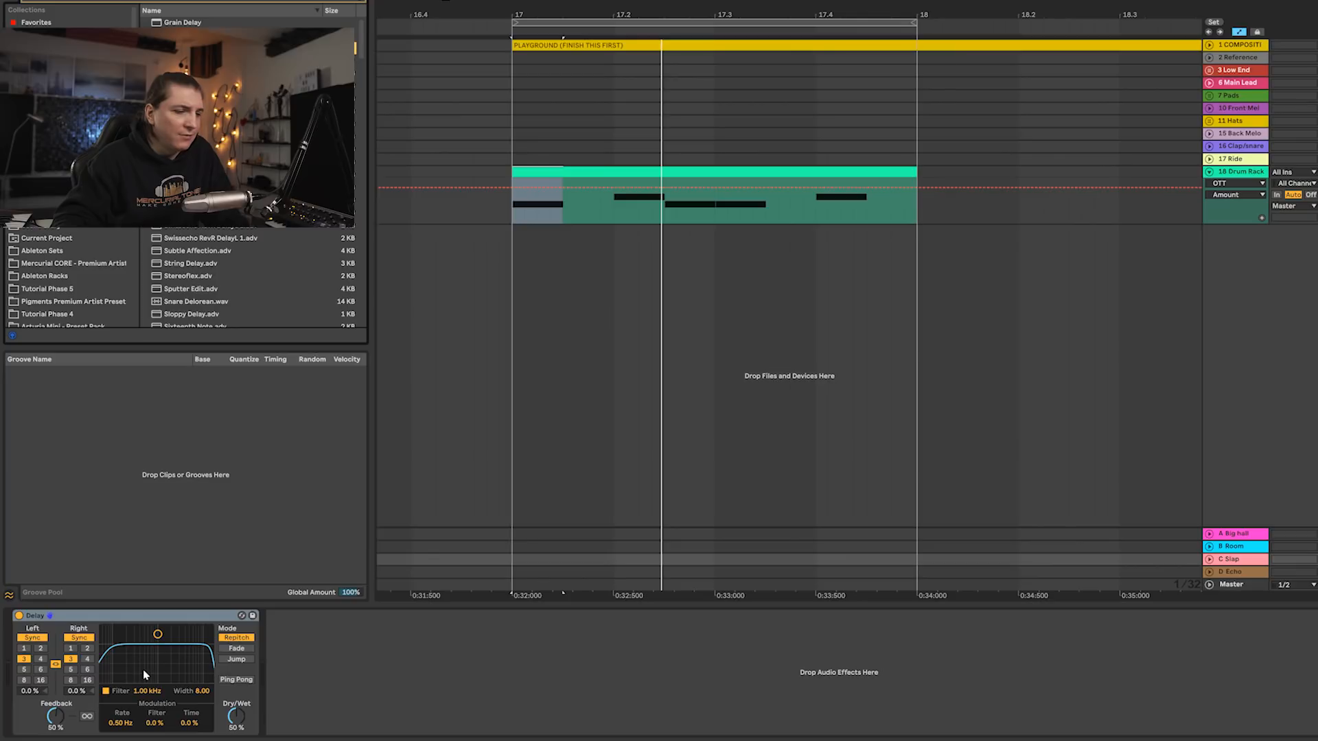
{"action": "left_click", "coordinate": [105, 691]}
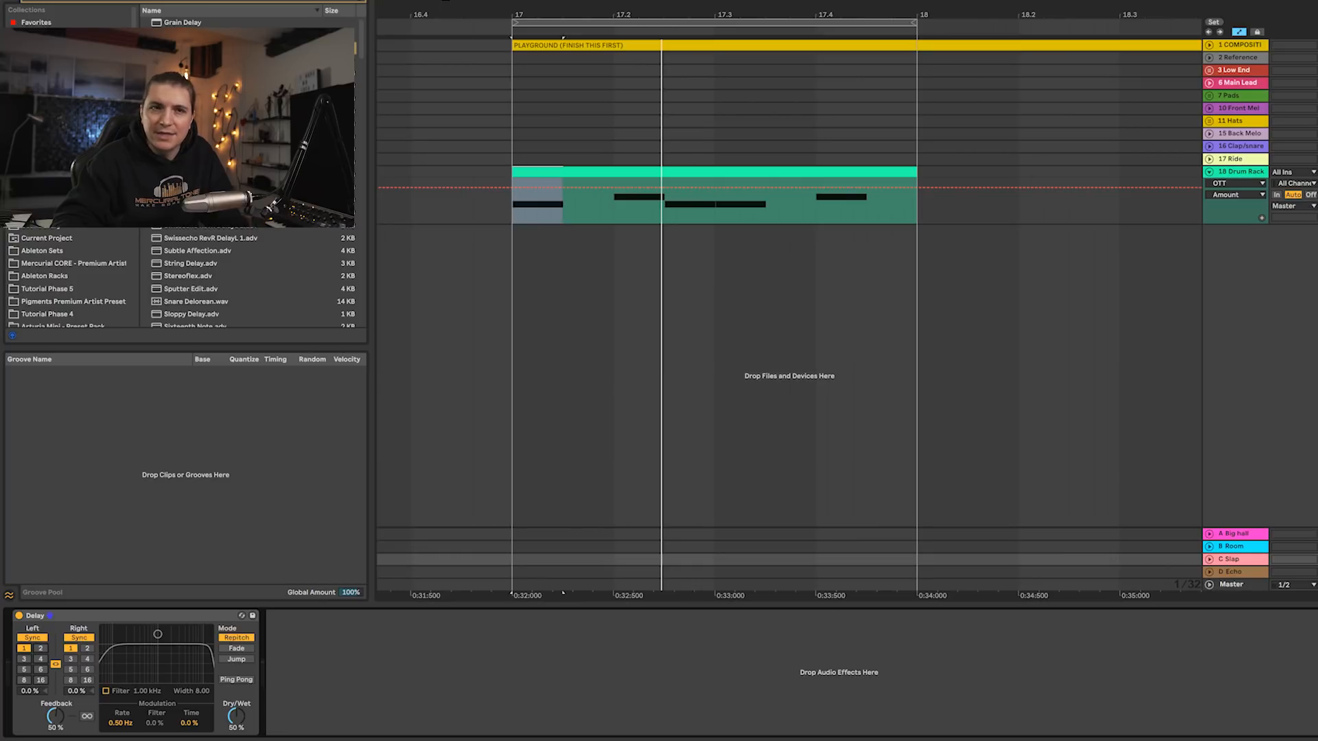
- Automate the drum track's C-Slap send at -9.0 dB, dropping it to minimum for the notes at 17.2 and 17.4, and audition it
{"action": "key", "text": "space"}
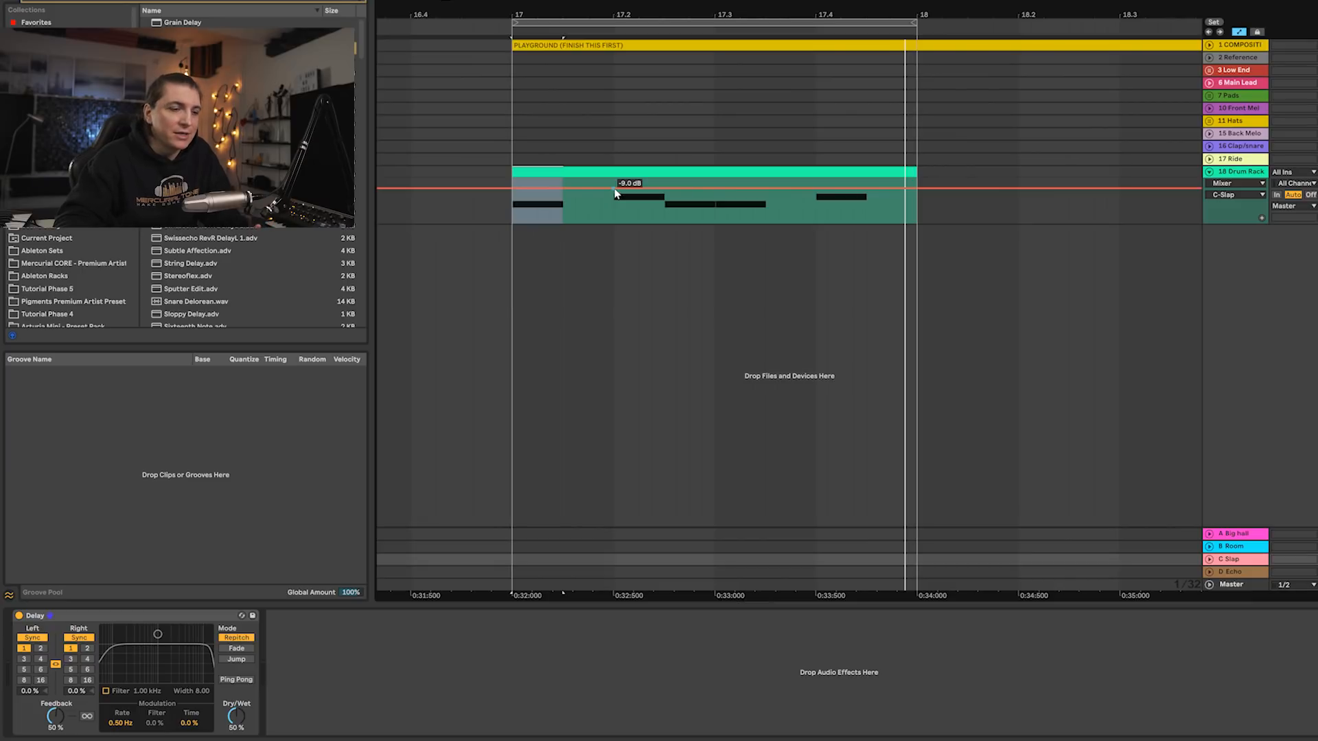
{"action": "left_click_drag", "start_coordinate": [615, 194], "coordinate": [664, 186]}
{"action": "right_click", "coordinate": [664, 187]}
{"action": "left_click", "coordinate": [665, 193]}
{"action": "type", "text": "-9"}
{"action": "key", "text": "Return"}
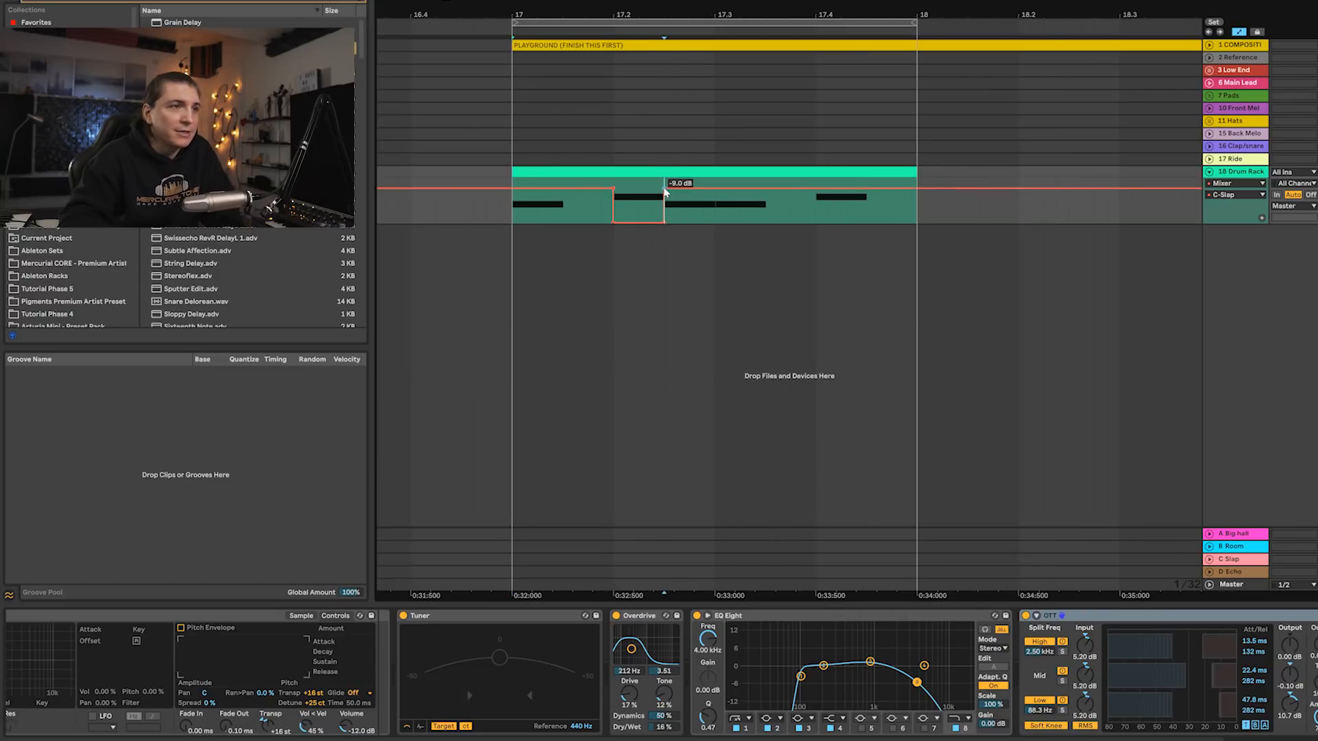
{"action": "left_click_drag", "start_coordinate": [816, 196], "coordinate": [886, 227]}
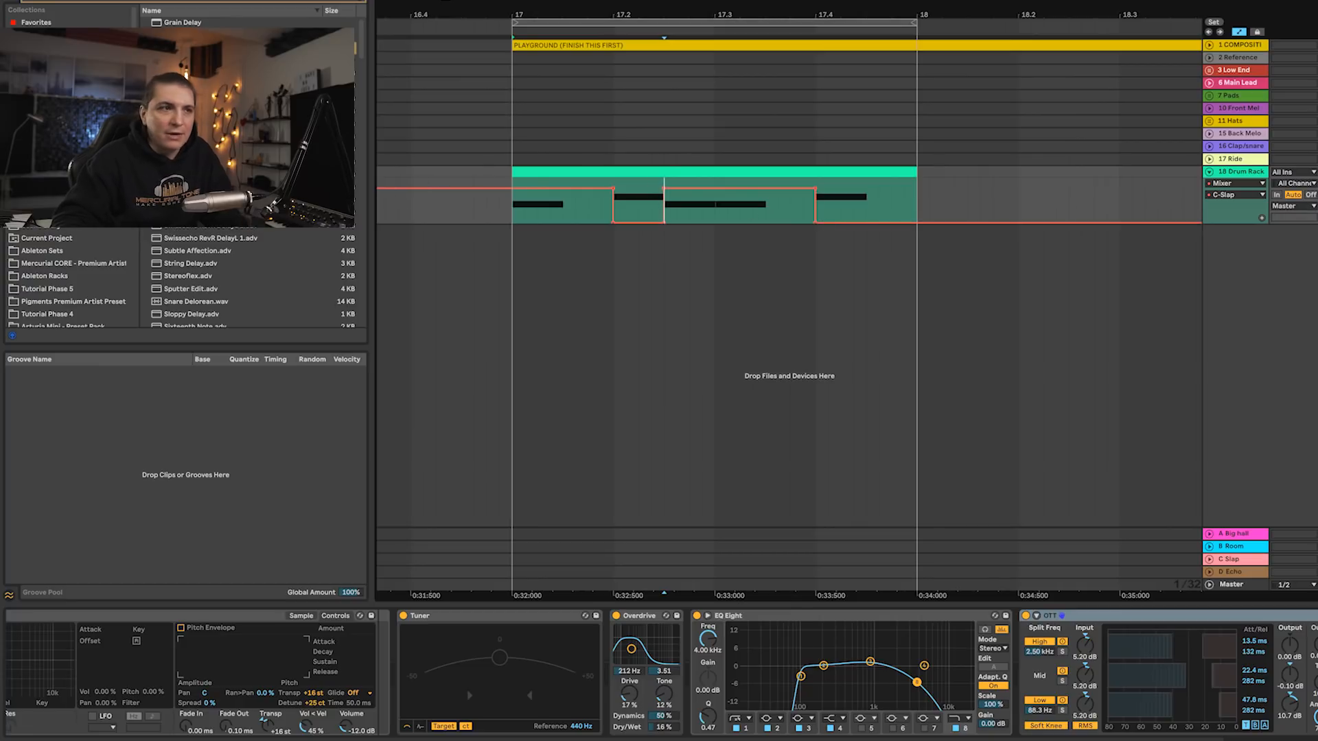
{"action": "key", "text": "space"}
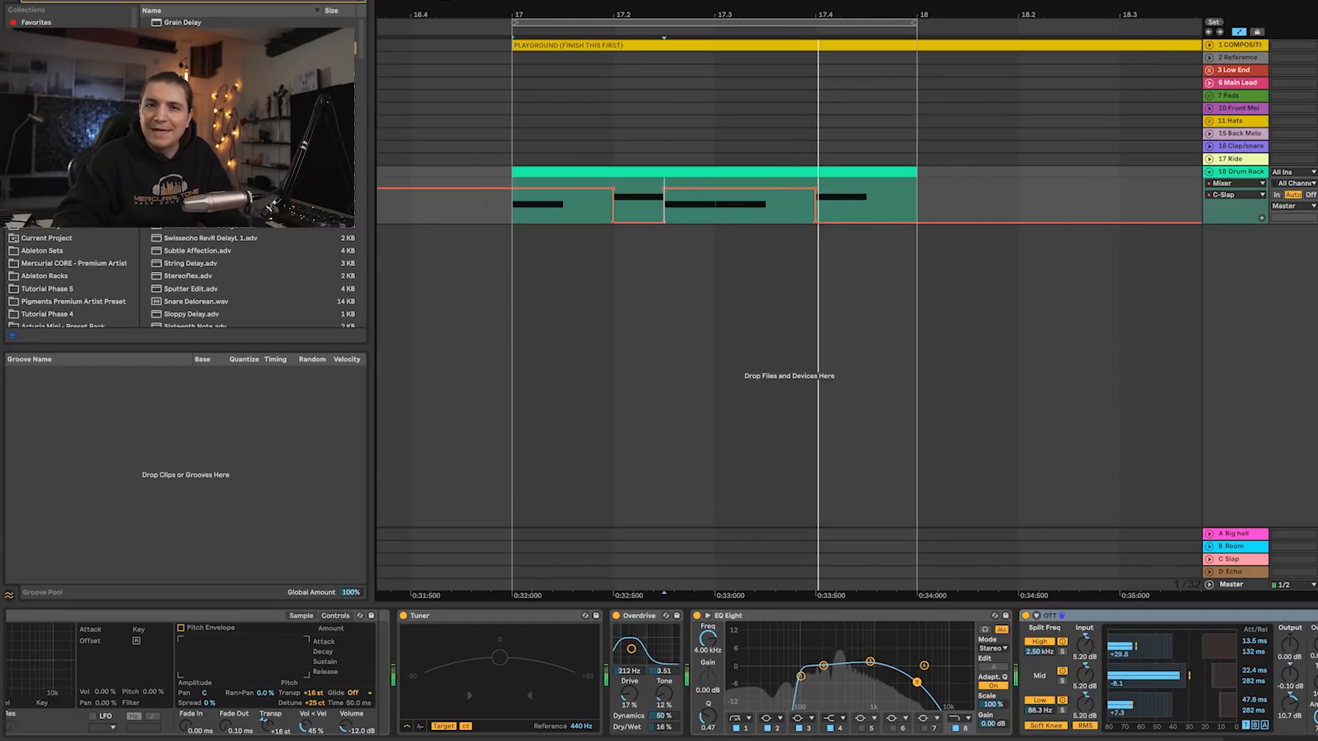
{"action": "key", "text": "space"}
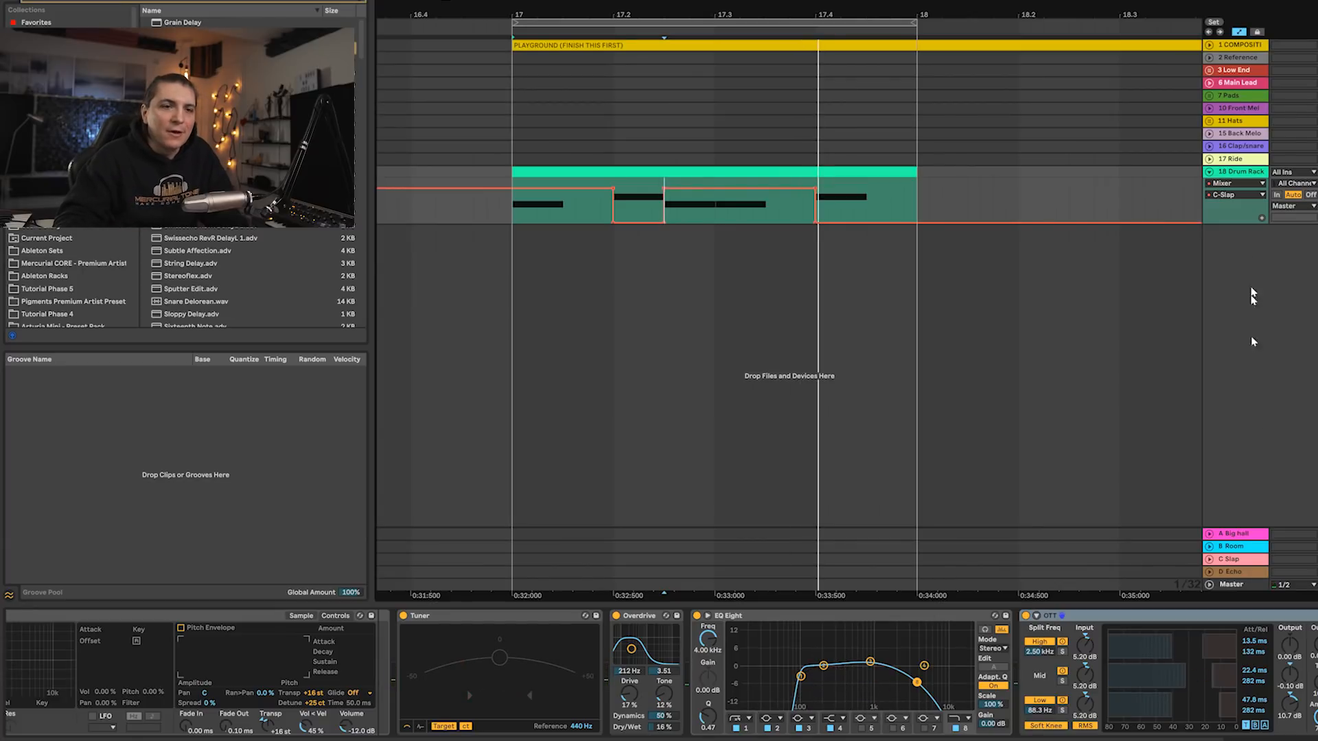
- Add an EQ Eight after the Delay on the C Slap return
{"action": "left_click", "coordinate": [1234, 563]}
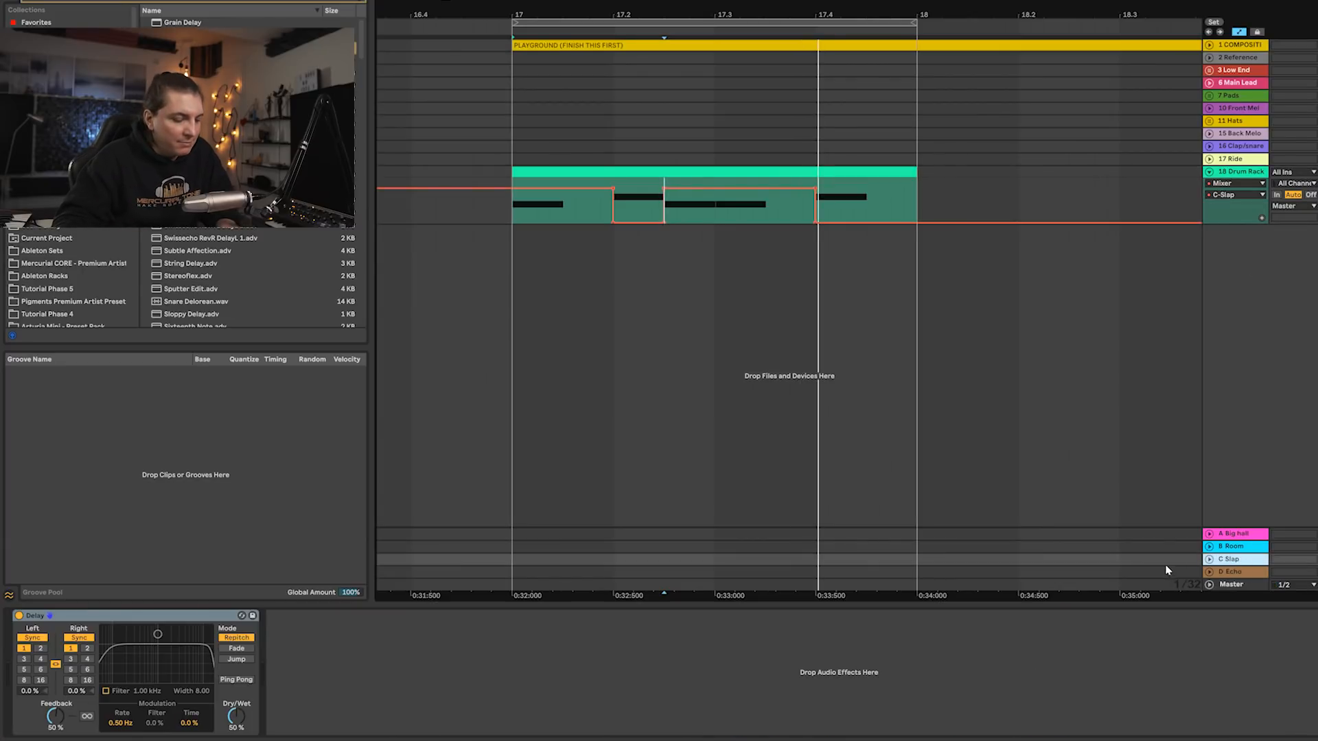
{"action": "left_click", "coordinate": [708, 300]}
{"action": "key", "text": "ctrl+f"}
{"action": "type", "text": "eq"}
{"action": "key", "text": "Return"}
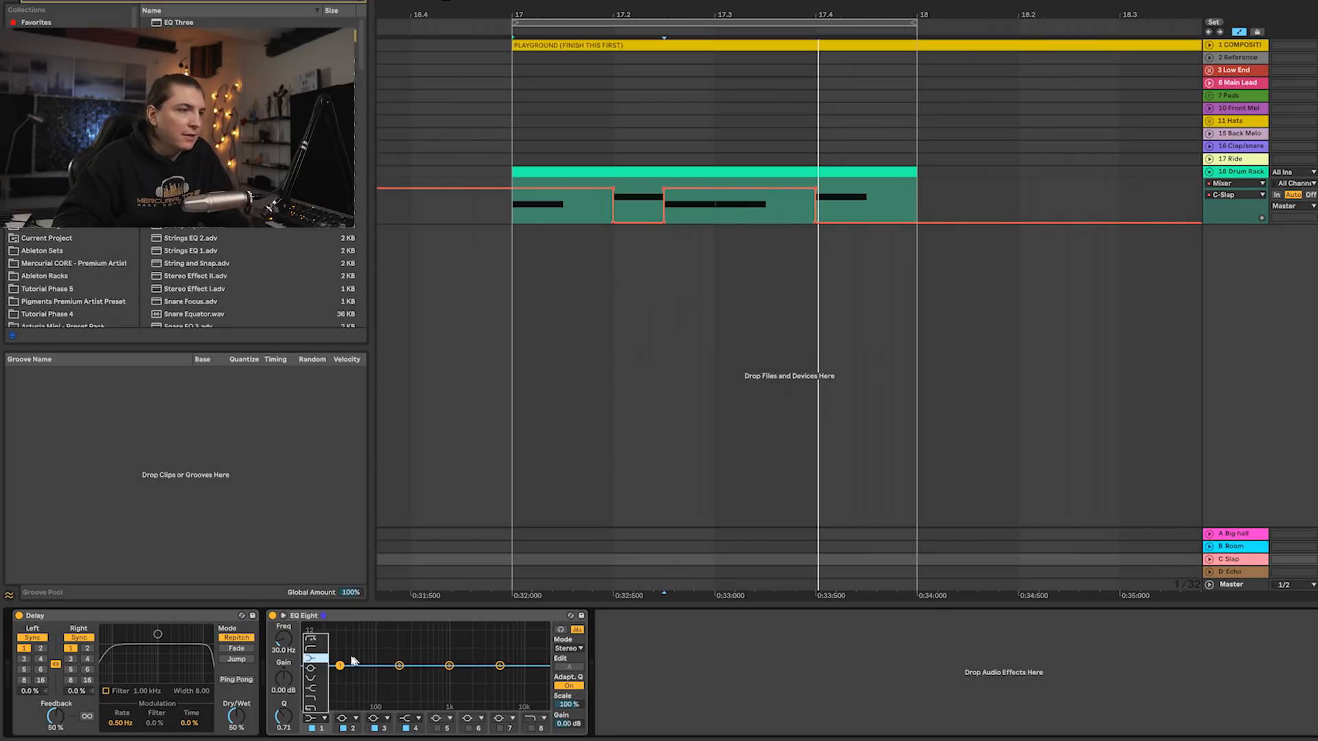
- Shape the Slap return's EQ Eight with a band 1 low cut at 107 Hz and a band 8 high cut at 599 Hz, auditioning it
{"action": "left_click", "coordinate": [313, 639]}
{"action": "left_click_drag", "start_coordinate": [340, 675], "coordinate": [380, 677]}
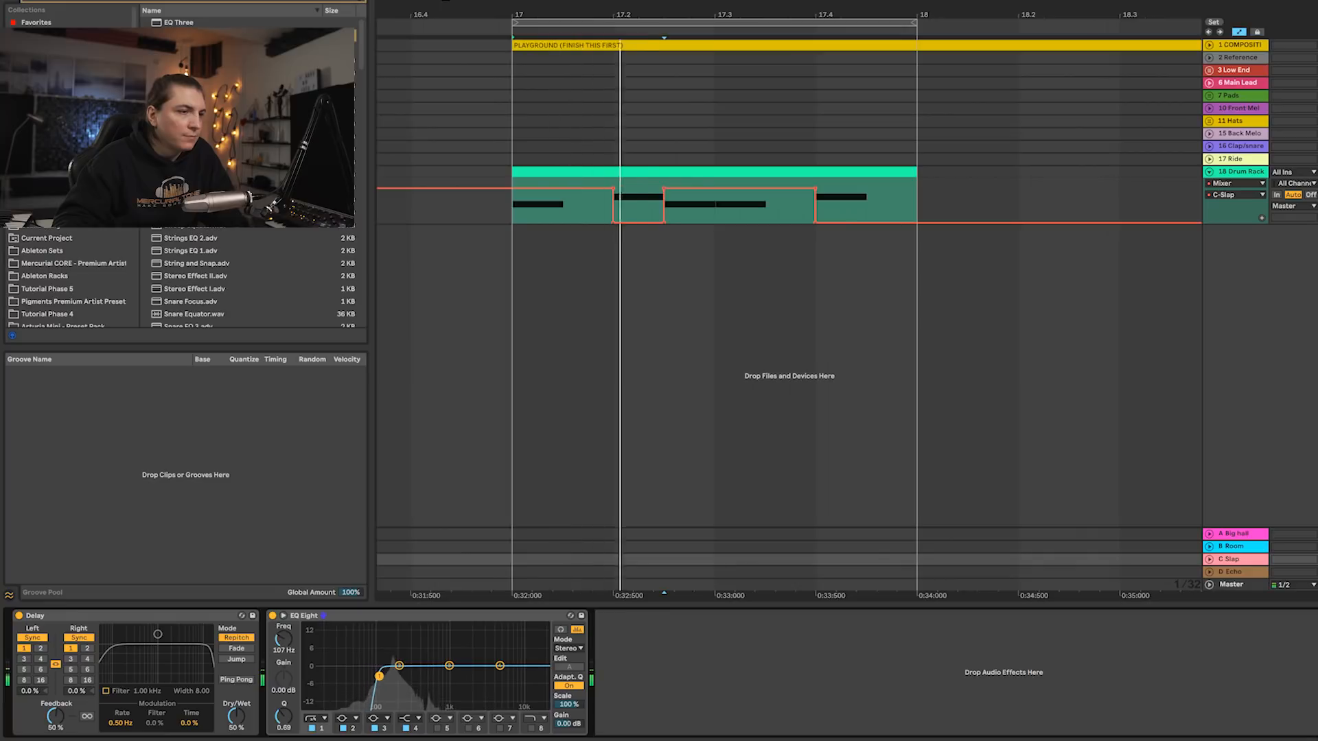
{"action": "left_click", "coordinate": [546, 676]}
{"action": "left_click_drag", "start_coordinate": [481, 678], "coordinate": [435, 680]}
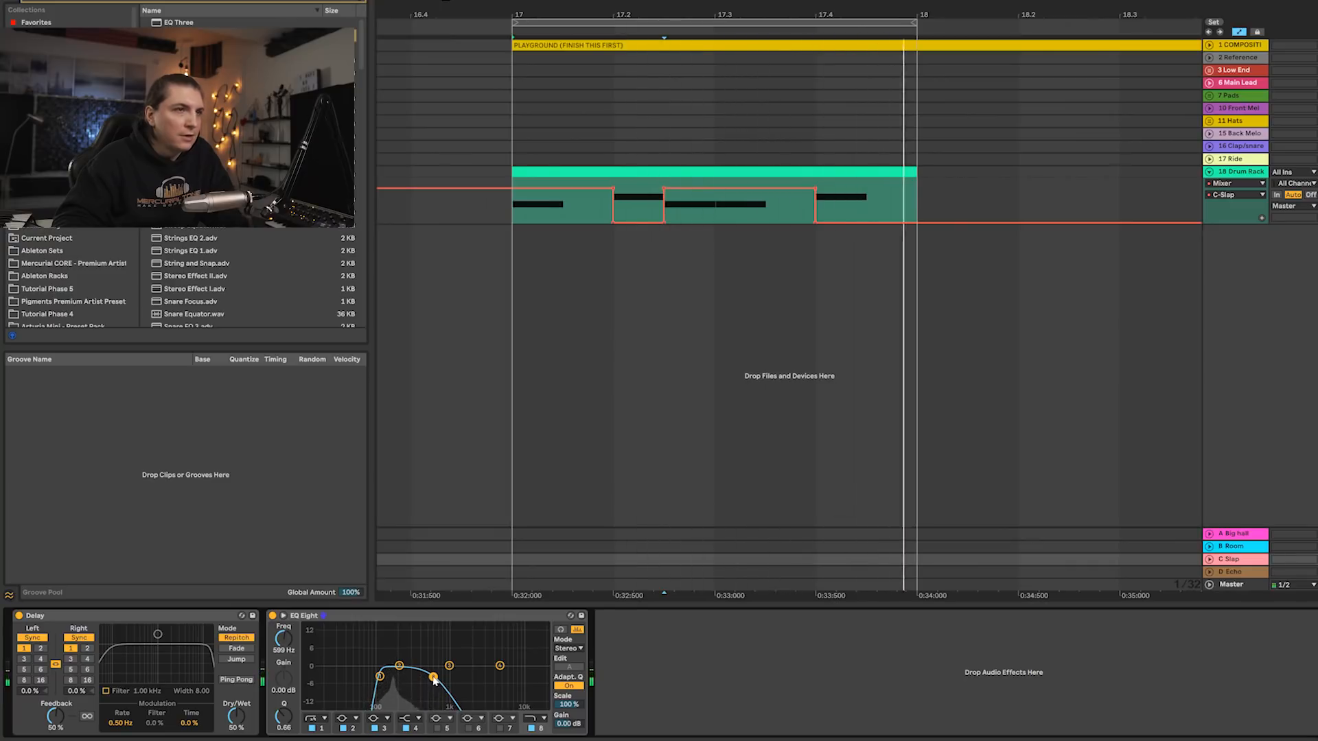
{"action": "key", "text": "space"}
{"action": "key", "text": "space"}
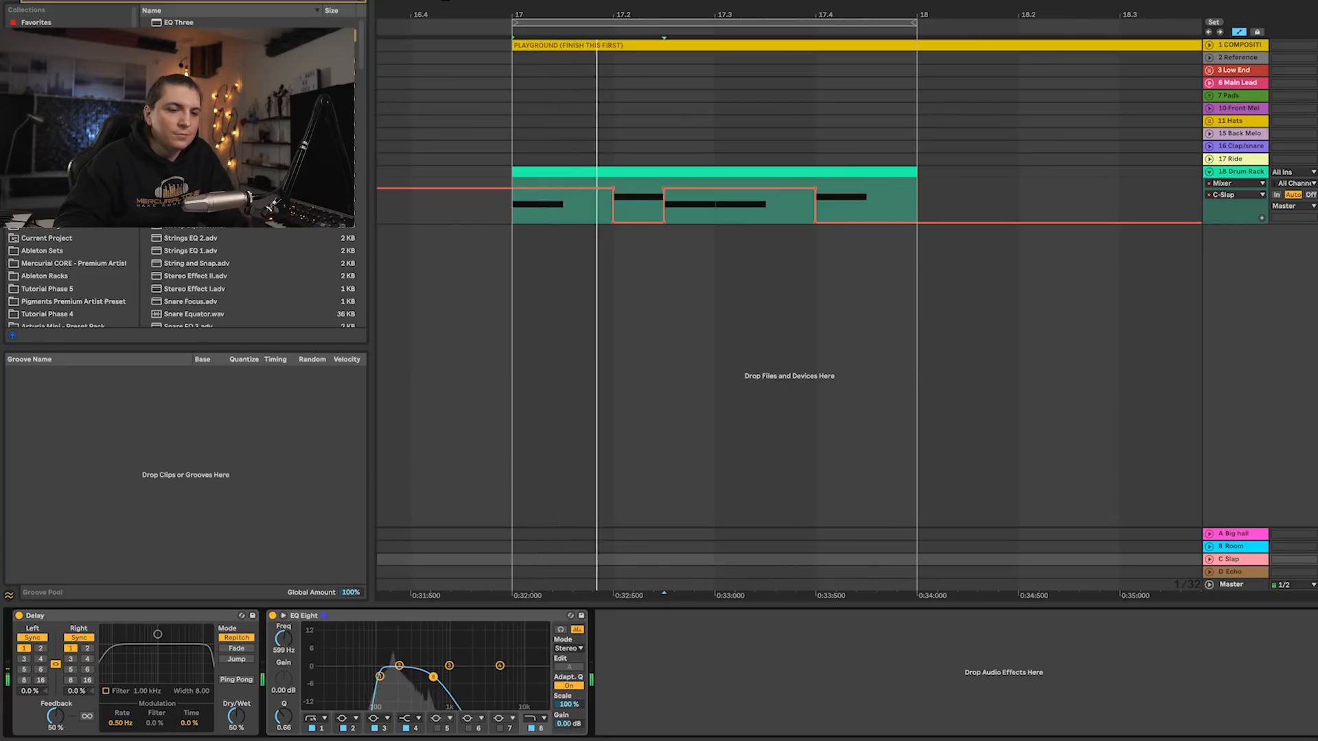
{"action": "key", "text": "space"}
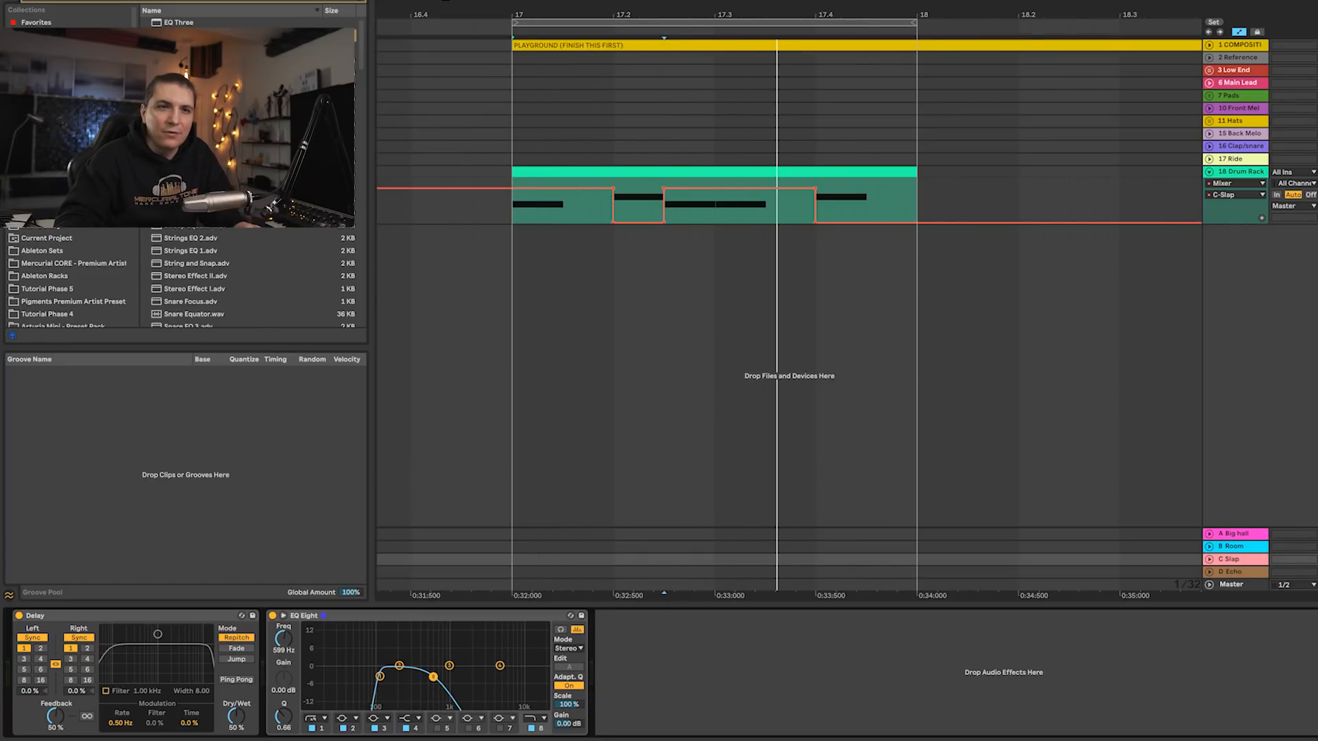
- Adjust the B Room return's reverb: input filter at 208 Hz, diffusion high filter at 1.47 kHz and low filter at 186 Hz
{"action": "left_click", "coordinate": [1244, 559]}
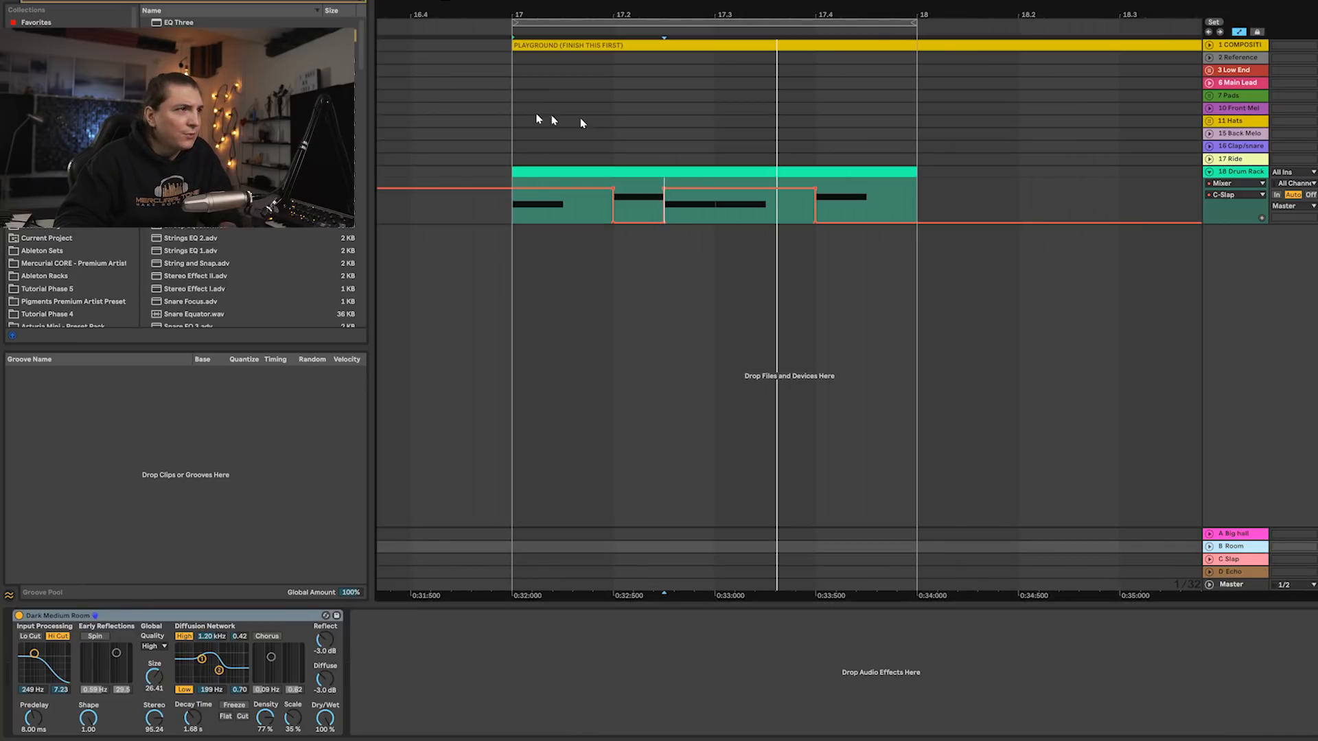
{"action": "key", "text": "ctrl+f"}
{"action": "type", "text": "reverb"}
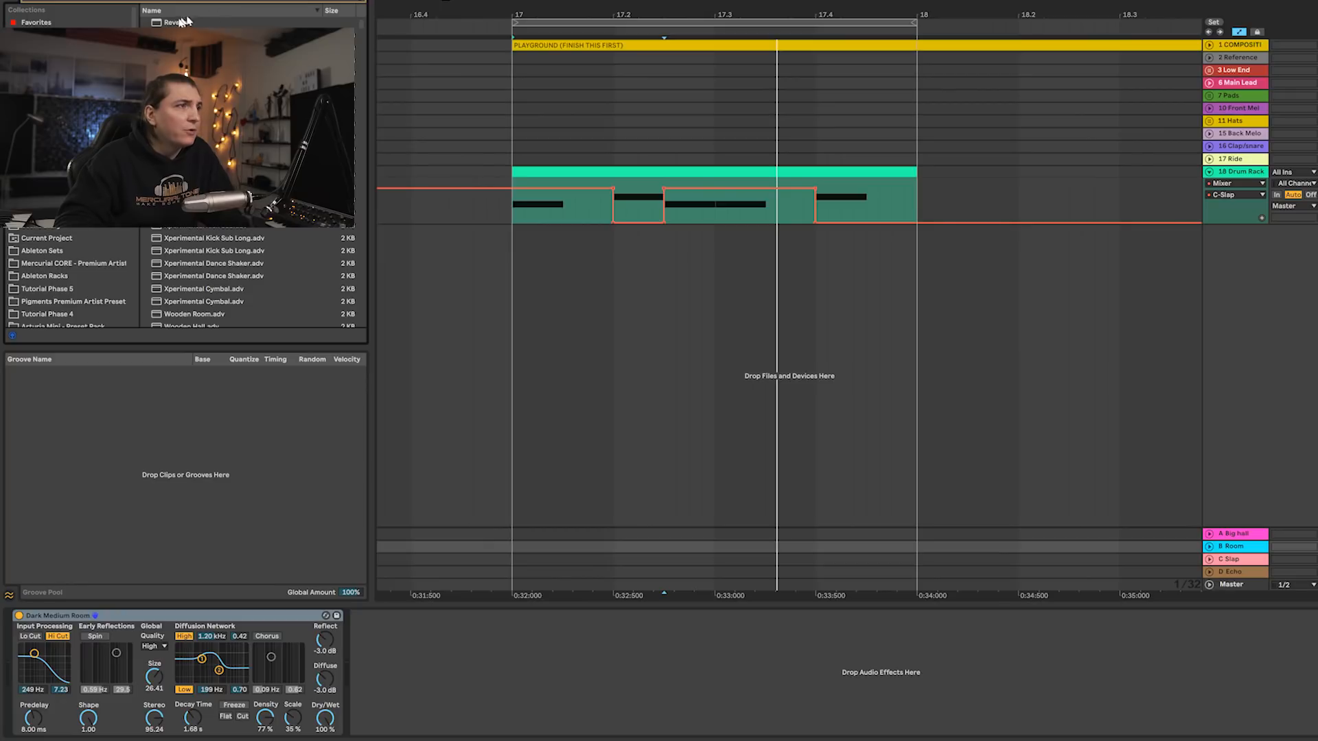
{"action": "key", "text": "Down"}
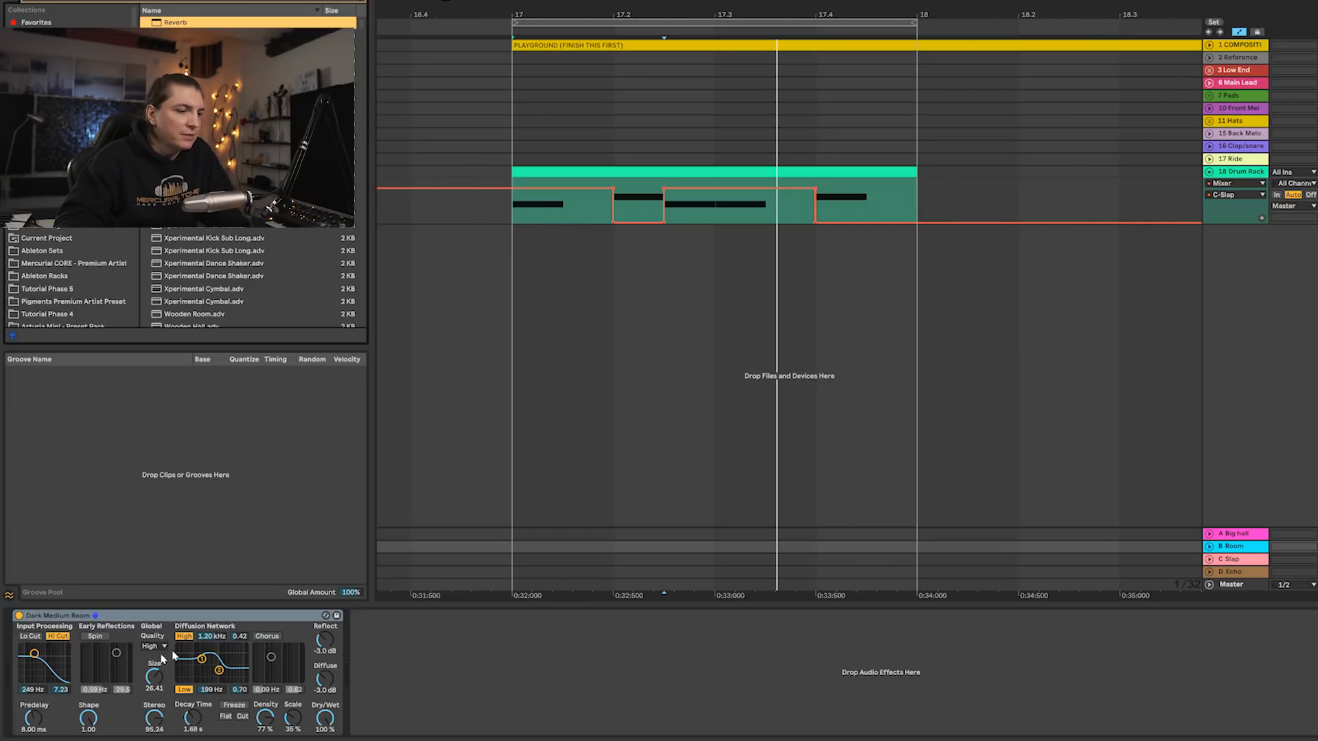
{"action": "left_click_drag", "start_coordinate": [34, 653], "coordinate": [33, 654]}
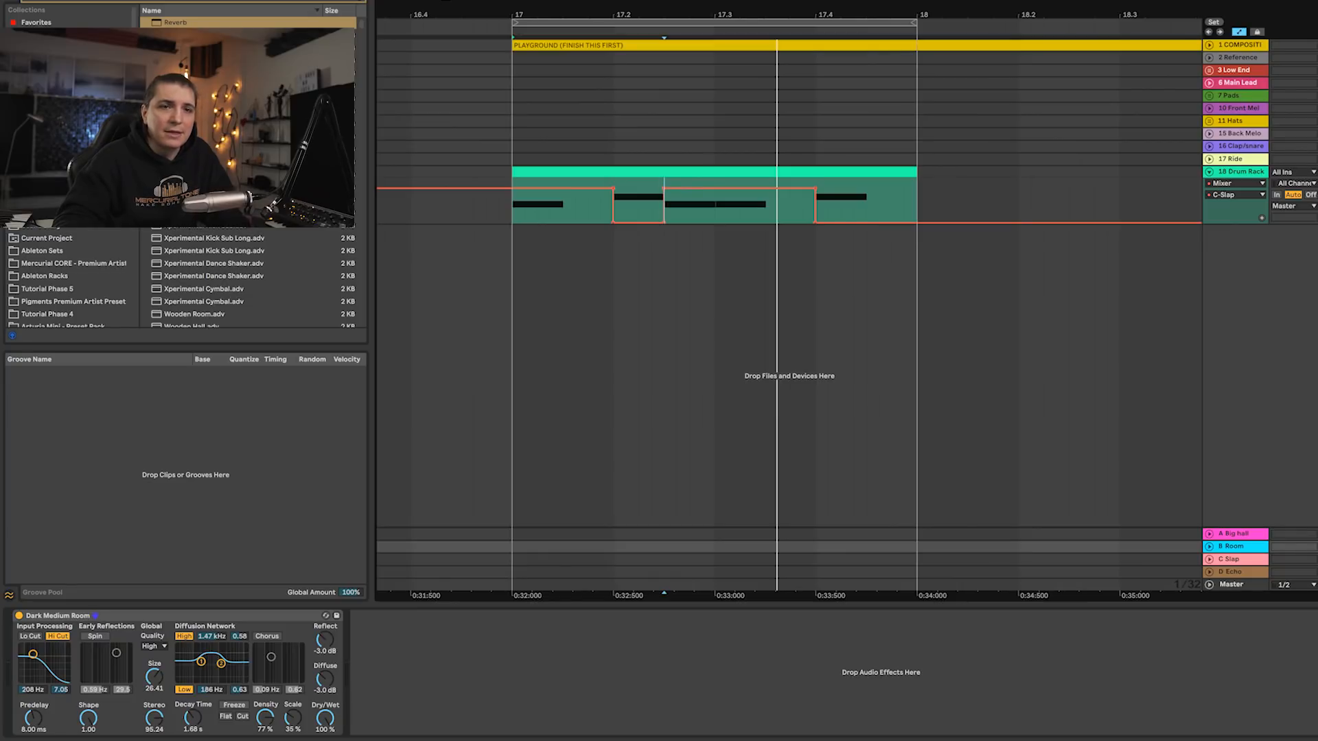
- Send the drum track to B Room and shorten the room reverb's decay time to 849 ms during playback
{"action": "key", "text": "space"}
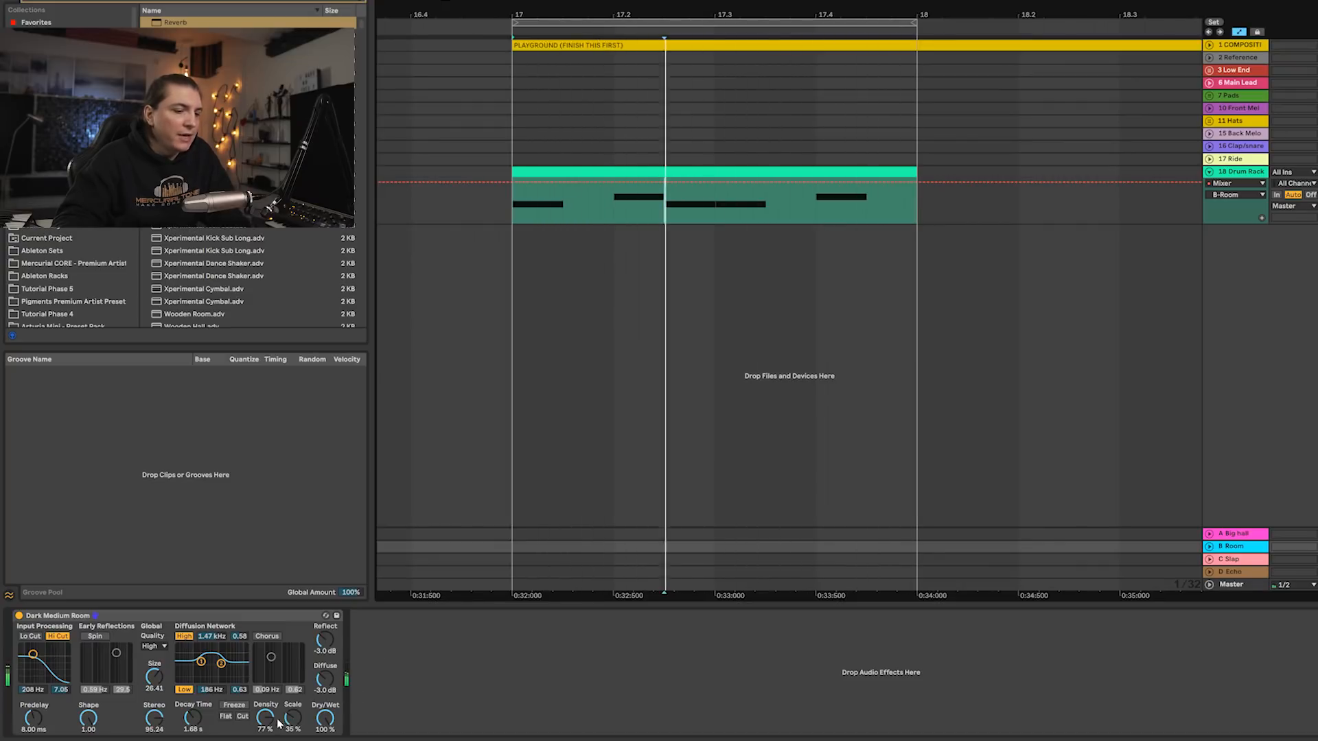
{"action": "mouse_move", "coordinate": [193, 718]}
{"action": "left_mouse_down"}
{"action": "mouse_move", "coordinate": [193, 740]}
{"action": "mouse_move", "coordinate": [193, 718]}
{"action": "left_mouse_up"}
{"action": "key", "text": "space"}
- Find the Dynamic Tube effect and add it after the reverb on the B Room return
{"action": "key", "text": "ctrl+f"}
{"action": "type", "text": "tu"}
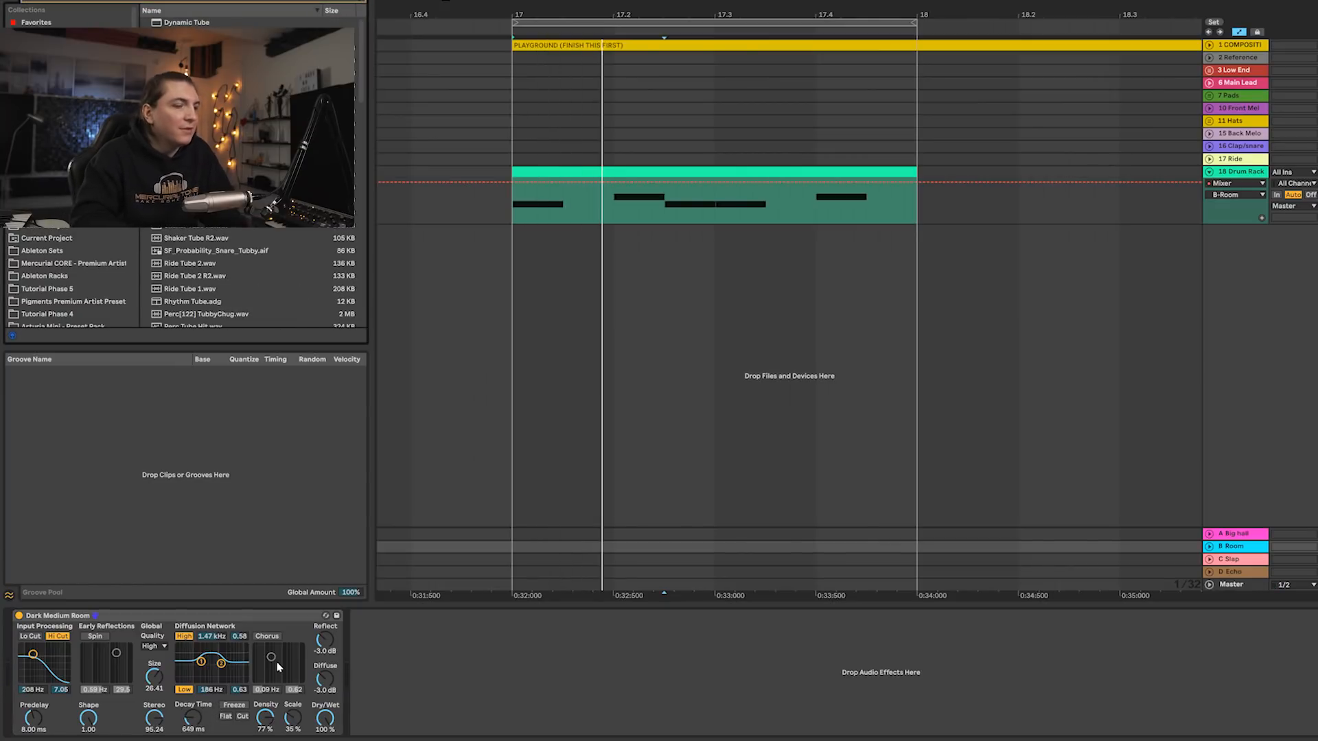
{"action": "type", "text": "be"}
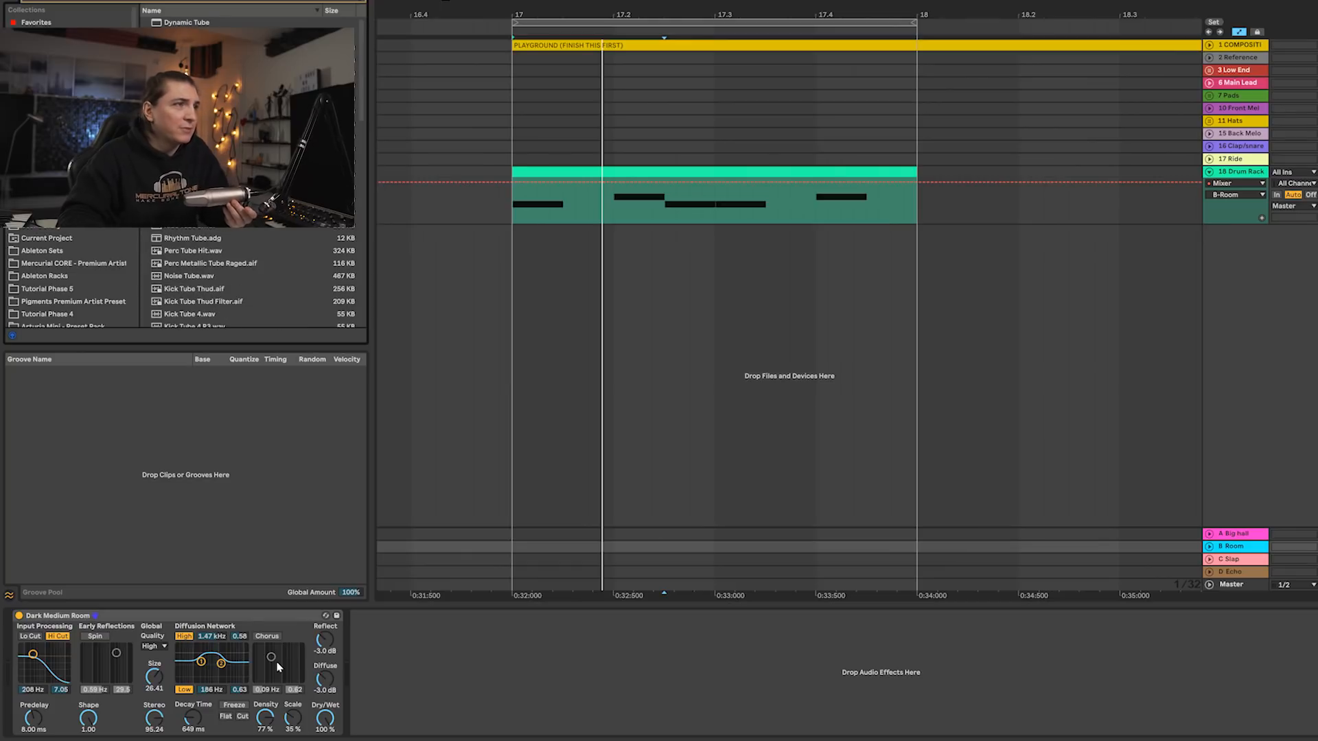
{"action": "key", "text": "Down"}
{"action": "key", "text": "Return"}
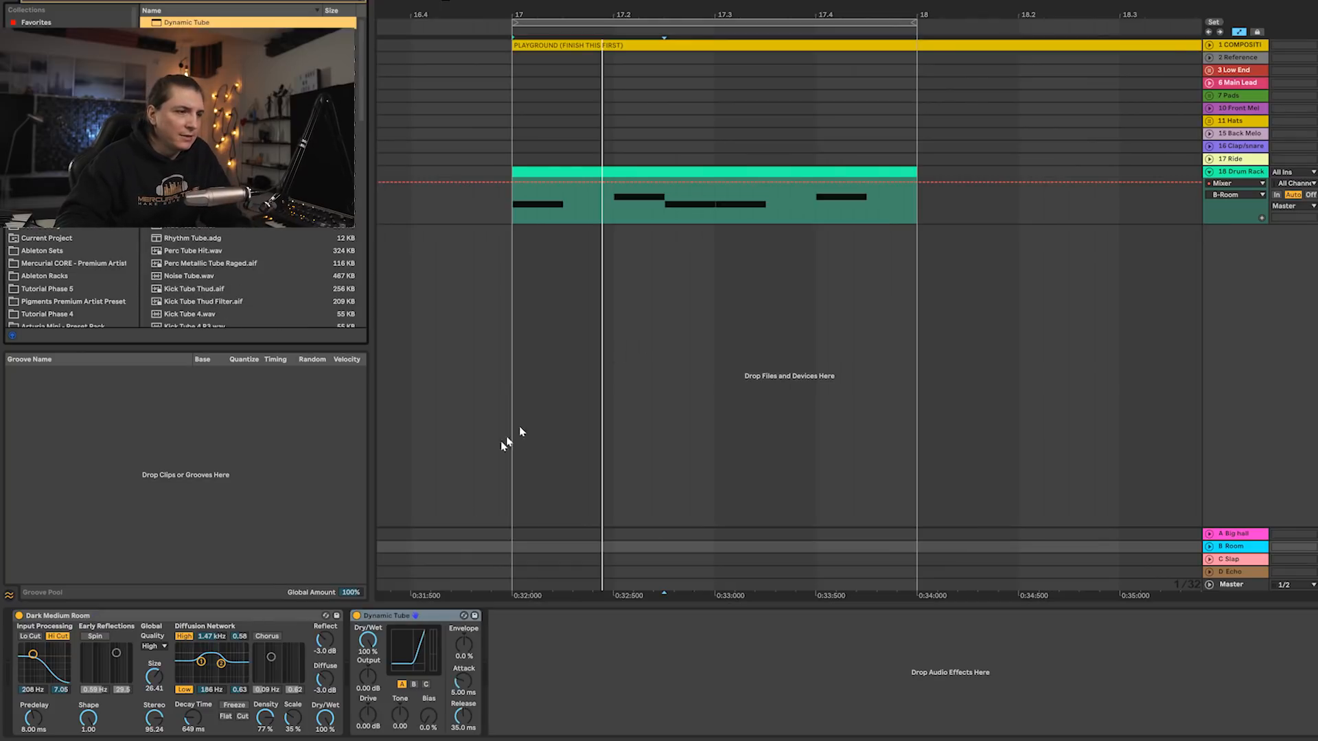
- Set Dynamic Tube to 4.76 dB output, 15.0 dB drive, 0.11 tone, 100 % envelope and 559 ms release
{"action": "left_click_drag", "start_coordinate": [369, 678], "coordinate": [369, 655]}
{"action": "left_click_drag", "start_coordinate": [368, 715], "coordinate": [368, 645]}
{"action": "left_click_drag", "start_coordinate": [400, 716], "coordinate": [400, 709]}
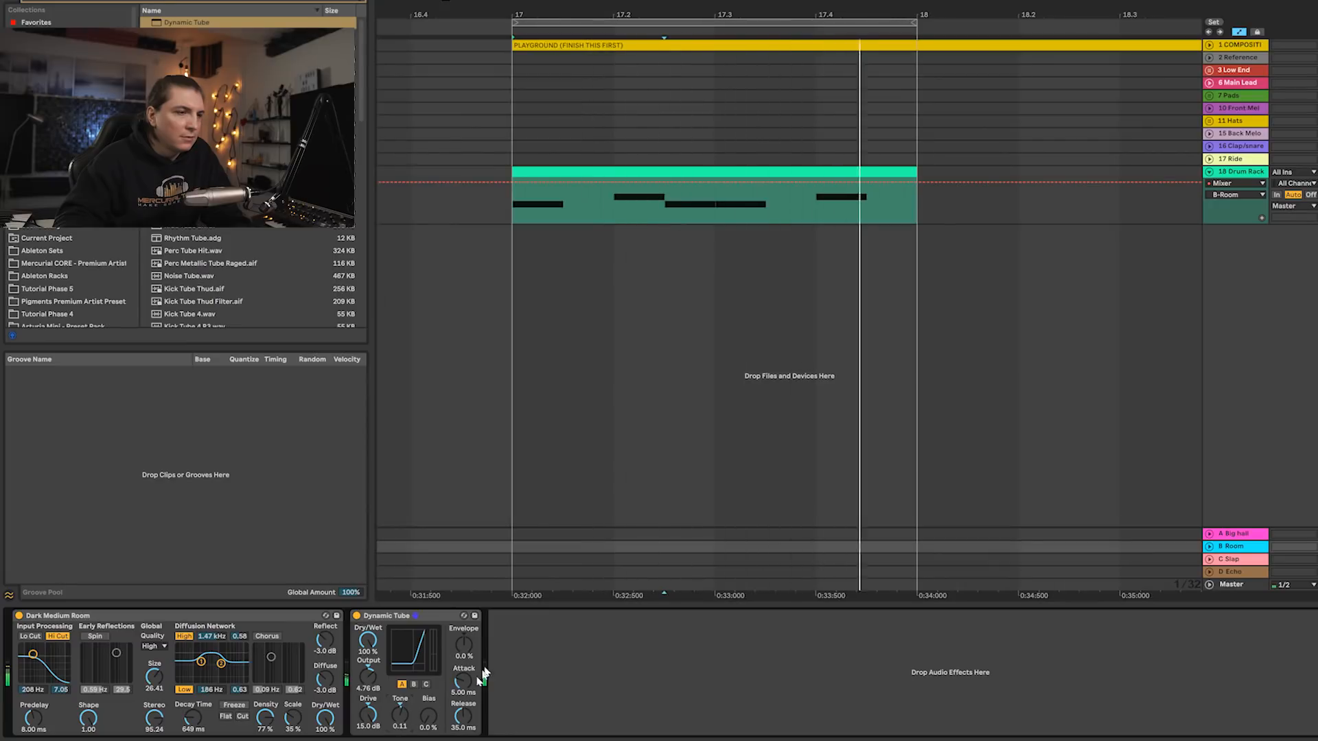
{"action": "left_click_drag", "start_coordinate": [464, 644], "coordinate": [464, 620]}
{"action": "left_click_drag", "start_coordinate": [462, 715], "coordinate": [462, 683]}
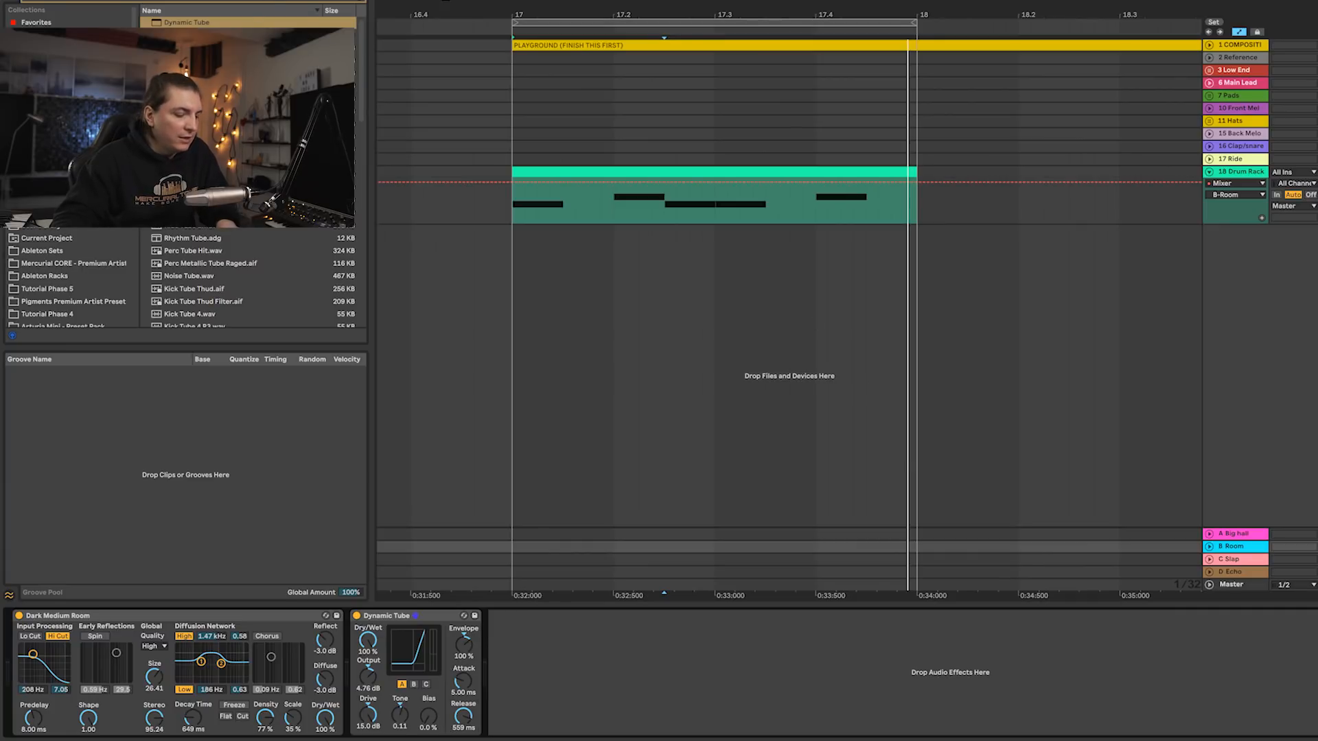
- Add an EQ Eight after Dynamic Tube with a low cut around 300 Hz and a band 8 high cut at 1.28 kHz
{"action": "type", "text": "eq"}
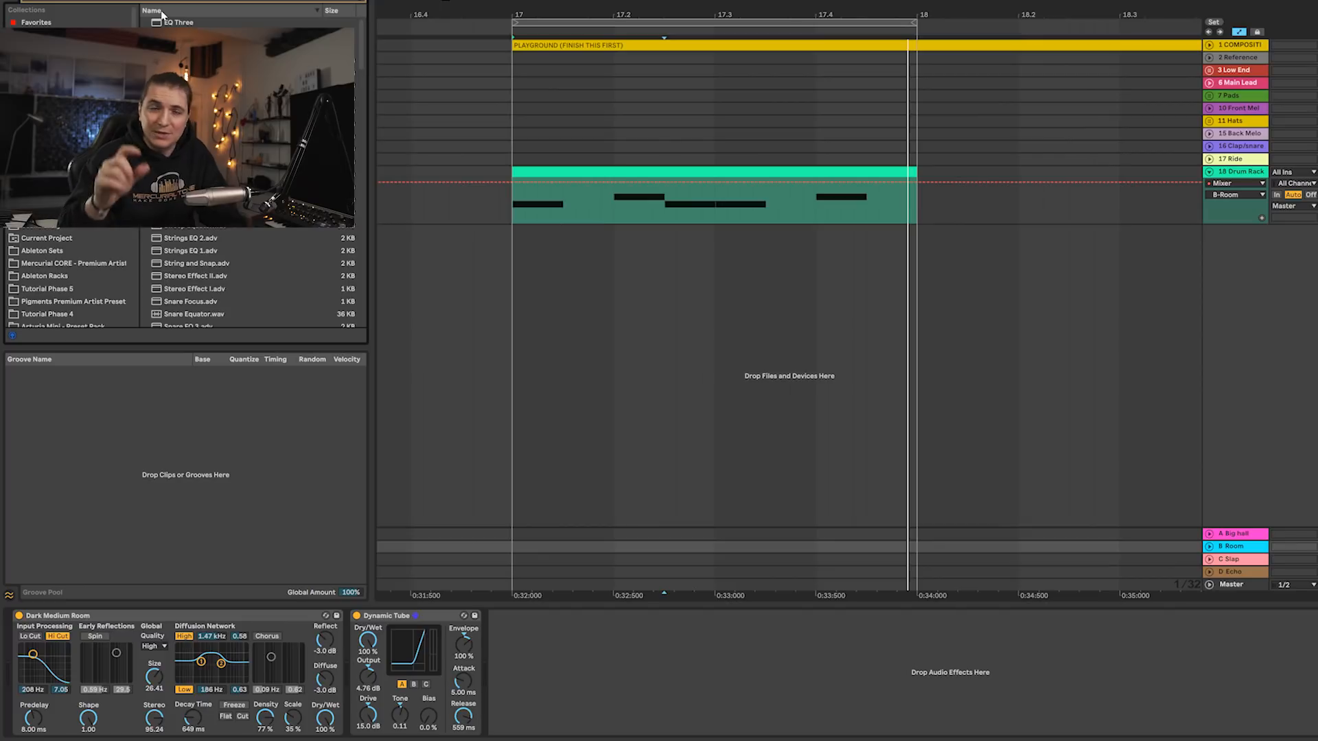
{"action": "left_click_drag", "start_coordinate": [650, 687], "coordinate": [589, 677]}
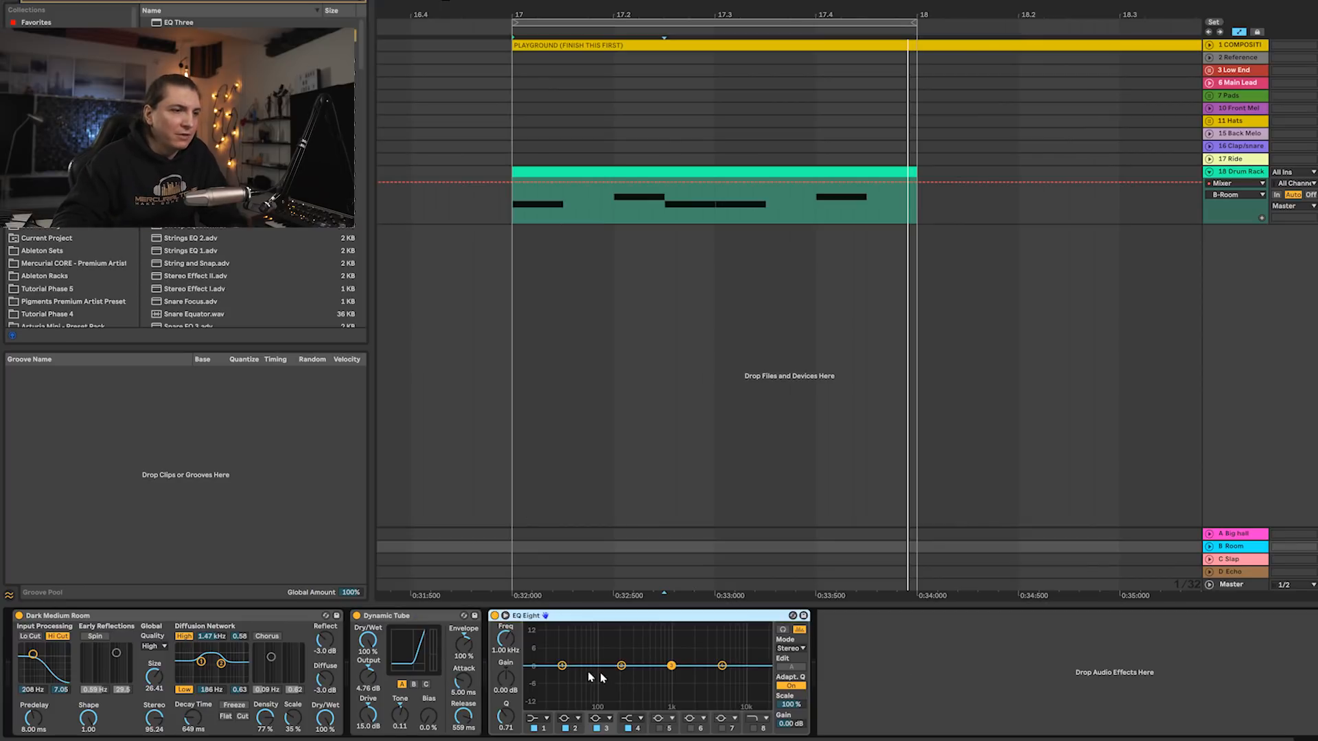
{"action": "left_click", "coordinate": [539, 723]}
{"action": "key", "text": "space"}
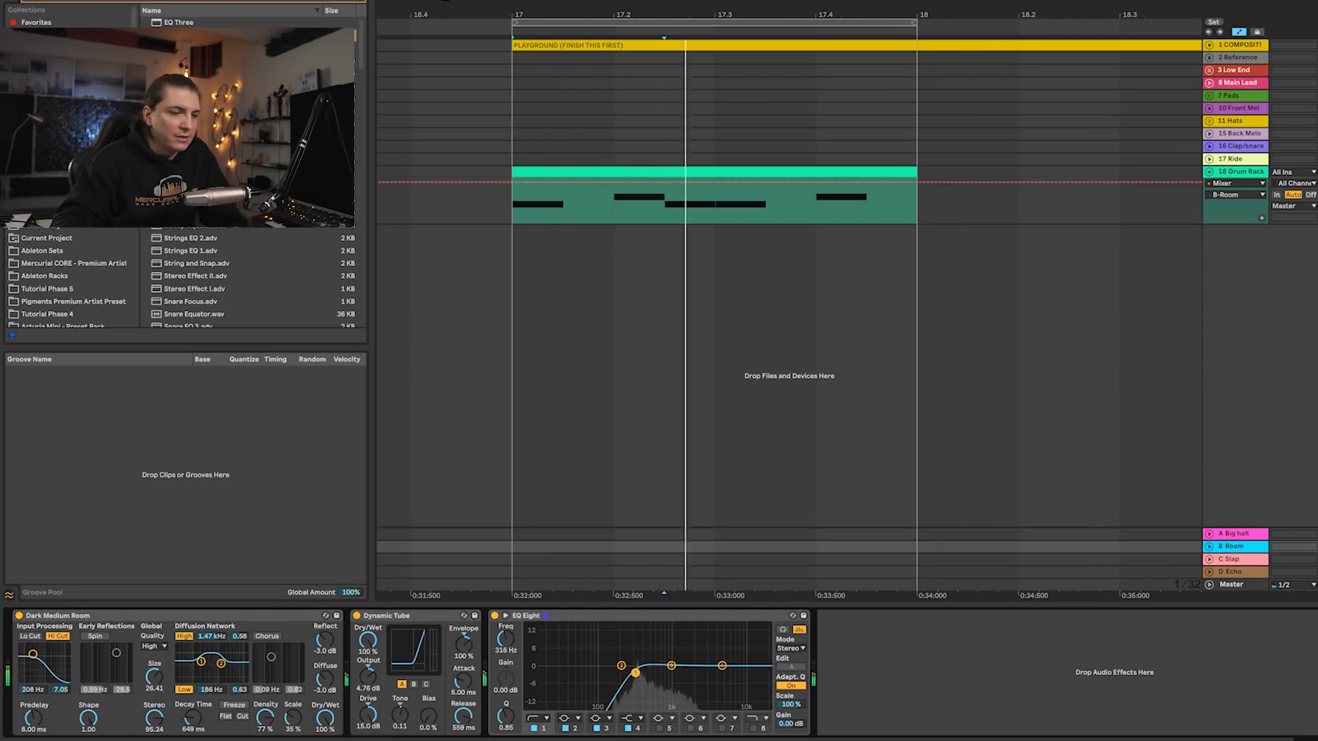
{"action": "double_click", "coordinate": [761, 678]}
{"action": "left_click_drag", "start_coordinate": [761, 678], "coordinate": [679, 682]}
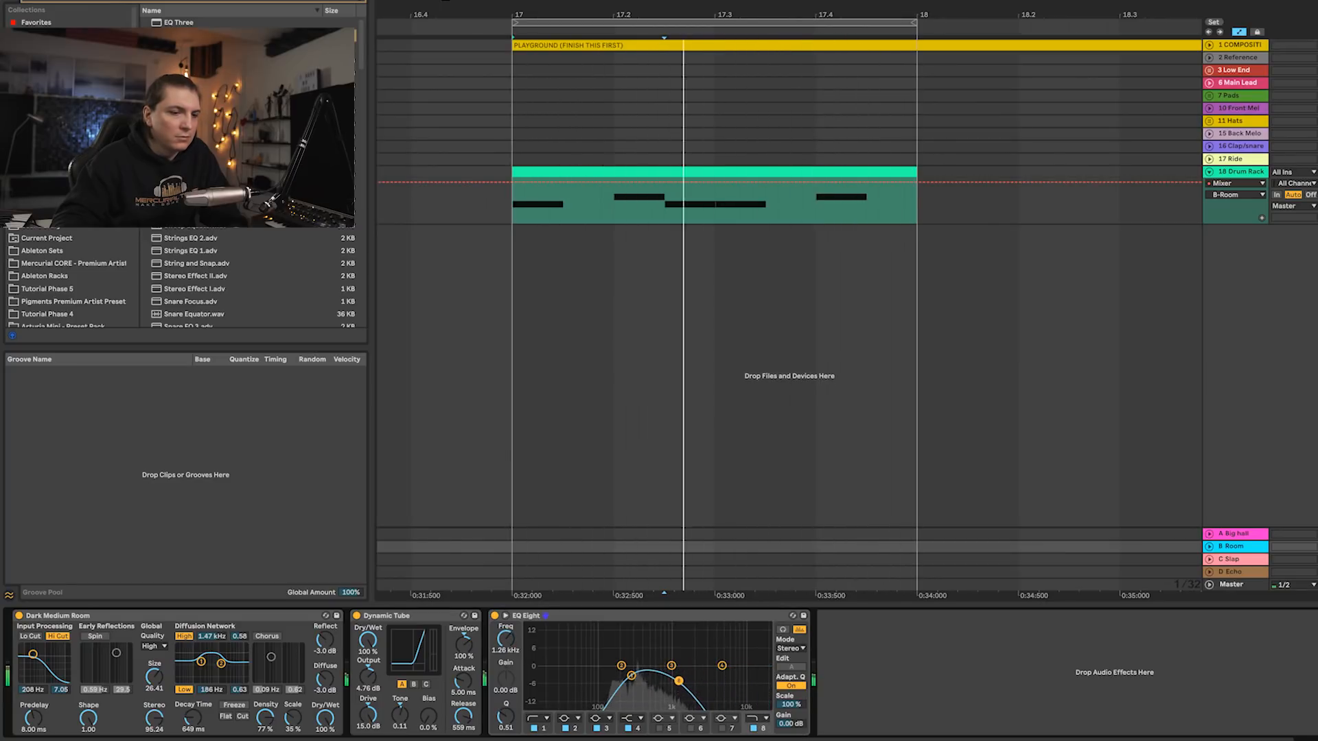
- Find the Saturator and add it after the EQ Eight on the B Room return, then restart playback of the loop
{"action": "key", "text": "space"}
{"action": "key", "text": "ctrl+f"}
{"action": "type", "text": "satur"}
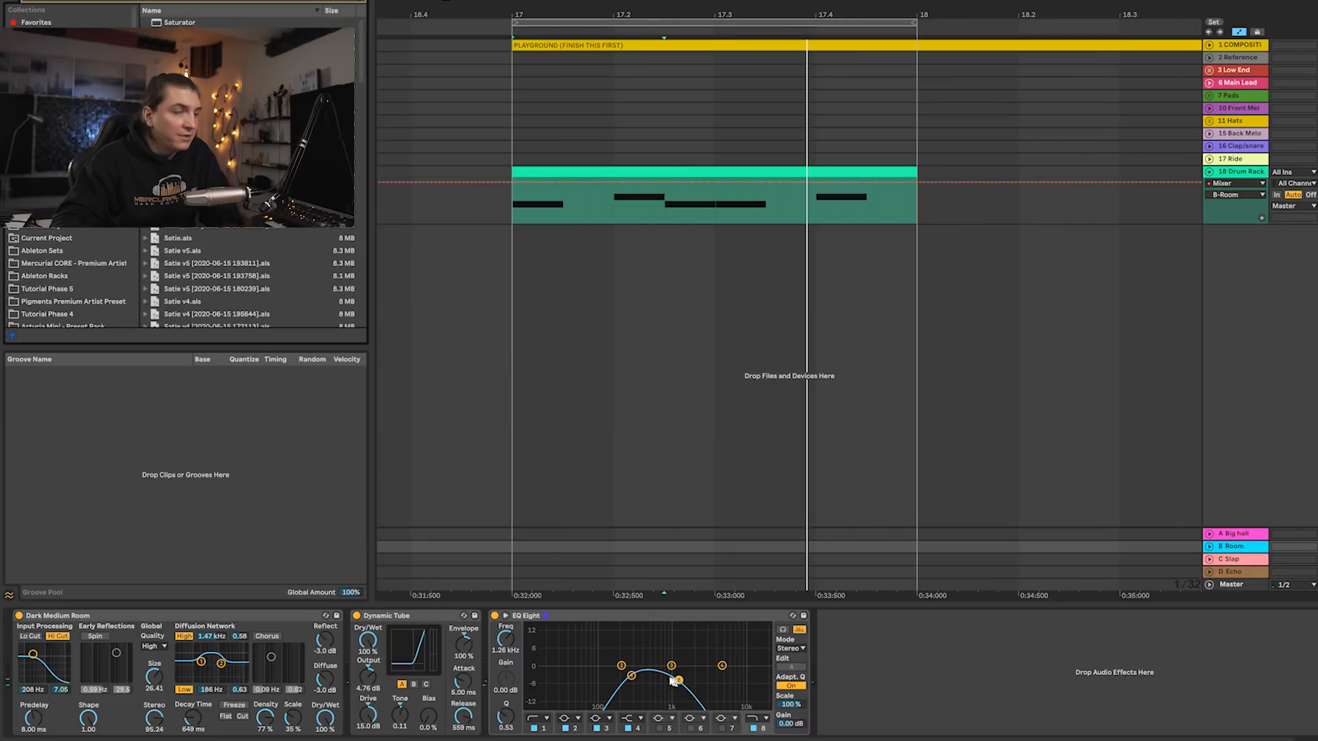
{"action": "key", "text": "Down"}
{"action": "key", "text": "Return"}
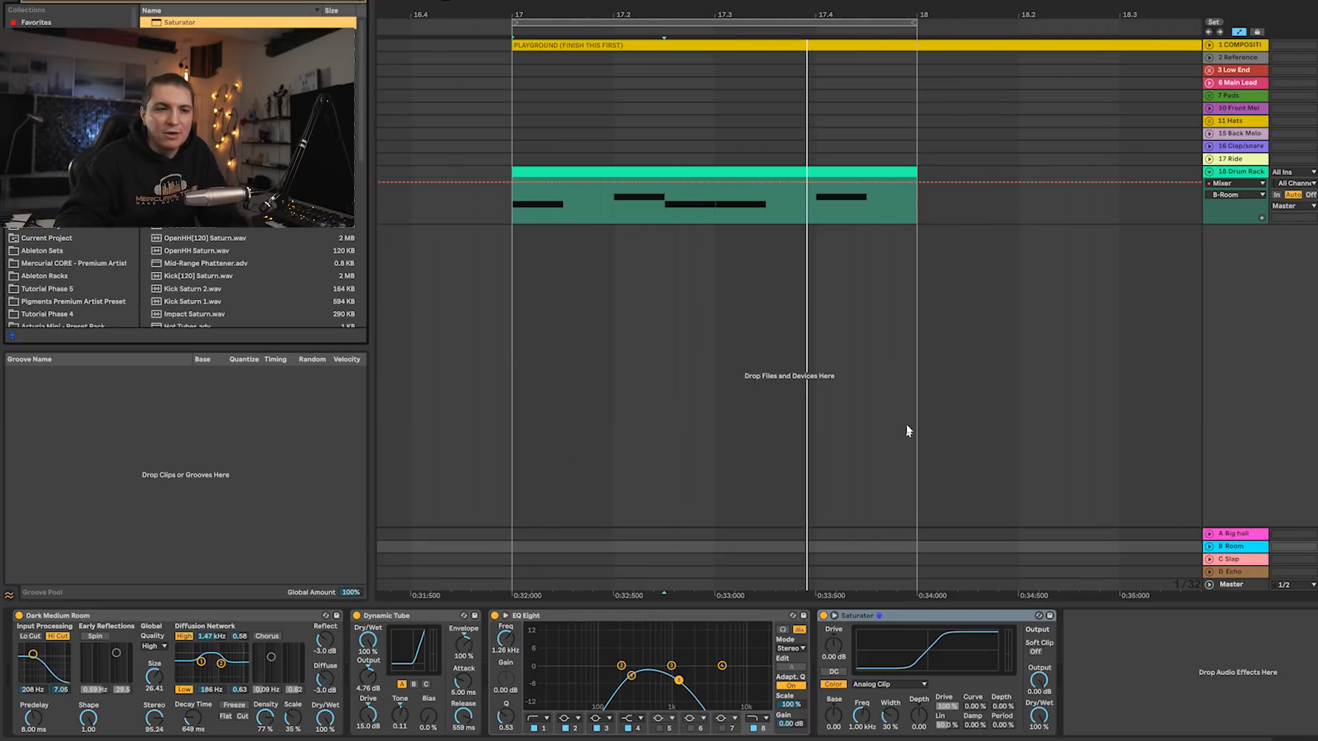
{"action": "key", "text": "space"}
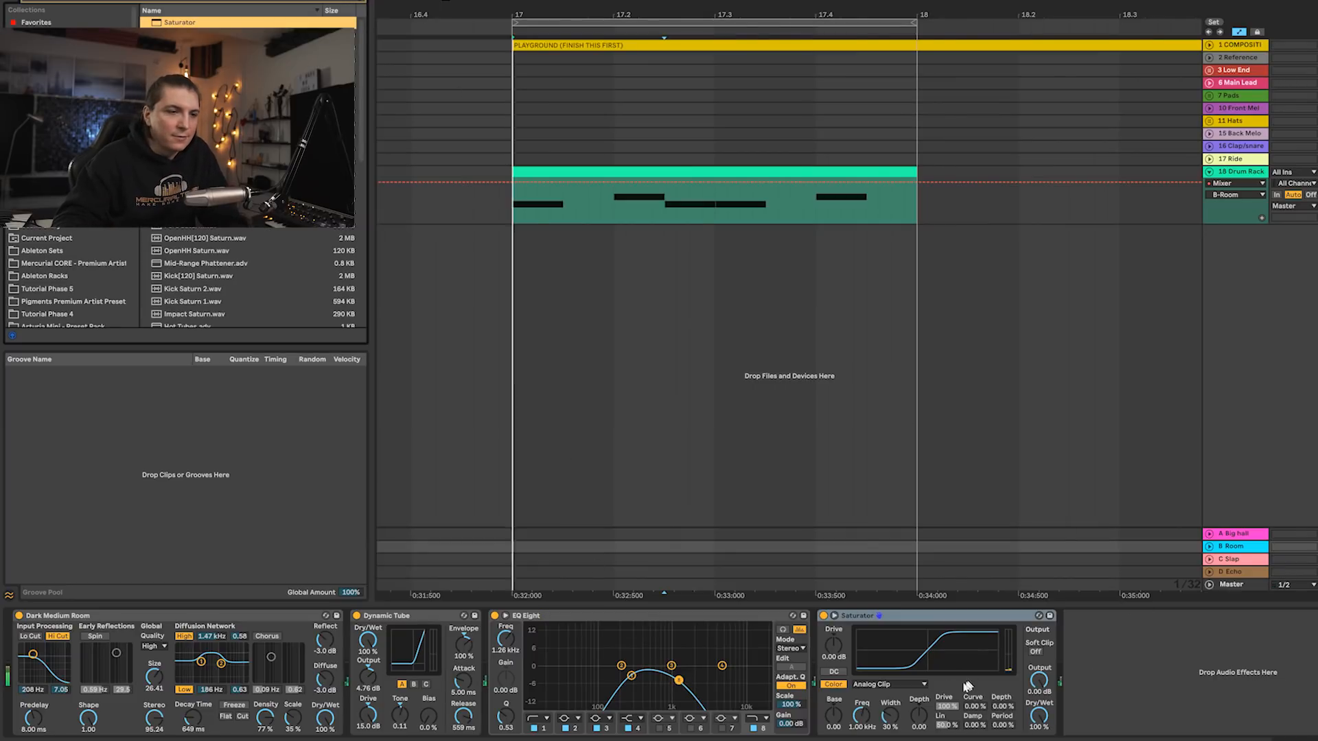
- Set the Saturator on the B Room return to Soft Sine, with drive at 5.71 dB and output at -5.43 dB
{"action": "left_click", "coordinate": [884, 685]}
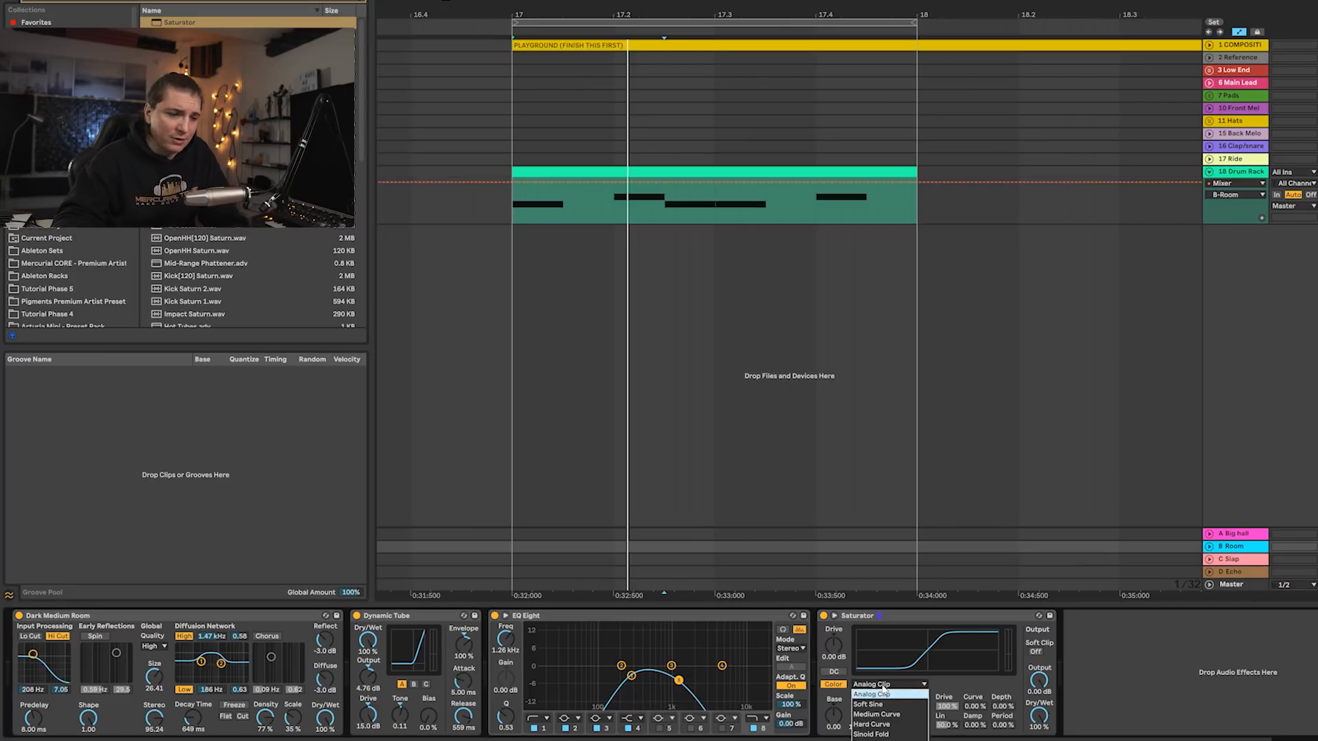
{"action": "left_click", "coordinate": [892, 704]}
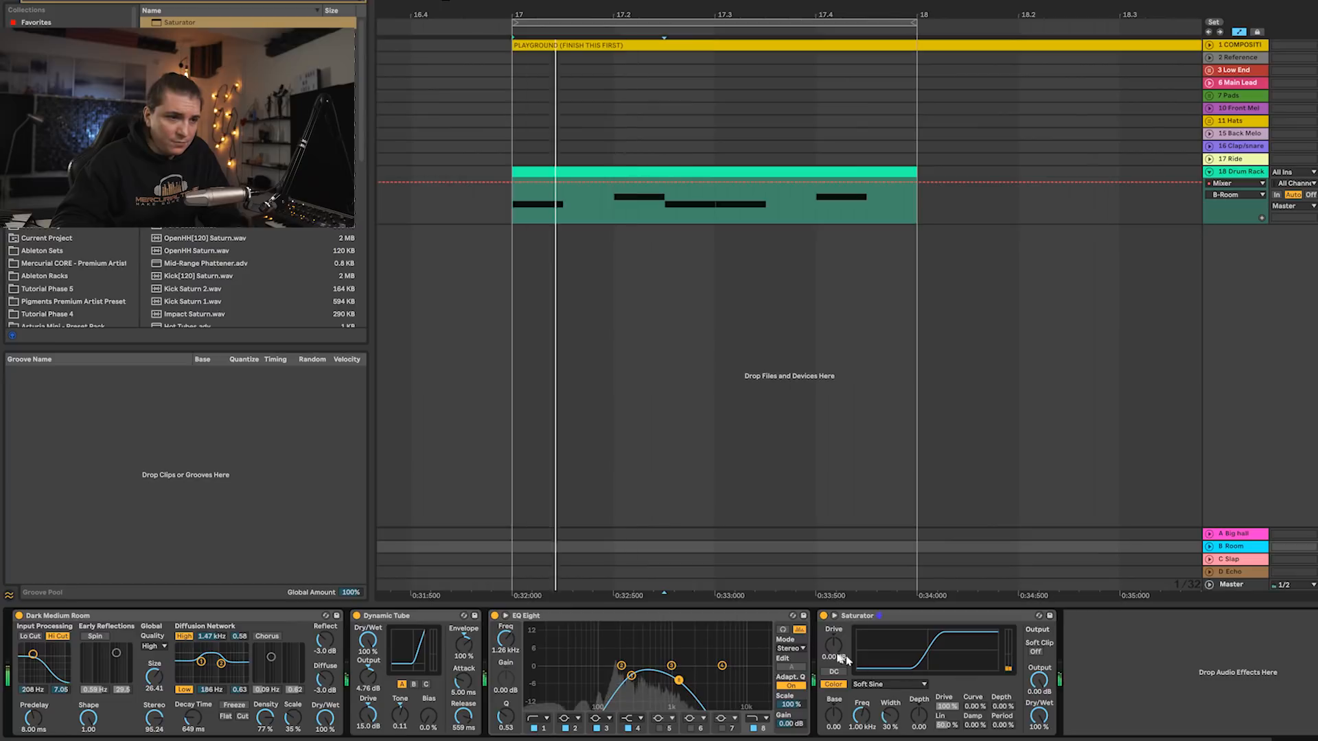
{"action": "left_click_drag", "start_coordinate": [833, 646], "coordinate": [833, 638]}
{"action": "left_click_drag", "start_coordinate": [1039, 680], "coordinate": [1041, 694]}
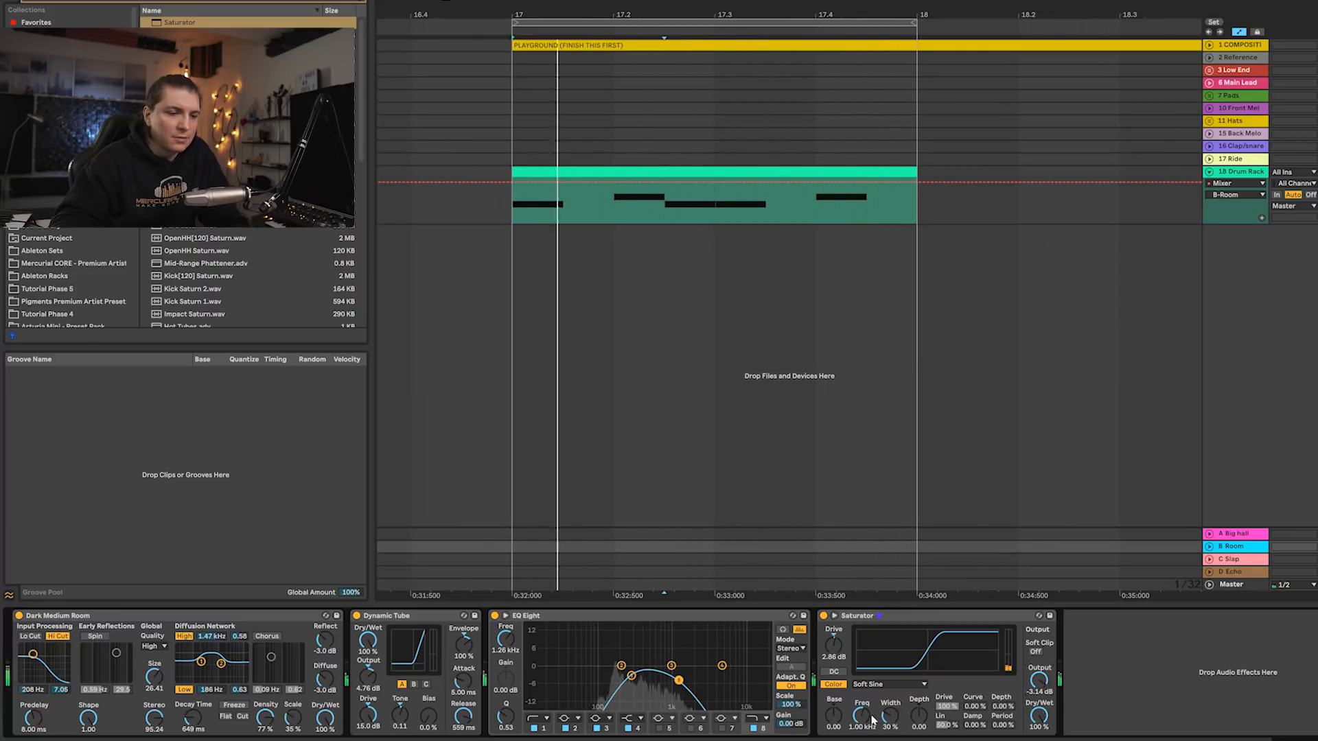
{"action": "left_click_drag", "start_coordinate": [833, 646], "coordinate": [833, 639]}
{"action": "left_click_drag", "start_coordinate": [1039, 679], "coordinate": [1039, 693]}
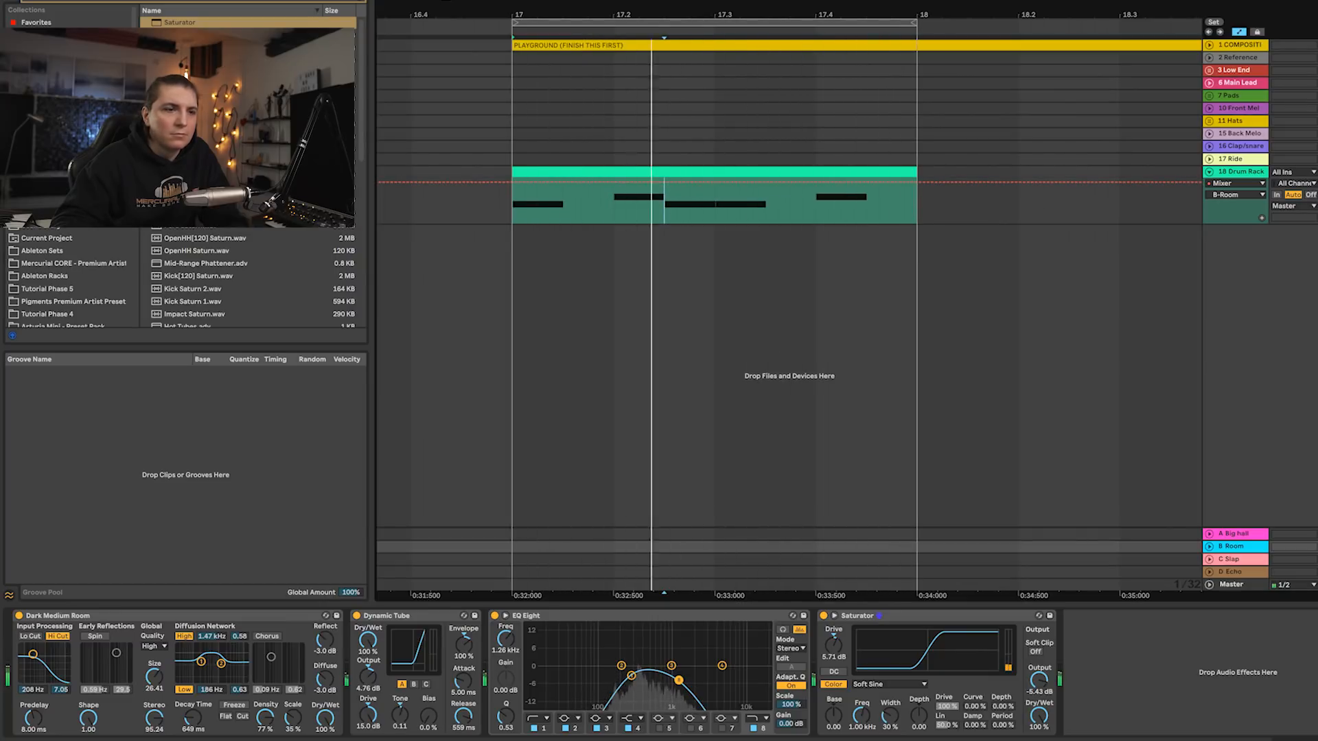
{"action": "key", "text": "space"}
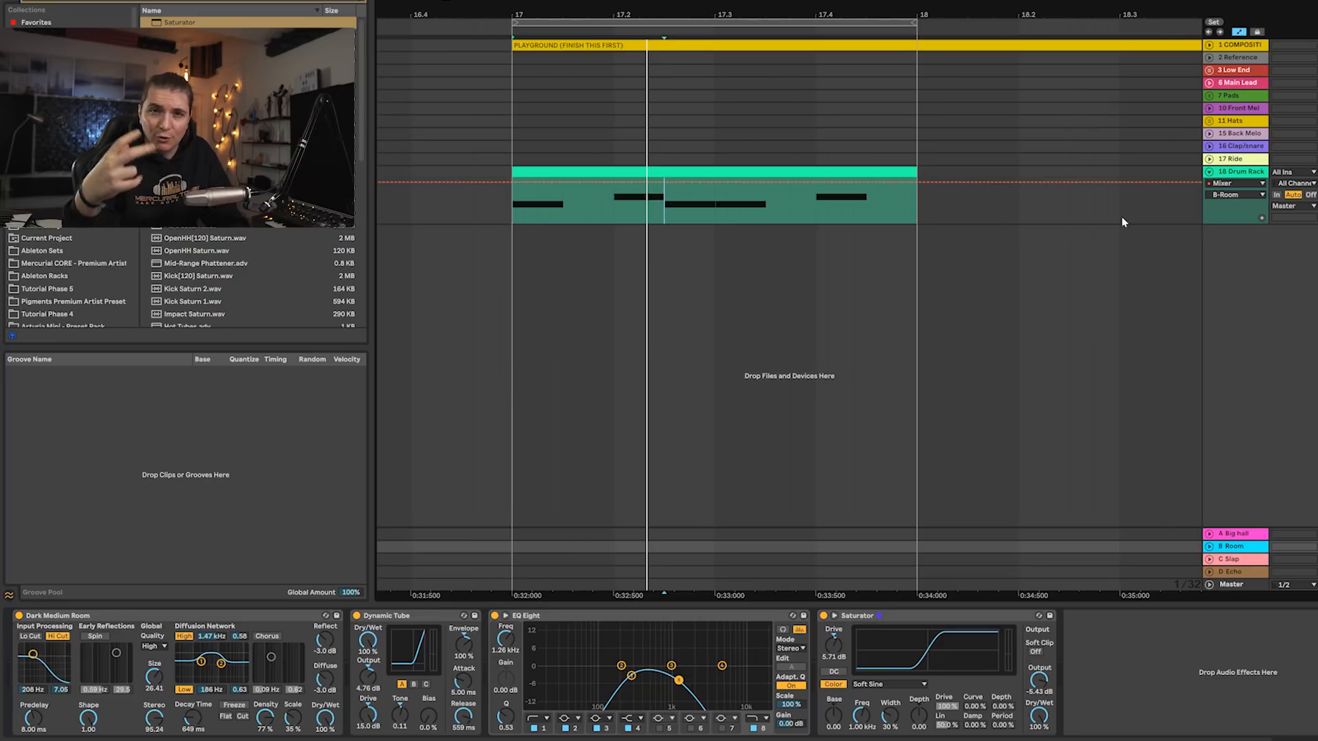
- Duplicate the 808 tom Drum Rack track and keep only the C1 Tom-808-Mid pad in the copy, transposed +19 st
{"action": "left_click", "coordinate": [1235, 173]}
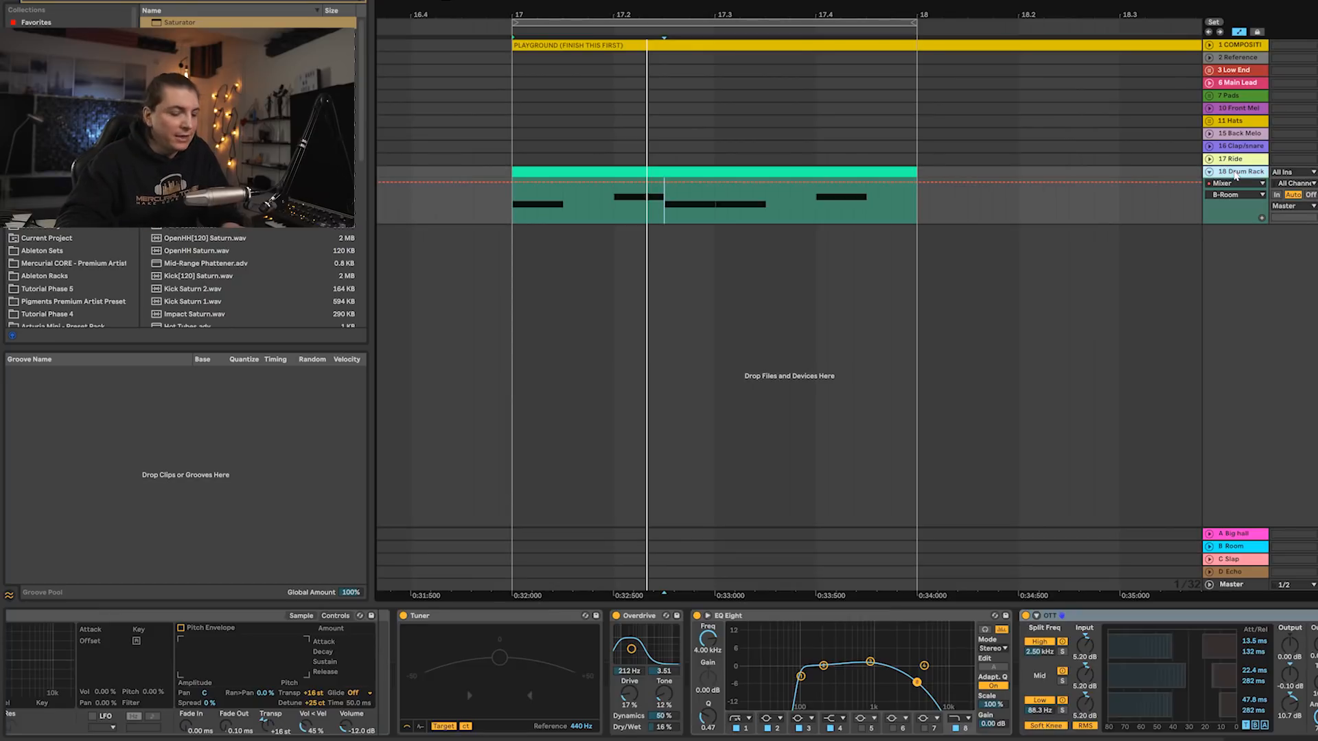
{"action": "key", "text": "ctrl+d"}
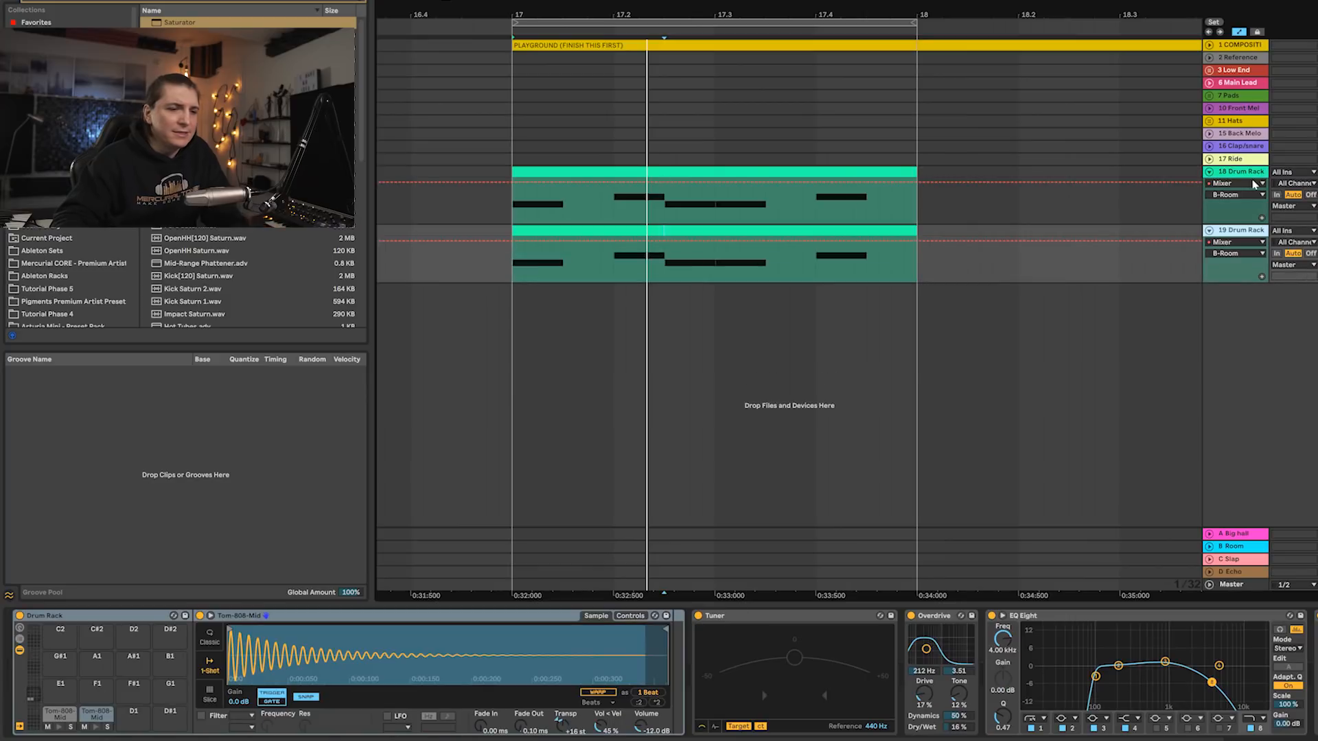
{"action": "left_click", "coordinate": [106, 716]}
{"action": "key", "text": "Delete"}
{"action": "left_click", "coordinate": [60, 716]}
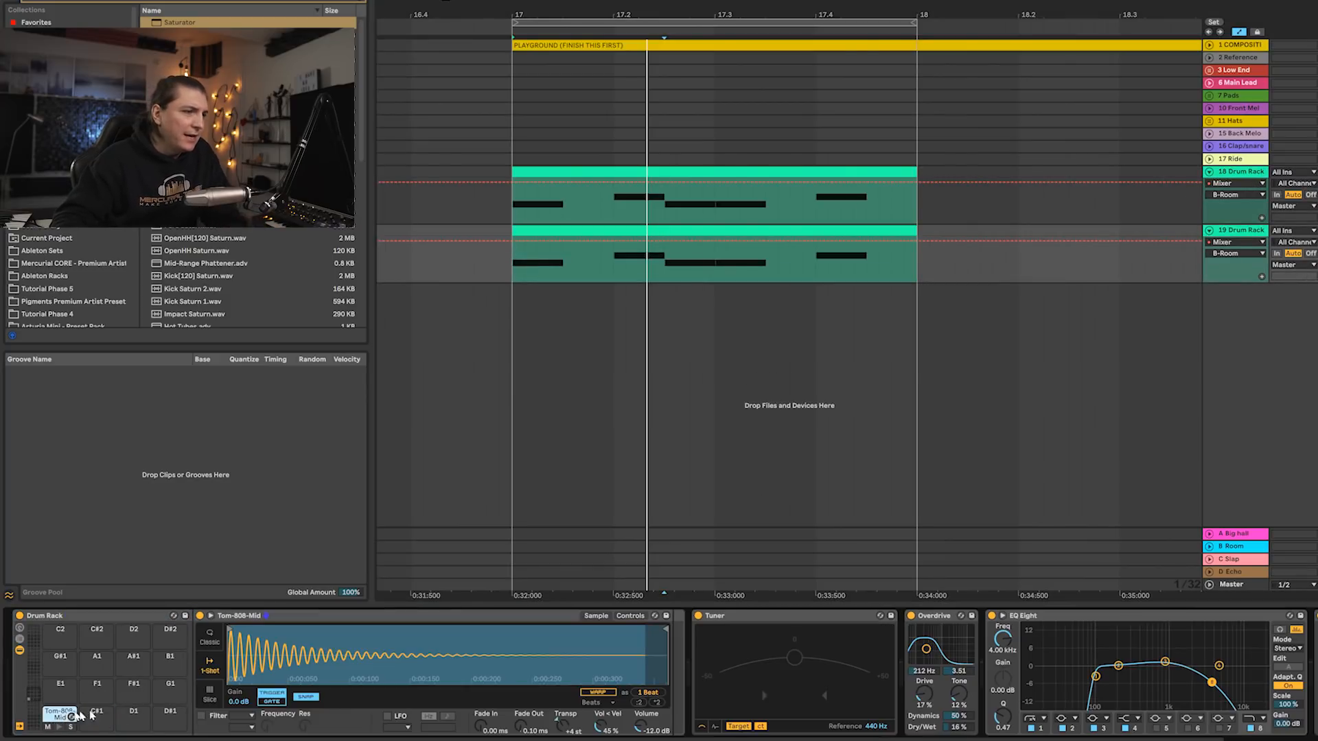
{"action": "left_click", "coordinate": [562, 732]}
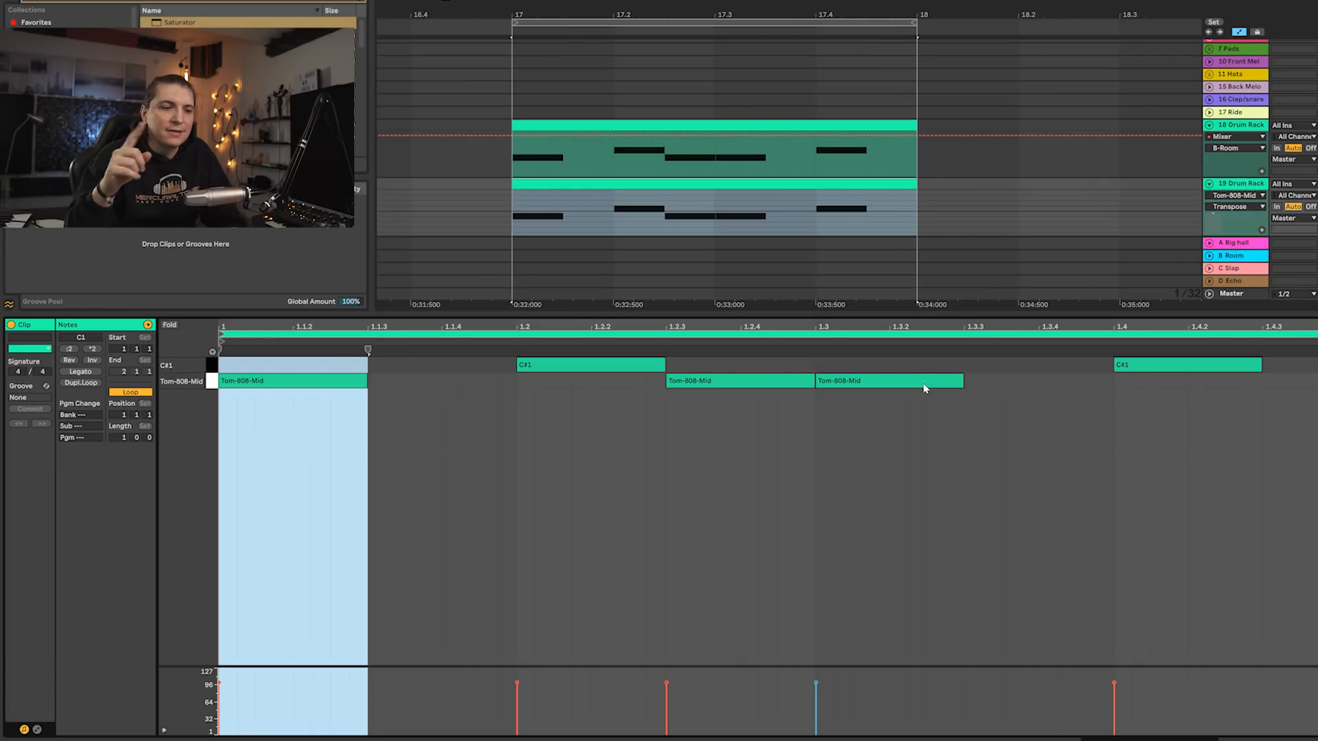
- Delete the C#1 note at 1.2 and rearrange the Tom-808-Mid notes into a shortened pair starting at 1.1.3 and 1.2.2
{"action": "left_click", "coordinate": [575, 368]}
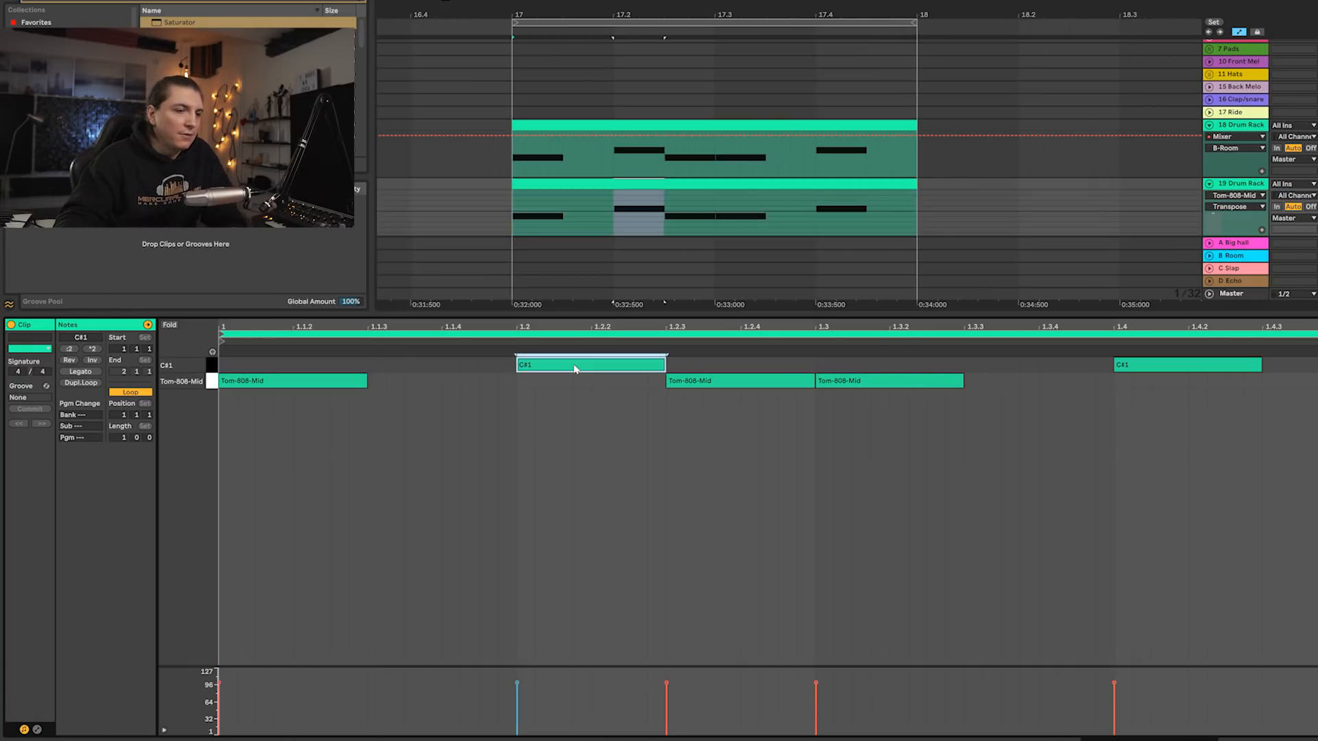
{"action": "key", "text": "Delete"}
{"action": "left_click_drag", "start_coordinate": [300, 382], "coordinate": [448, 390]}
{"action": "left_click", "coordinate": [700, 381]}
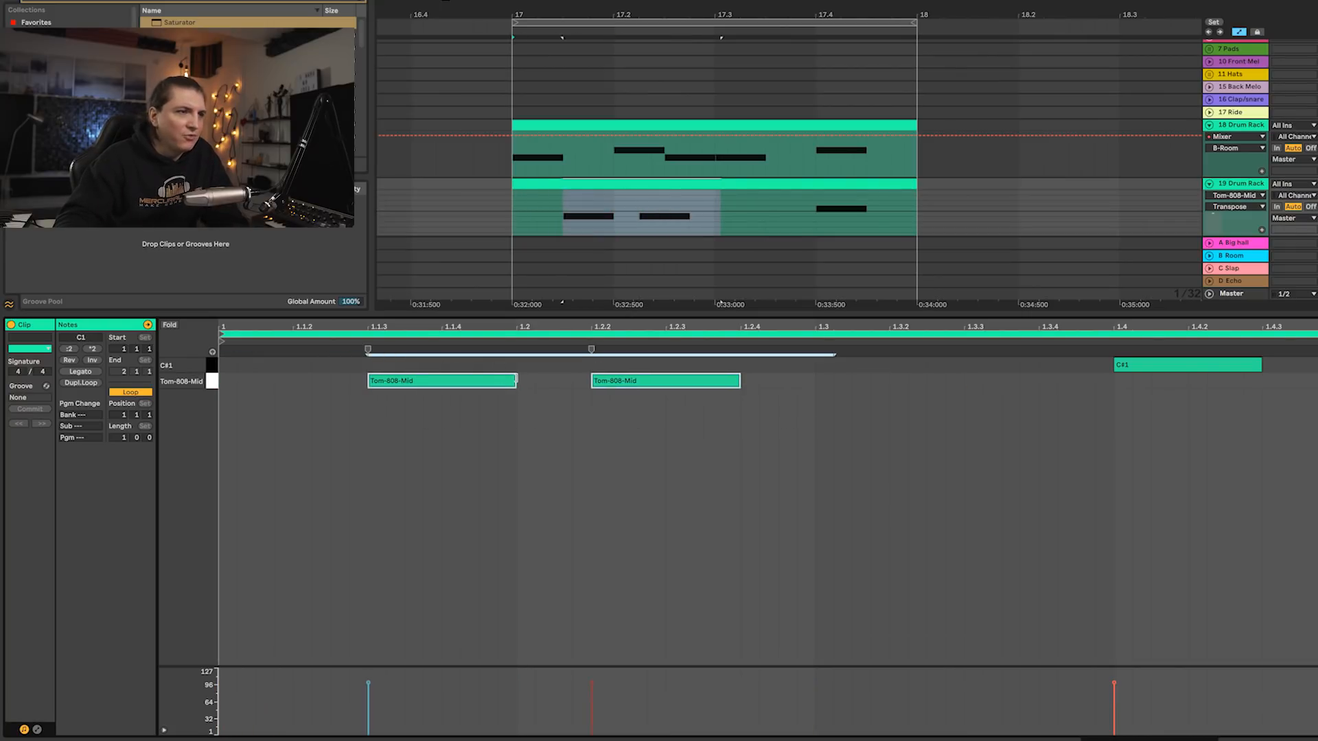
{"action": "left_click_drag", "start_coordinate": [516, 381], "coordinate": [460, 381]}
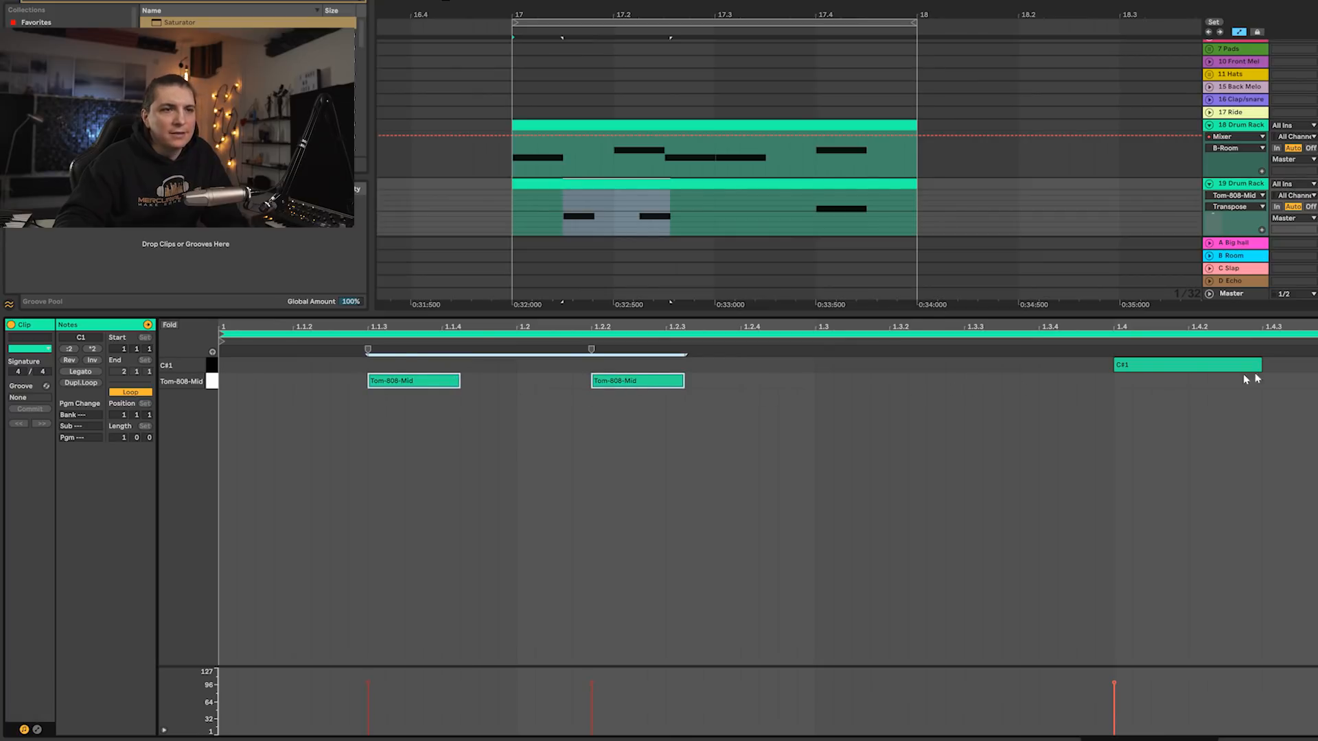
- Delete the C#1 note at 1.4 and copy the Tom-808-Mid note pair to 1.3.3 and 1.4.2, then play the loop
{"action": "left_click", "coordinate": [1192, 370]}
{"action": "key", "text": "Delete"}
{"action": "left_click_drag", "start_coordinate": [730, 369], "coordinate": [1001, 398]}
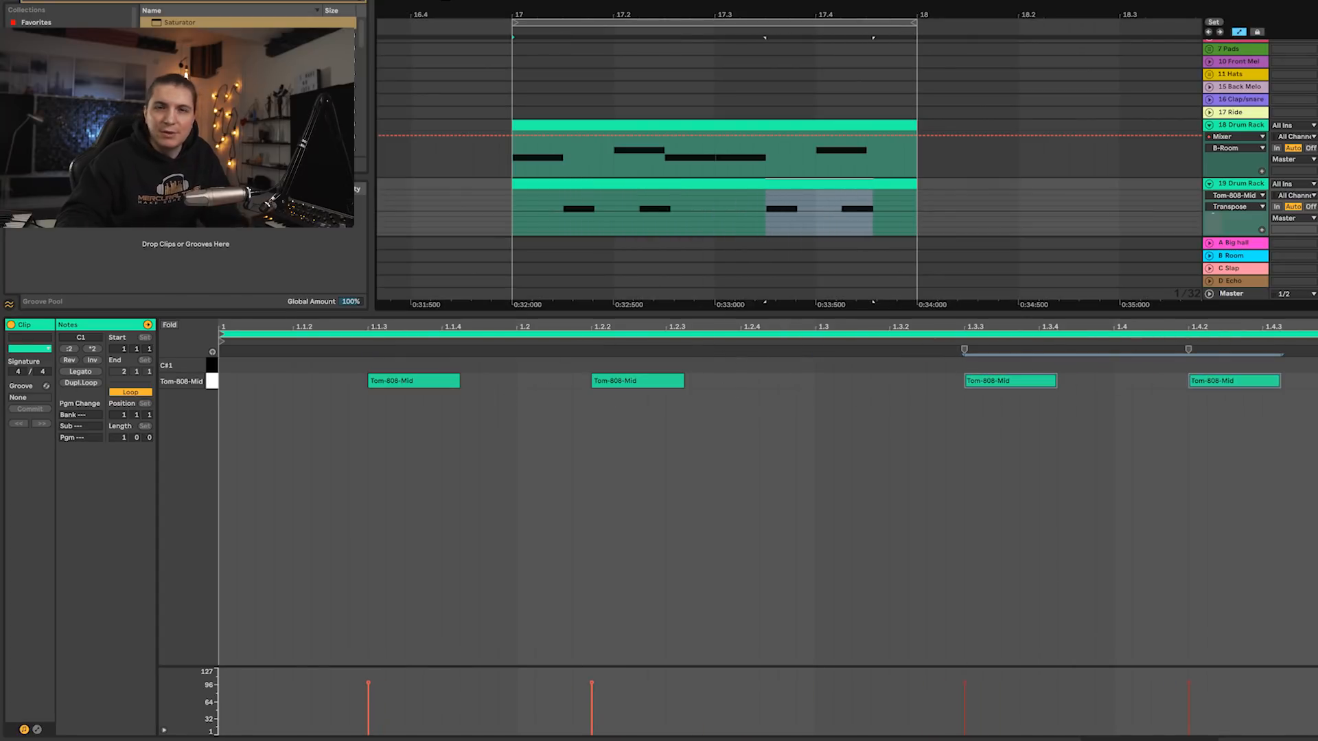
{"action": "key", "text": "space"}
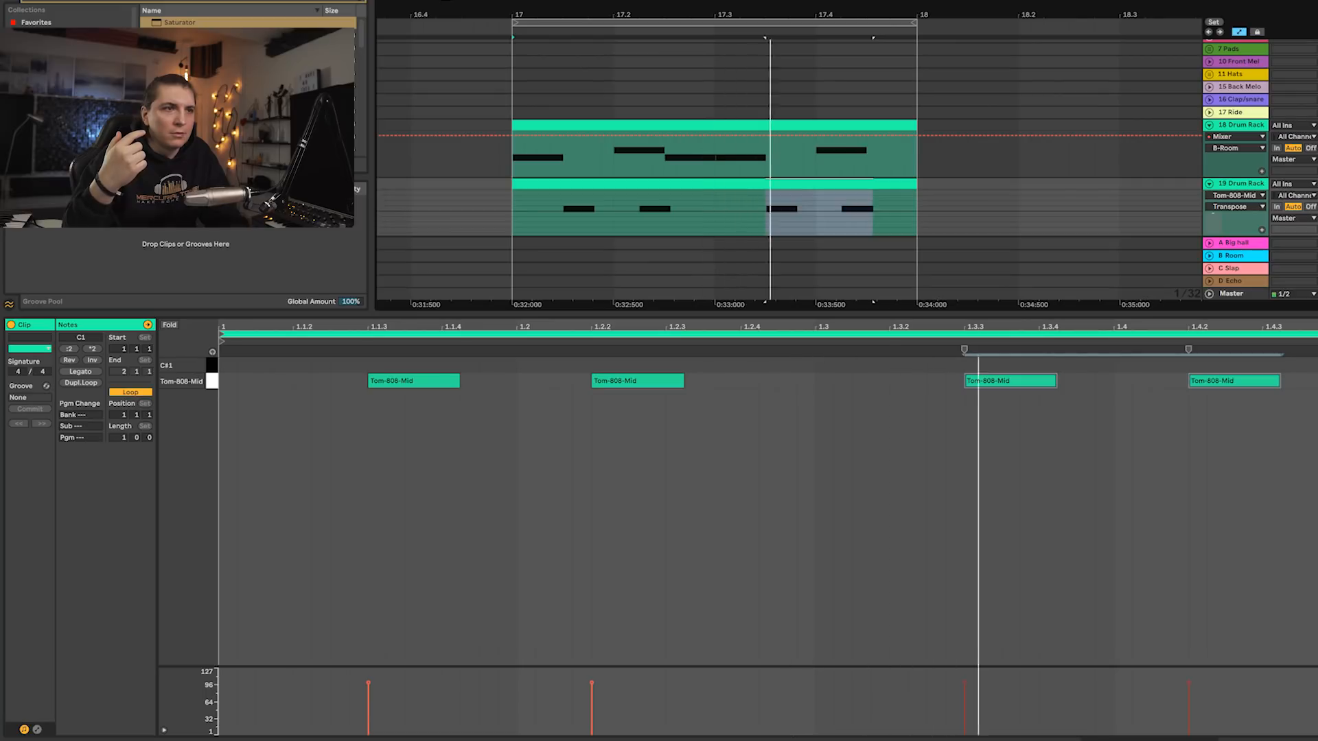
- Redraw the duplicate track's C-Slap send automation so it rises to -9.0 dB only between the second and third tom hits
{"action": "key", "text": "shift+Tab"}
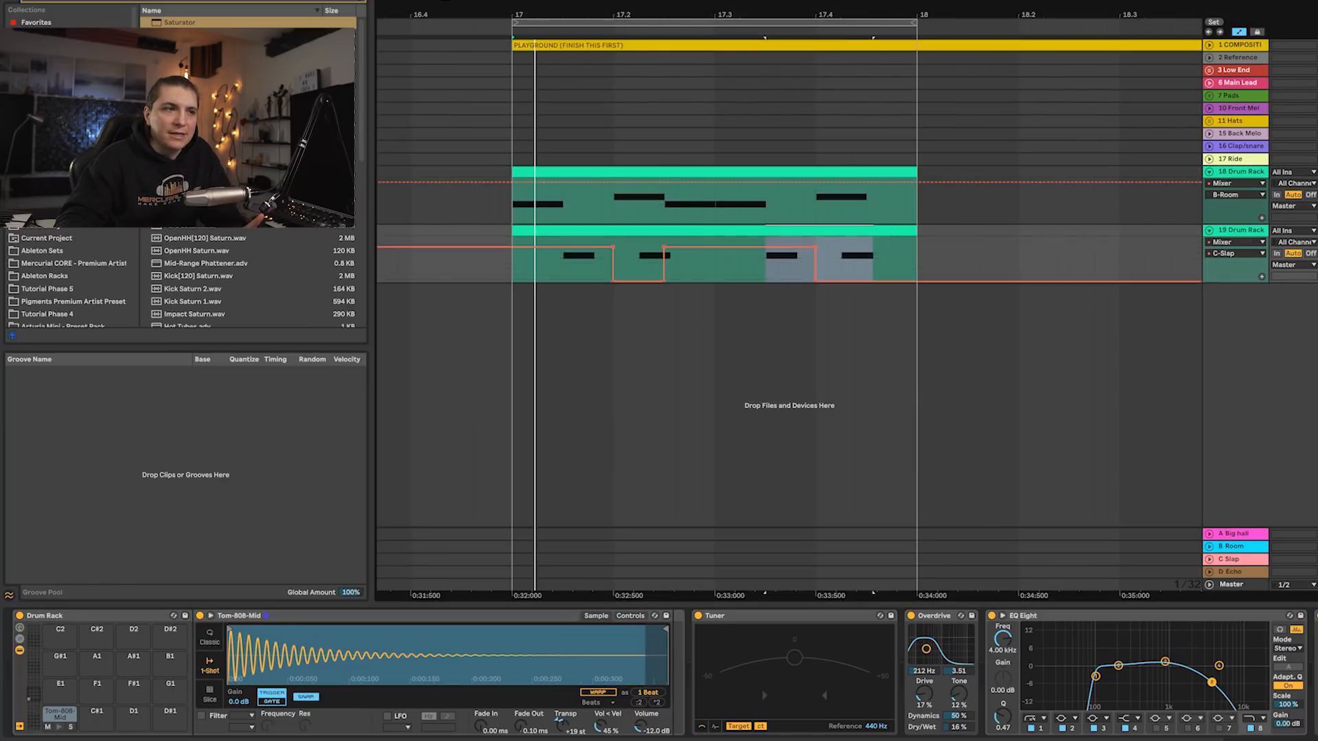
{"action": "left_click_drag", "start_coordinate": [942, 257], "coordinate": [597, 295]}
{"action": "key", "text": "Delete"}
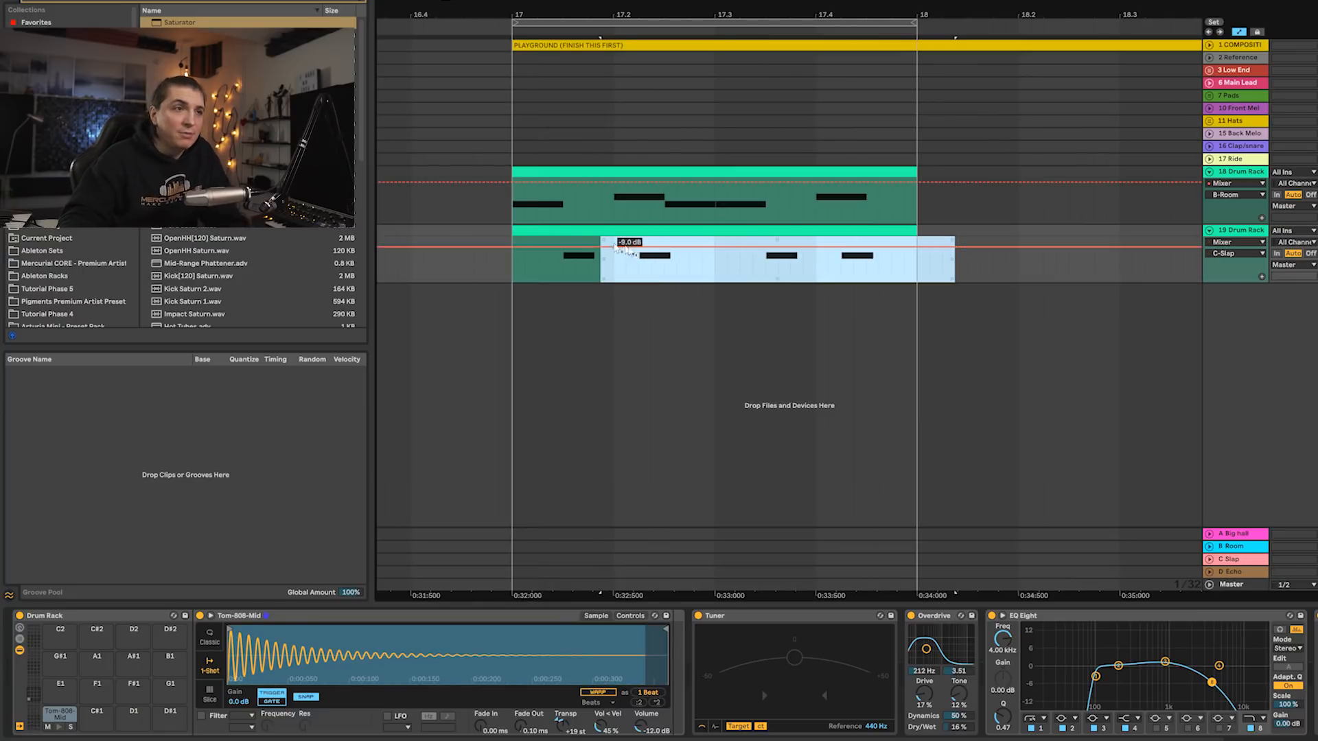
{"action": "left_click", "coordinate": [637, 247]}
{"action": "left_click_drag", "start_coordinate": [626, 247], "coordinate": [639, 281]}
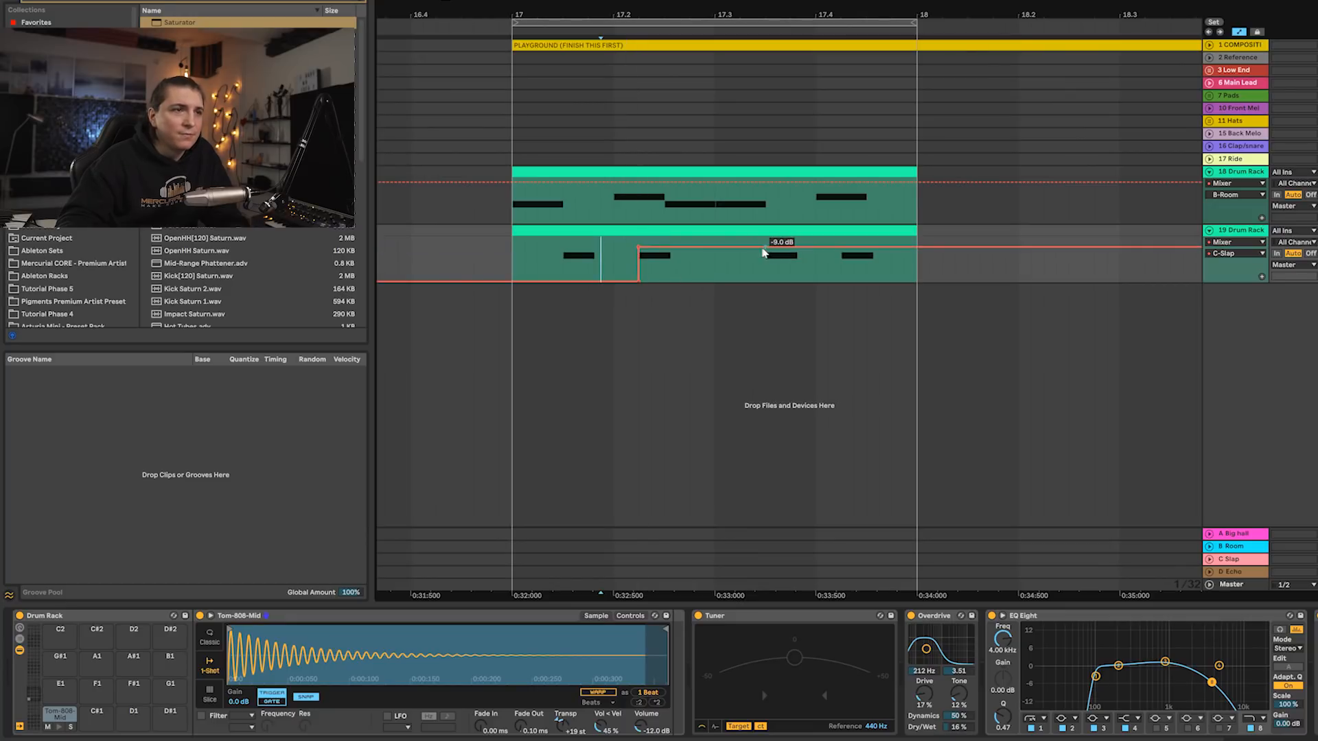
{"action": "left_click_drag", "start_coordinate": [775, 248], "coordinate": [767, 282]}
{"action": "key", "text": "space"}
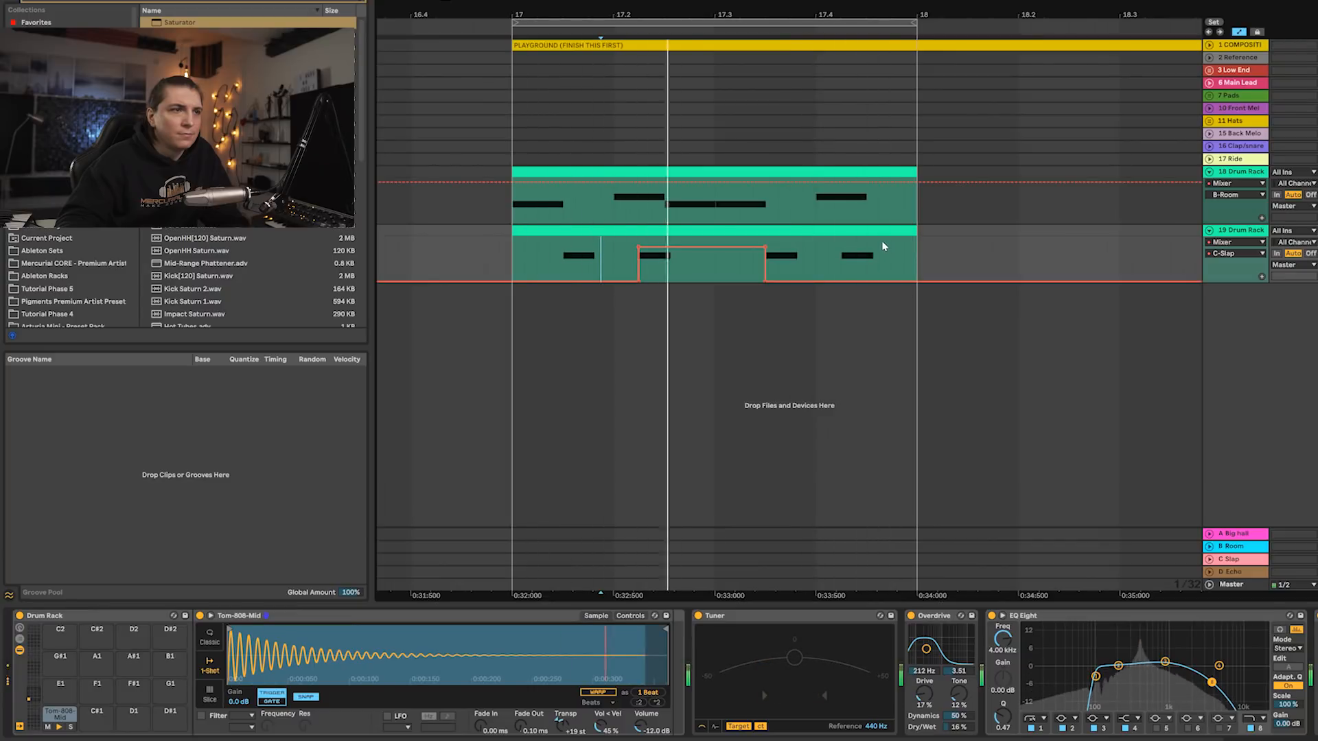
{"action": "key", "text": "space"}
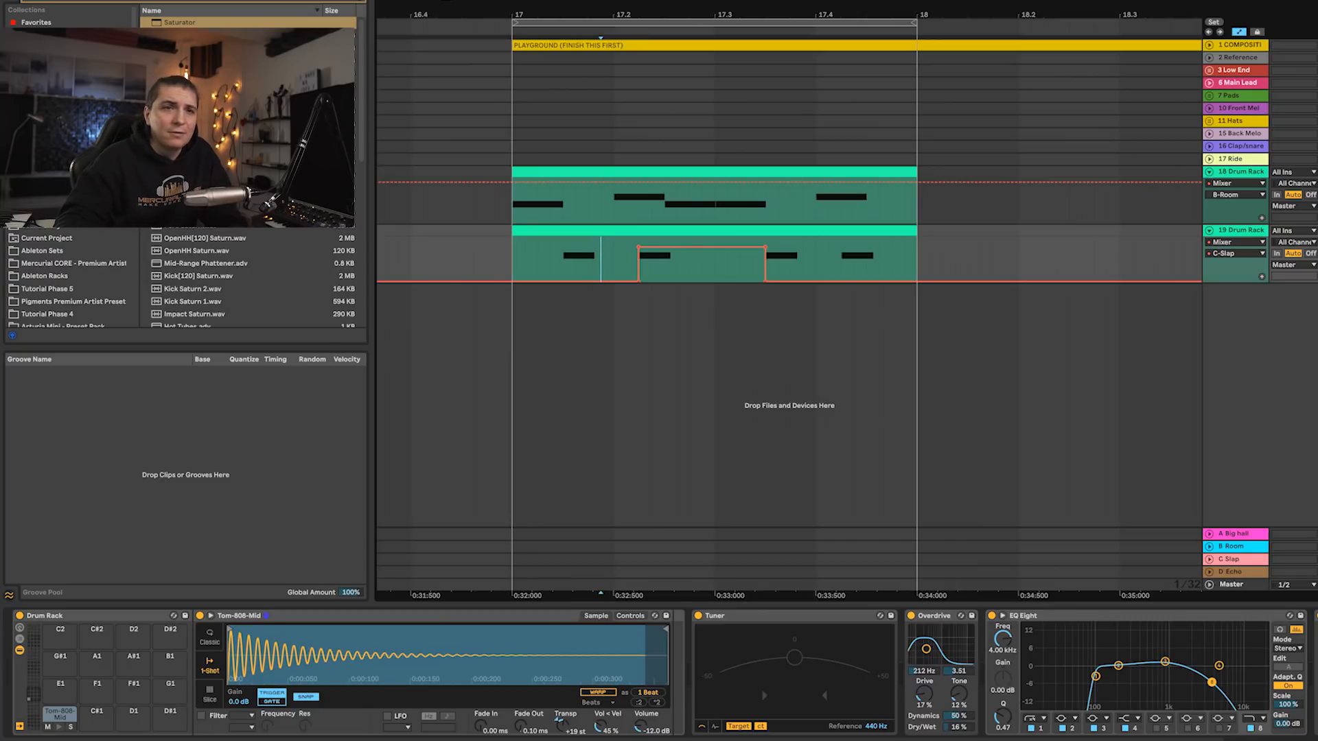
- Listen to the loop and set the low cut of the duplicate track's EQ Eight to 272 Hz
{"action": "key", "text": "space"}
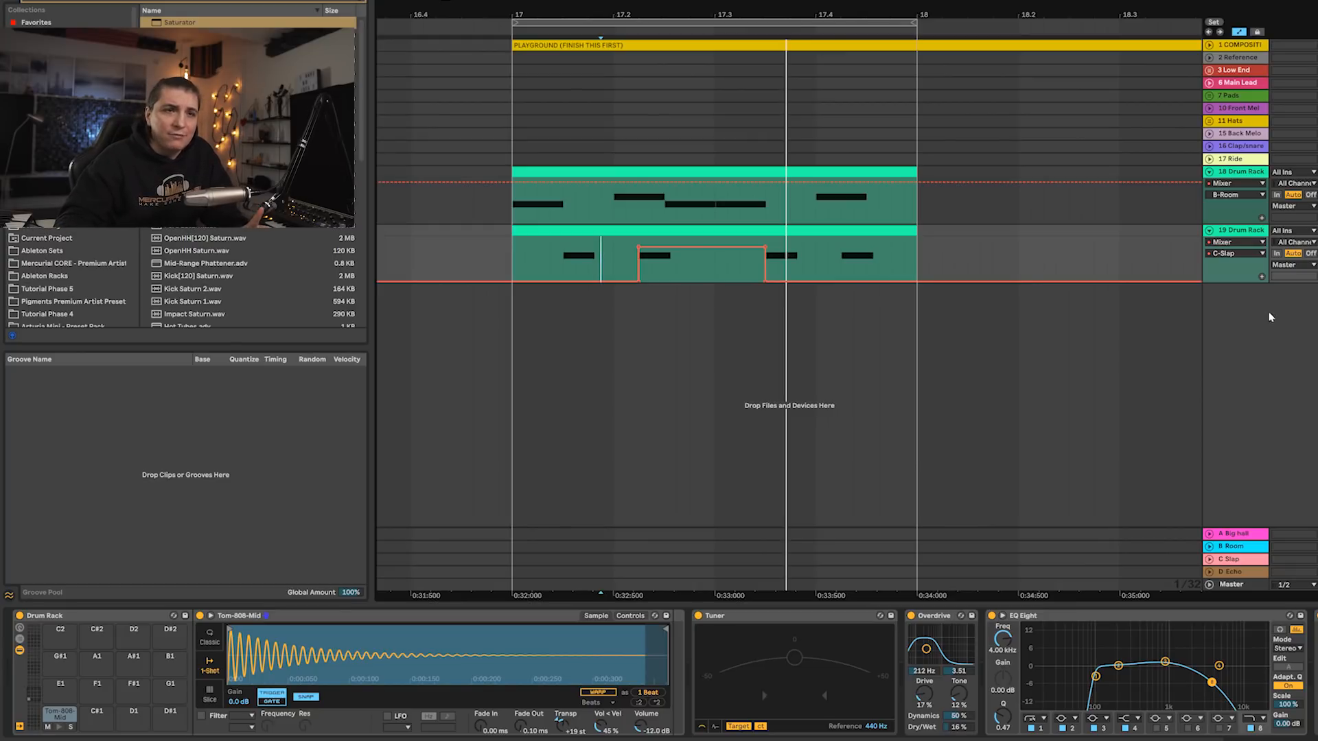
{"action": "key", "text": "space"}
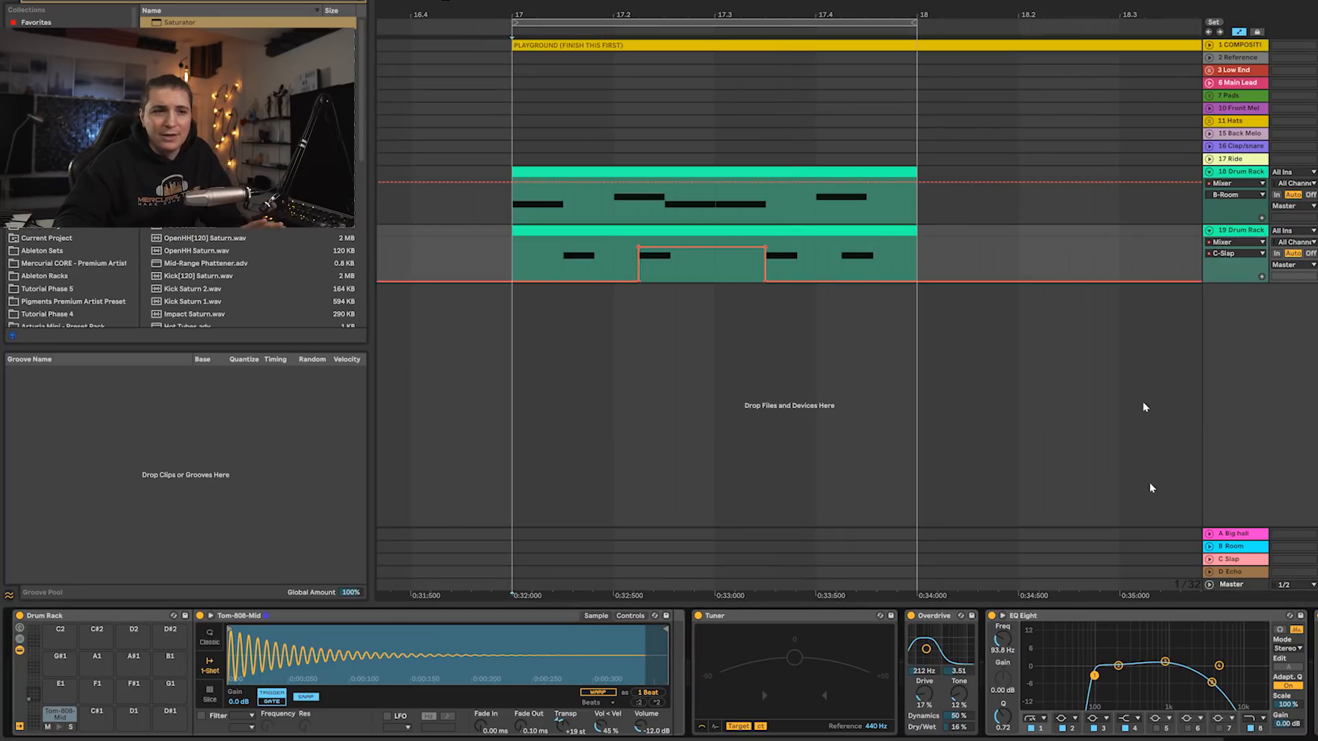
{"action": "key", "text": "space"}
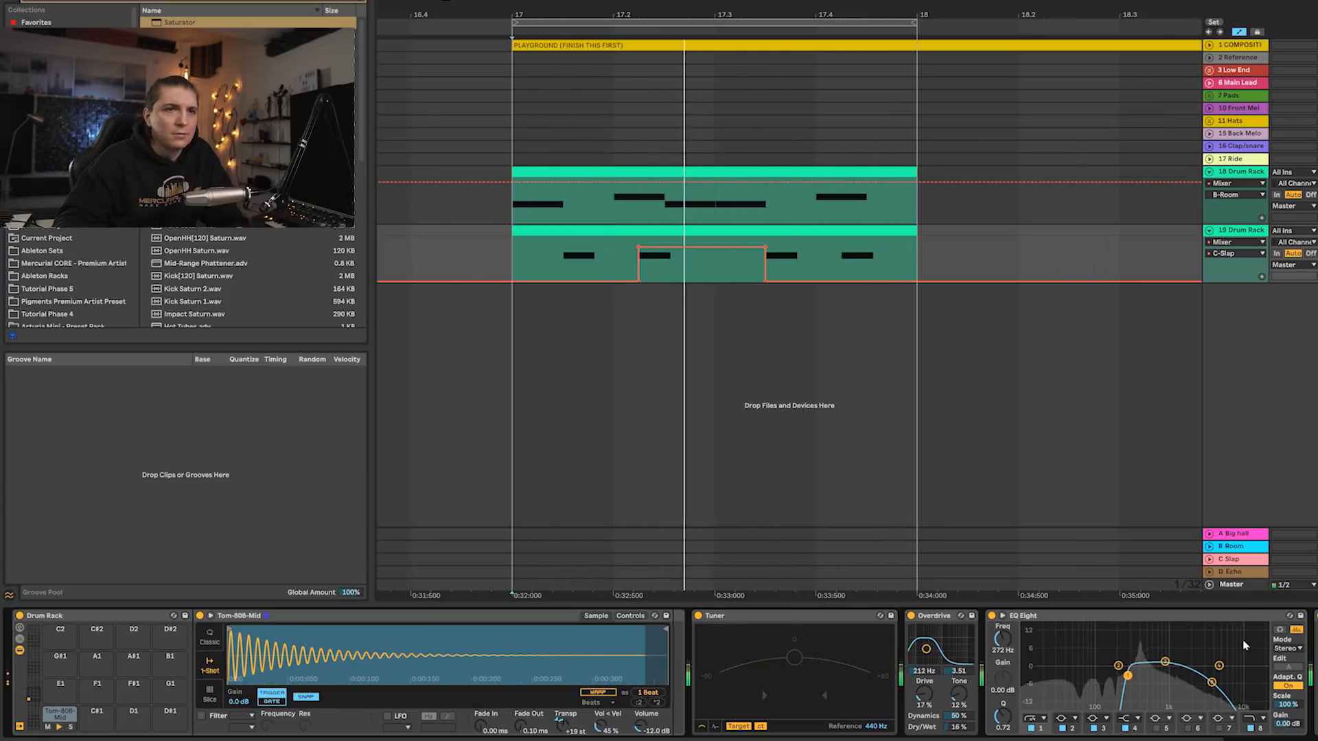
{"action": "key", "text": "space"}
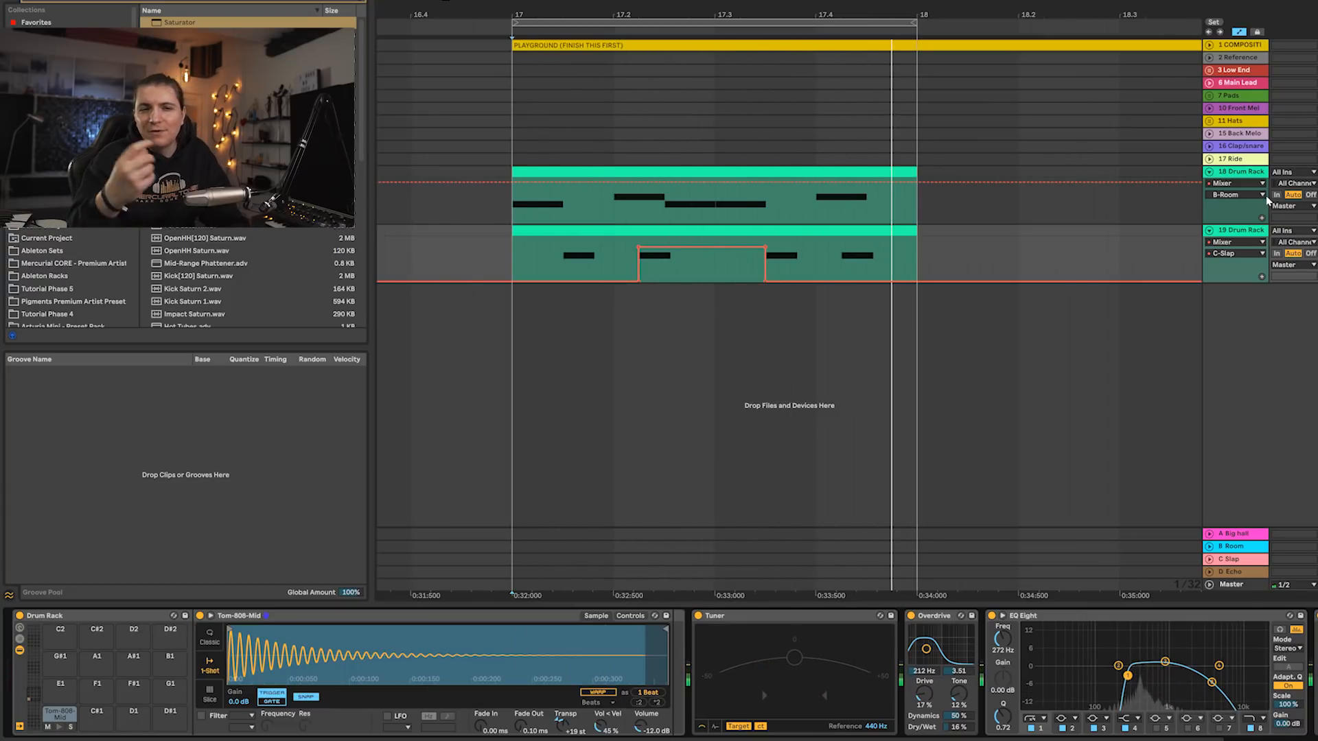
- Collapse both Drum Rack tracks and select the Kick track inside the unfolded Low End group
{"action": "left_click", "coordinate": [1209, 173], "text": "alt"}
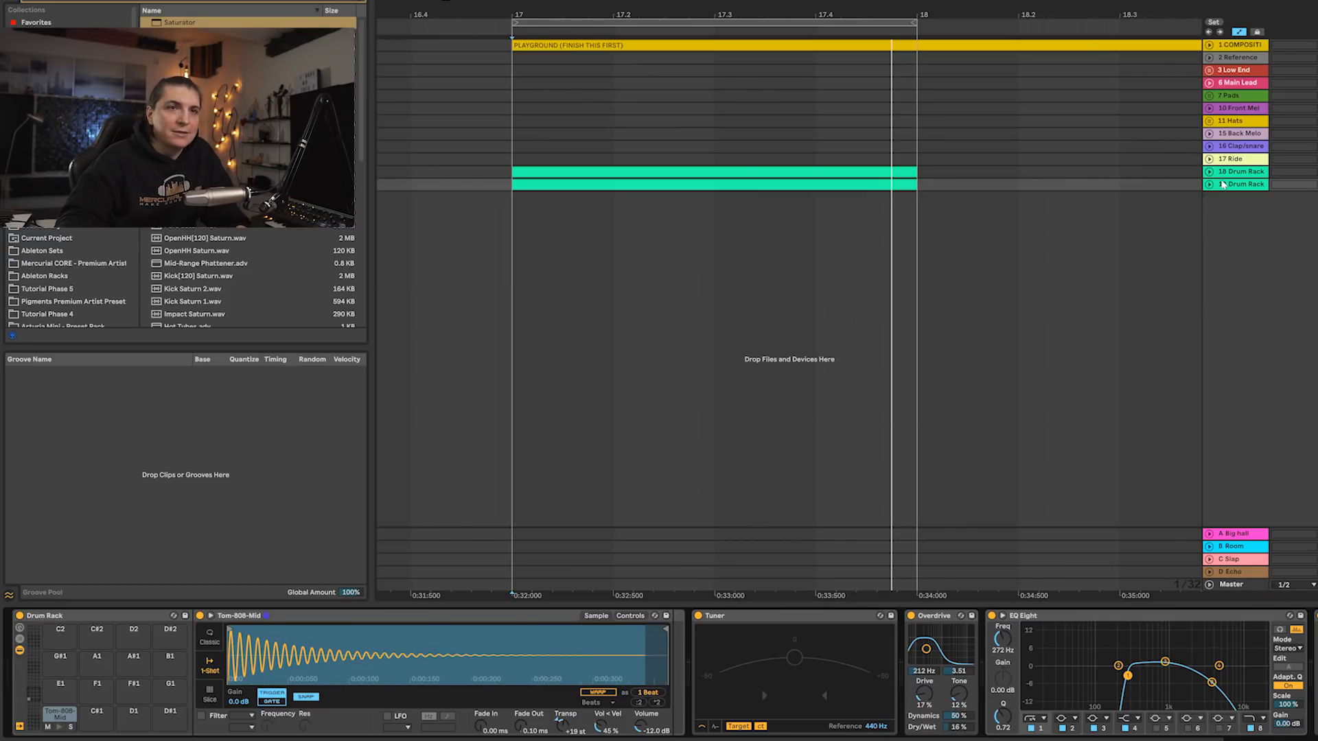
{"action": "left_click", "coordinate": [1210, 70]}
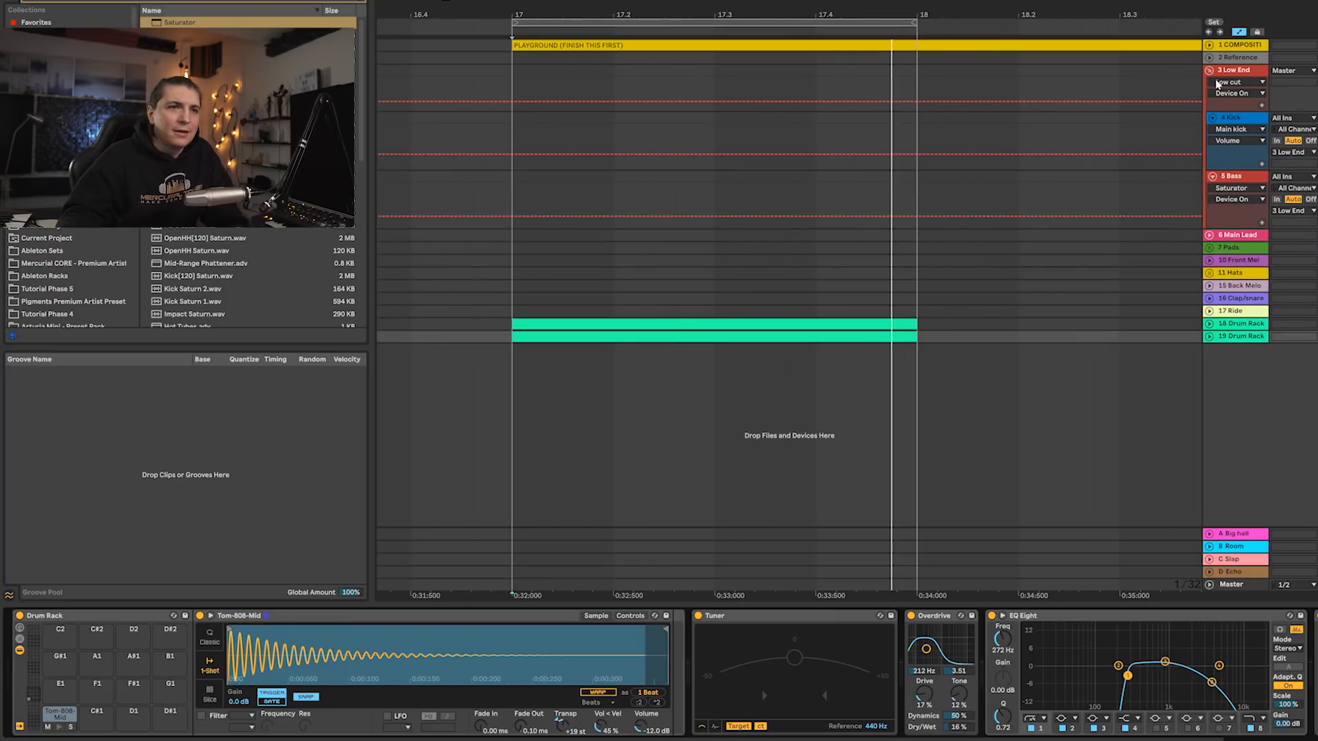
{"action": "left_click", "coordinate": [1241, 120]}
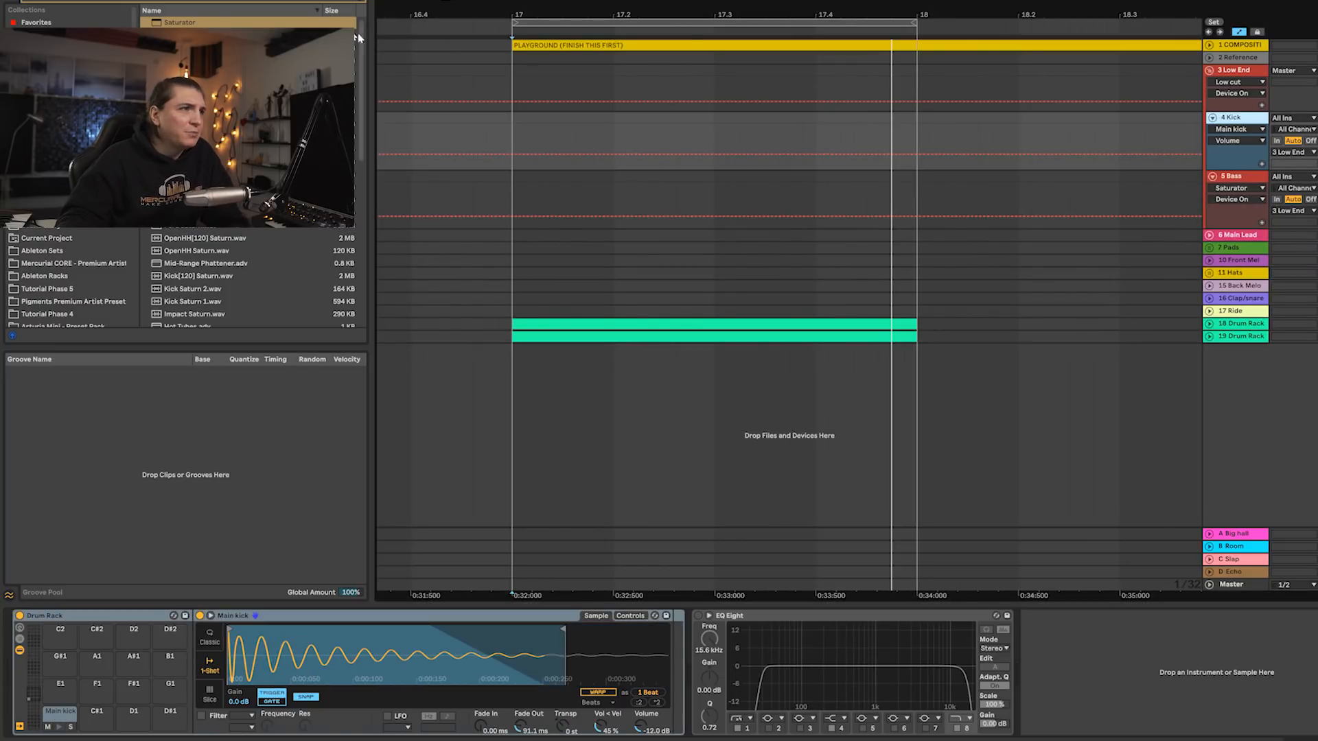
- Open the Kicks folder of the Mercurial CORE - Premium Artist pack in the browser
{"action": "left_click", "coordinate": [359, 13]}
{"action": "left_click", "coordinate": [73, 264]}
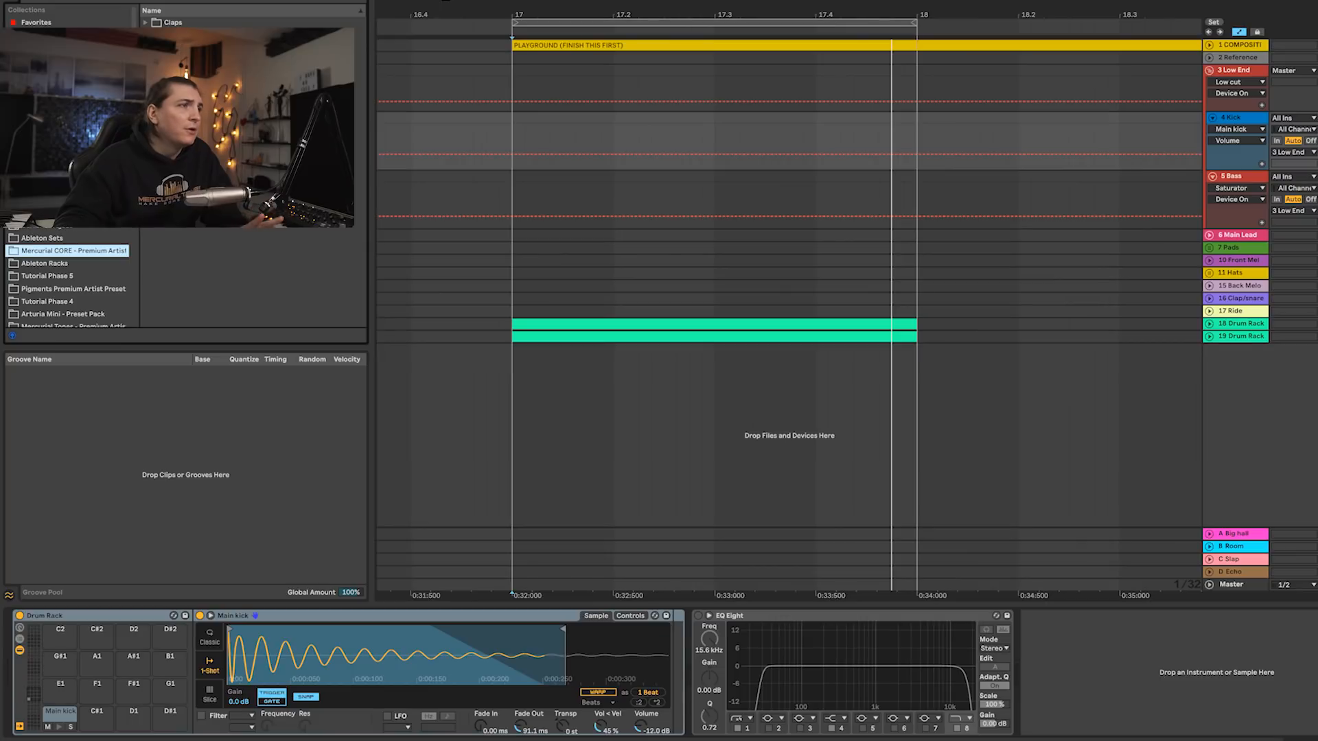
{"action": "left_click", "coordinate": [145, 86]}
{"action": "scroll", "coordinate": [254, 274], "scroll_direction": "down", "scroll_amount": 1}
- Audition the kick samples one after another, from Charlotte Kick (F) down to Musume Kick (E)
{"action": "left_click", "coordinate": [218, 112]}
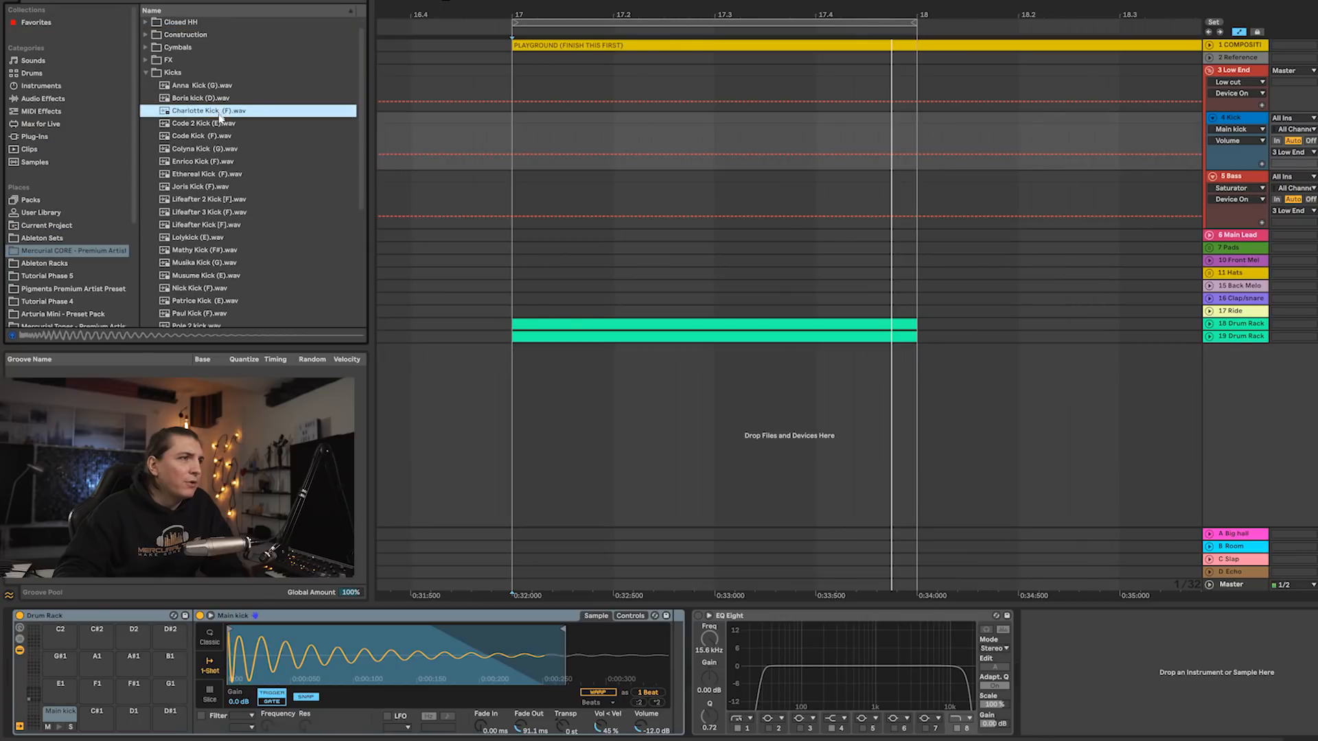
{"action": "left_click", "coordinate": [218, 125]}
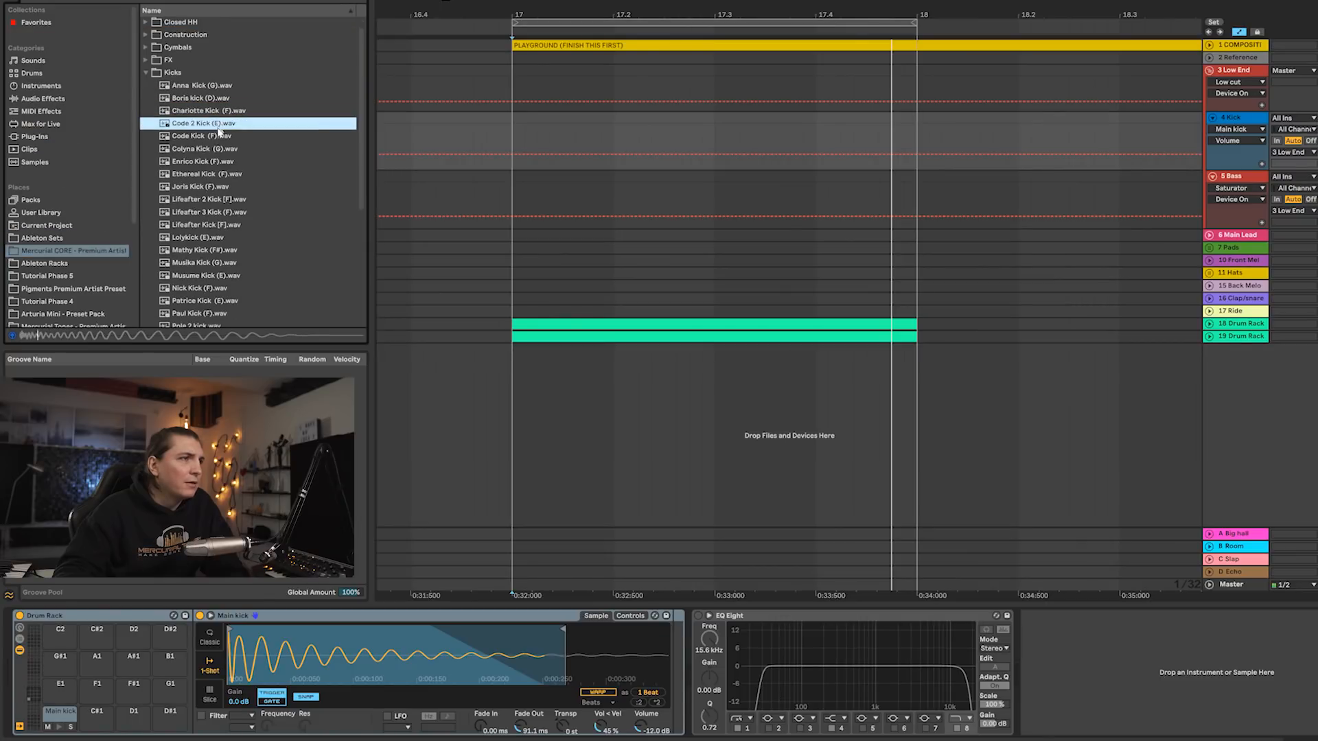
{"action": "left_click", "coordinate": [217, 138]}
{"action": "left_click", "coordinate": [215, 150]}
{"action": "left_click", "coordinate": [215, 161]}
{"action": "left_click", "coordinate": [217, 174]}
{"action": "left_click", "coordinate": [213, 187]}
{"action": "left_click", "coordinate": [210, 200]}
{"action": "left_click", "coordinate": [212, 212]}
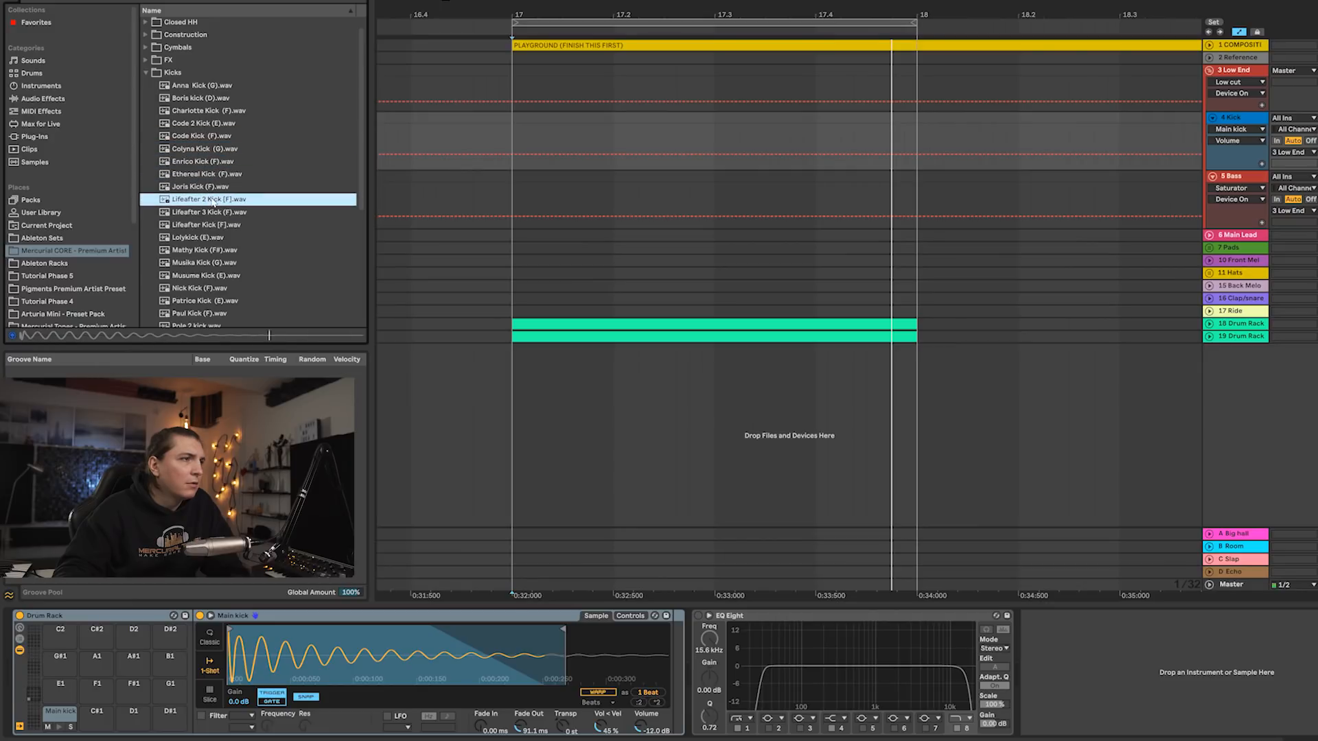
{"action": "left_click", "coordinate": [212, 225]}
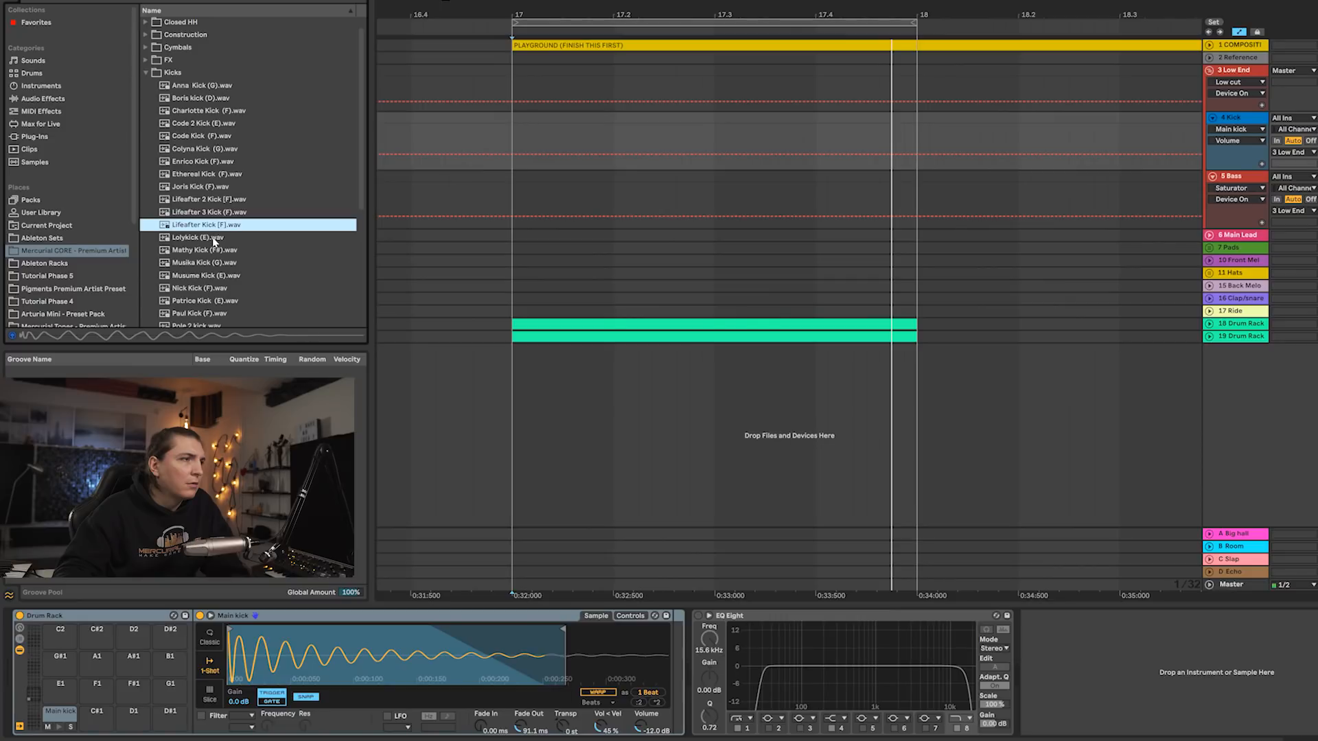
{"action": "left_click", "coordinate": [214, 237]}
{"action": "left_click", "coordinate": [216, 250]}
{"action": "left_click", "coordinate": [219, 263]}
{"action": "scroll", "coordinate": [216, 254], "scroll_direction": "down", "scroll_amount": 1}
{"action": "left_click", "coordinate": [215, 250]}
{"action": "left_click", "coordinate": [212, 262]}
{"action": "left_click", "coordinate": [214, 250]}
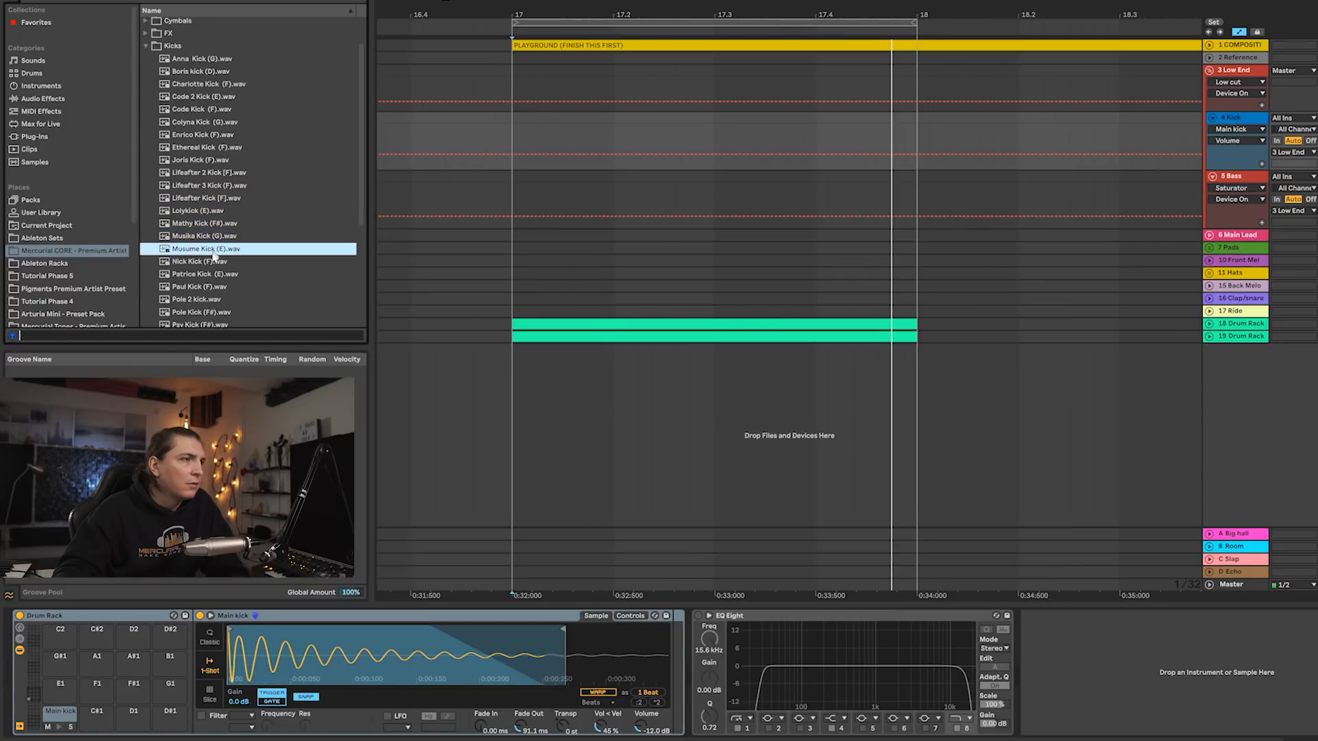
{"action": "left_click", "coordinate": [212, 237]}
{"action": "left_click", "coordinate": [212, 249]}
- Audition the remaining kicks further down the list and replace the Main kick pad's sample with SG Kick (E).wav
{"action": "key", "text": "Down"}
{"action": "key", "text": "Down"}
{"action": "key", "text": "Down"}
{"action": "key", "text": "Down"}
{"action": "scroll", "coordinate": [210, 274], "scroll_direction": "down", "scroll_amount": 1}
{"action": "key", "text": "Down"}
{"action": "key", "text": "Down"}
{"action": "key", "text": "Down"}
{"action": "key", "text": "Down"}
{"action": "key", "text": "Down"}
{"action": "key", "text": "Up"}
{"action": "left_click_drag", "start_coordinate": [201, 307], "coordinate": [60, 713]}
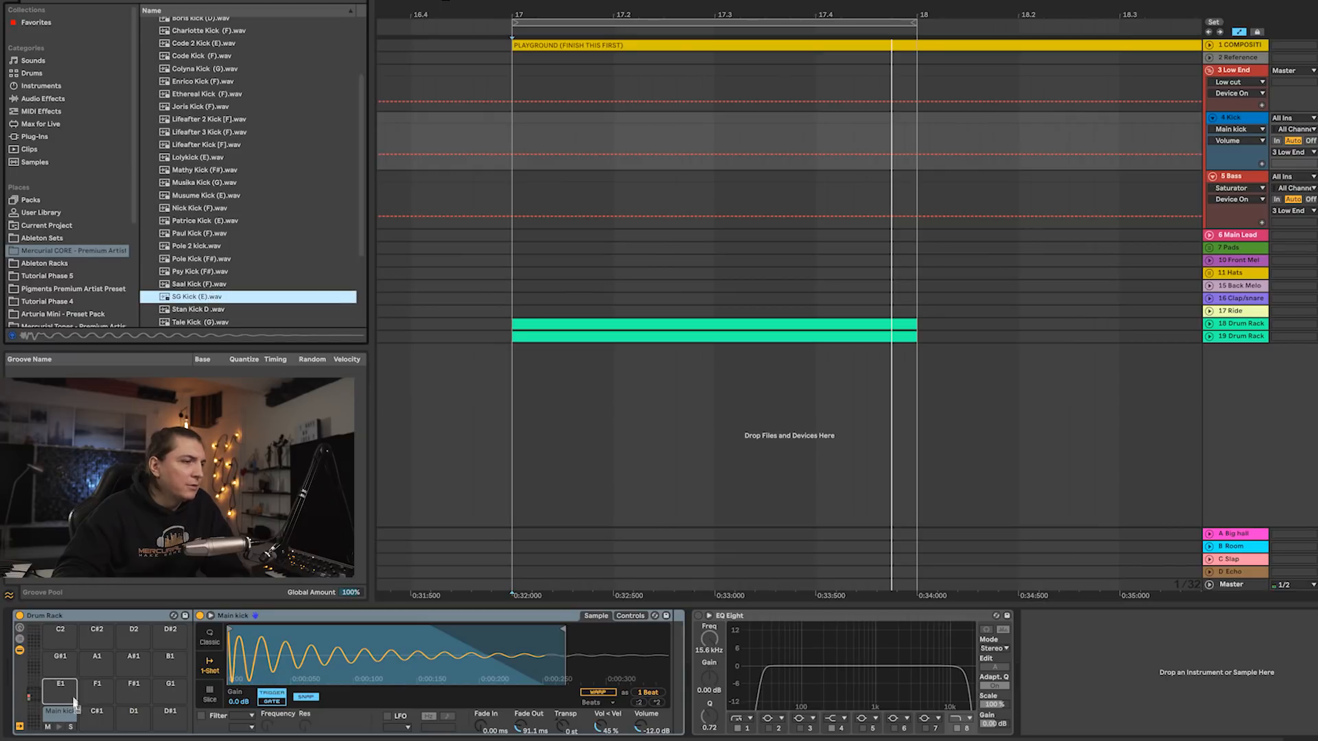
- Play the loop with the kick pattern from bar 17 and shorten the end of the SG Kick (E) sample
{"action": "key", "text": "space"}
{"action": "mouse_move", "coordinate": [650, 15]}
{"action": "left_mouse_down"}
{"action": "mouse_move", "coordinate": [726, 15]}
{"action": "mouse_move", "coordinate": [672, 15]}
{"action": "left_mouse_up"}
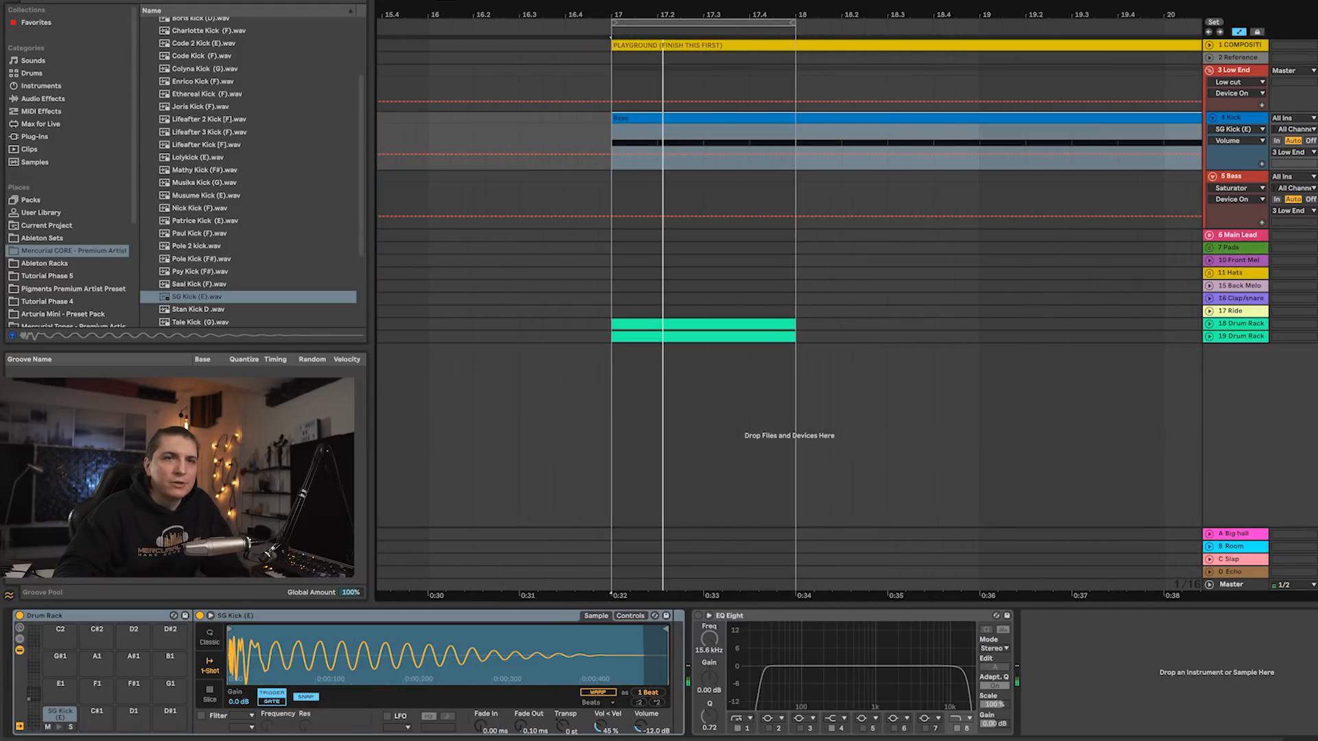
{"action": "key", "text": "space"}
{"action": "left_click_drag", "start_coordinate": [664, 645], "coordinate": [474, 650]}
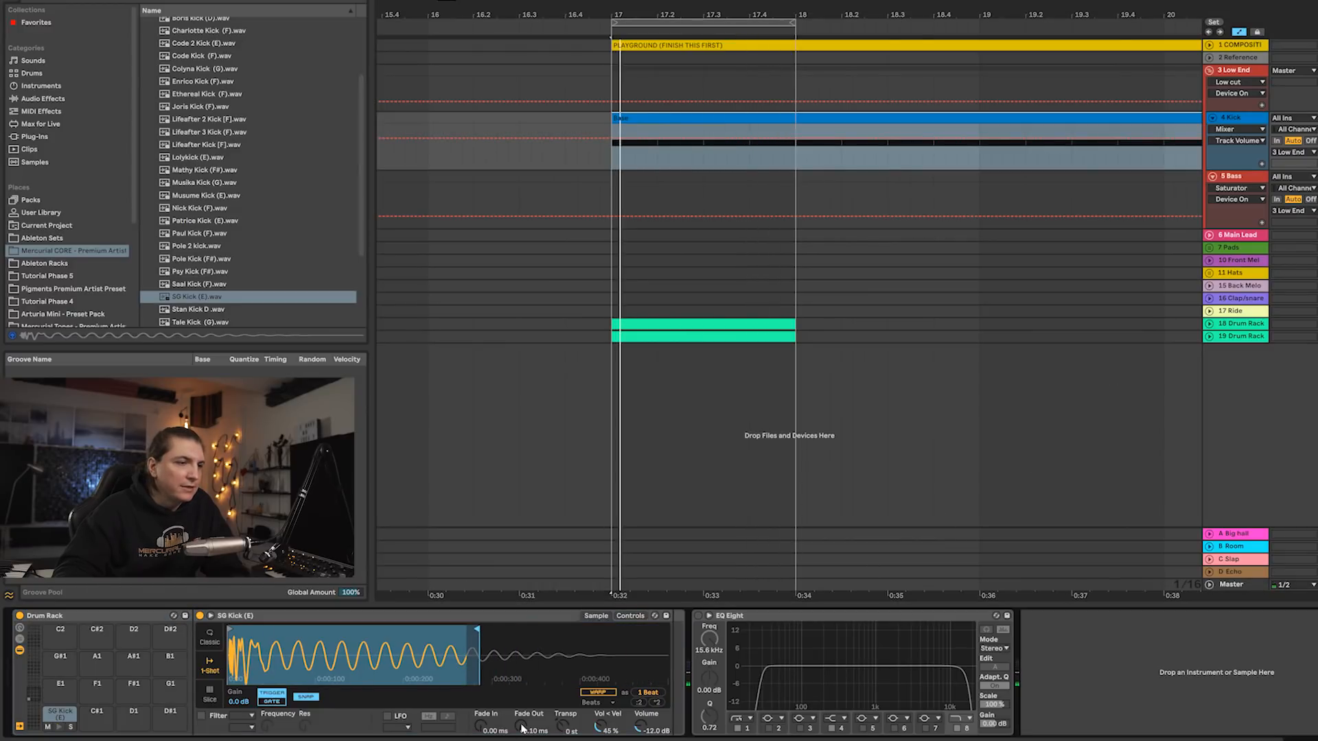
- Set the SG Kick (E) sample's fade-out to 97.3 ms, listen to it in the loop and select the Bass track
{"action": "left_click_drag", "start_coordinate": [522, 727], "coordinate": [522, 710]}
{"action": "key", "text": "space"}
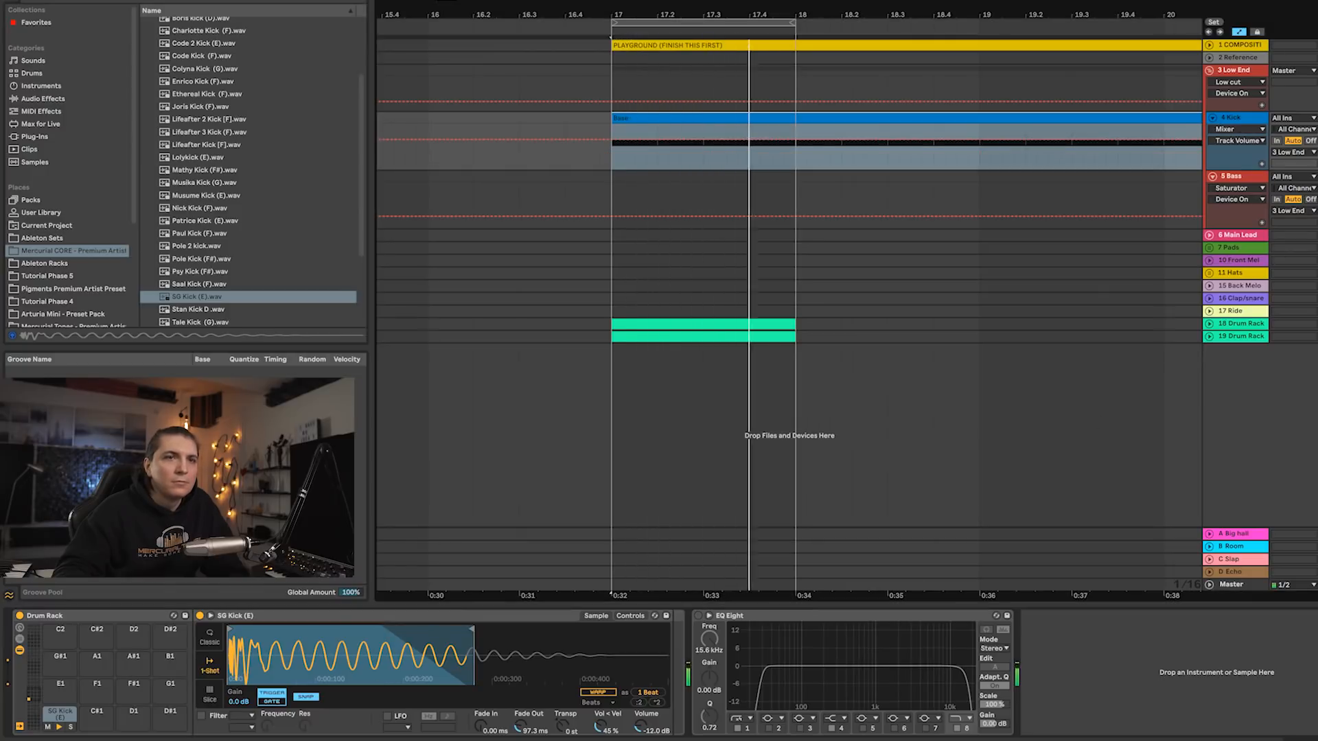
{"action": "left_click", "coordinate": [1250, 177]}
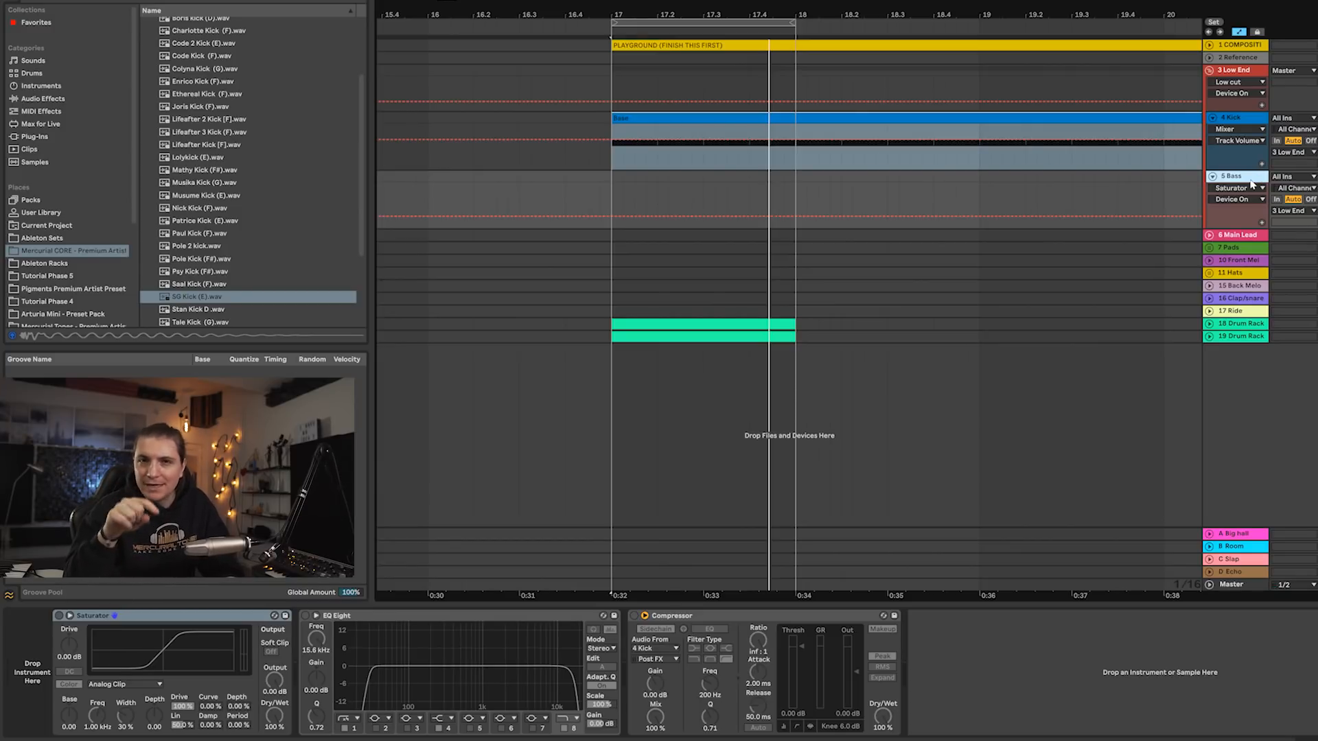
- Extend the loop to bars 17–21 and repeat both Drum Rack clips three times to fill it
{"action": "left_click_drag", "start_coordinate": [735, 9], "coordinate": [736, 2]}
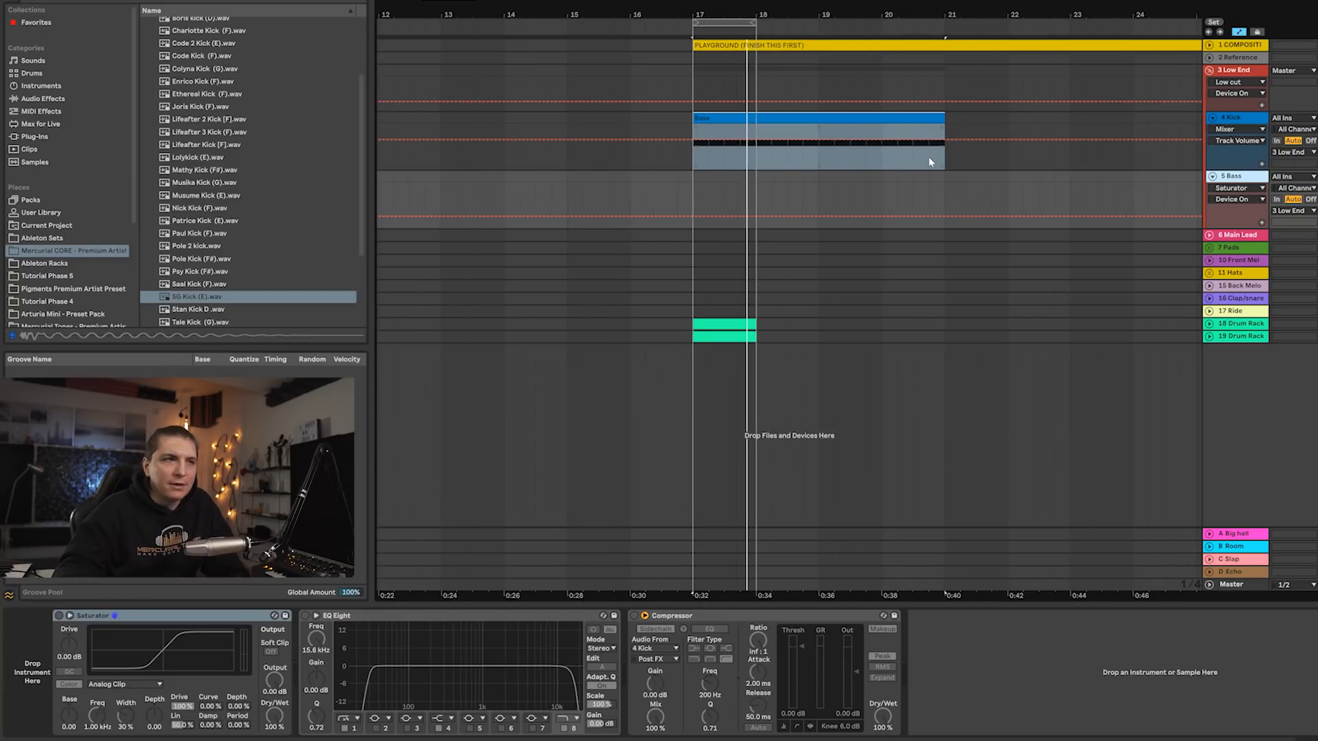
{"action": "left_click_drag", "start_coordinate": [755, 29], "coordinate": [945, 29]}
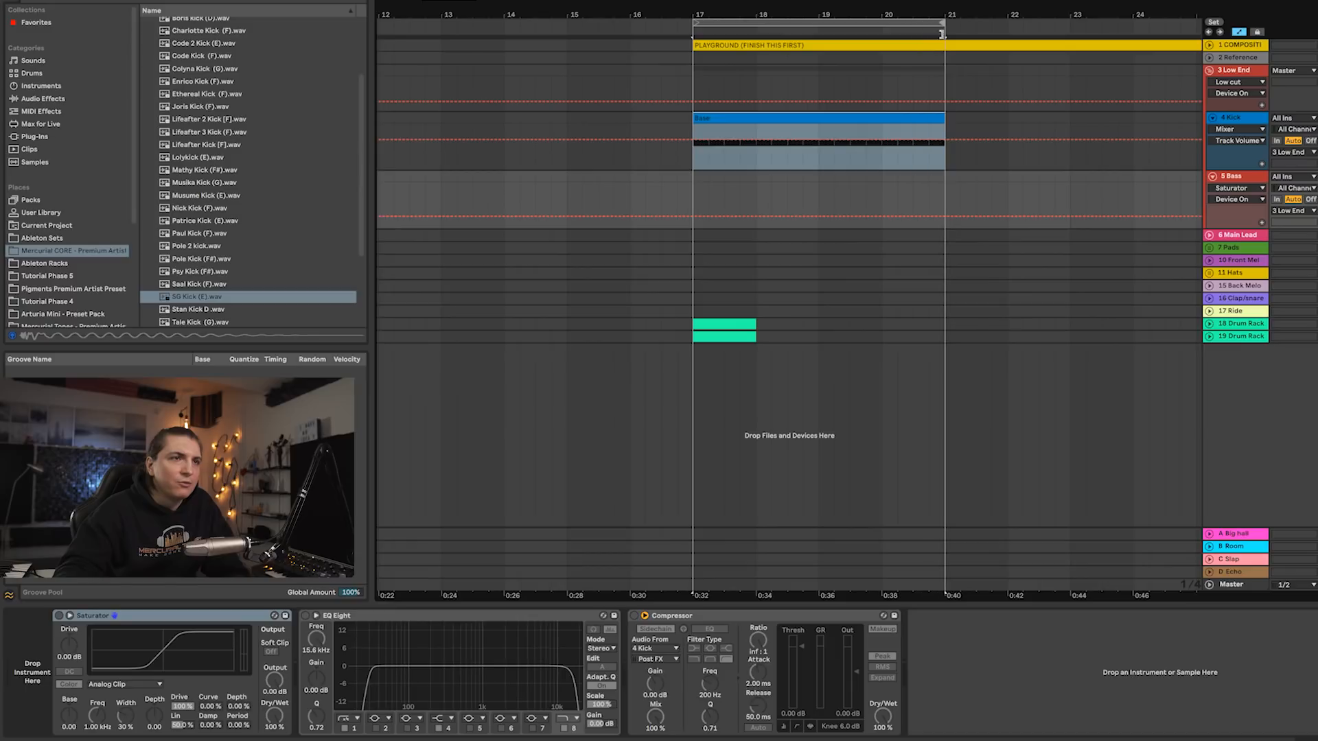
{"action": "left_click", "coordinate": [762, 341]}
{"action": "left_click_drag", "start_coordinate": [762, 341], "coordinate": [681, 330]}
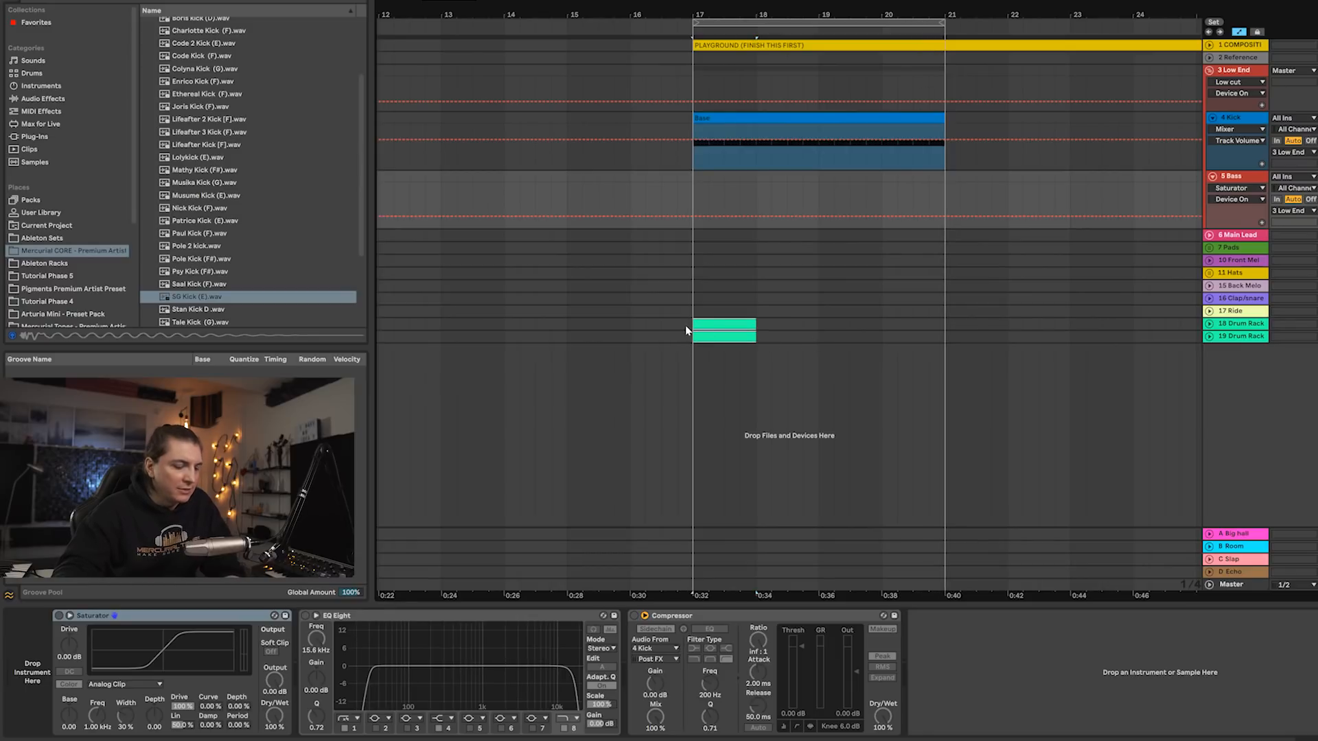
{"action": "key", "text": "ctrl+d"}
{"action": "key", "text": "ctrl+d"}
{"action": "key", "text": "ctrl+d"}
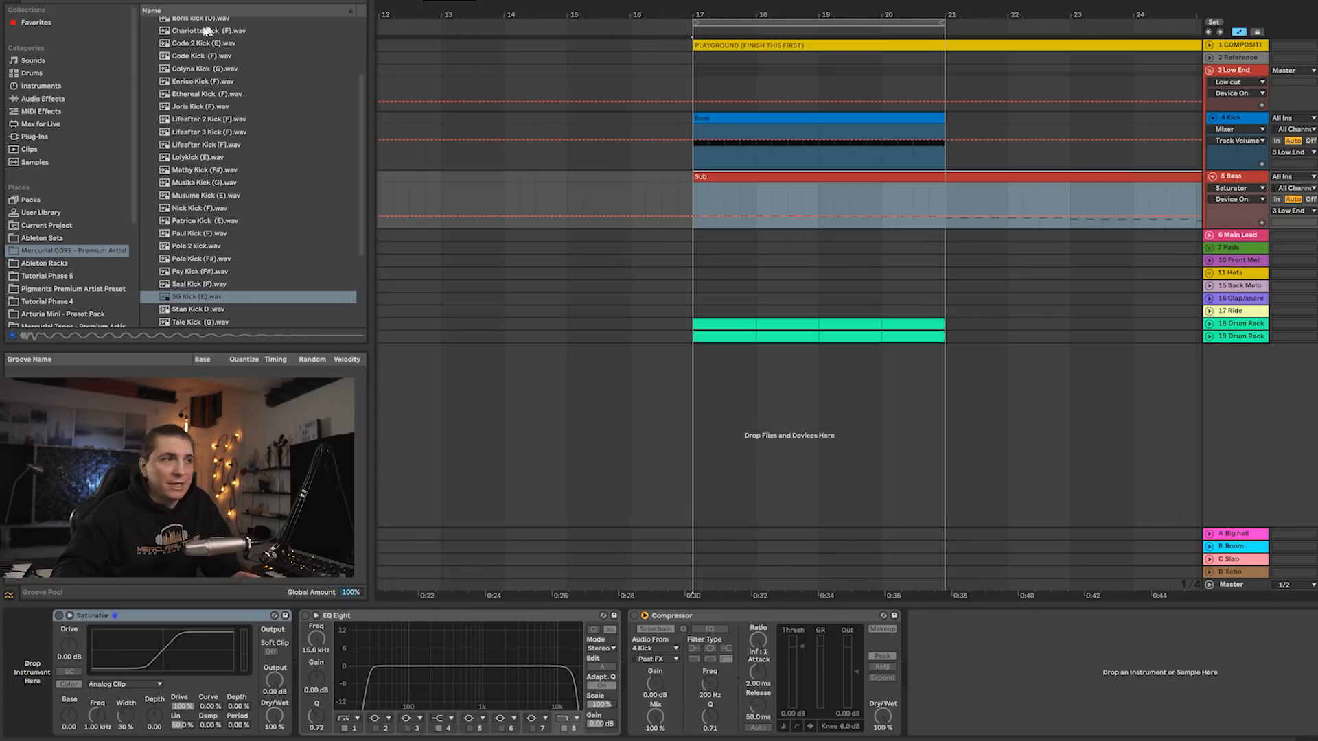
- Repeat the four-bar kick clip three times so the kick runs from bar 17 to bar 33
{"action": "left_click_drag", "start_coordinate": [783, 14], "coordinate": [736, 25]}
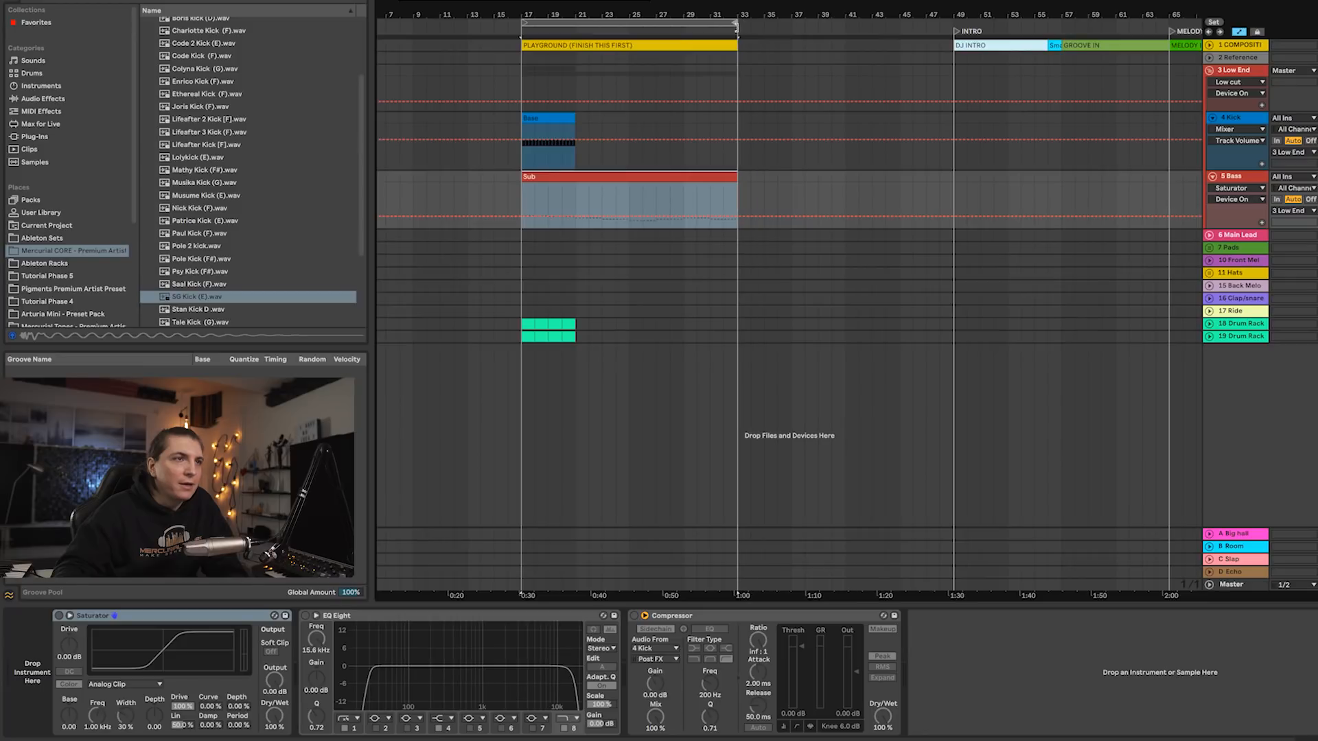
{"action": "left_click", "coordinate": [554, 118]}
{"action": "key", "text": "ctrl+d"}
{"action": "key", "text": "ctrl+d"}
{"action": "key", "text": "ctrl+d"}
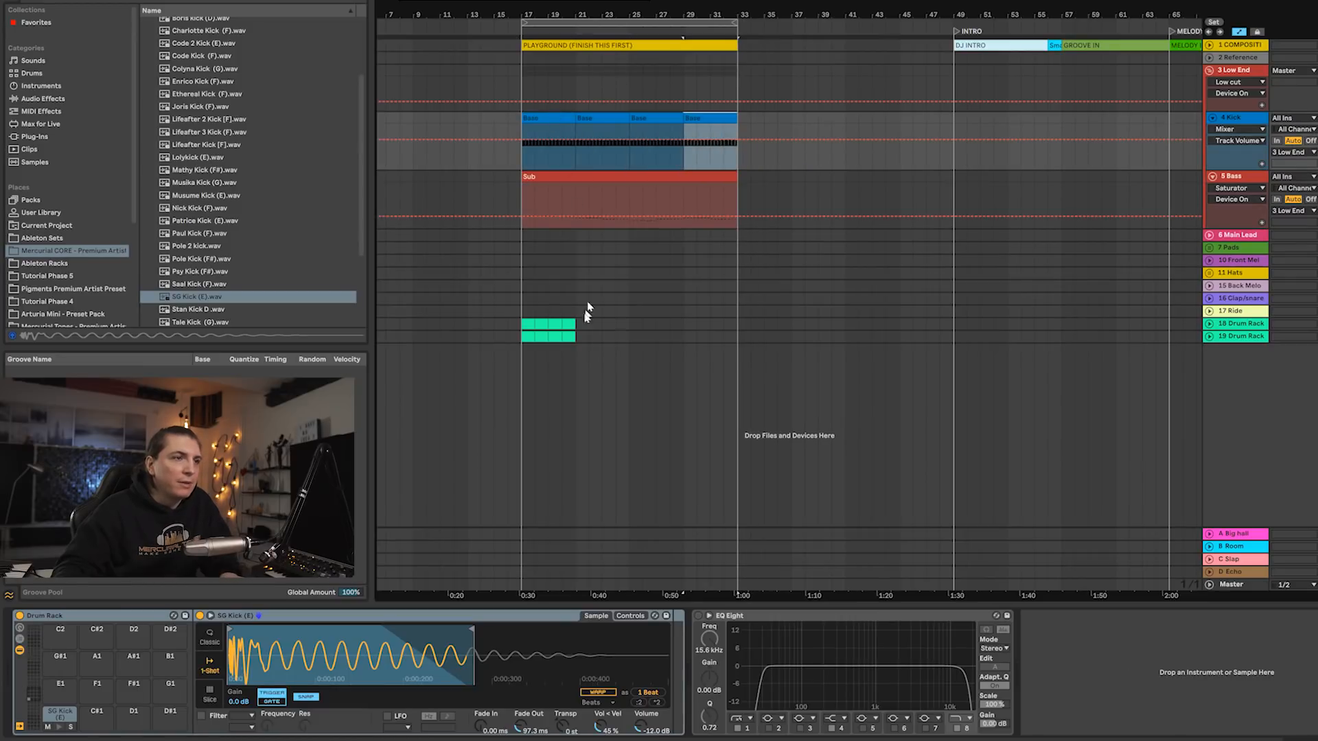
- Repeat the four-bar block of clips on both Drum Rack tracks three times, up to bar 33
{"action": "left_click_drag", "start_coordinate": [580, 337], "coordinate": [525, 320]}
{"action": "key", "text": "ctrl+d"}
{"action": "key", "text": "ctrl+d"}
{"action": "key", "text": "ctrl+d"}
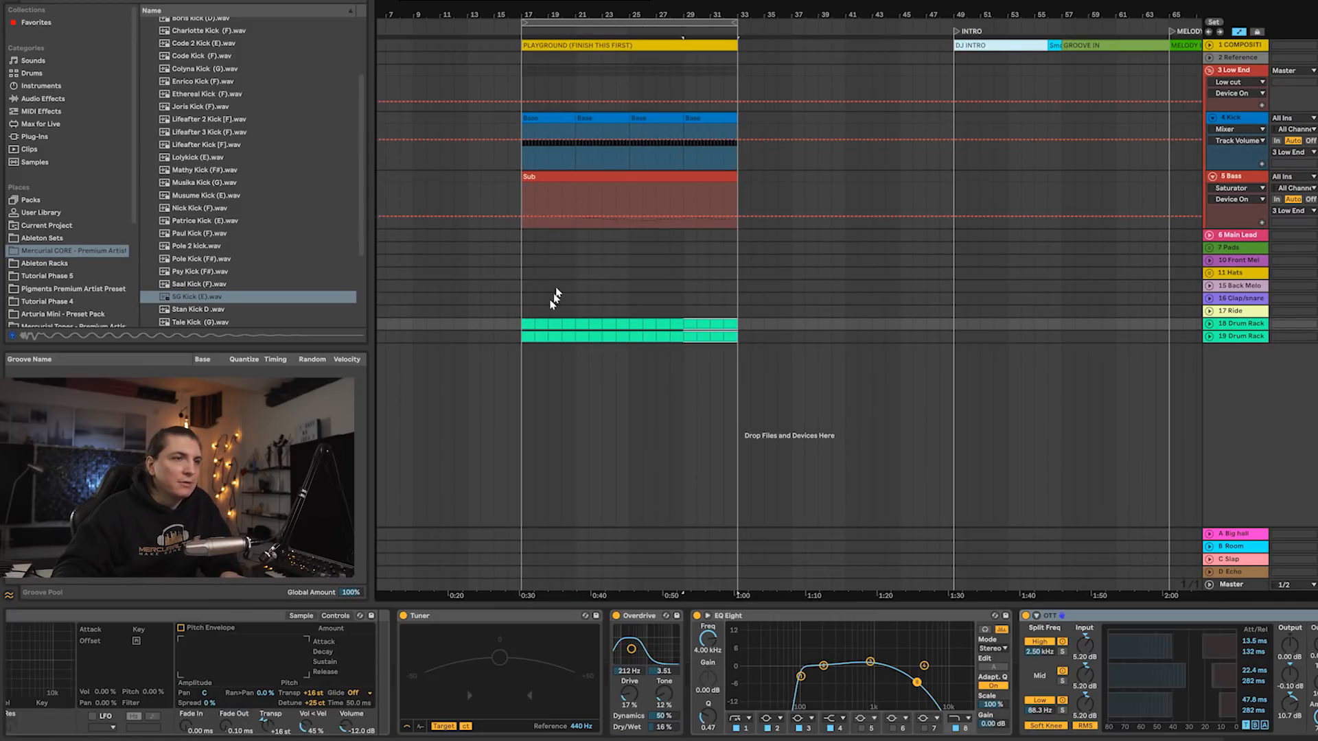
- Review the notes of the Sub clip and load Serum_x64 as the instrument on the Bass track
{"action": "left_click", "coordinate": [569, 173]}
{"action": "double_click", "coordinate": [569, 173]}
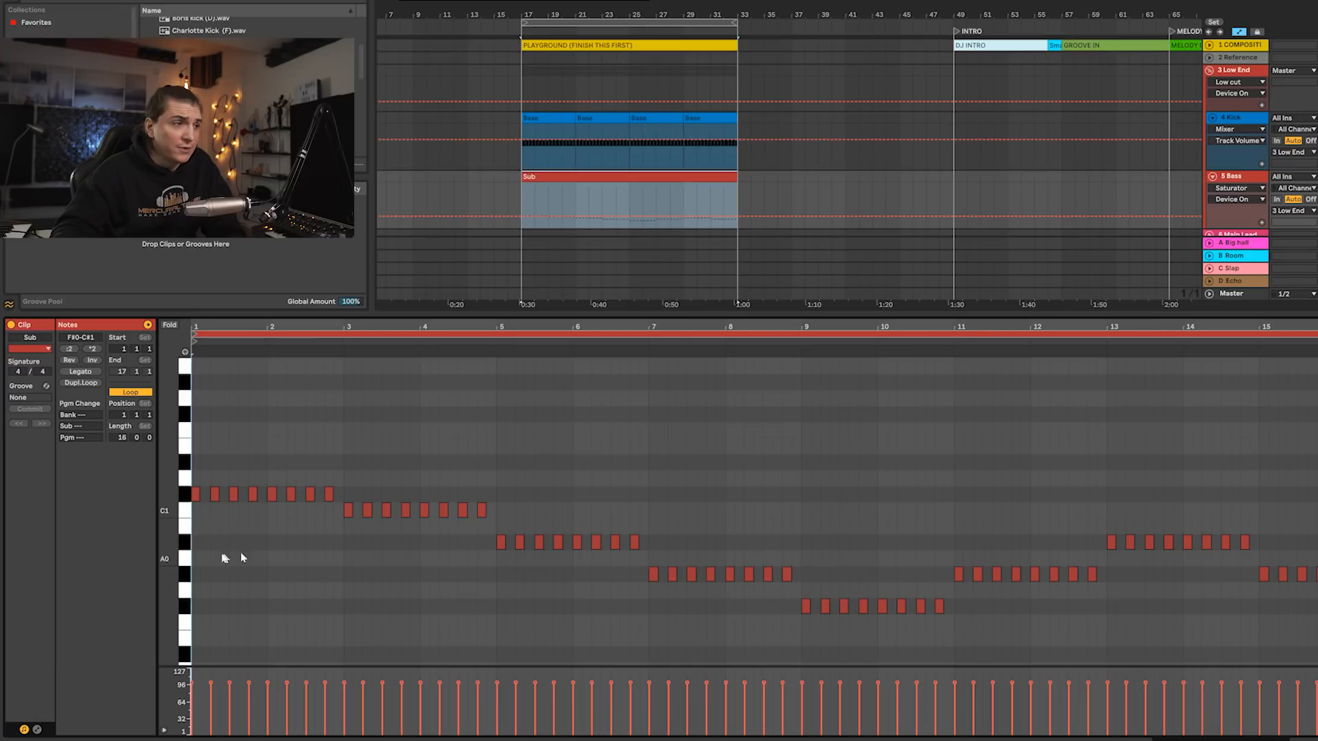
{"action": "key", "text": "shift+Tab"}
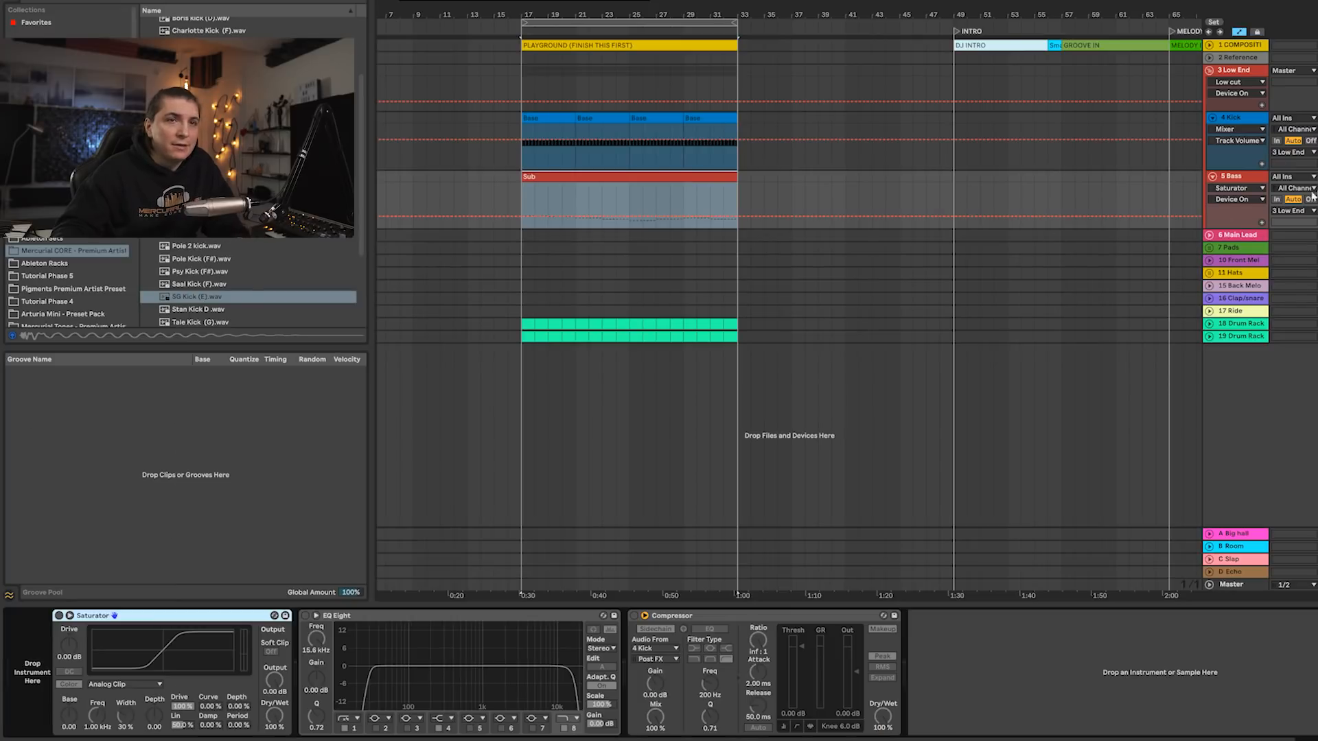
{"action": "key", "text": "ctrl+f"}
{"action": "type", "text": "serum"}
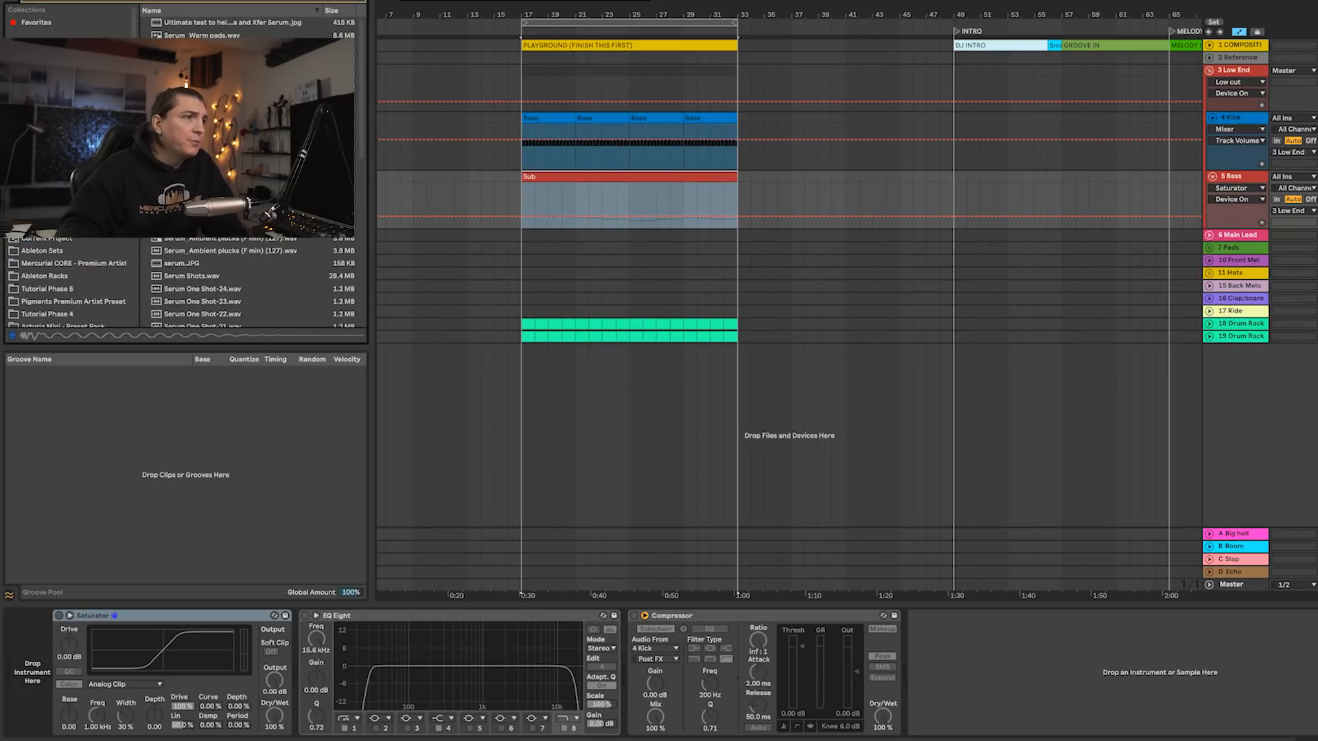
{"action": "scroll", "coordinate": [274, 281], "scroll_direction": "down", "scroll_amount": 5}
{"action": "left_click", "coordinate": [192, 319]}
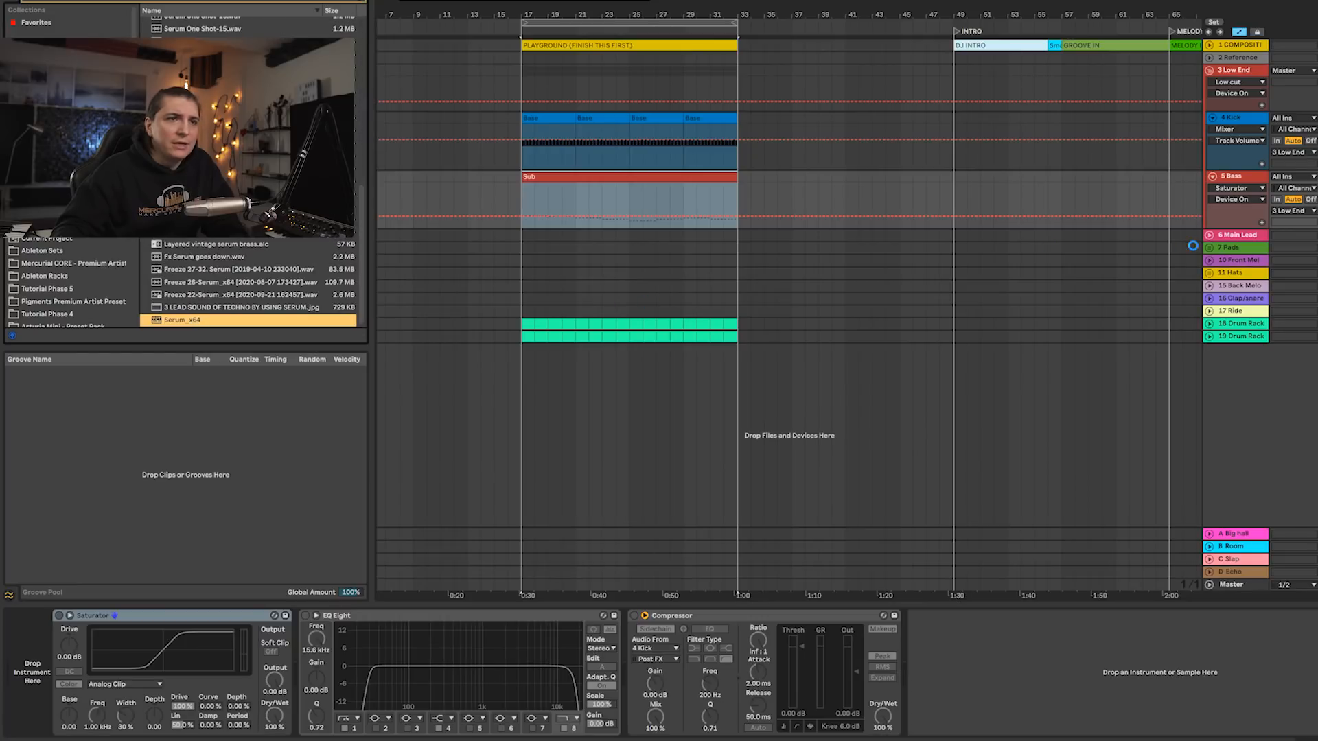
{"action": "key", "text": "Return"}
{"action": "left_click_drag", "start_coordinate": [1055, 148], "coordinate": [1235, 103]}
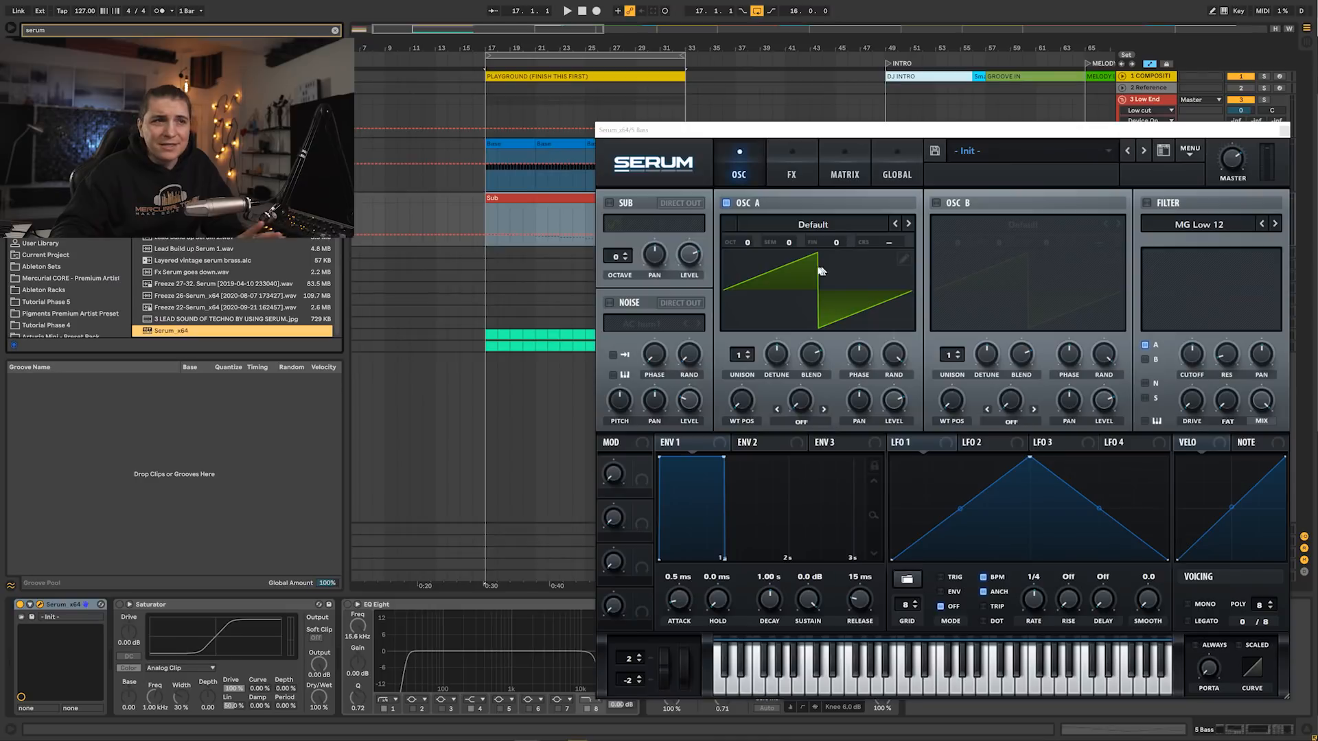
- Shape Serum's envelope 1 with 3.2 ms attack, 632 ms decay, -6.3 dB sustain and 324 ms release
{"action": "left_click_drag", "start_coordinate": [693, 603], "coordinate": [684, 602]}
{"action": "left_click_drag", "start_coordinate": [807, 601], "coordinate": [816, 649]}
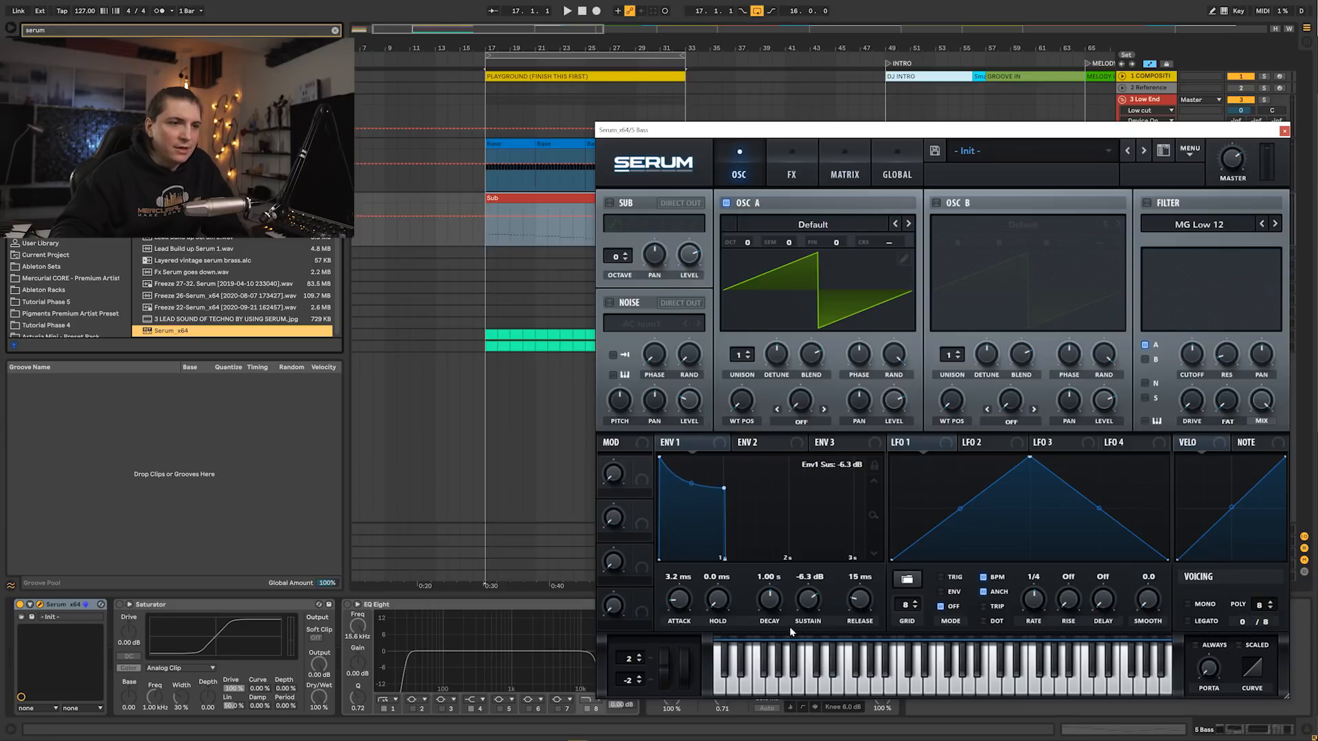
{"action": "left_click_drag", "start_coordinate": [773, 601], "coordinate": [774, 608]}
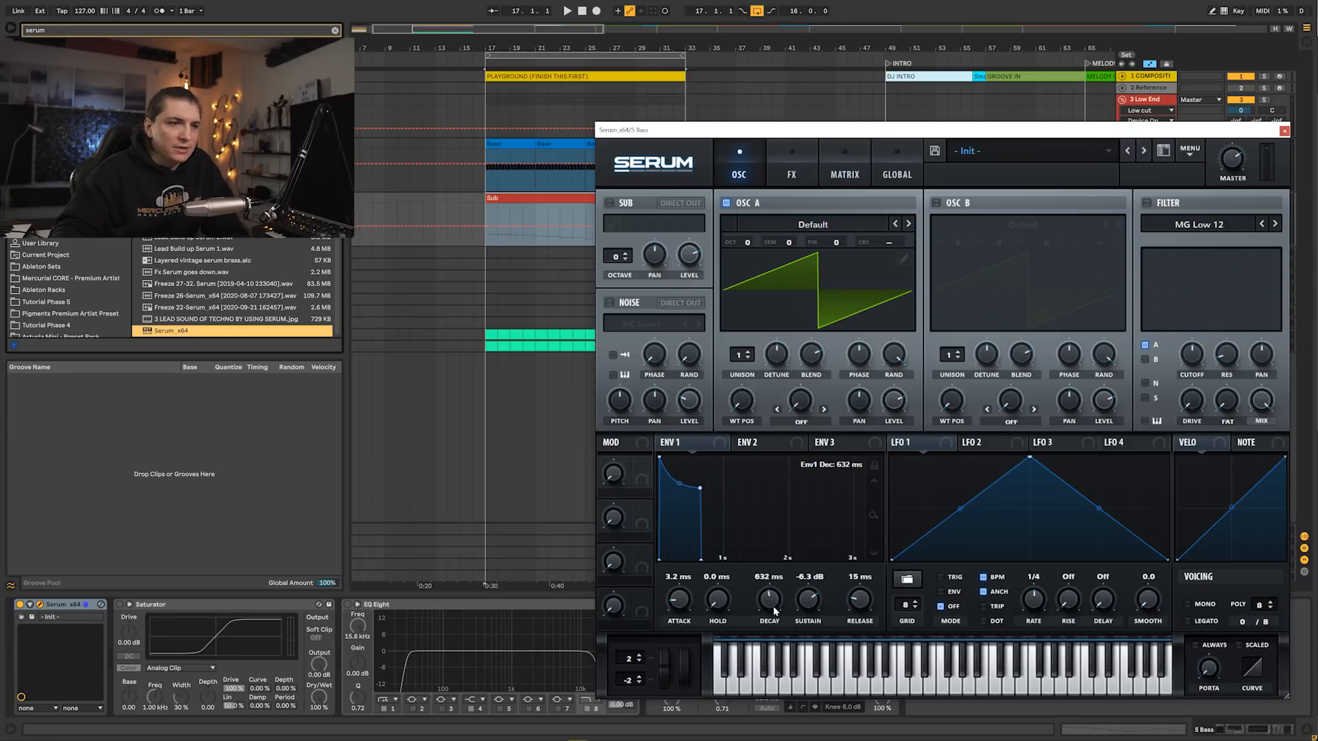
{"action": "left_click_drag", "start_coordinate": [869, 621], "coordinate": [865, 592]}
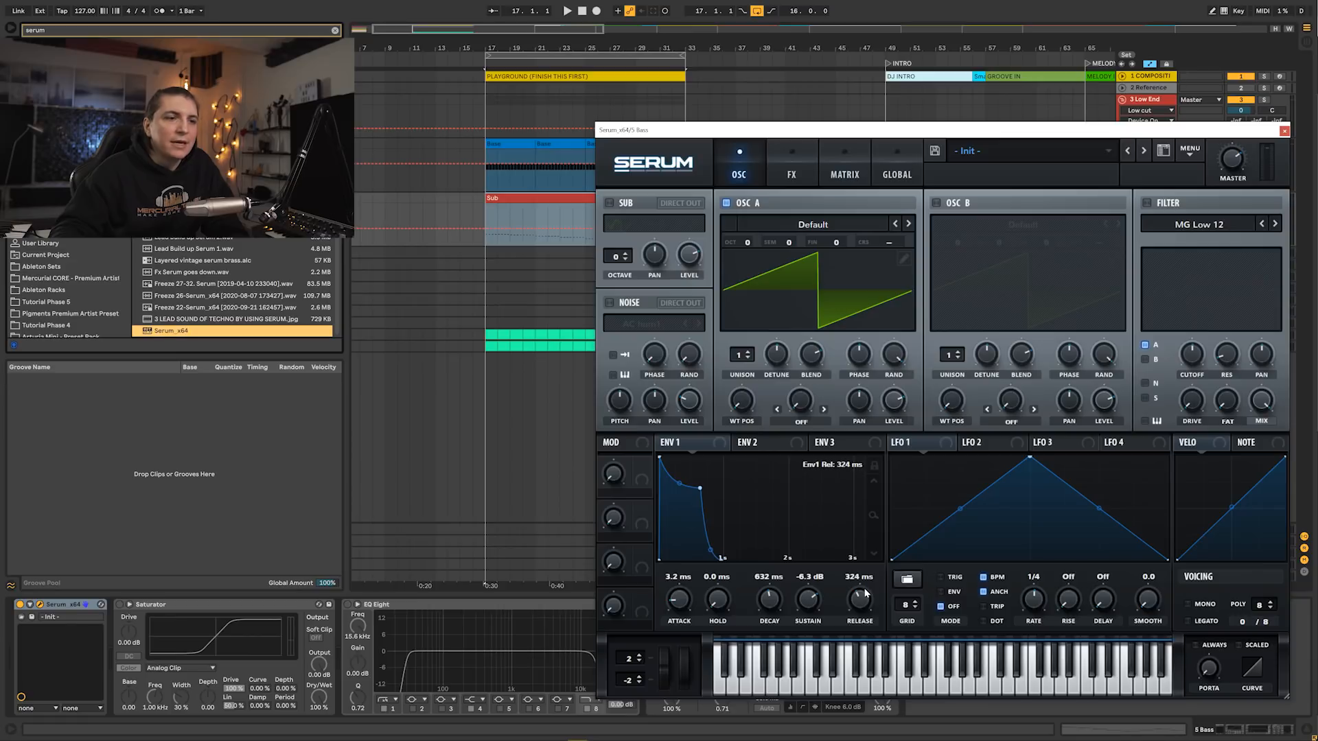
- Enable Serum's MG Low 12 filter, lower its cutoff and listen to the bass with the groove
{"action": "left_click", "coordinate": [1146, 203]}
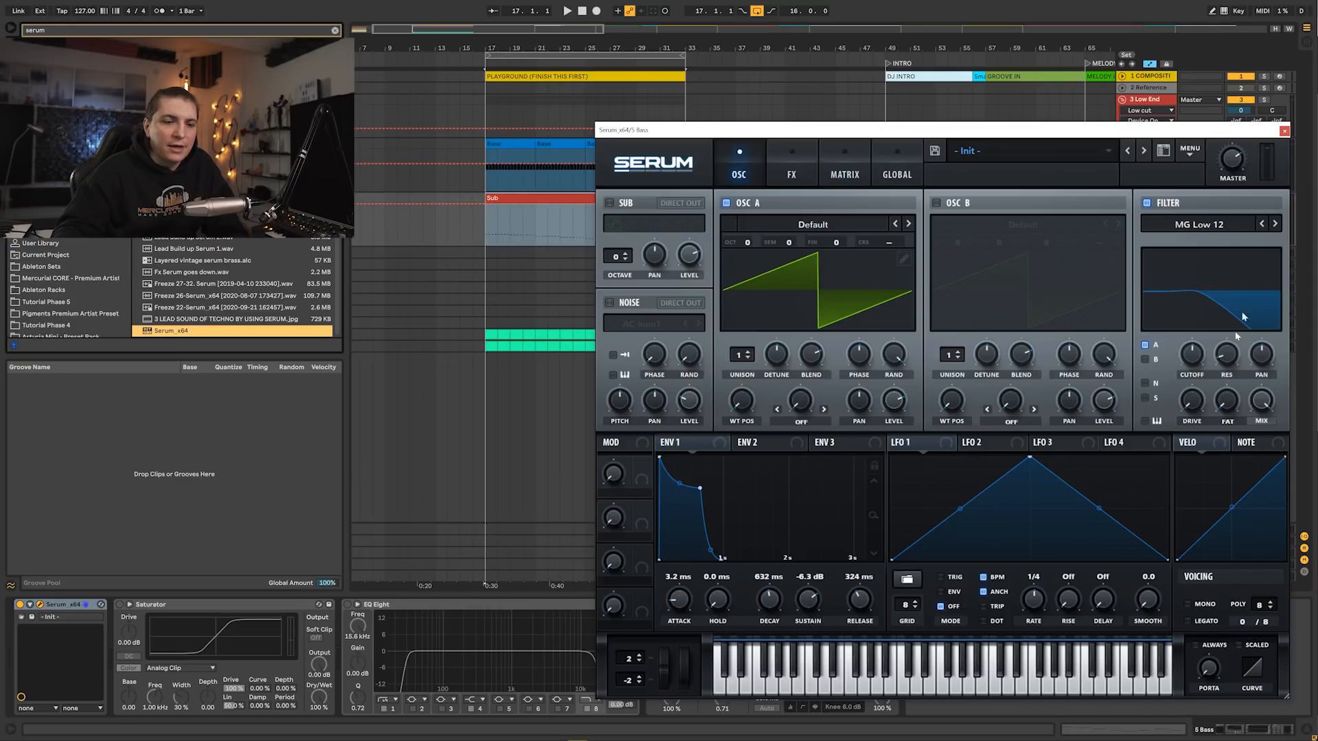
{"action": "left_click_drag", "start_coordinate": [1189, 410], "coordinate": [1198, 379]}
{"action": "key", "text": "space"}
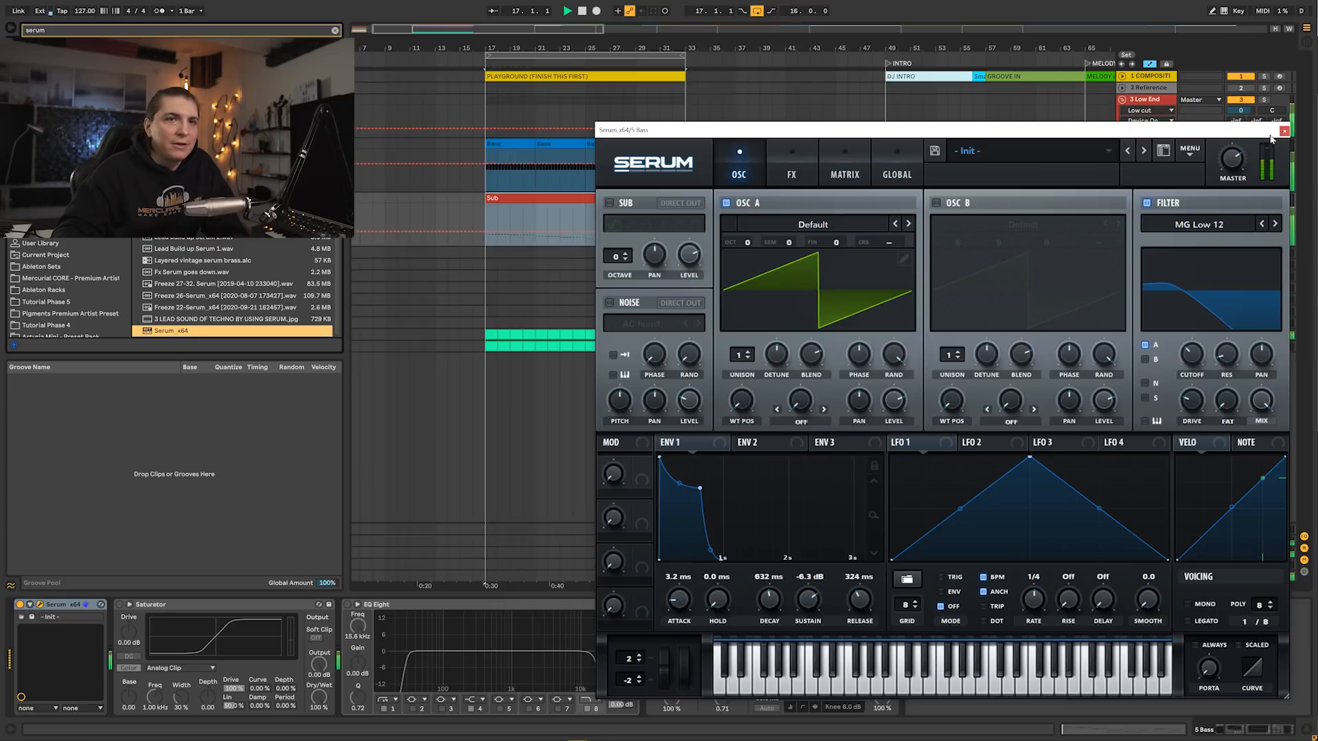
{"action": "left_click_drag", "start_coordinate": [1269, 132], "coordinate": [1101, 272]}
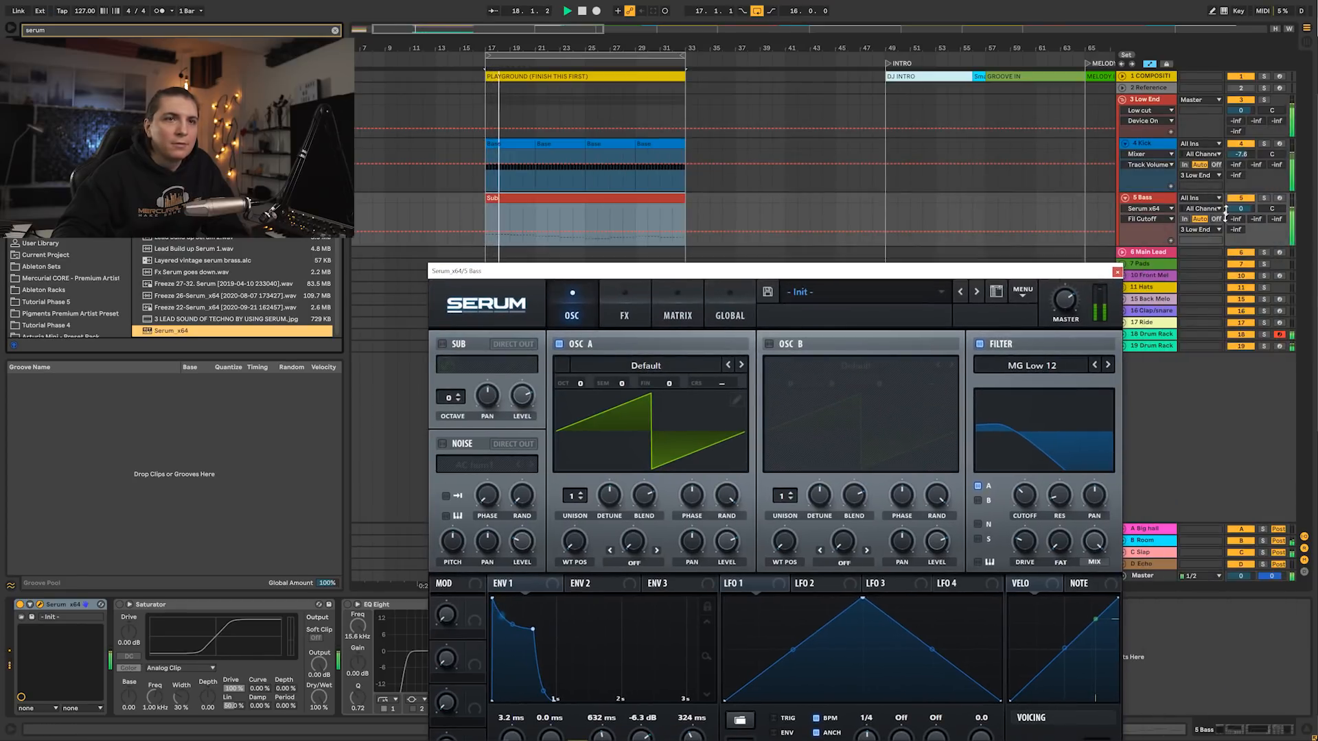
{"action": "left_click_drag", "start_coordinate": [998, 278], "coordinate": [1162, 157]}
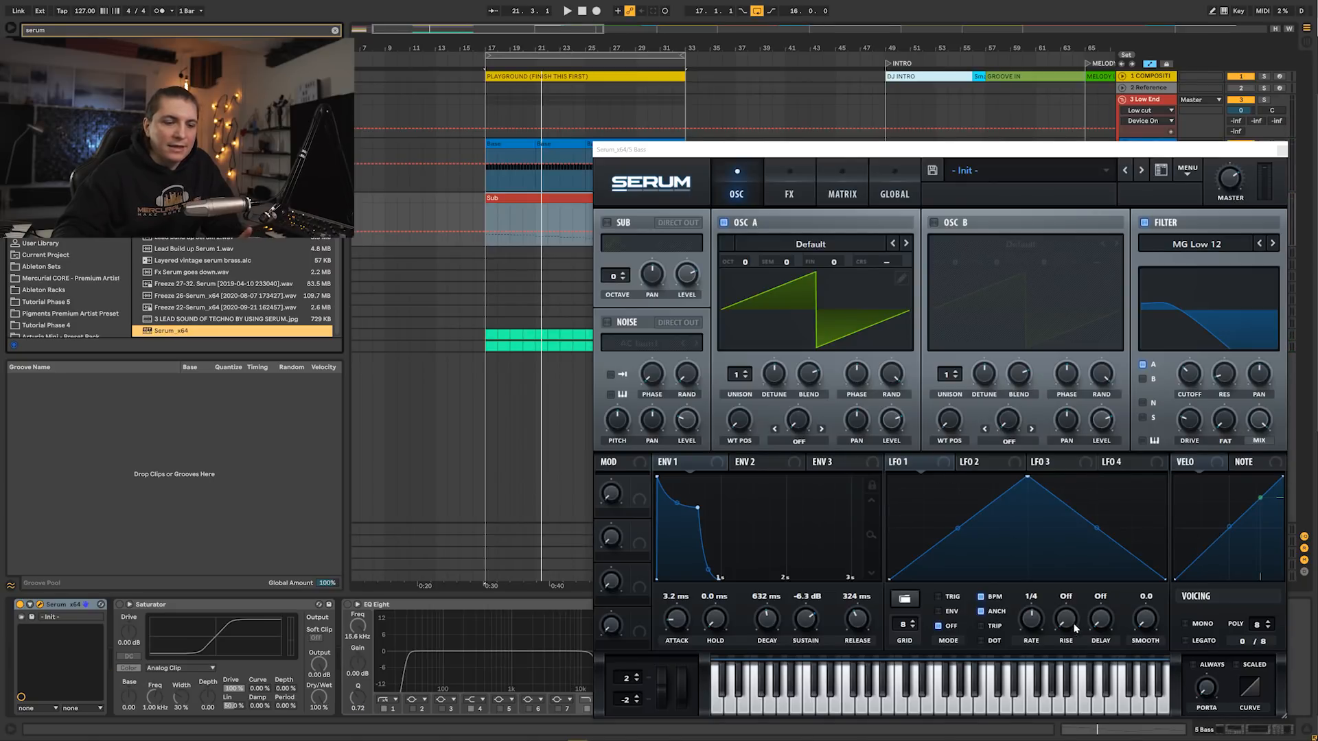
- Set LFO 1's rate to 1/16 and assign it to the filter cutoff with a slight modulation amount
{"action": "left_click_drag", "start_coordinate": [1031, 622], "coordinate": [1030, 607]}
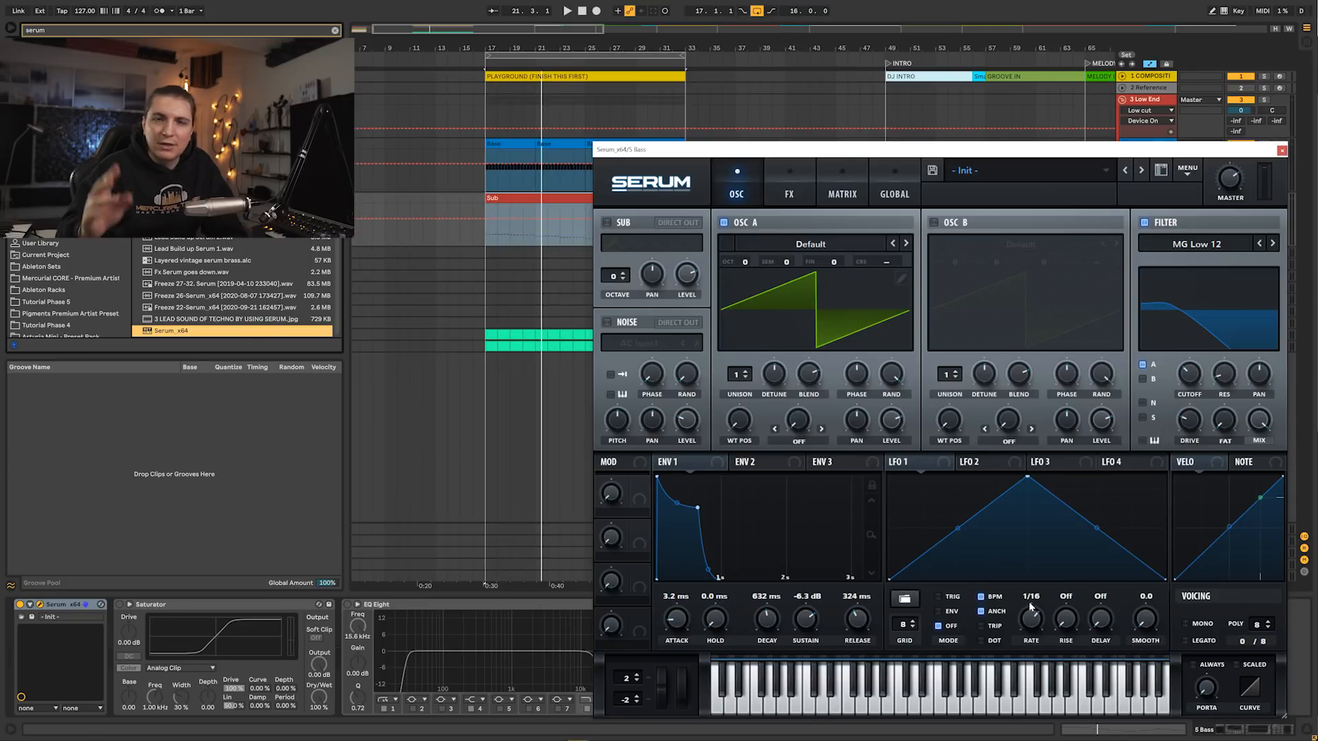
{"action": "left_click_drag", "start_coordinate": [912, 462], "coordinate": [1180, 362]}
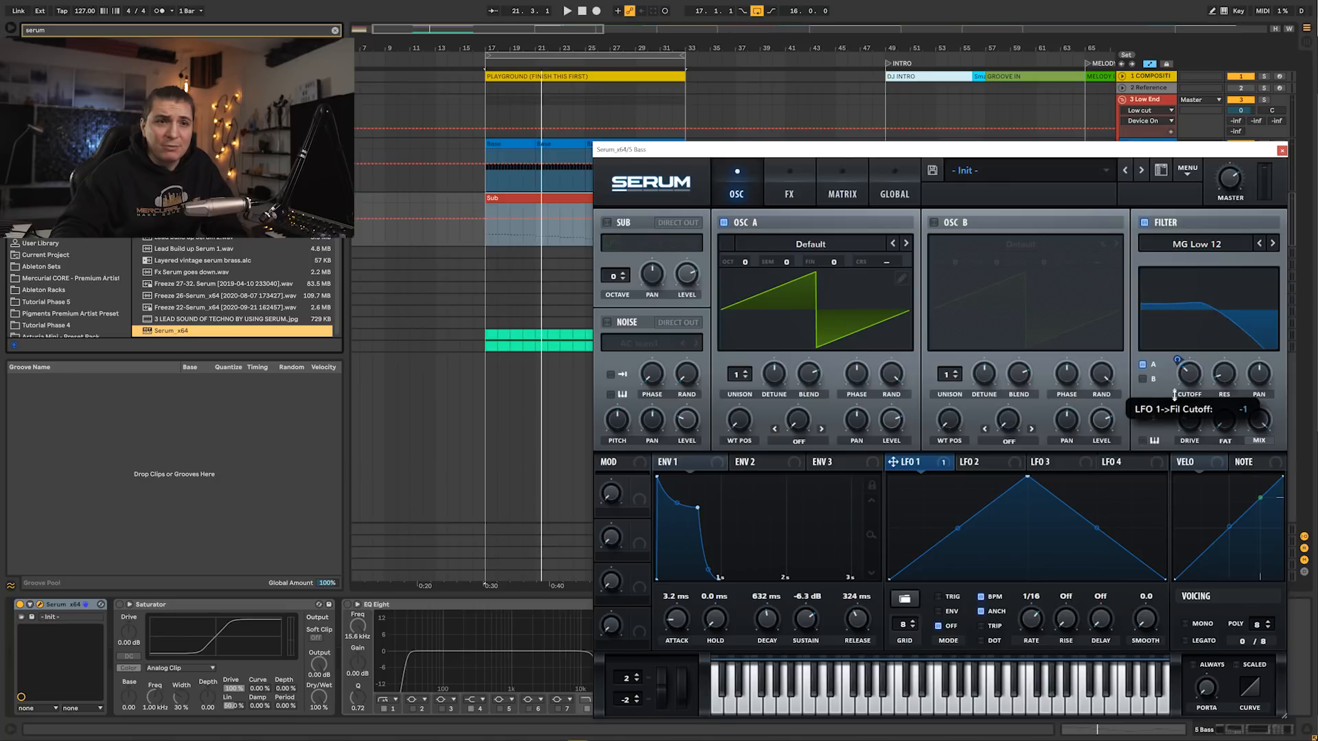
{"action": "key", "text": "space"}
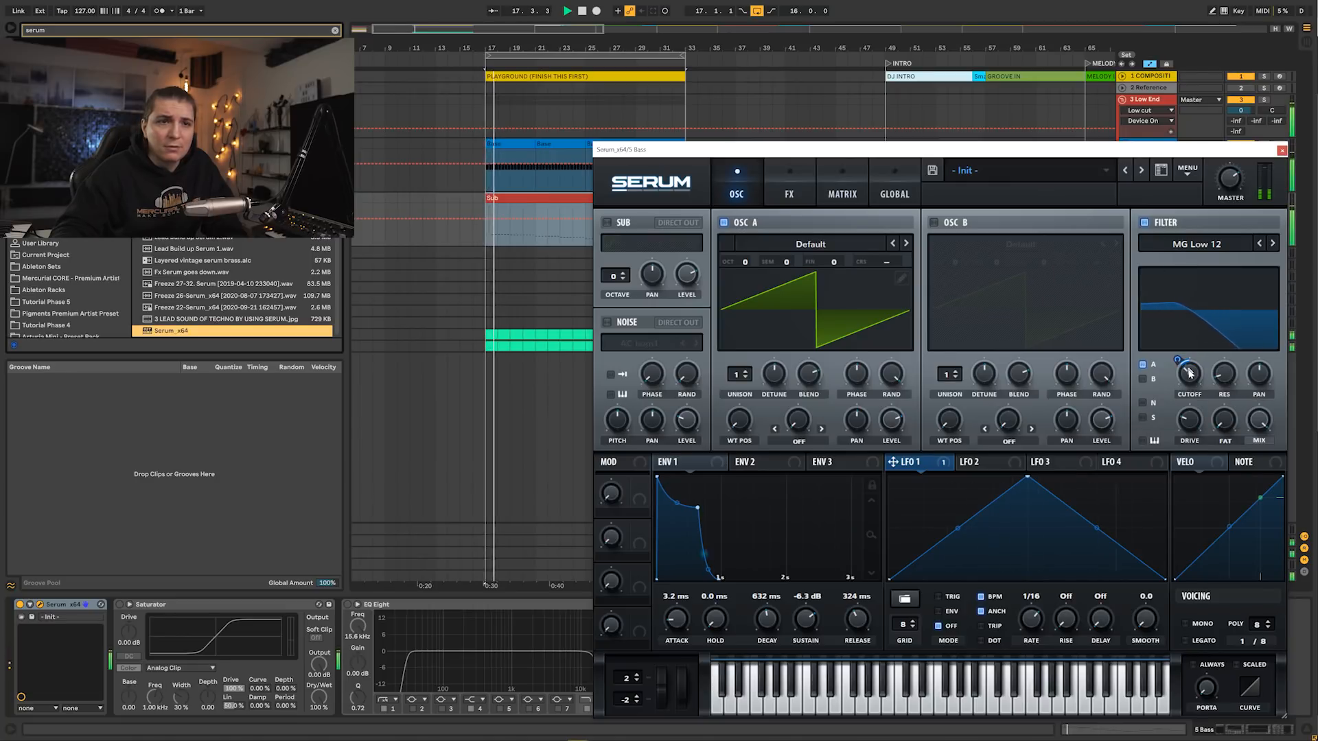
- Fine-tune the filter cutoff during playback and set the filter drive to 10%
{"action": "left_click_drag", "start_coordinate": [1189, 373], "coordinate": [1192, 382]}
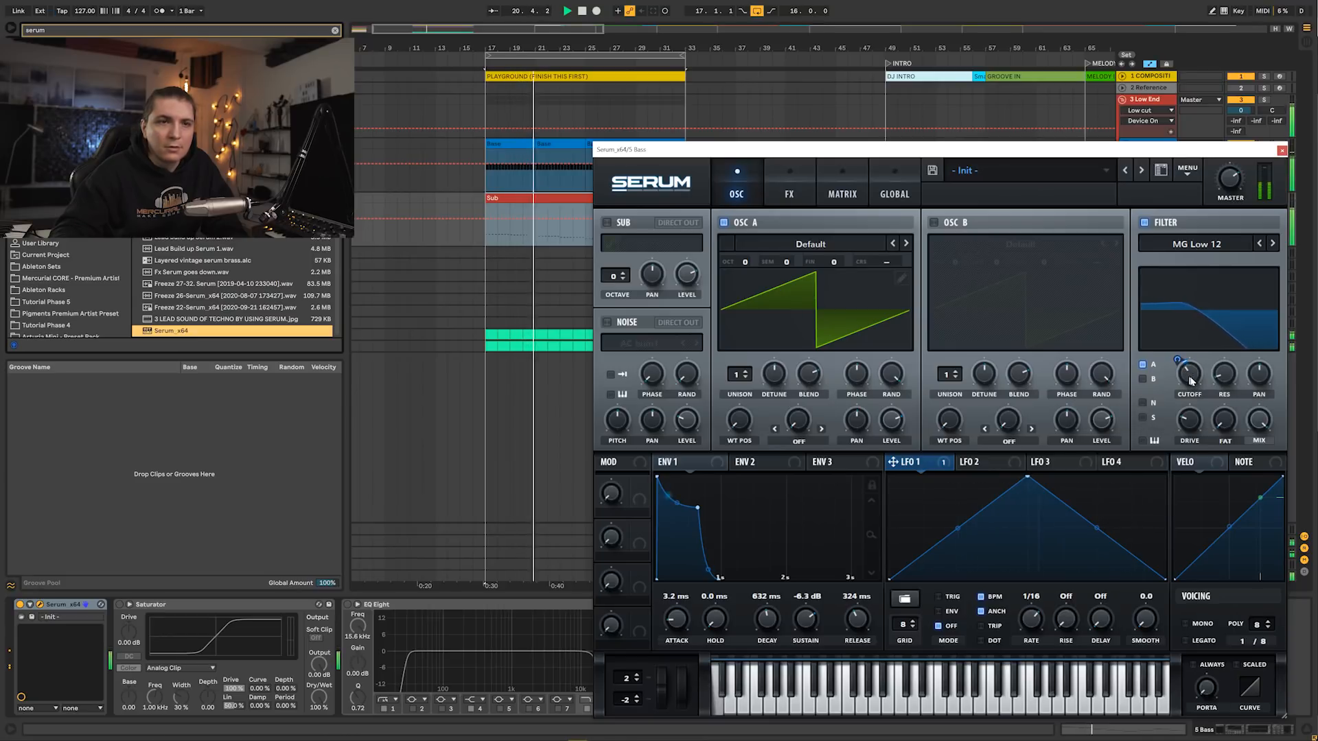
{"action": "left_click_drag", "start_coordinate": [1195, 426], "coordinate": [1196, 436]}
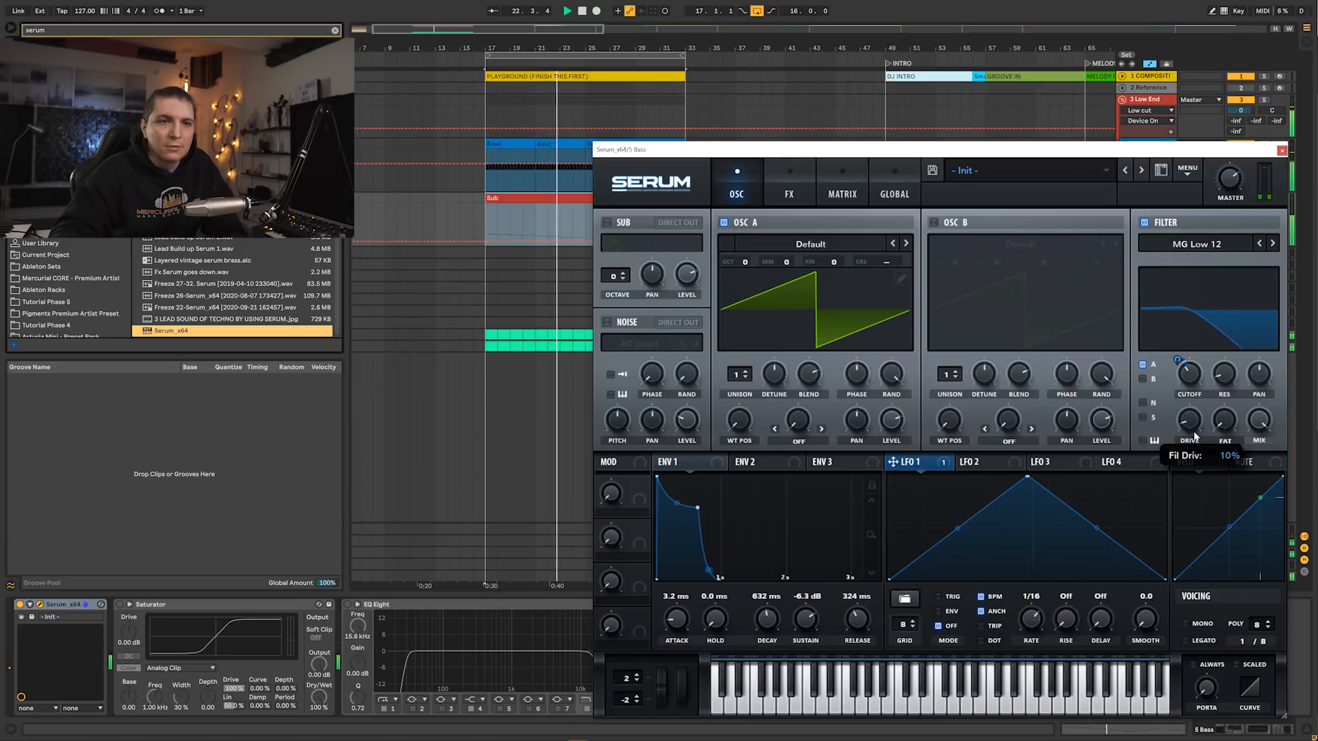
- Enable the Tube distortion in Serum's effects and listen to the bass with it
{"action": "left_click", "coordinate": [789, 187]}
{"action": "left_click", "coordinate": [611, 249]}
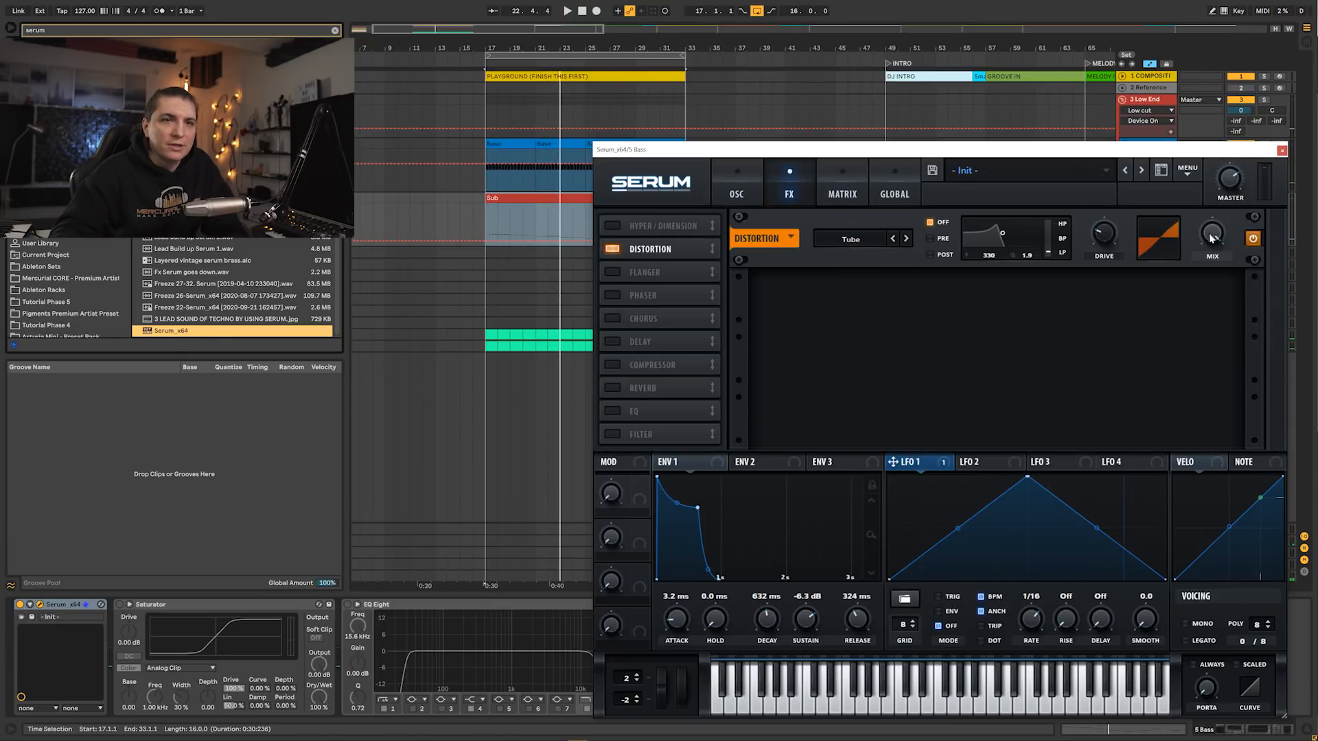
{"action": "key", "text": "space"}
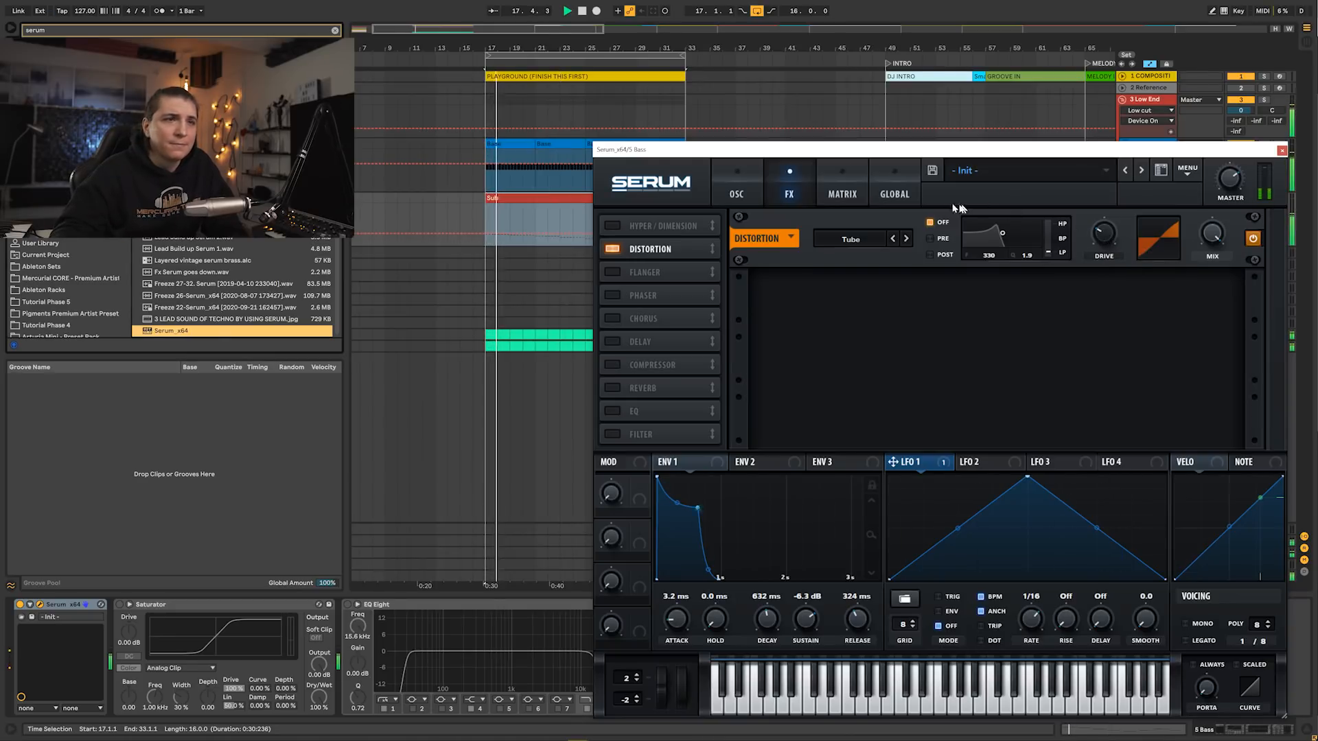
- Modulate oscillator A's level with LFO 1 and fine-tune the modulation amount during playback
{"action": "left_click", "coordinate": [746, 182]}
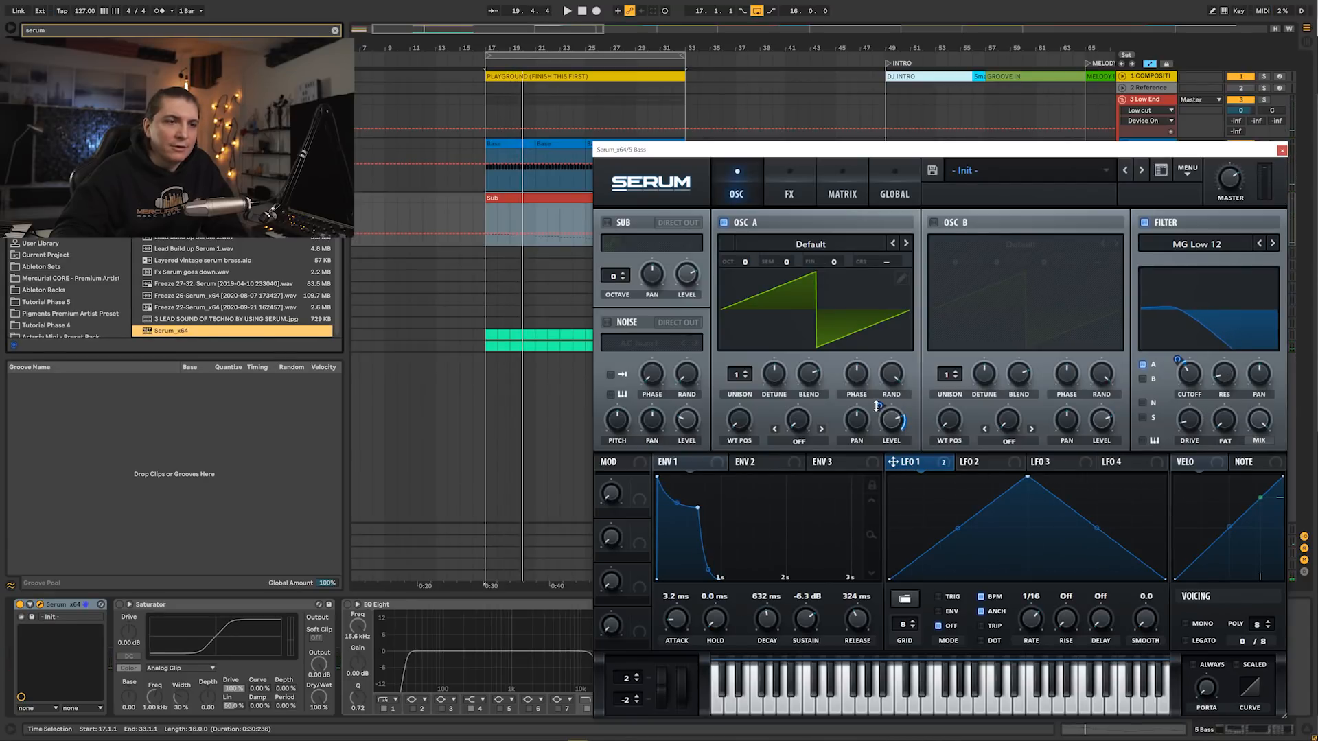
{"action": "key", "text": "space"}
{"action": "left_click_drag", "start_coordinate": [879, 406], "coordinate": [879, 410]}
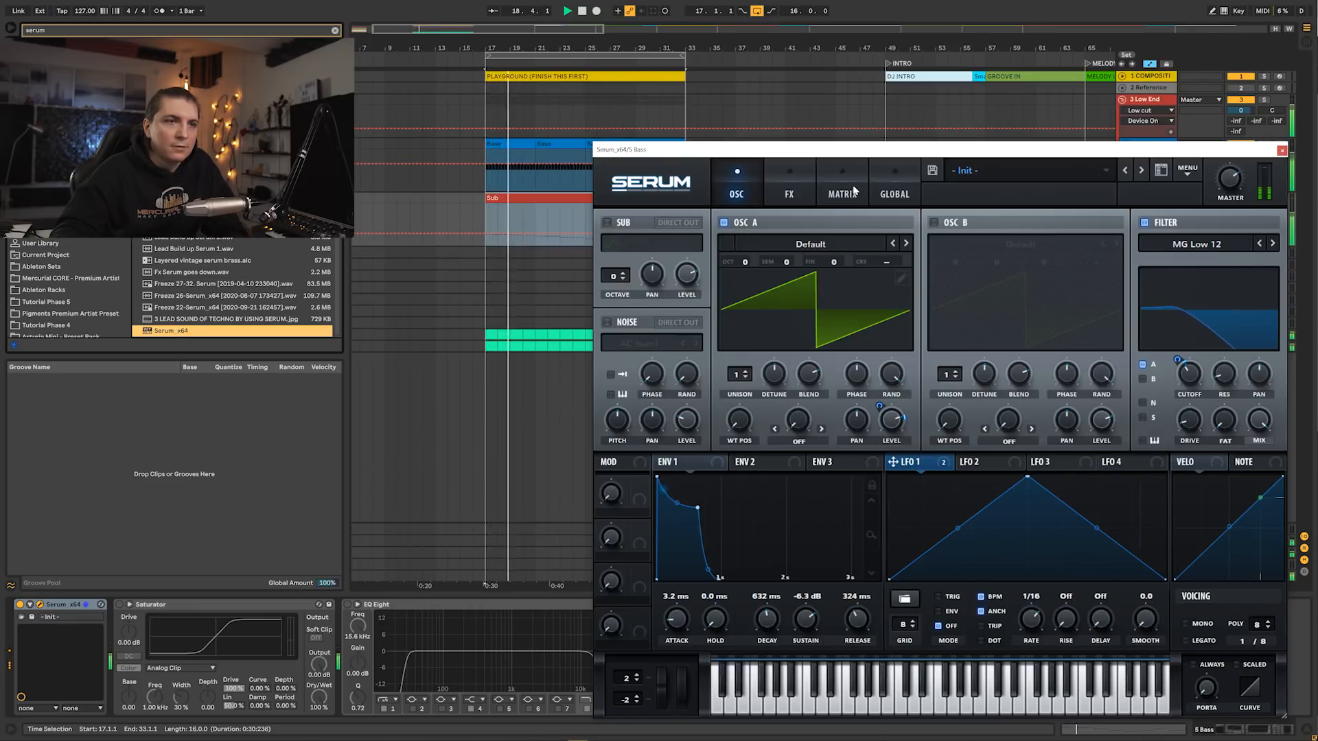
- Enable the compressor in Serum's effects, adjust its threshold and listen to the result
{"action": "left_click", "coordinate": [798, 187]}
{"action": "left_click", "coordinate": [619, 366]}
{"action": "key", "text": "space"}
{"action": "mouse_move", "coordinate": [842, 276]}
{"action": "left_click_drag", "start_coordinate": [841, 275], "coordinate": [842, 286]}
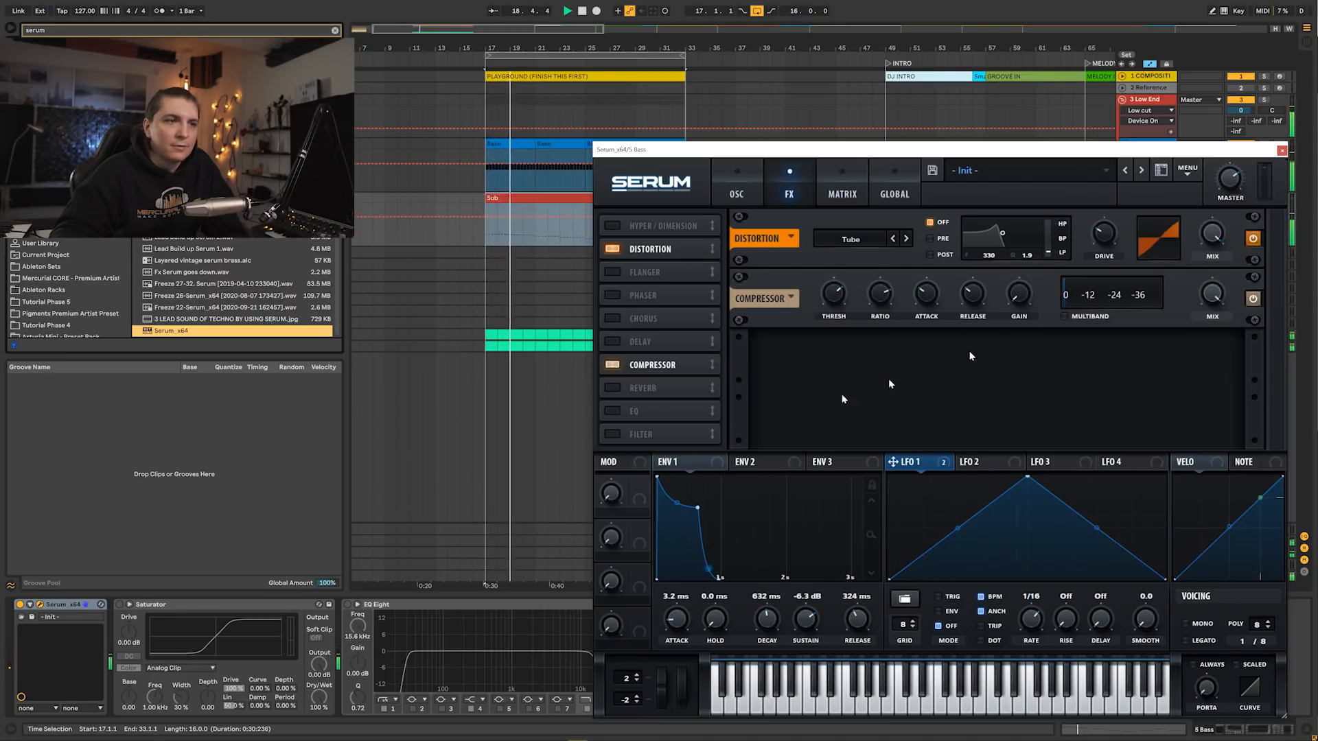
{"action": "key", "text": "space"}
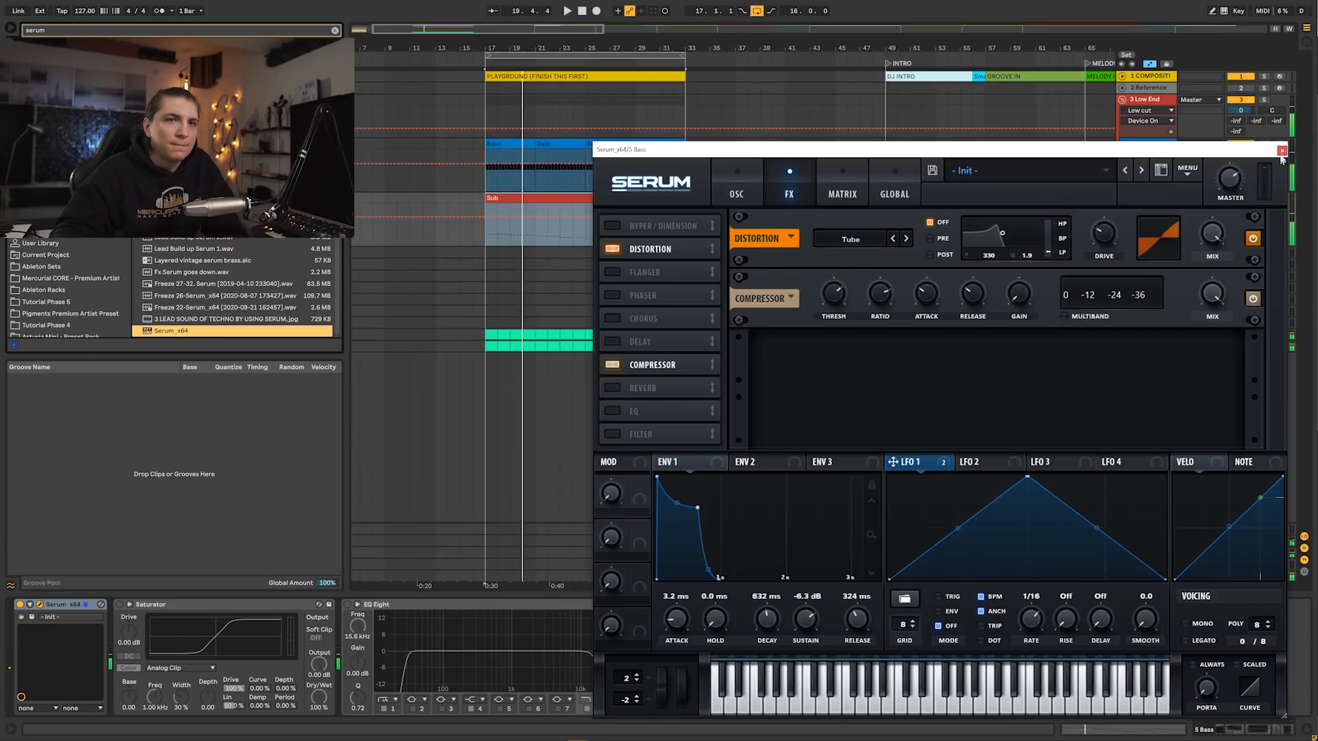
- Close Serum, activate the Bass track's kick-sidechained Compressor and lower its threshold to -13.1 dB
{"action": "left_click", "coordinate": [1282, 151]}
{"action": "left_click", "coordinate": [663, 617]}
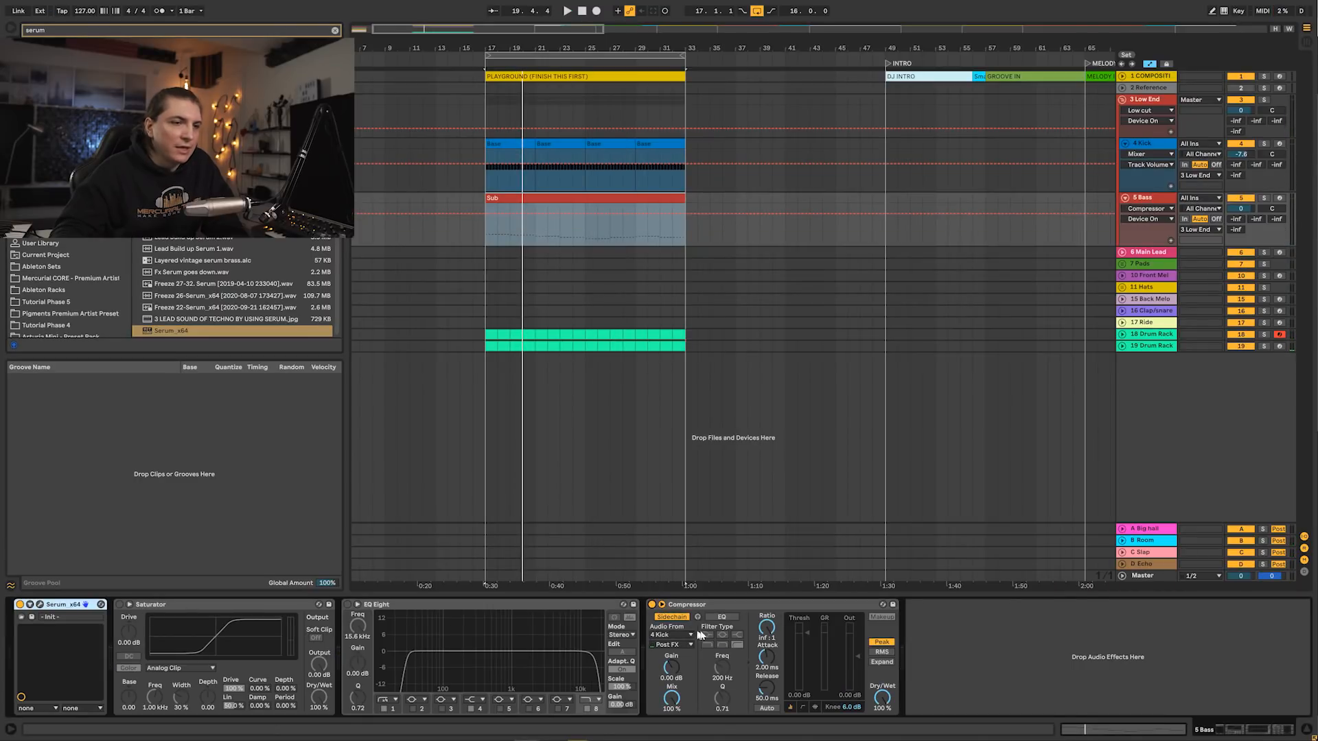
{"action": "key", "text": "space"}
{"action": "left_click_drag", "start_coordinate": [796, 650], "coordinate": [796, 674]}
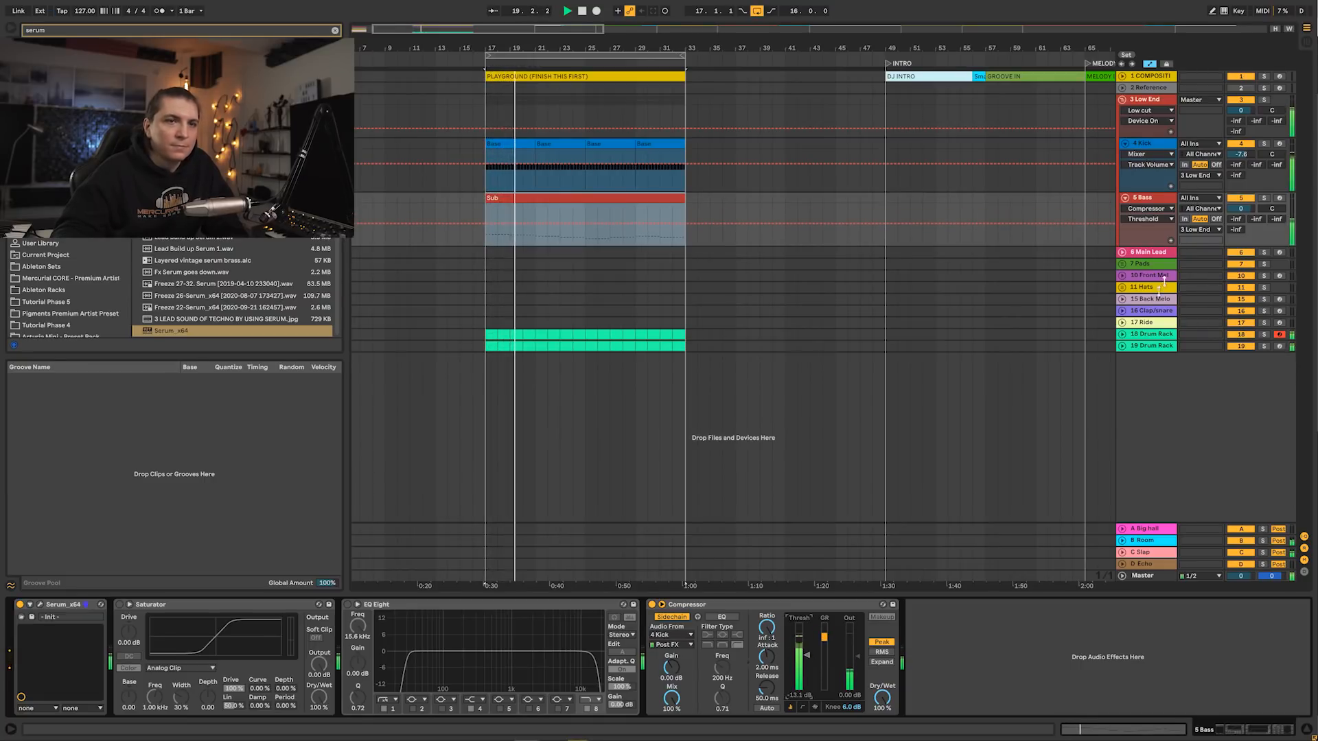
- Set the two Drum Rack tracks' volumes to -4.9 and -5.5 dB, and their B-Room sends to -7.8 and -5.8 dB respectively
{"action": "left_click", "coordinate": [1123, 334]}
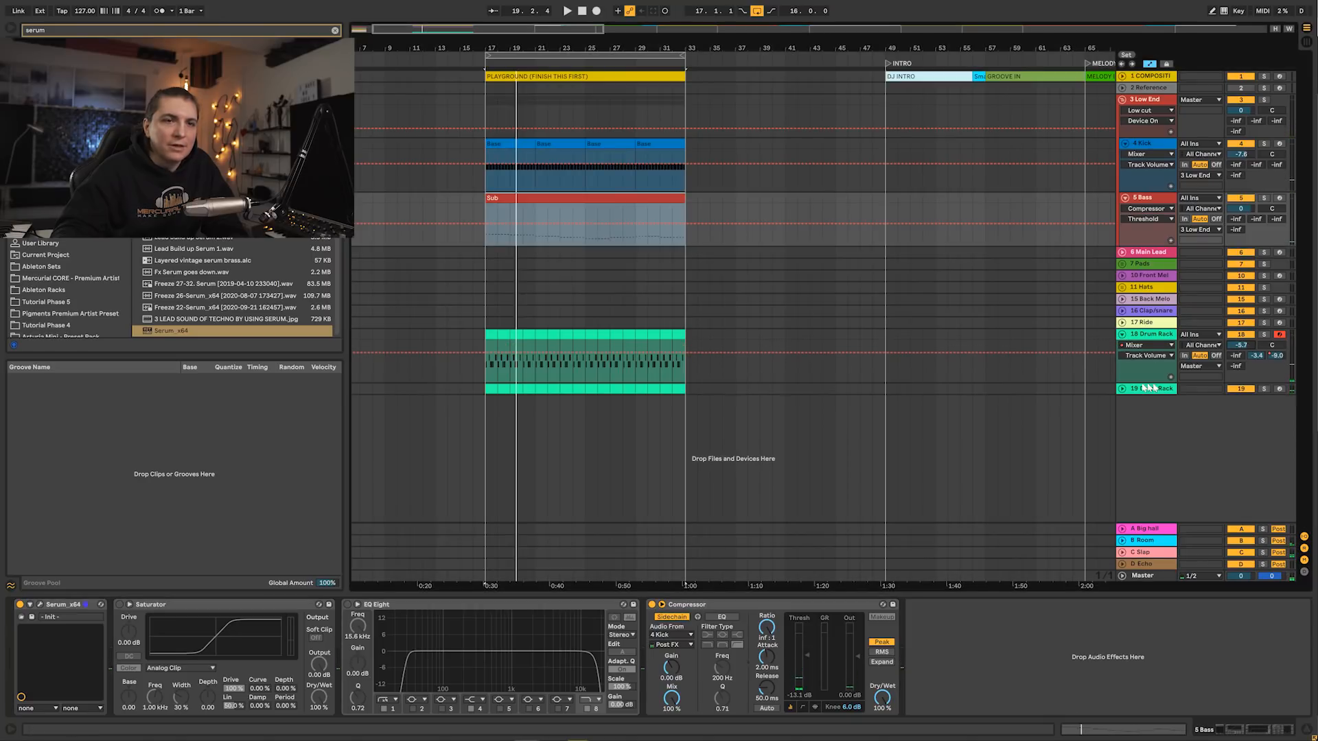
{"action": "left_click", "coordinate": [1123, 389]}
{"action": "left_click_drag", "start_coordinate": [1240, 399], "coordinate": [1240, 409]}
{"action": "key", "text": "space"}
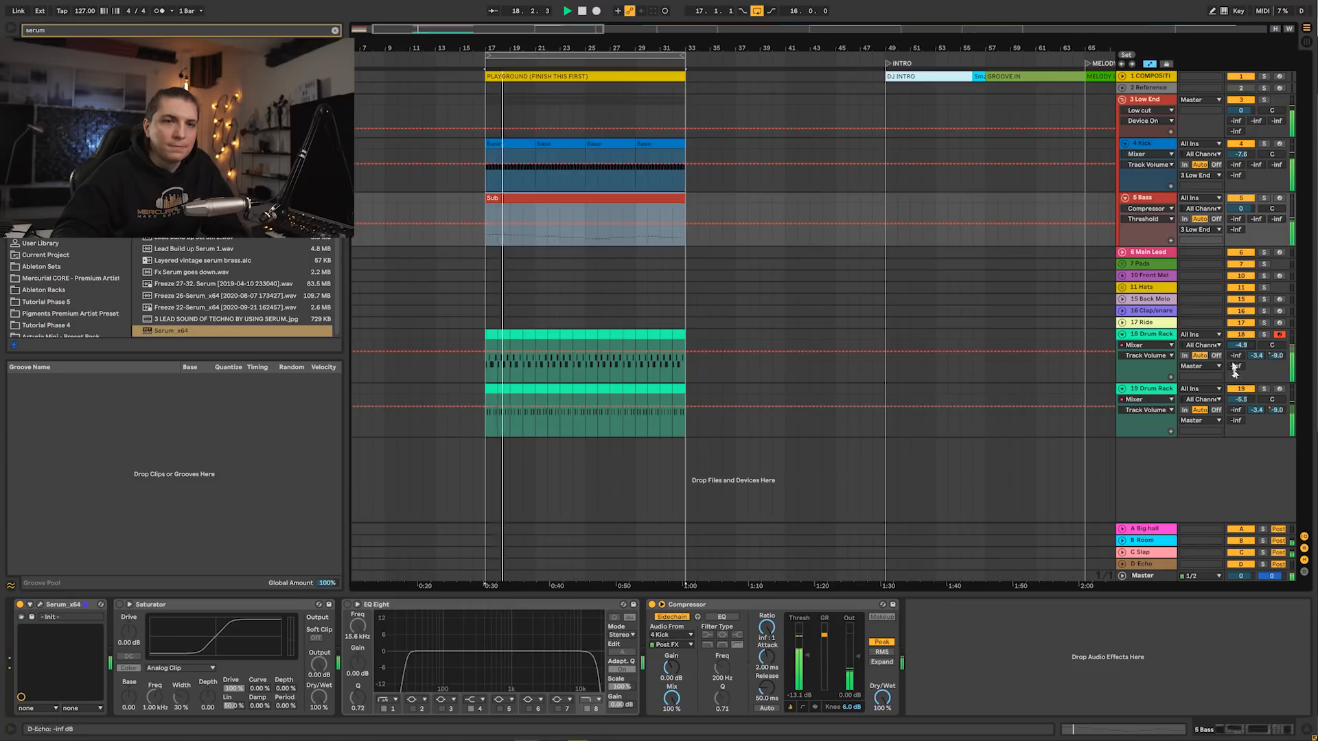
{"action": "left_click_drag", "start_coordinate": [1255, 411], "coordinate": [1255, 420]}
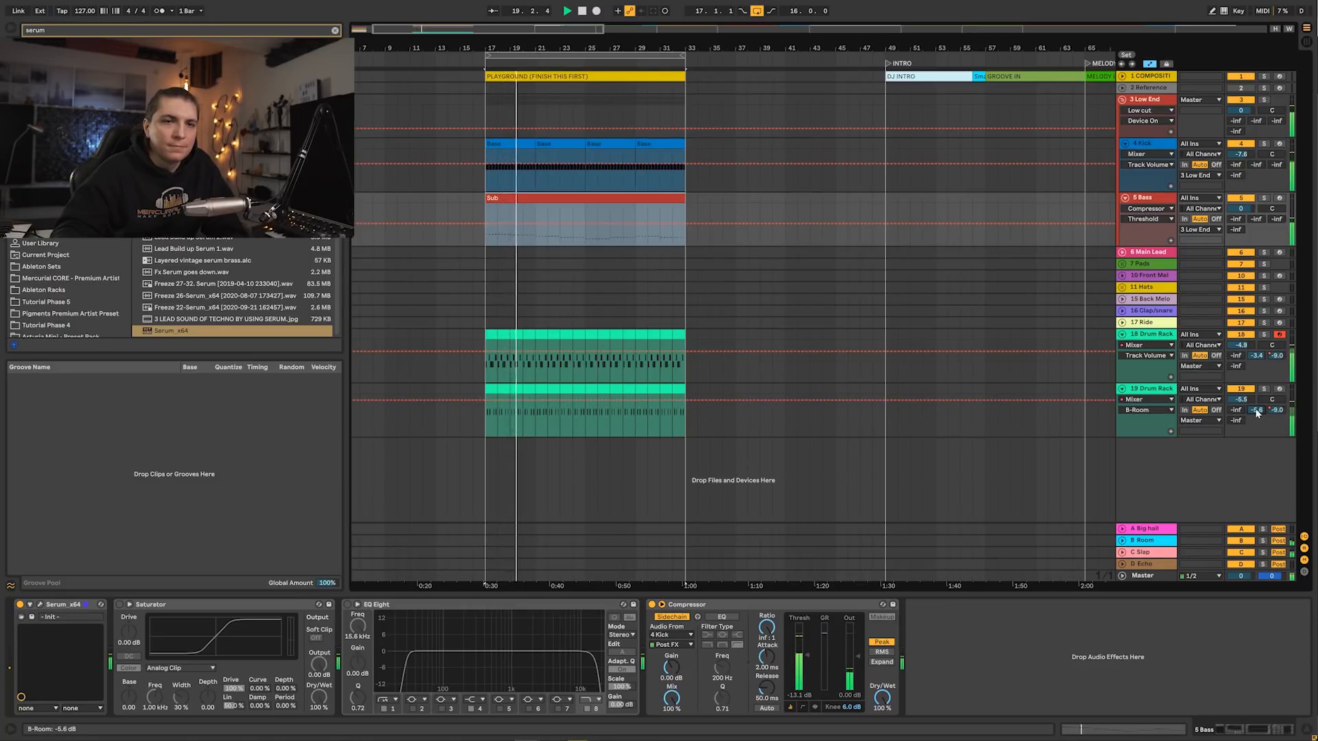
{"action": "left_click_drag", "start_coordinate": [1255, 355], "coordinate": [1254, 360]}
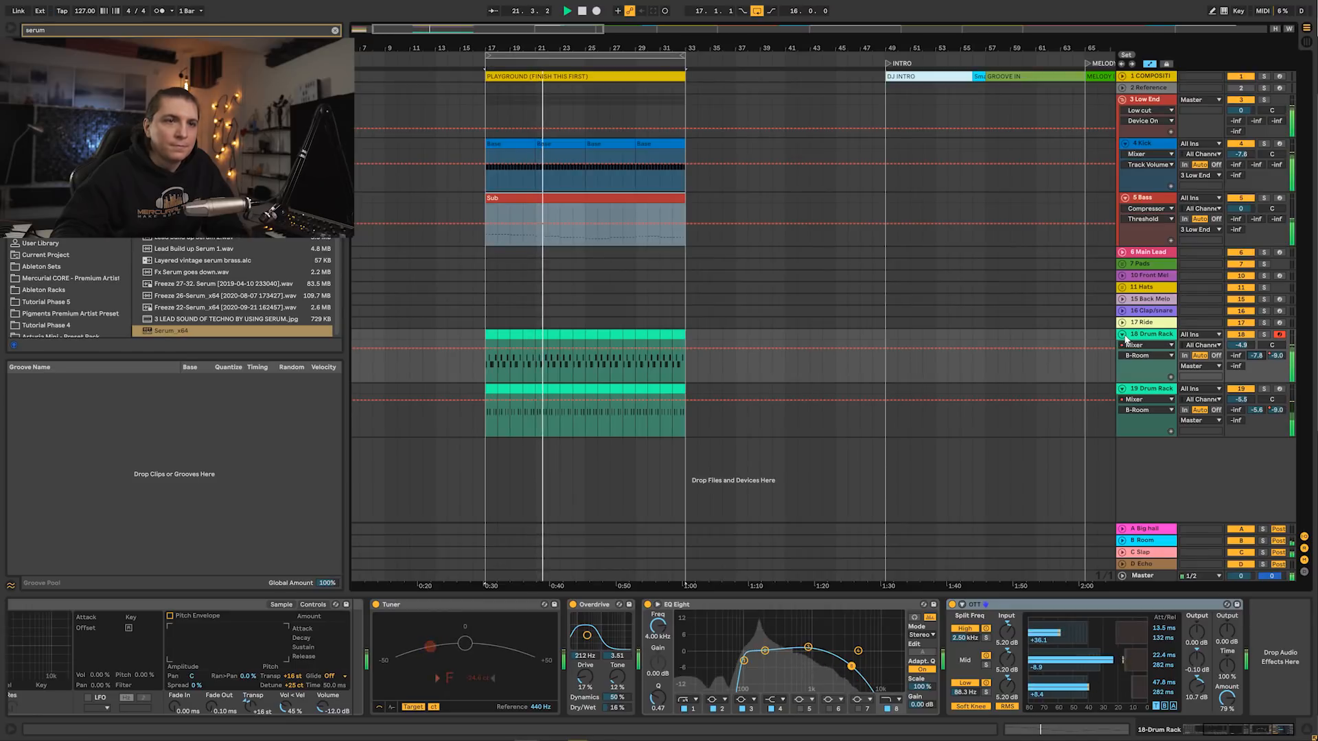
- Activate the Saturator on the Bass track and raise its Drive to 6.75 dB during playback
{"action": "left_click", "coordinate": [1143, 199]}
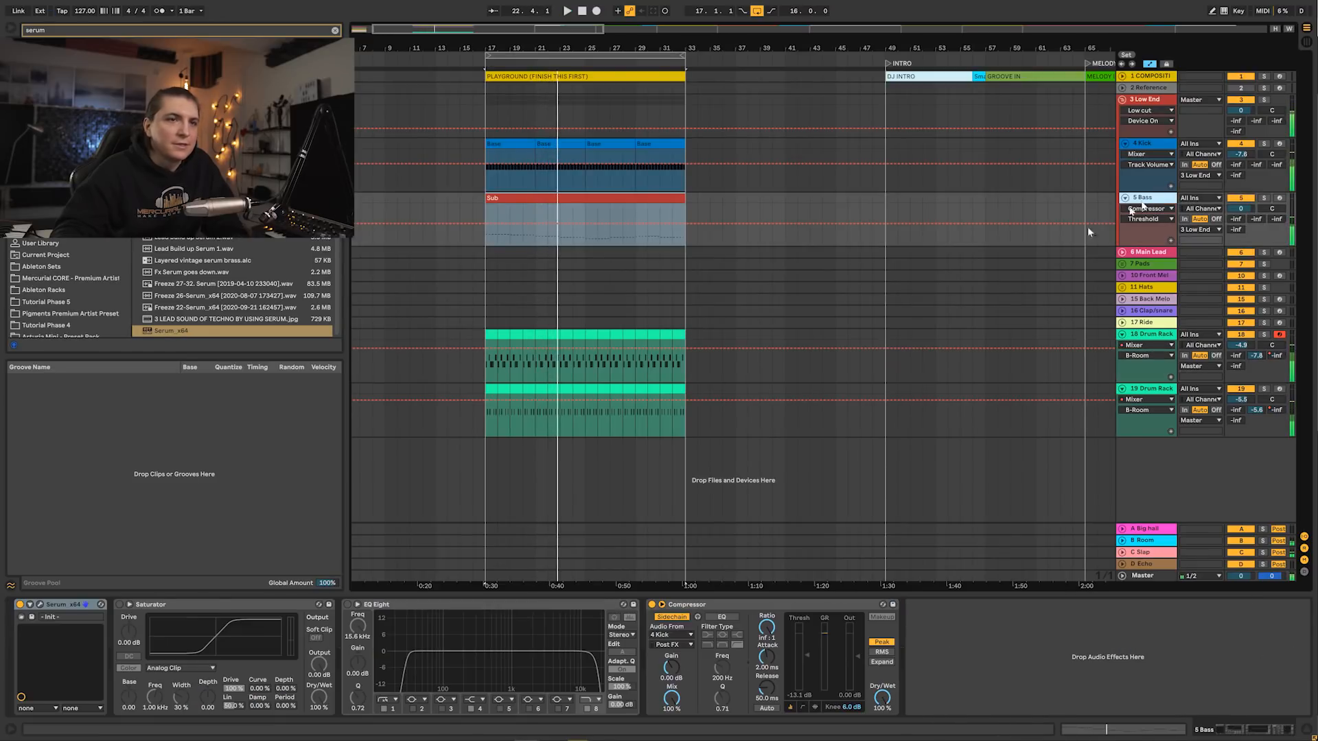
{"action": "left_click", "coordinate": [120, 604]}
{"action": "key", "text": "space"}
{"action": "left_click_drag", "start_coordinate": [128, 646], "coordinate": [128, 628]}
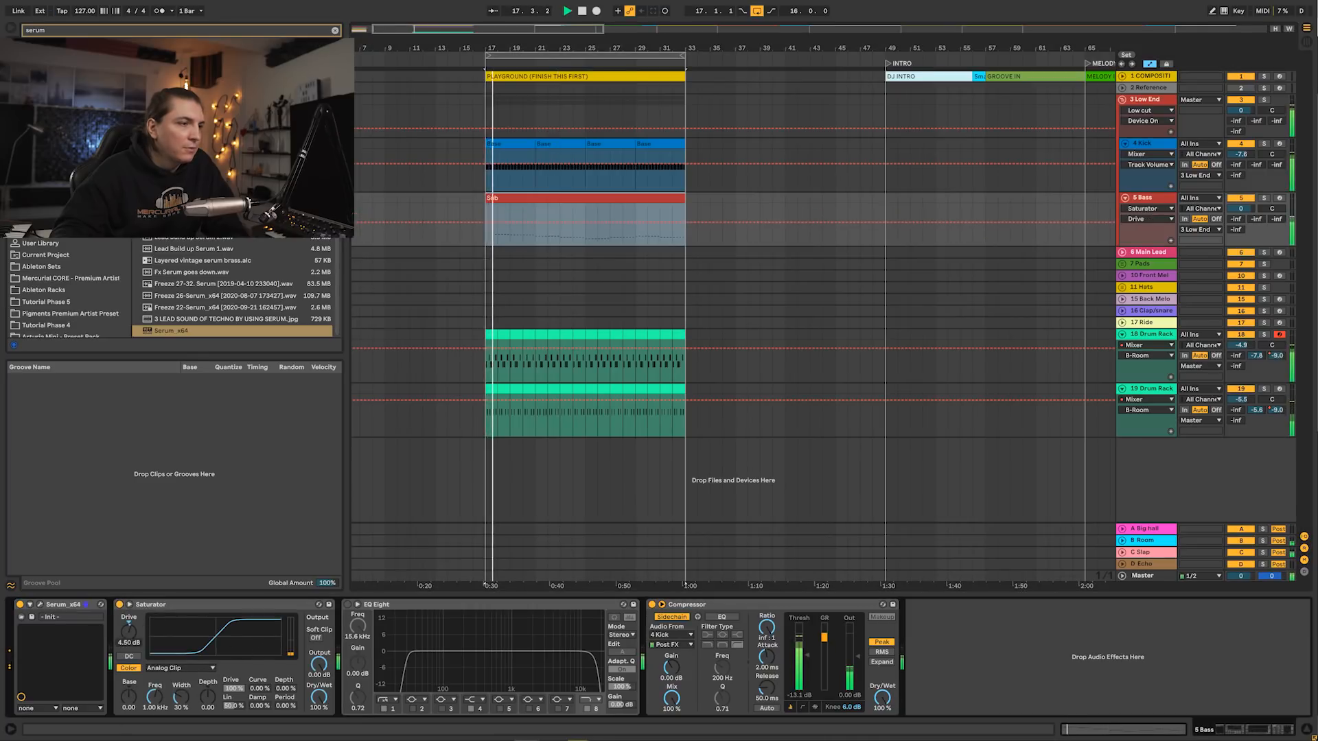
- Activate the Bass track's EQ Eight, adjust its low cut and pull the high cut down to 391 Hz while listening
{"action": "left_click", "coordinate": [347, 605]}
{"action": "left_click_drag", "start_coordinate": [410, 661], "coordinate": [416, 660]}
{"action": "left_click_drag", "start_coordinate": [589, 660], "coordinate": [484, 655]}
{"action": "key", "text": "space"}
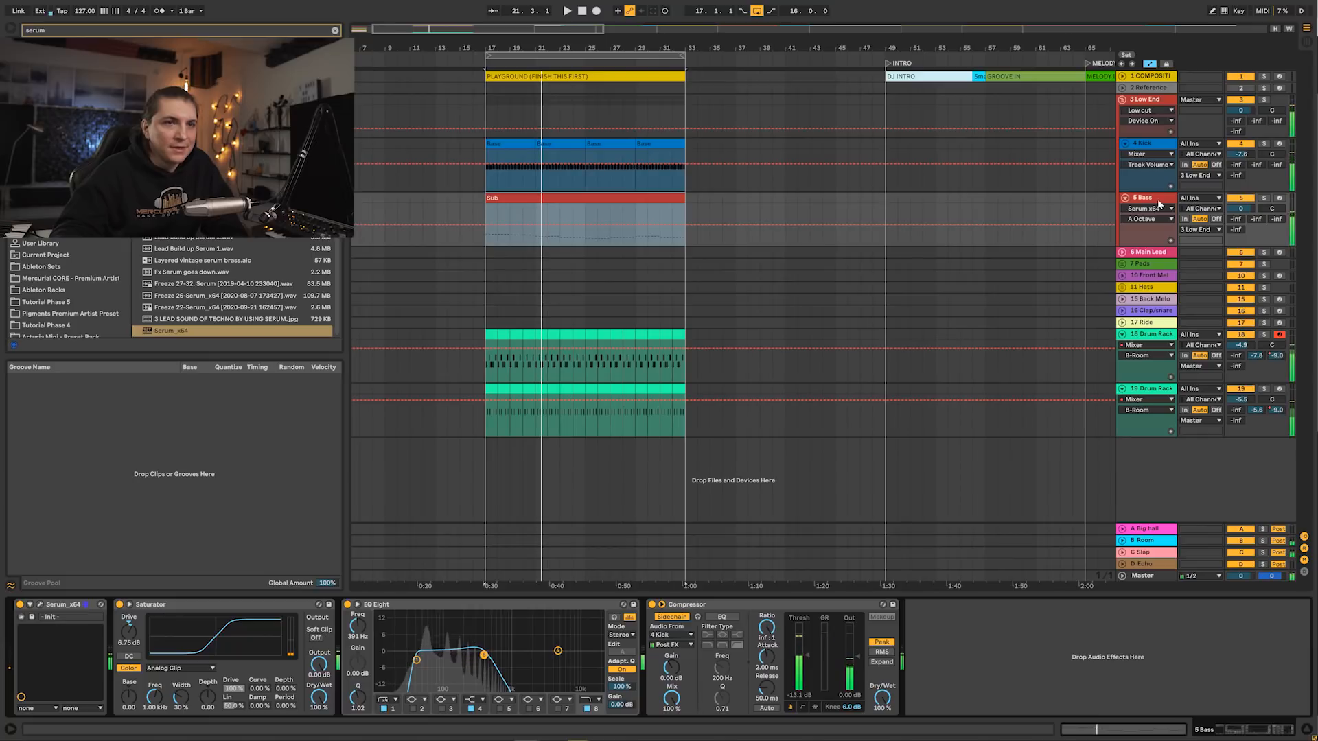
{"action": "key", "text": "space"}
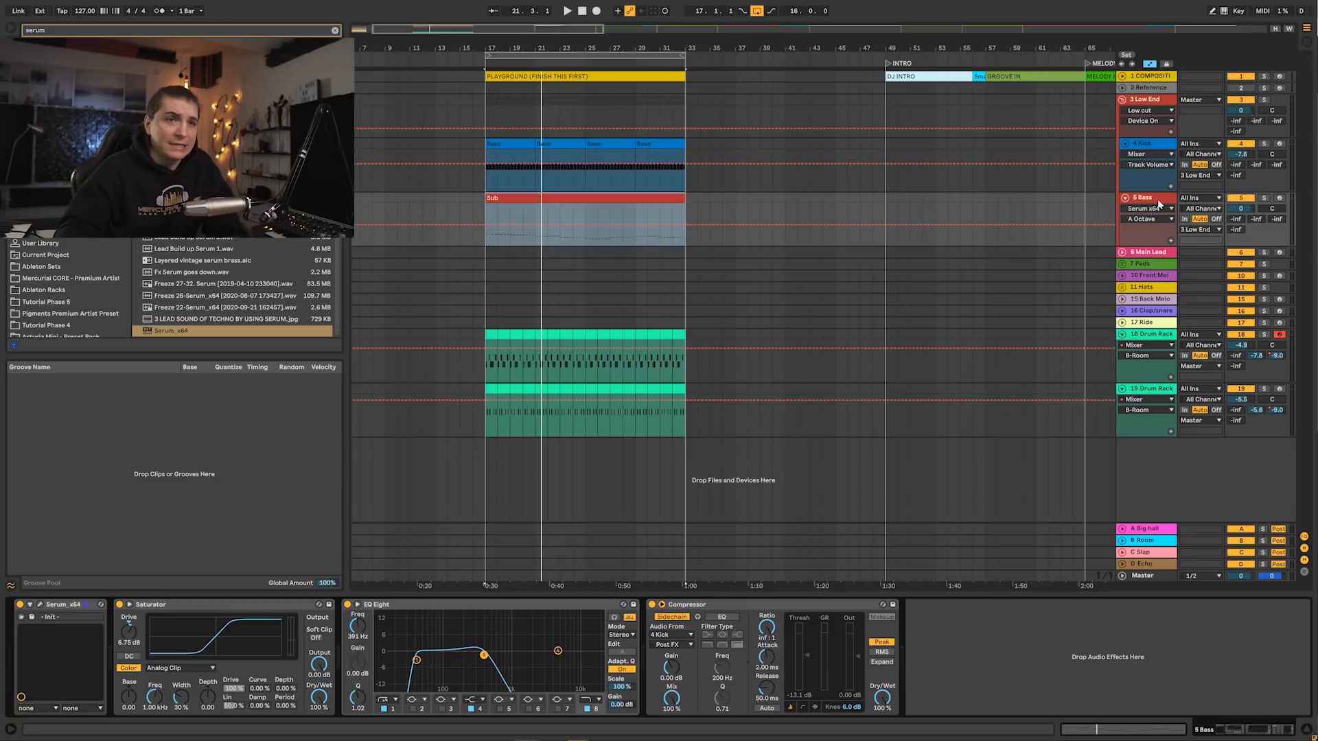
- Add a MIDI track with Serum and the bass midi clip below the Bass track, and solo it
{"action": "left_click", "coordinate": [1159, 204]}
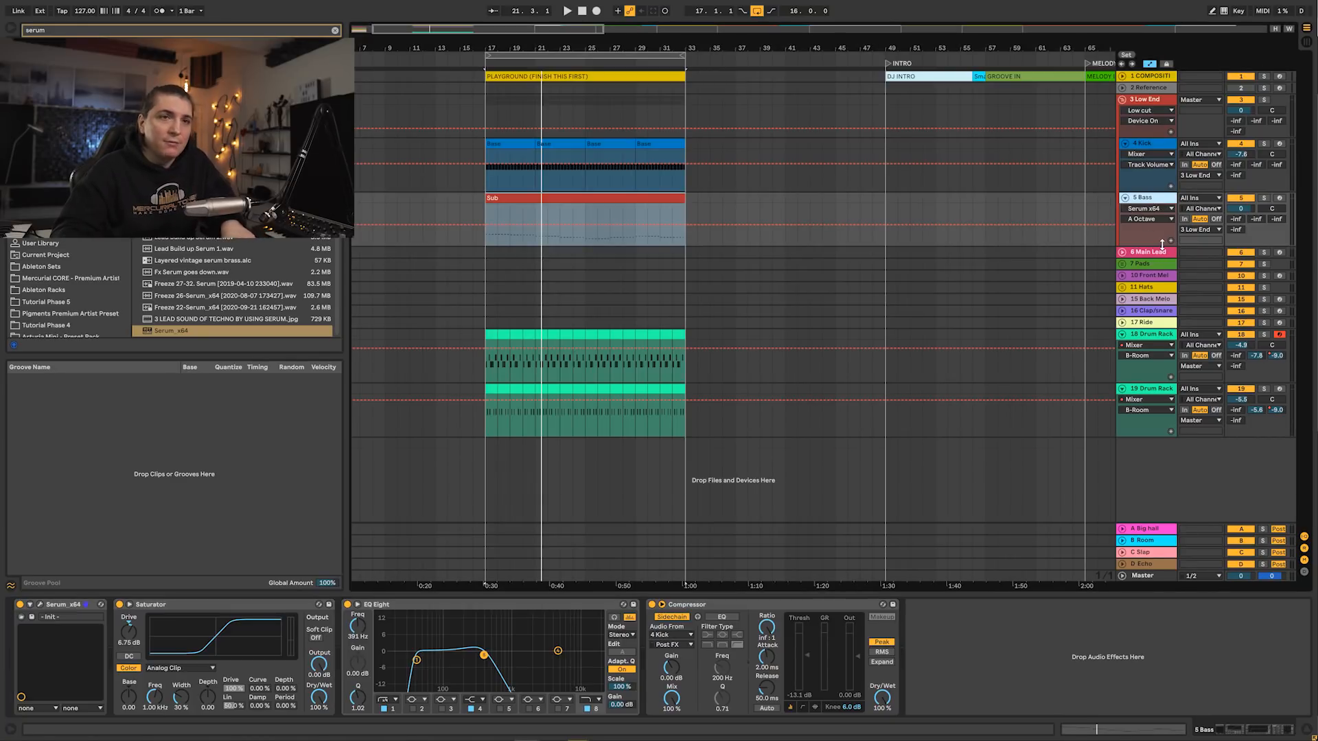
{"action": "key", "text": "ctrl+shift+t"}
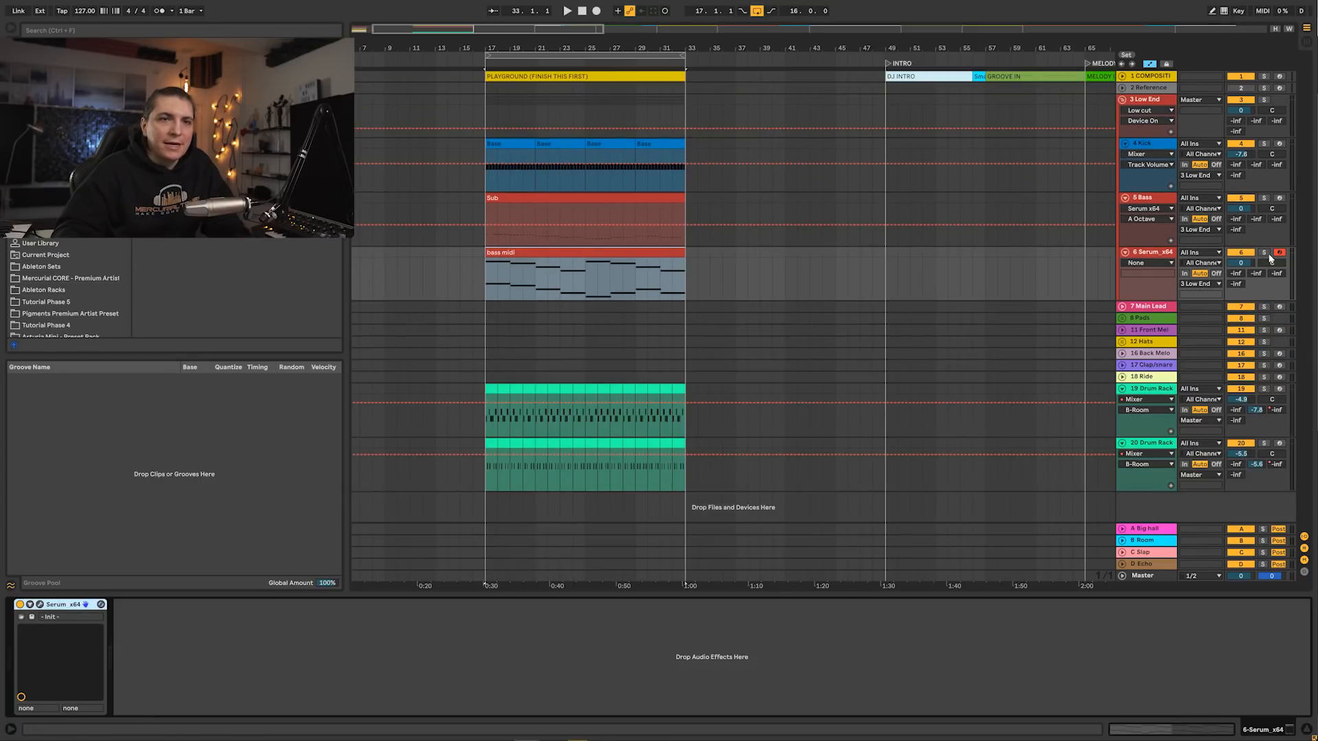
{"action": "left_click", "coordinate": [1265, 253]}
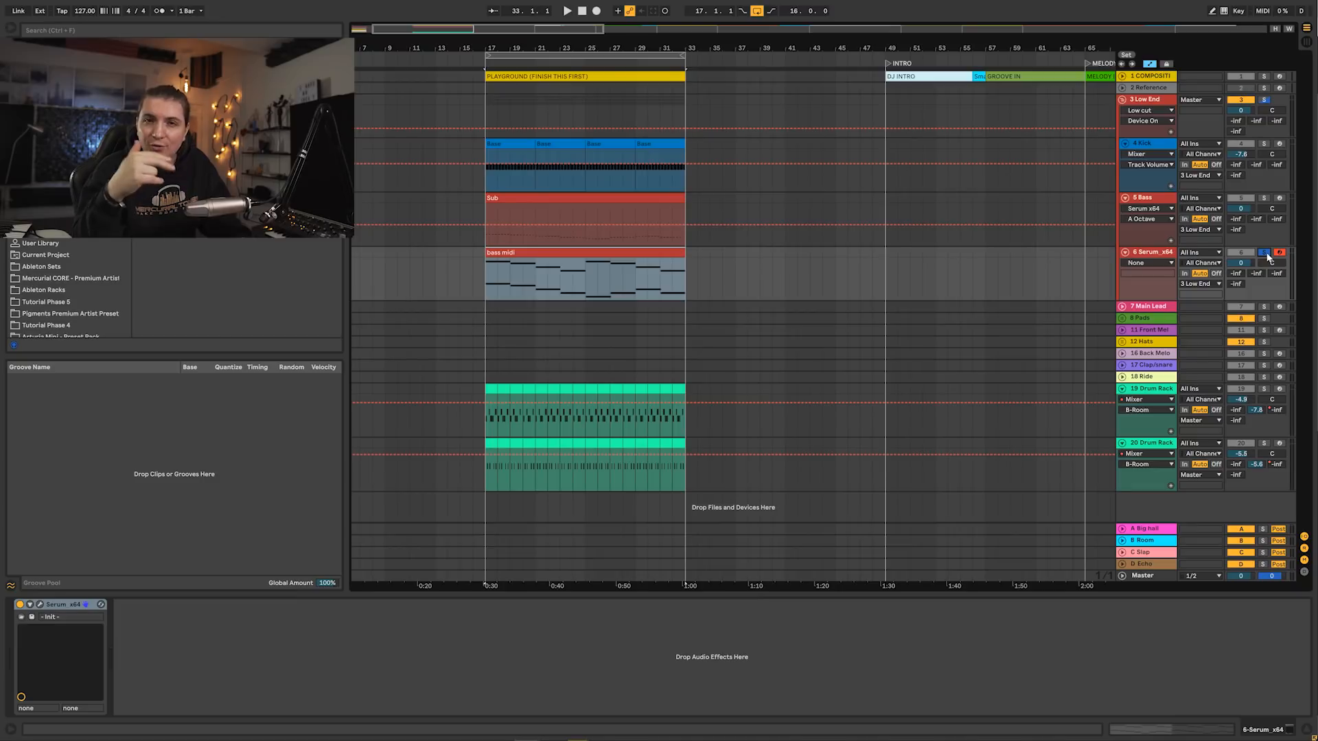
- Open the new track's Serum, enable oscillator B and turn on the MG Low 12 filter for both oscillators
{"action": "left_click", "coordinate": [39, 605]}
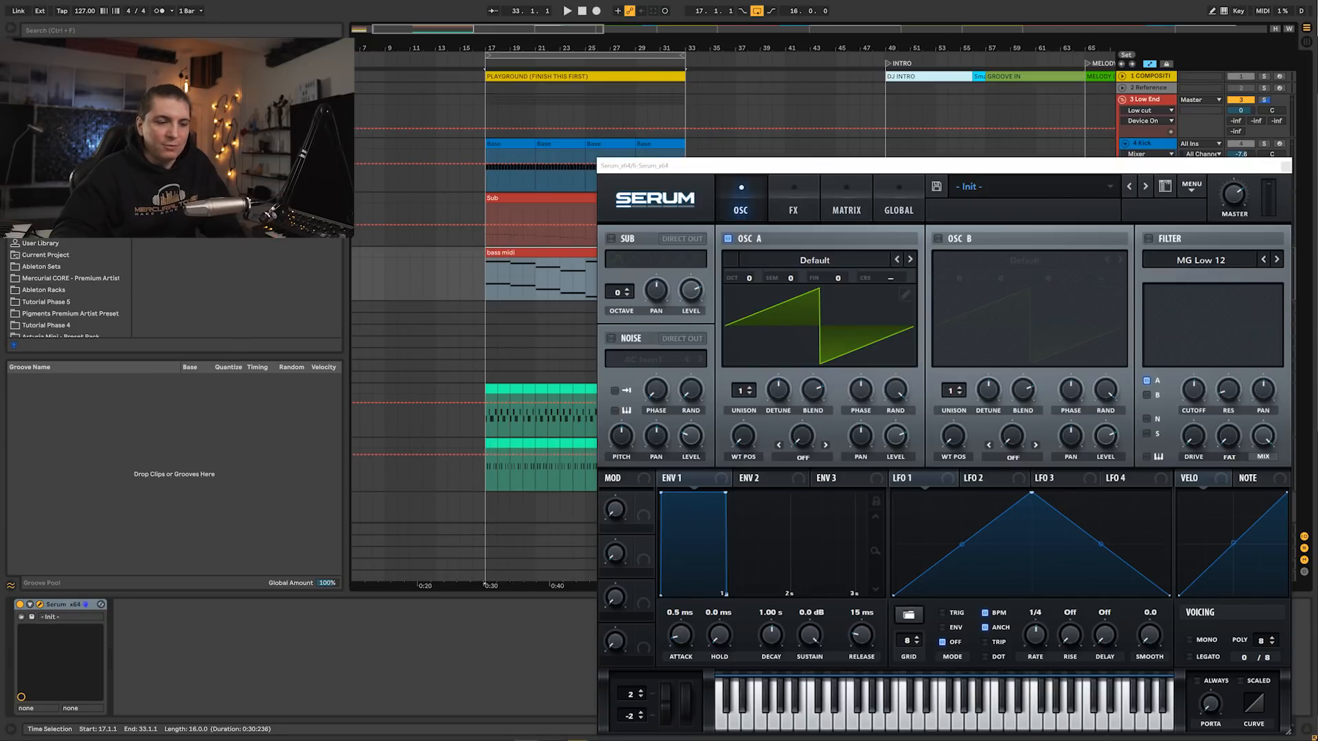
{"action": "left_click", "coordinate": [938, 239]}
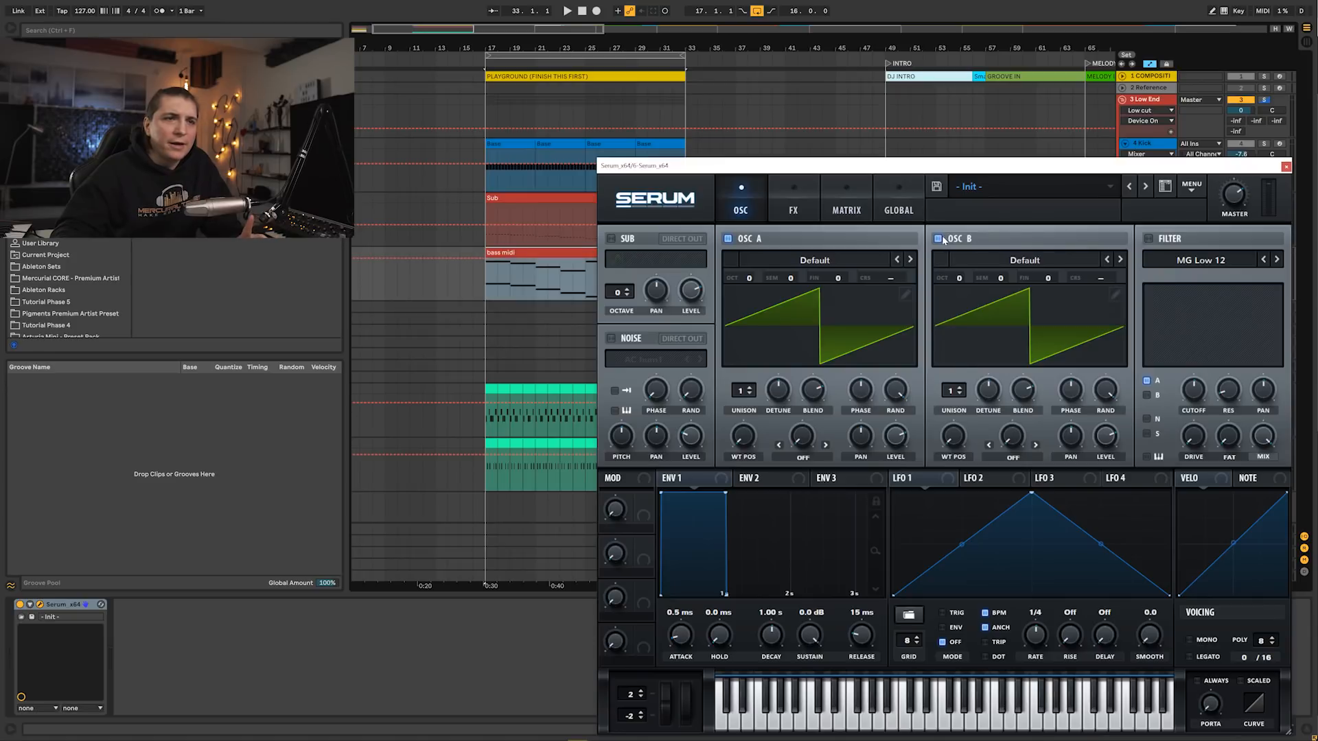
{"action": "left_click", "coordinate": [1148, 239]}
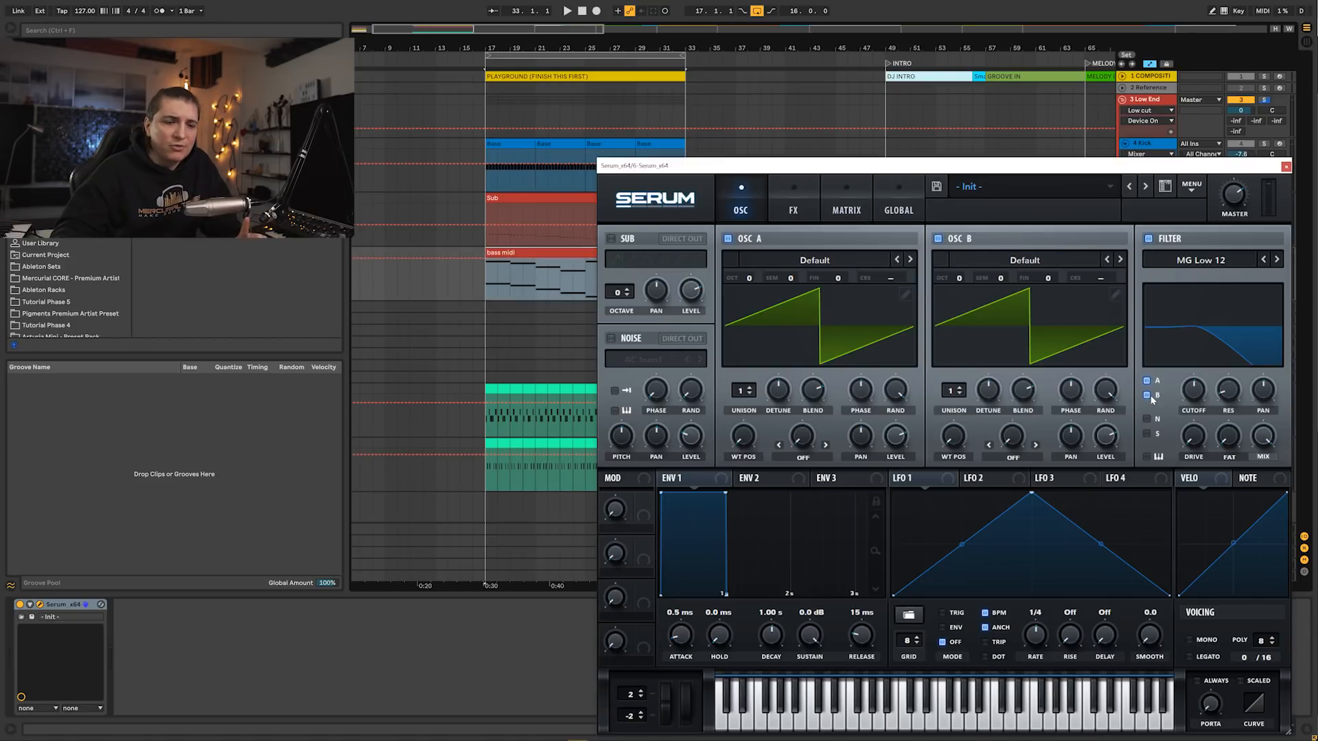
- Load the Basic Mini wavetable into oscillators A and B
{"action": "left_click", "coordinate": [911, 259]}
{"action": "left_click", "coordinate": [911, 259]}
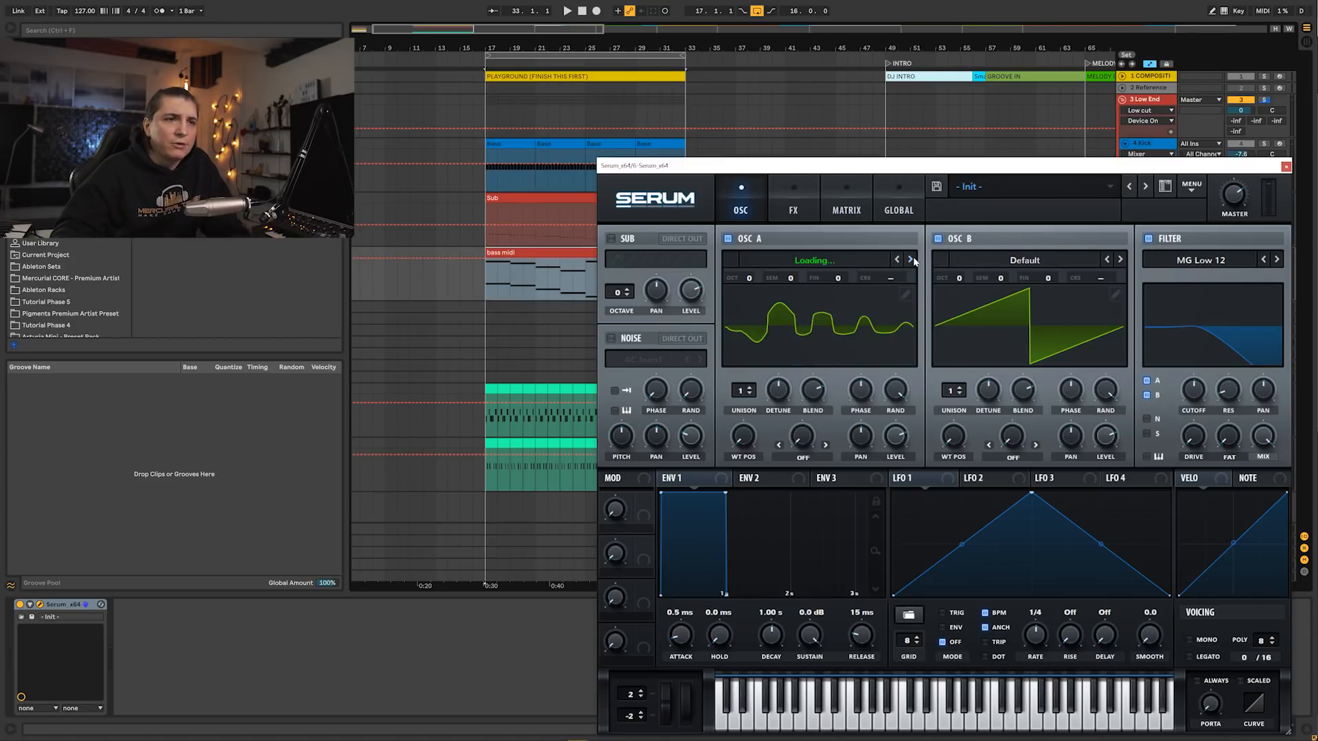
{"action": "left_click", "coordinate": [910, 259]}
{"action": "left_click", "coordinate": [911, 260]}
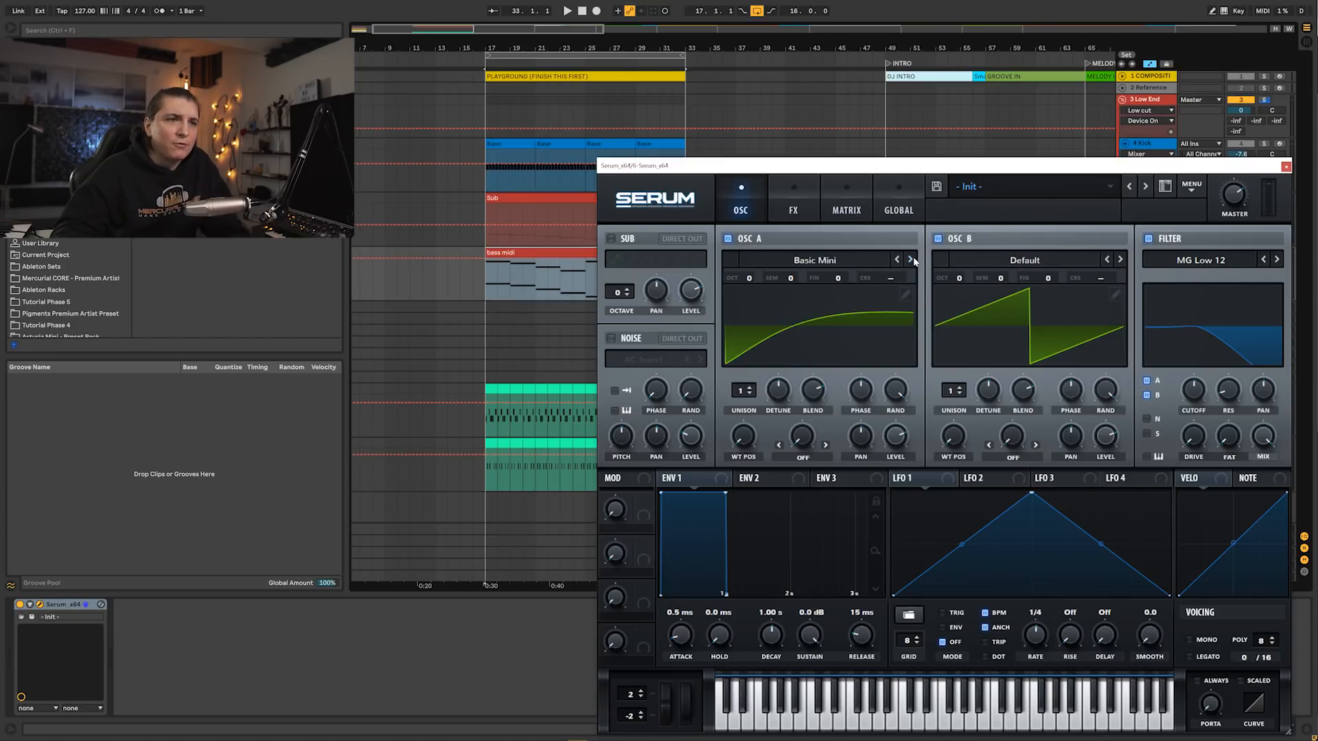
{"action": "left_click", "coordinate": [1120, 259]}
{"action": "left_click", "coordinate": [1121, 259]}
{"action": "left_click", "coordinate": [1120, 259]}
{"action": "left_click", "coordinate": [1121, 259]}
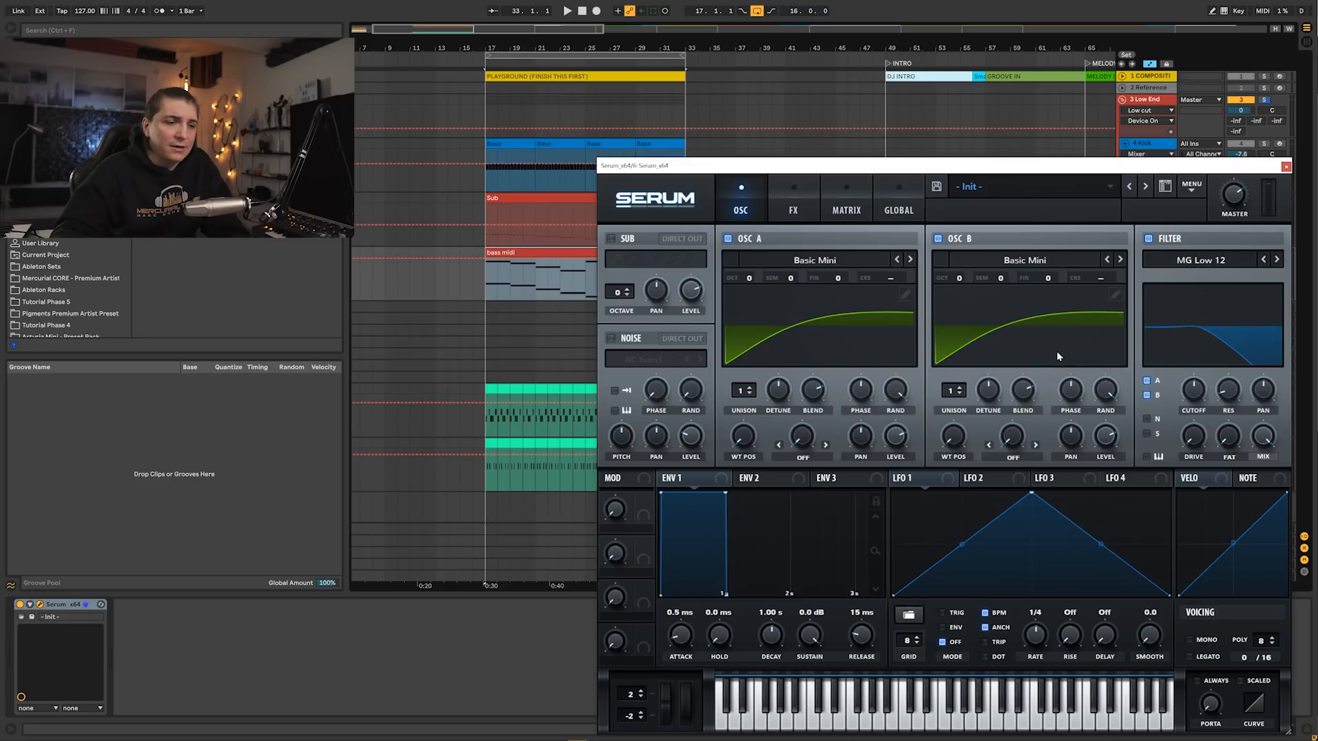
- Detune the oscillators by setting the fine tuning to -9 for A and 14 for B, and listen to the sound
{"action": "left_click_drag", "start_coordinate": [1048, 277], "coordinate": [1053, 270]}
{"action": "left_click_drag", "start_coordinate": [837, 278], "coordinate": [838, 290]}
{"action": "left_click_drag", "start_coordinate": [1214, 165], "coordinate": [1155, 146]}
{"action": "left_click_drag", "start_coordinate": [1154, 146], "coordinate": [1154, 148]}
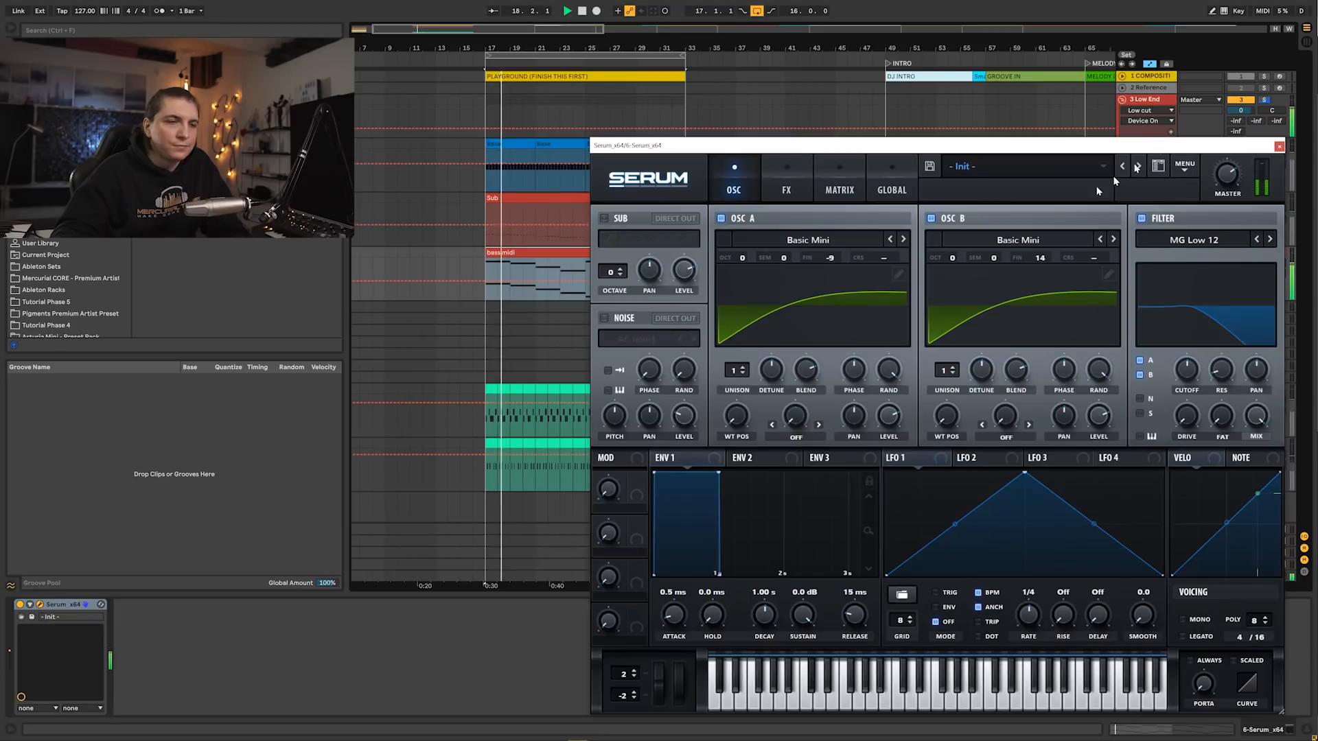
{"action": "key", "text": "space"}
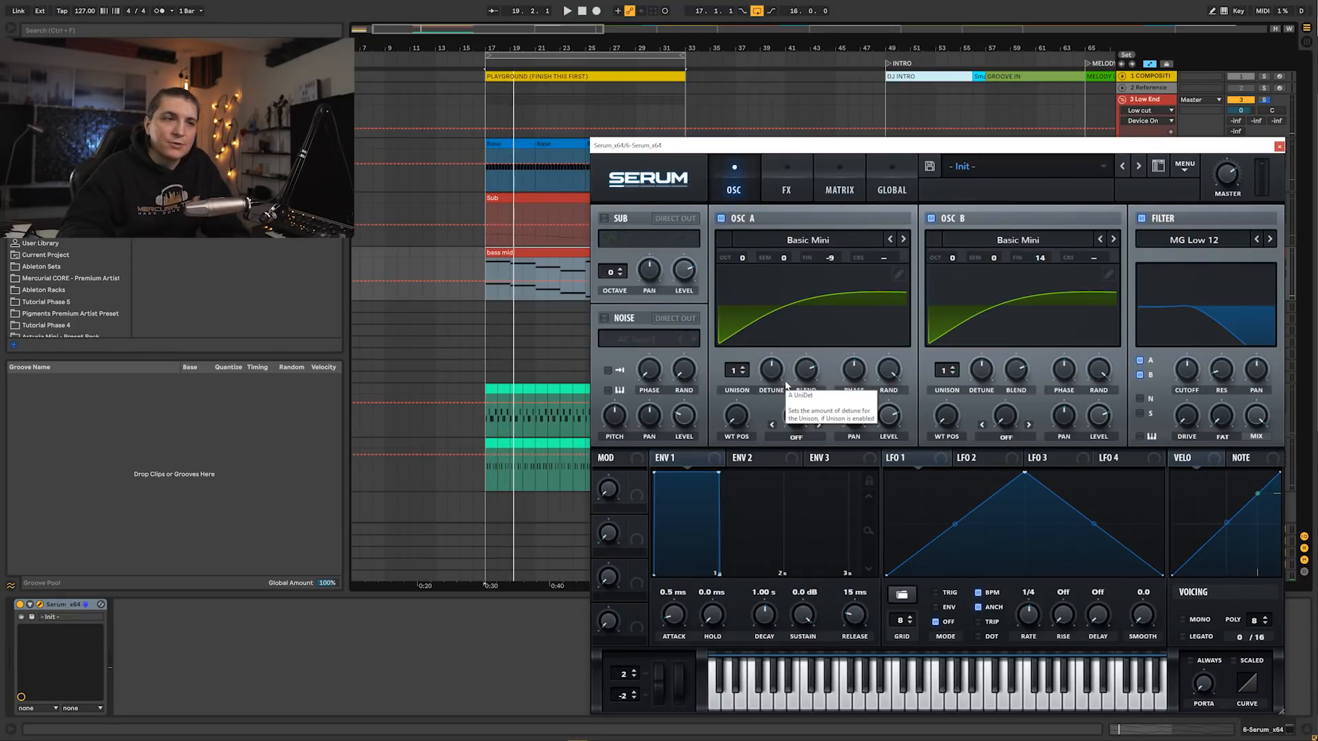
- Set unison to 3 voices on oscillator A and 7 on oscillator B, and adjust the filter's resonance and drive during playback
{"action": "left_click_drag", "start_coordinate": [737, 370], "coordinate": [774, 386]}
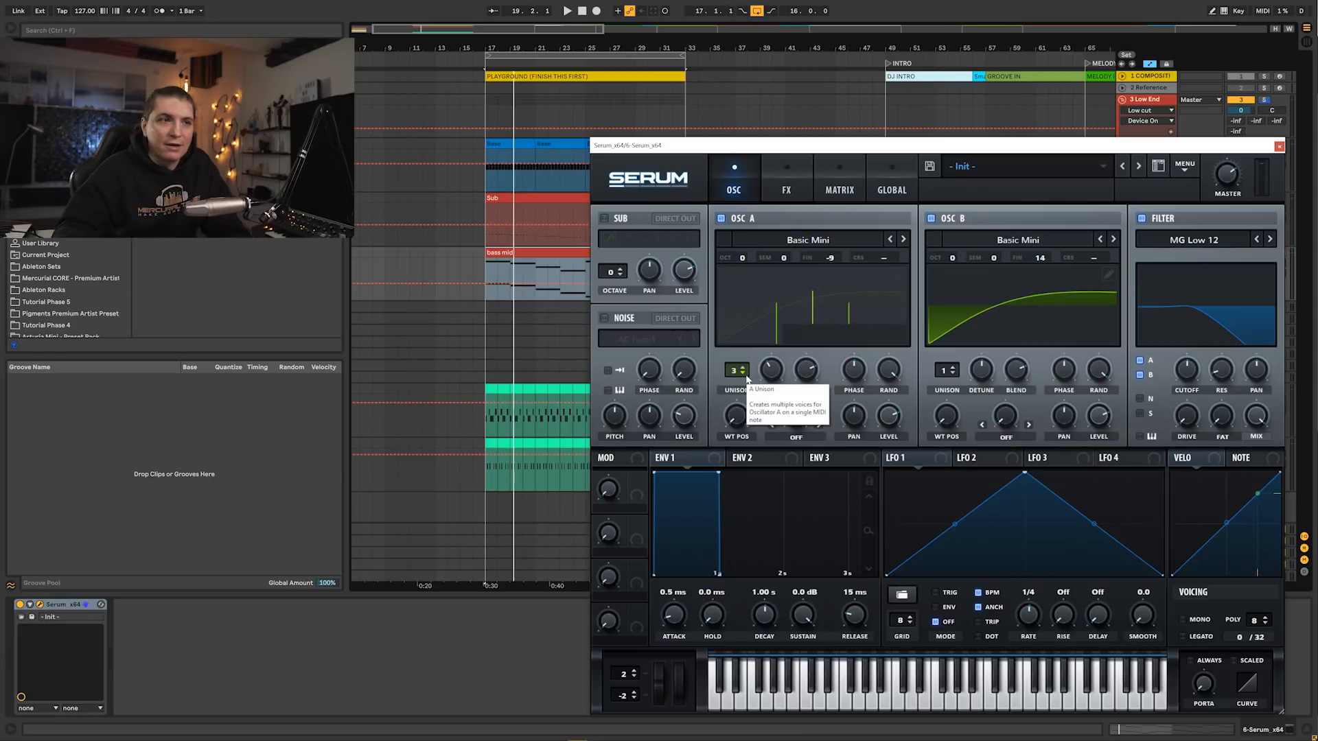
{"action": "key", "text": "space"}
{"action": "left_click_drag", "start_coordinate": [945, 370], "coordinate": [954, 311]}
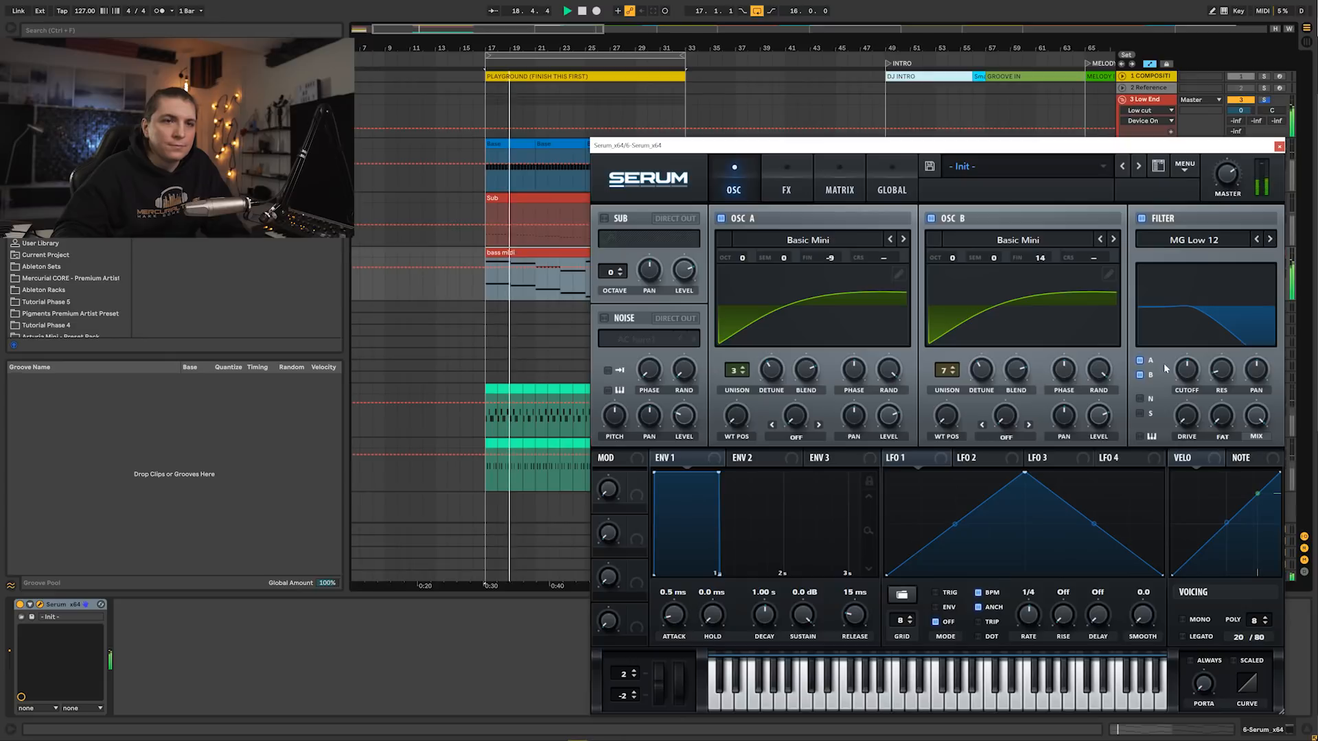
{"action": "left_click_drag", "start_coordinate": [1190, 421], "coordinate": [1192, 365]}
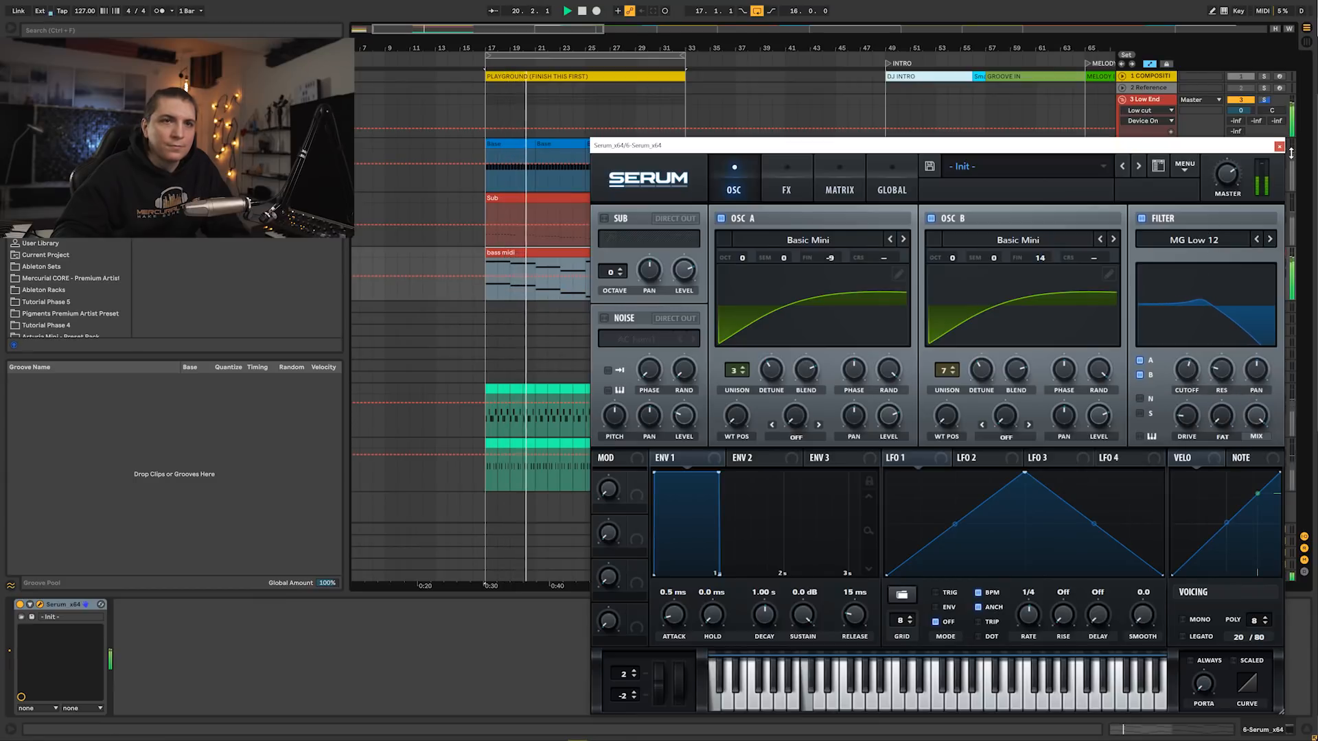
{"action": "key", "text": "space"}
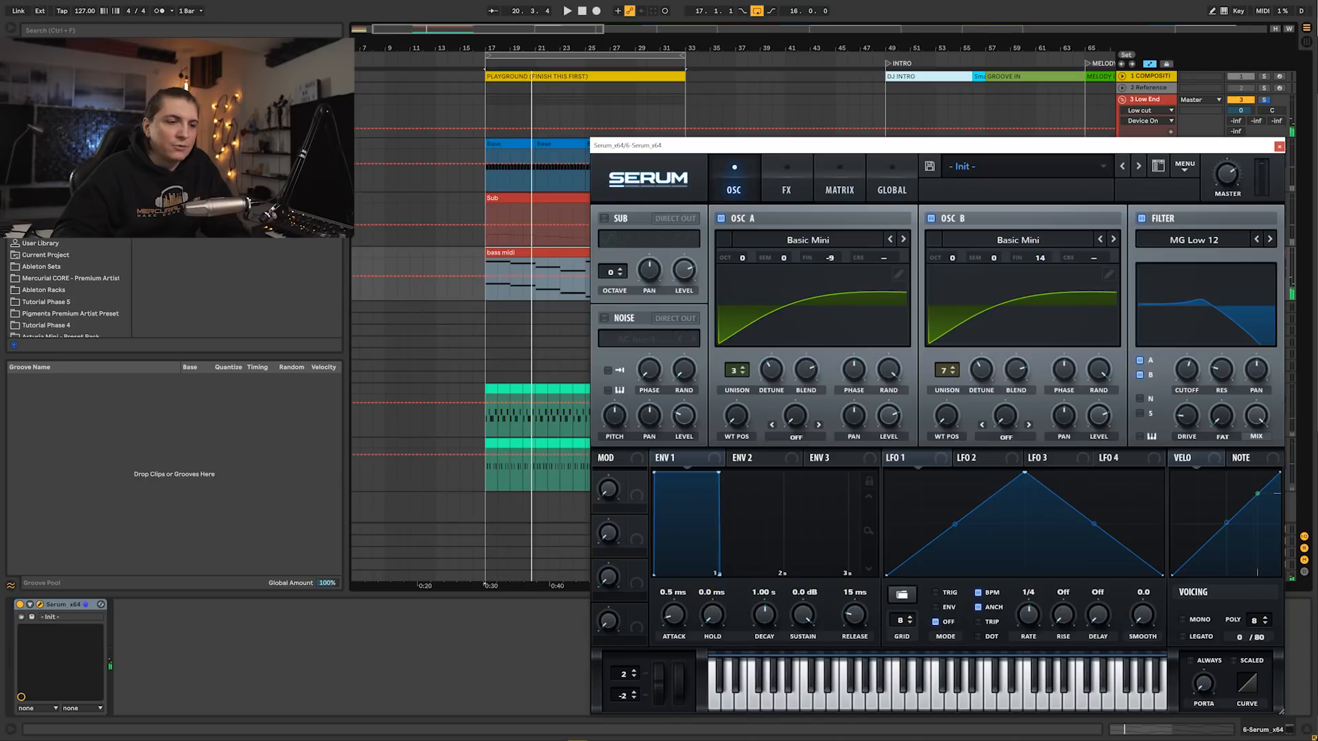
- Enable the Tube distortion in the new Serum's effects and play the bass layer with it
{"action": "left_click", "coordinate": [791, 170]}
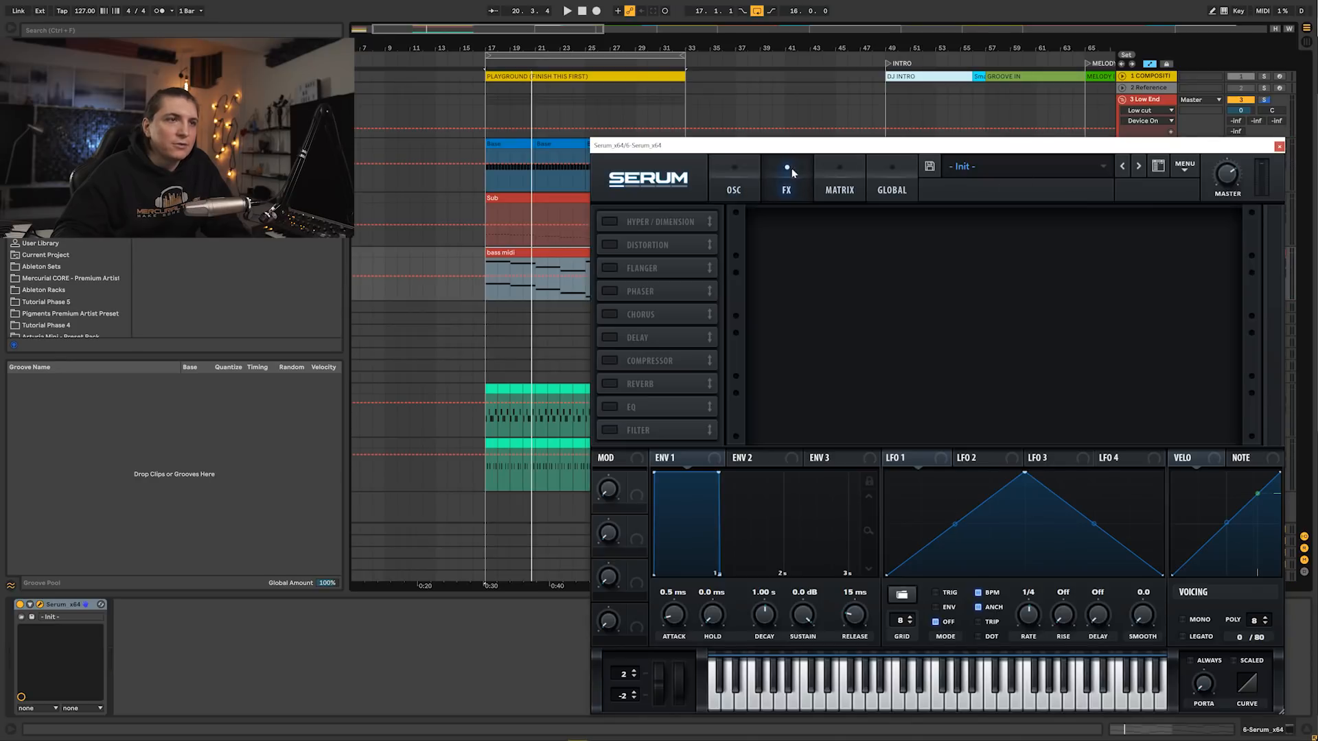
{"action": "left_click", "coordinate": [611, 246]}
{"action": "key", "text": "space"}
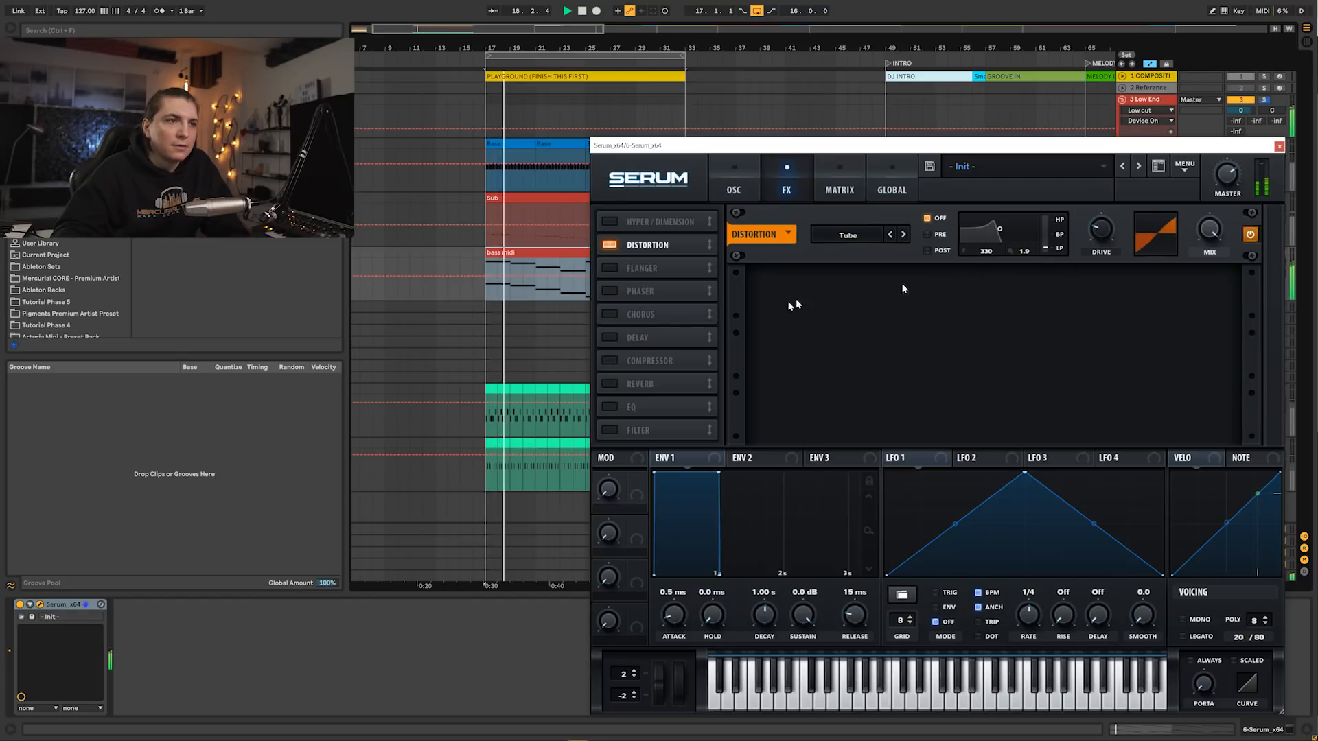
- Enable the chorus with a reduced mix, and enable the compressor and adjust its threshold
{"action": "left_click", "coordinate": [609, 314]}
{"action": "left_click_drag", "start_coordinate": [1215, 316], "coordinate": [1218, 337]}
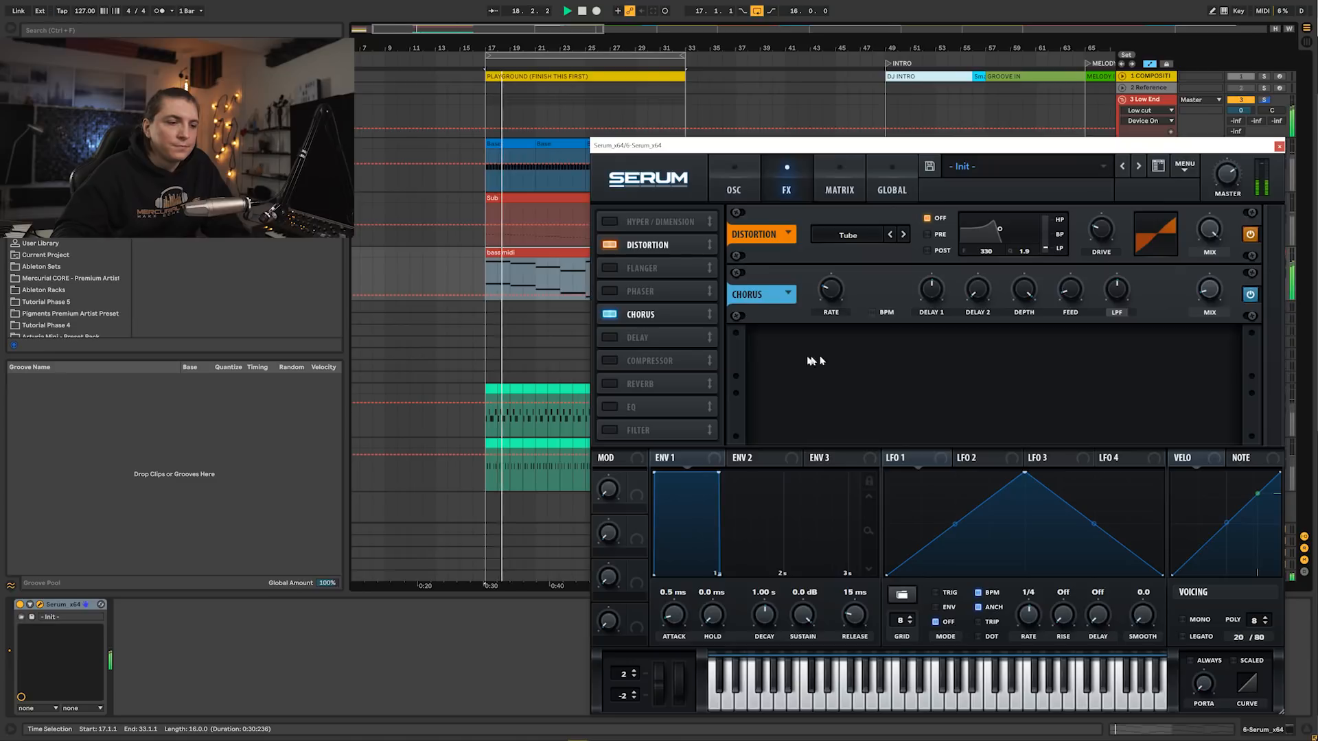
{"action": "left_click", "coordinate": [636, 361]}
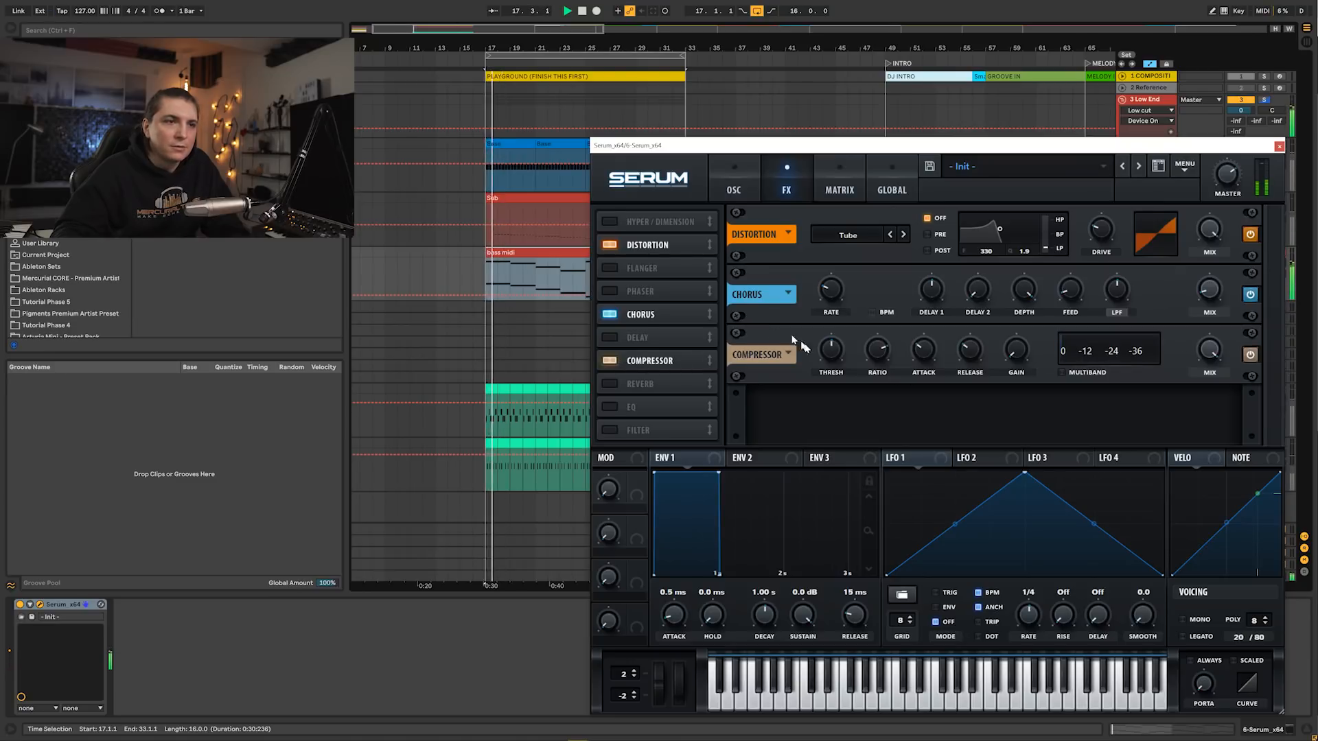
{"action": "mouse_move", "coordinate": [831, 346]}
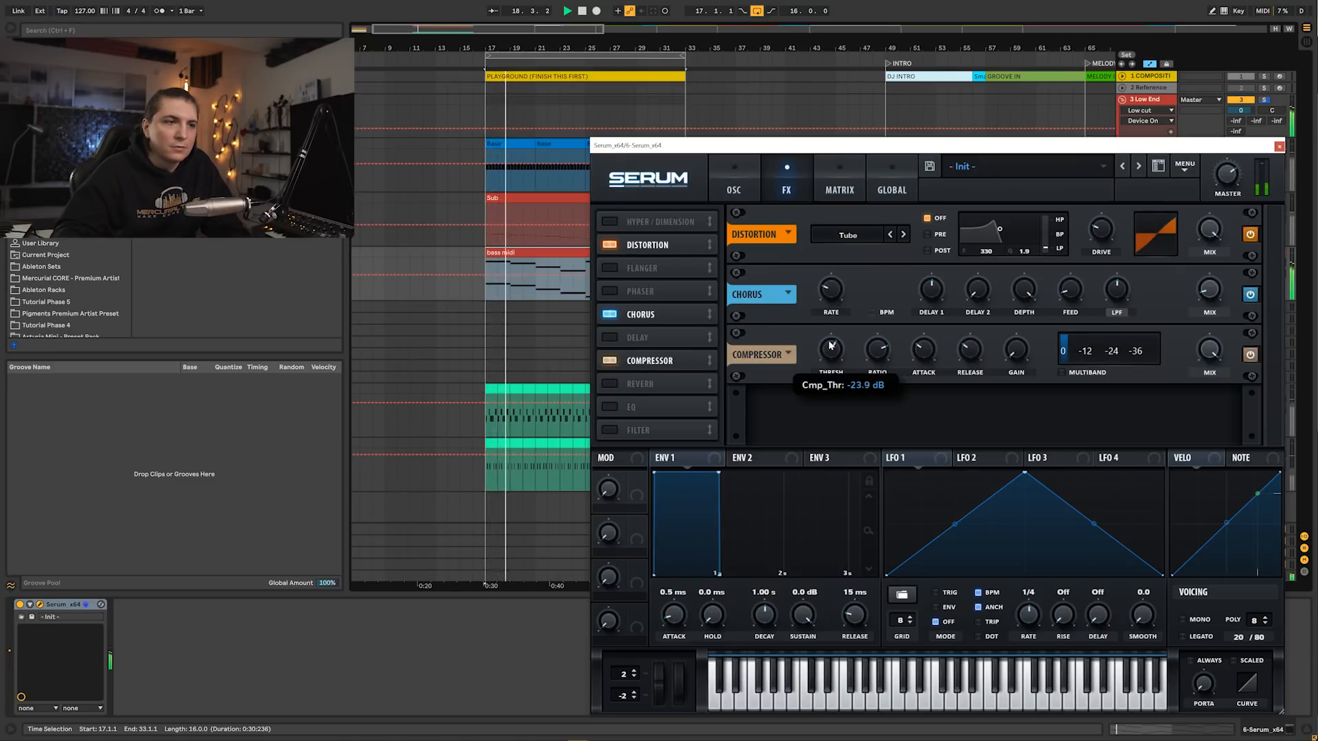
- Enable the MG Low 6 effects filter and set its resonance to 26% and its cutoff to about 471 Hz during playback
{"action": "left_click", "coordinate": [610, 431]}
{"action": "key", "text": "space"}
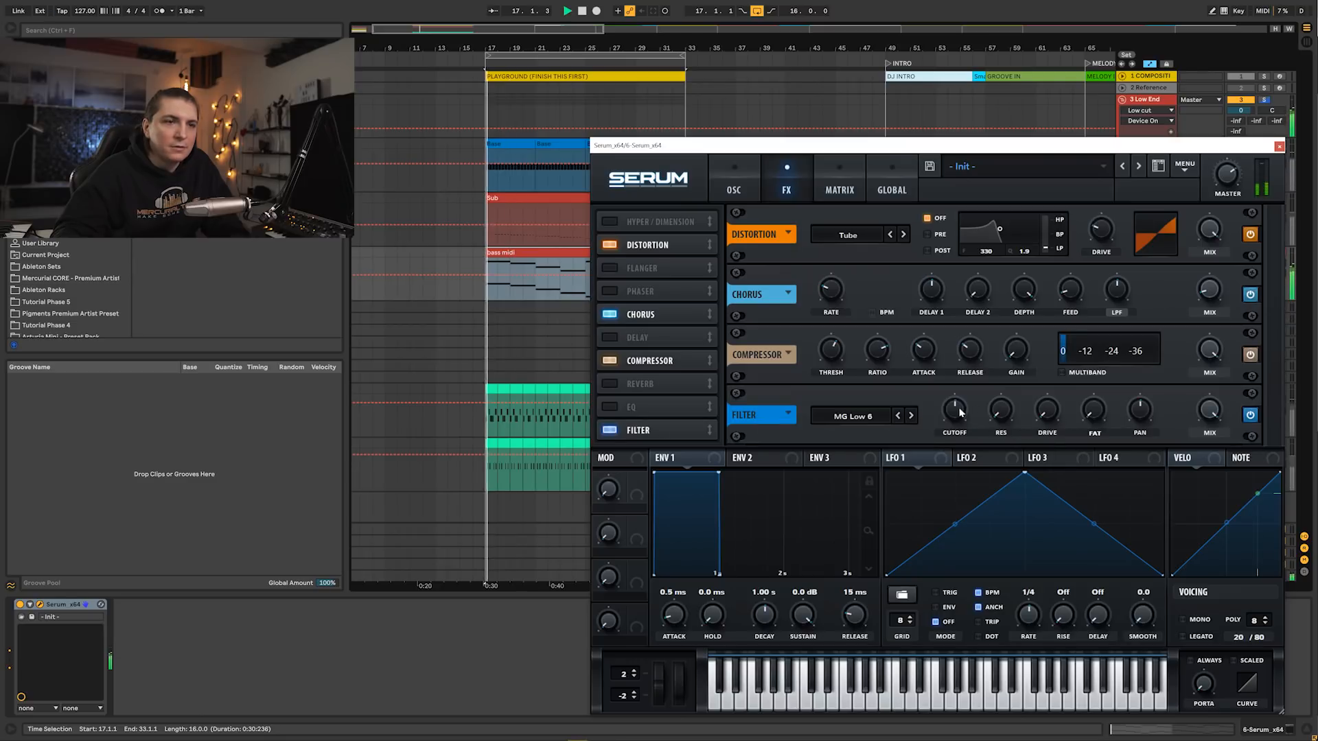
{"action": "mouse_move", "coordinate": [1002, 414]}
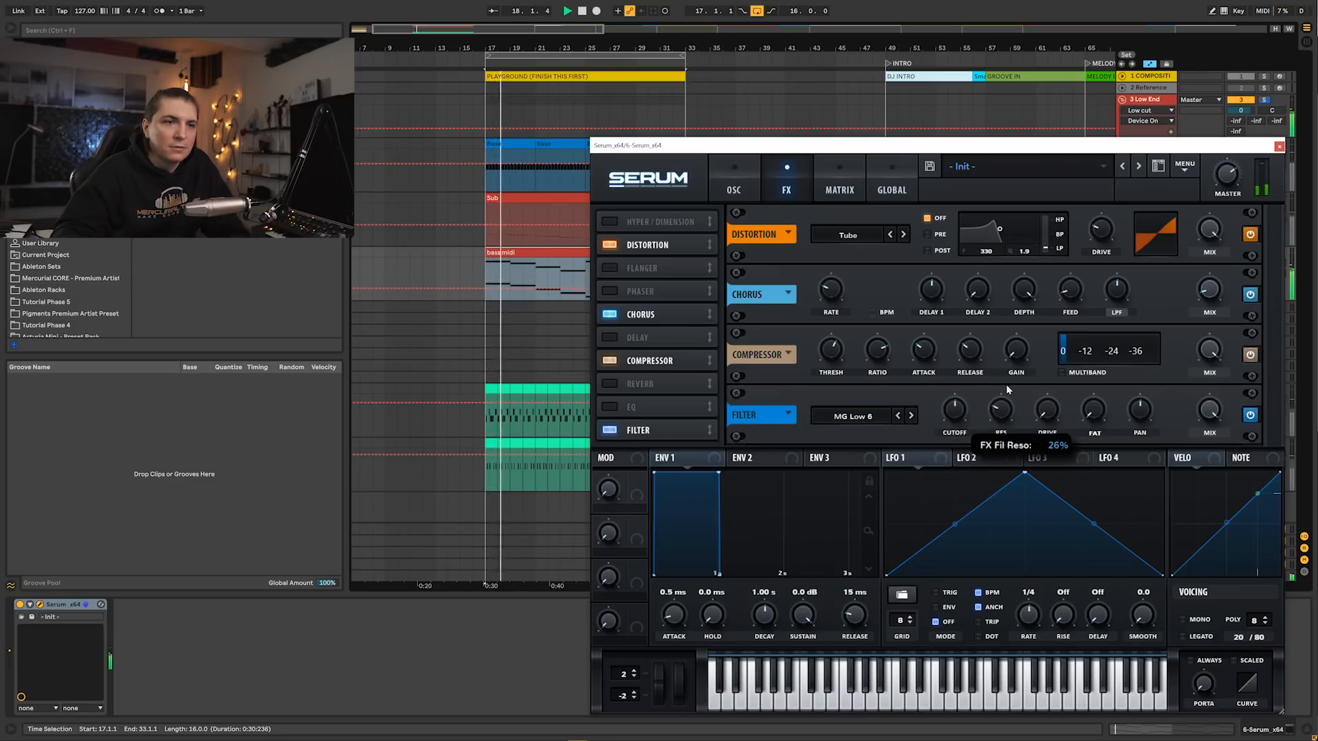
{"action": "mouse_move", "coordinate": [955, 407]}
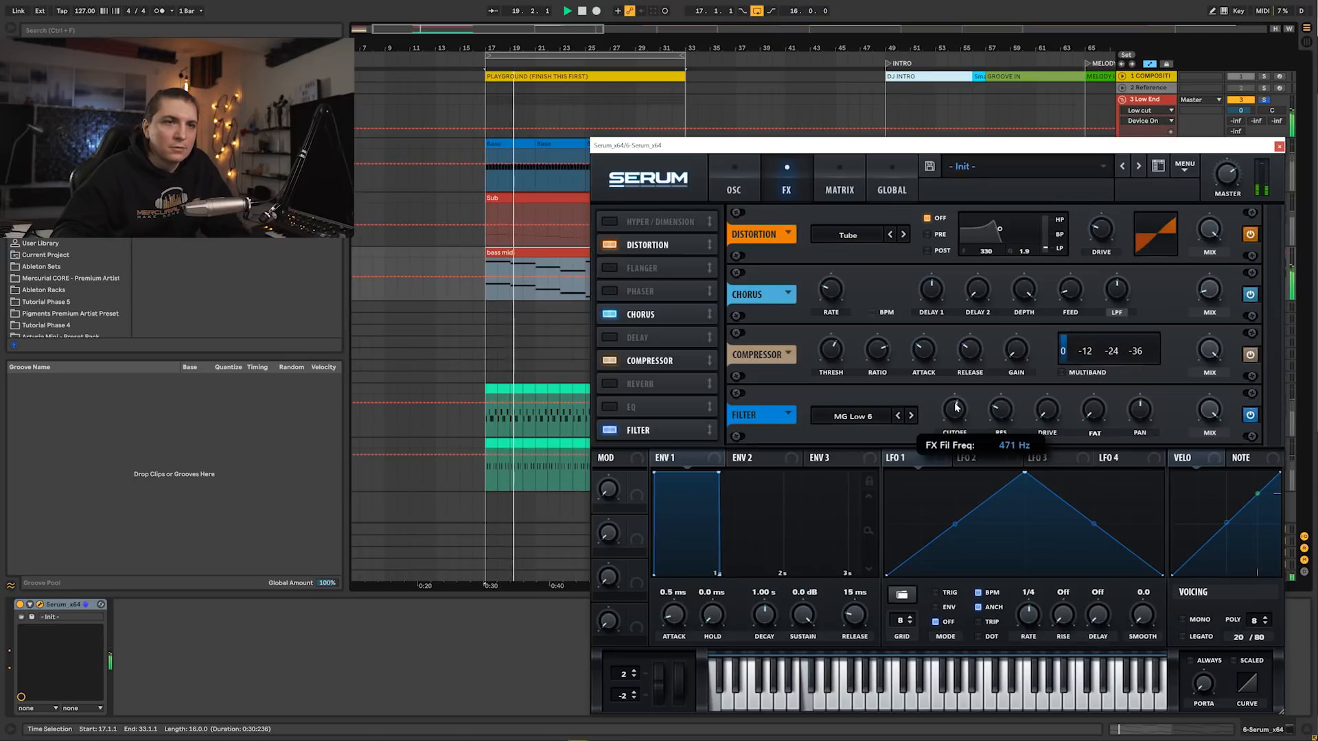
{"action": "key", "text": "space"}
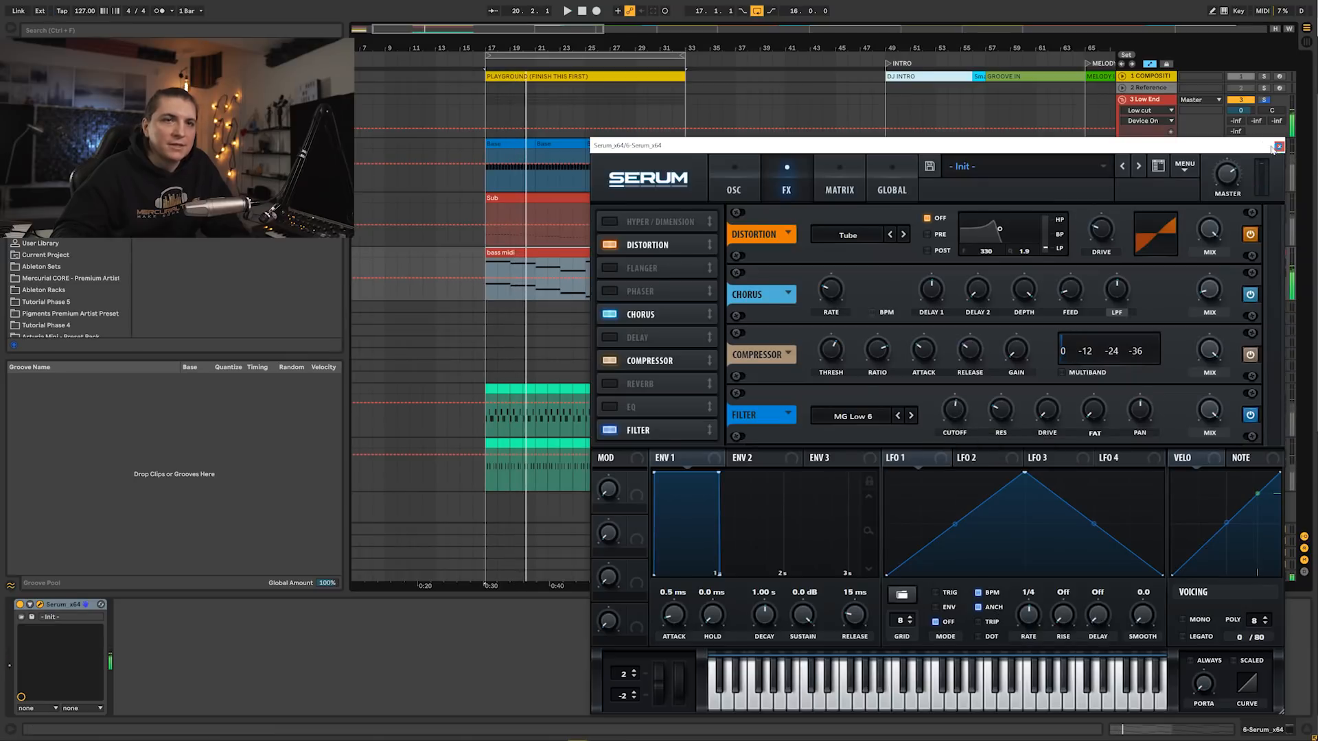
- Close Serum, add an EQ Eight to its track and change band 1 to a steep low cut
{"action": "left_click", "coordinate": [1278, 146]}
{"action": "left_click", "coordinate": [1156, 253]}
{"action": "key", "text": "ctrl+f"}
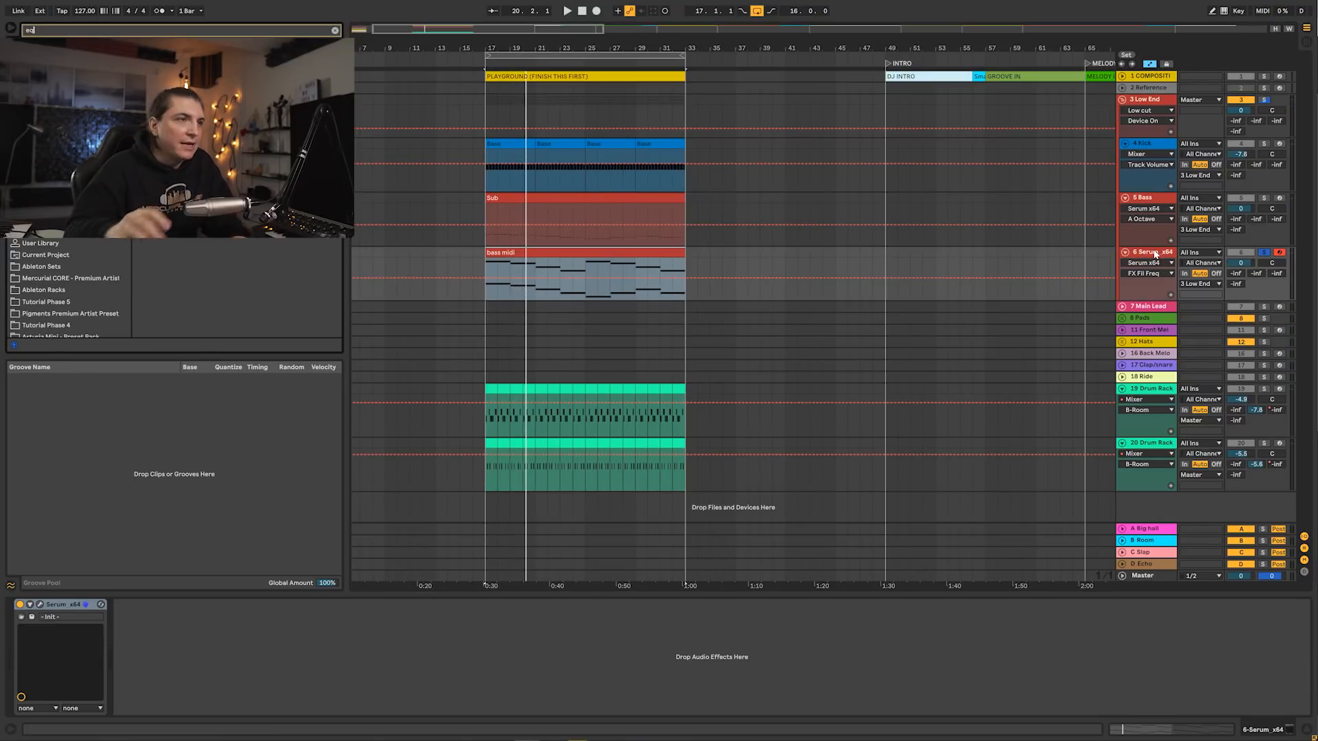
{"action": "type", "text": "eq"}
{"action": "left_click_drag", "start_coordinate": [165, 68], "coordinate": [218, 698]}
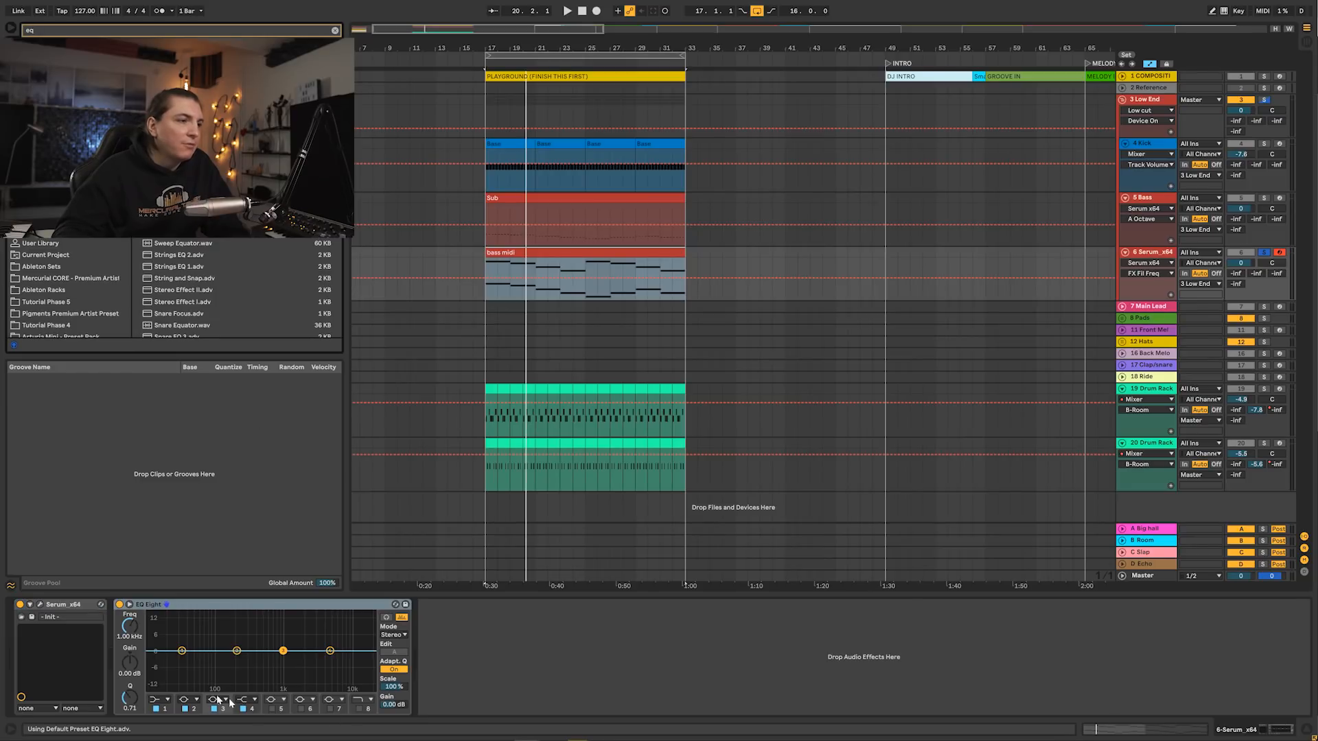
{"action": "left_click", "coordinate": [153, 698]}
{"action": "left_click", "coordinate": [163, 624]}
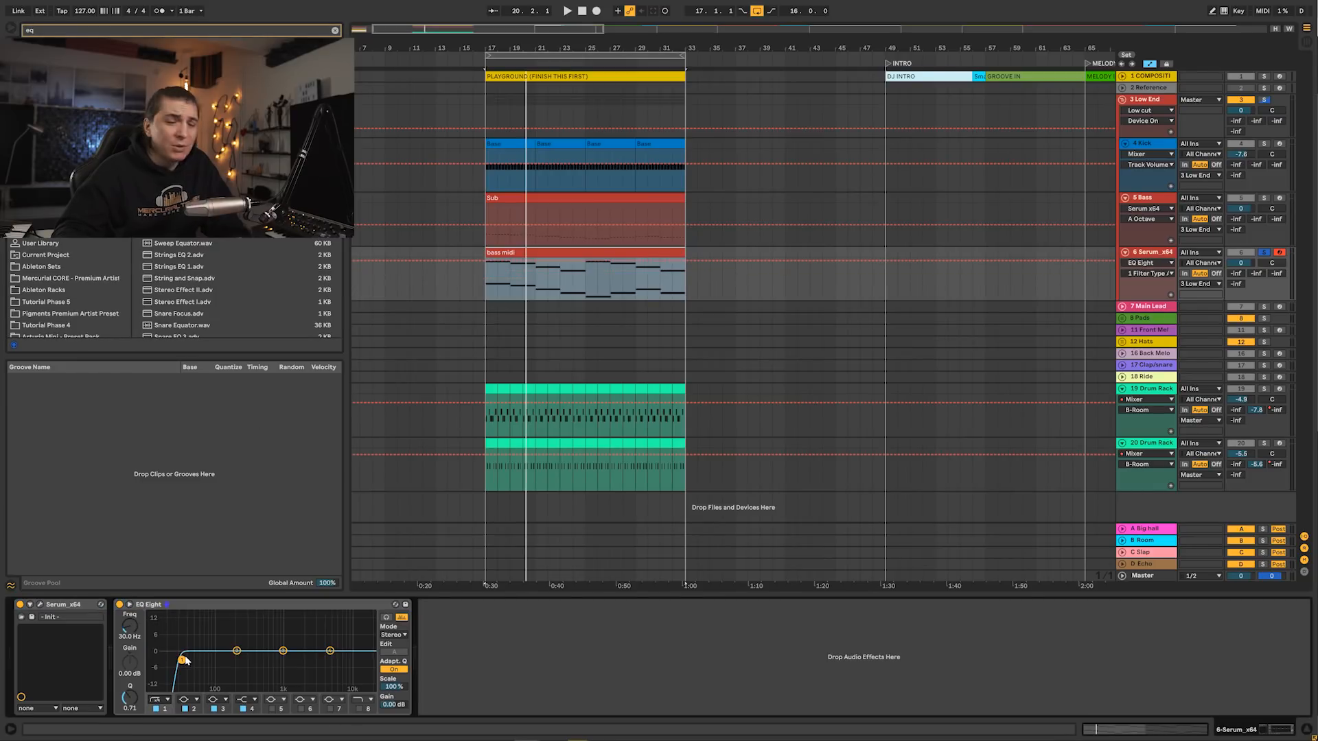
- Raise the mid-bass EQ Eight low cut during playback, enable band 8 as a high cut and lower it to about 625 Hz
{"action": "key", "text": "space"}
{"action": "left_click_drag", "start_coordinate": [182, 659], "coordinate": [214, 659]}
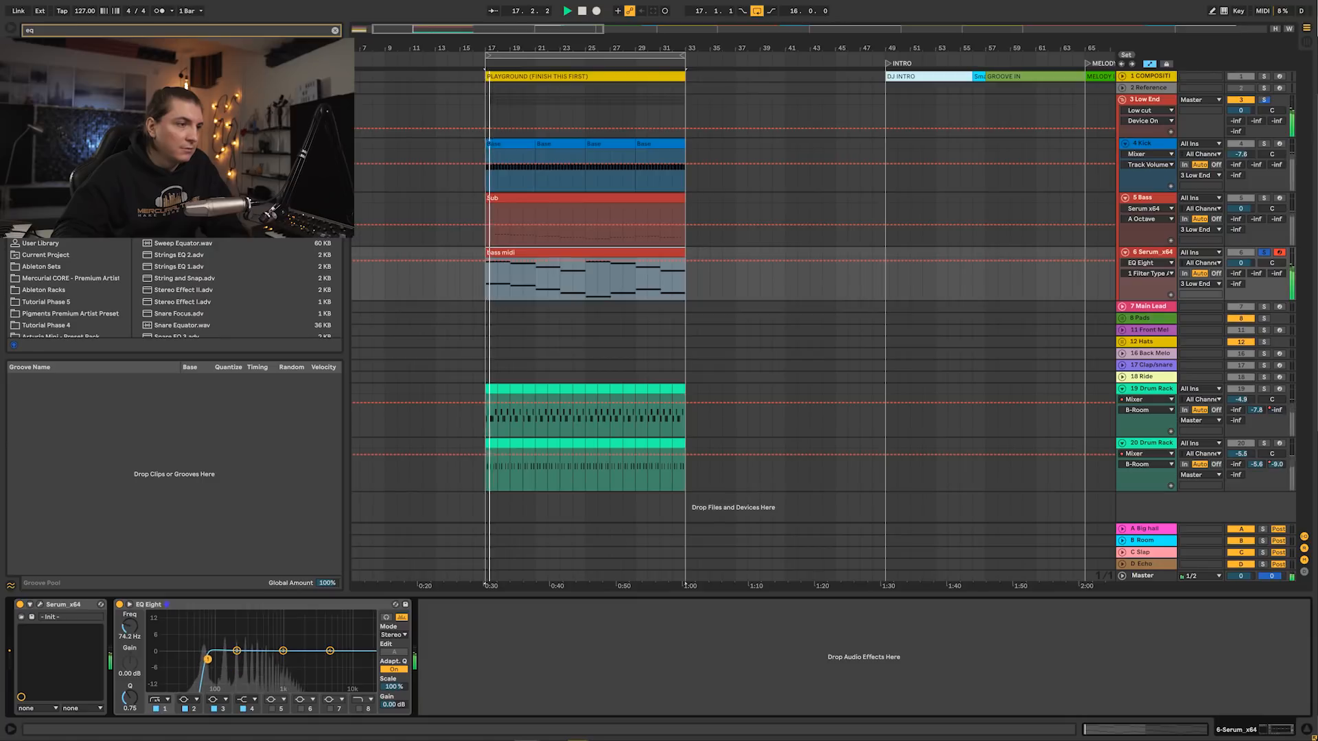
{"action": "left_click", "coordinate": [358, 708]}
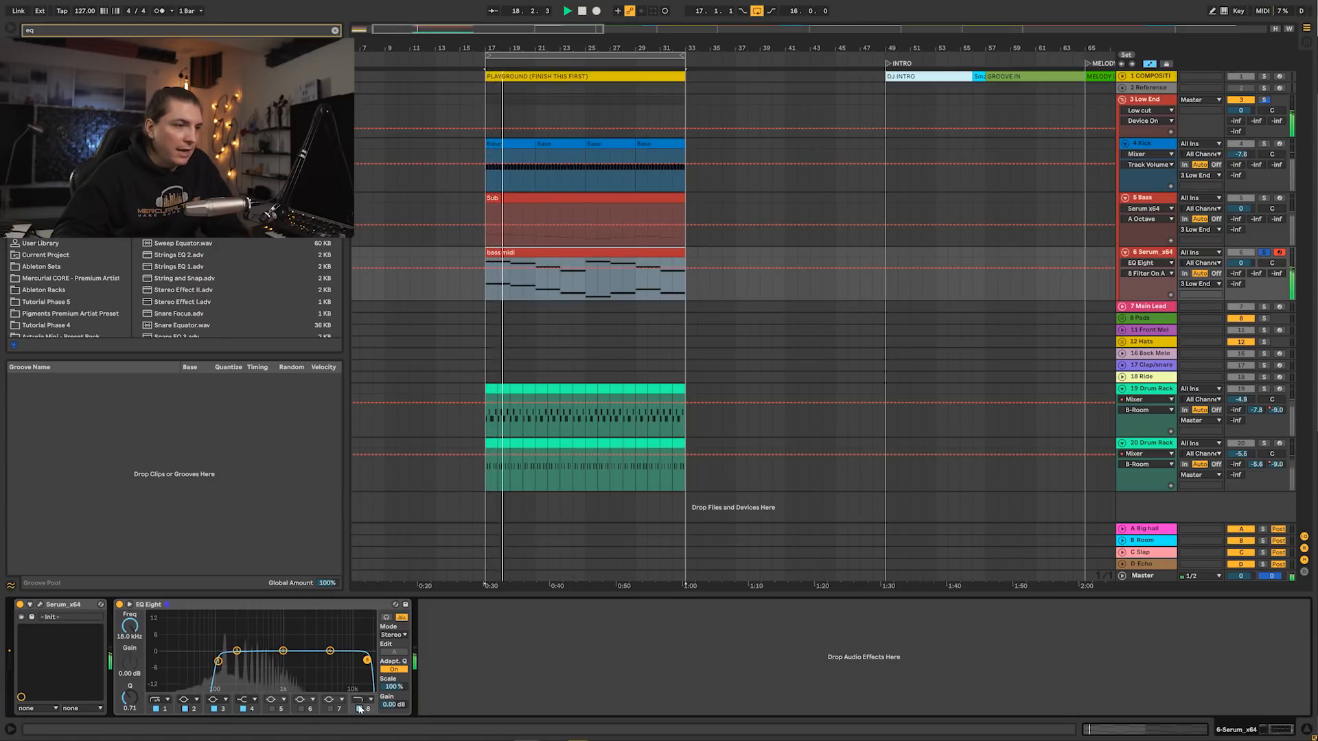
{"action": "left_click_drag", "start_coordinate": [371, 651], "coordinate": [269, 653]}
- Unsolo the mid-bass Serum track and lower its volume to about -6 dB while playing the full mix
{"action": "left_click", "coordinate": [1264, 252]}
{"action": "key", "text": "space"}
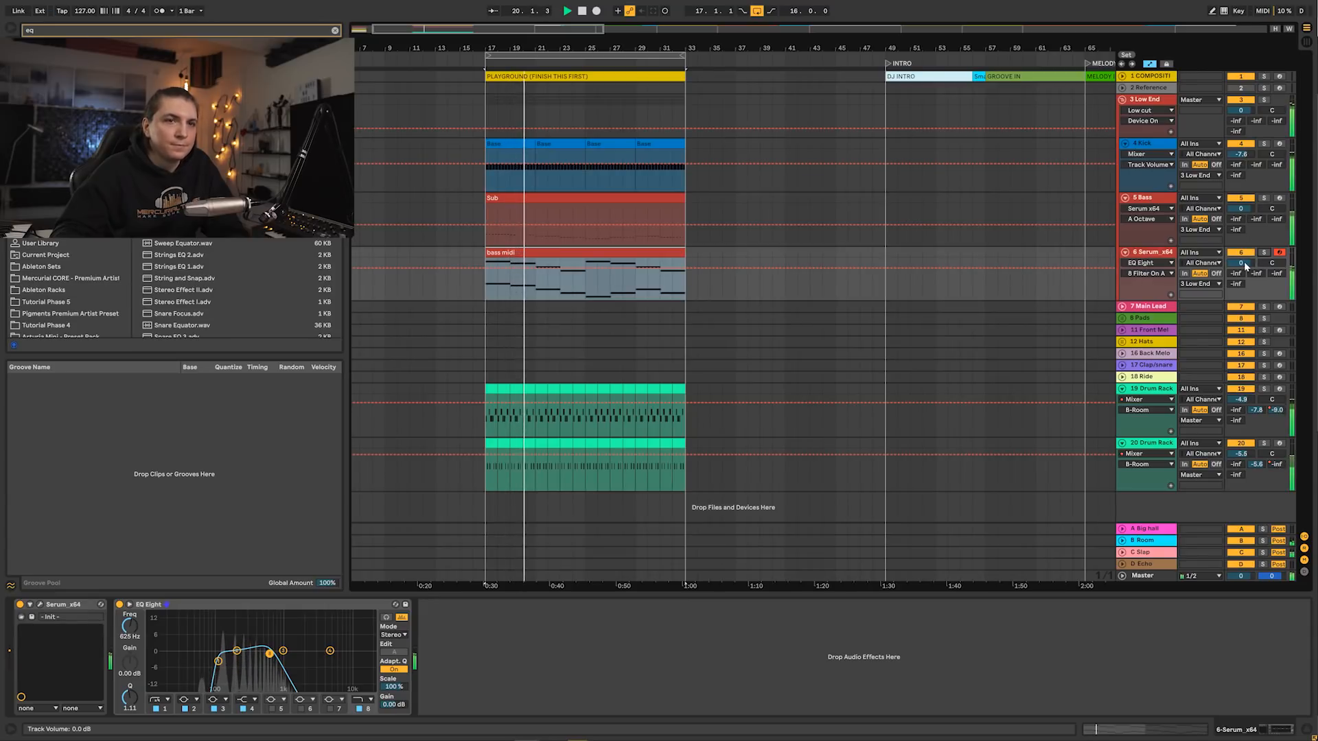
{"action": "left_click_drag", "start_coordinate": [1241, 263], "coordinate": [1241, 298]}
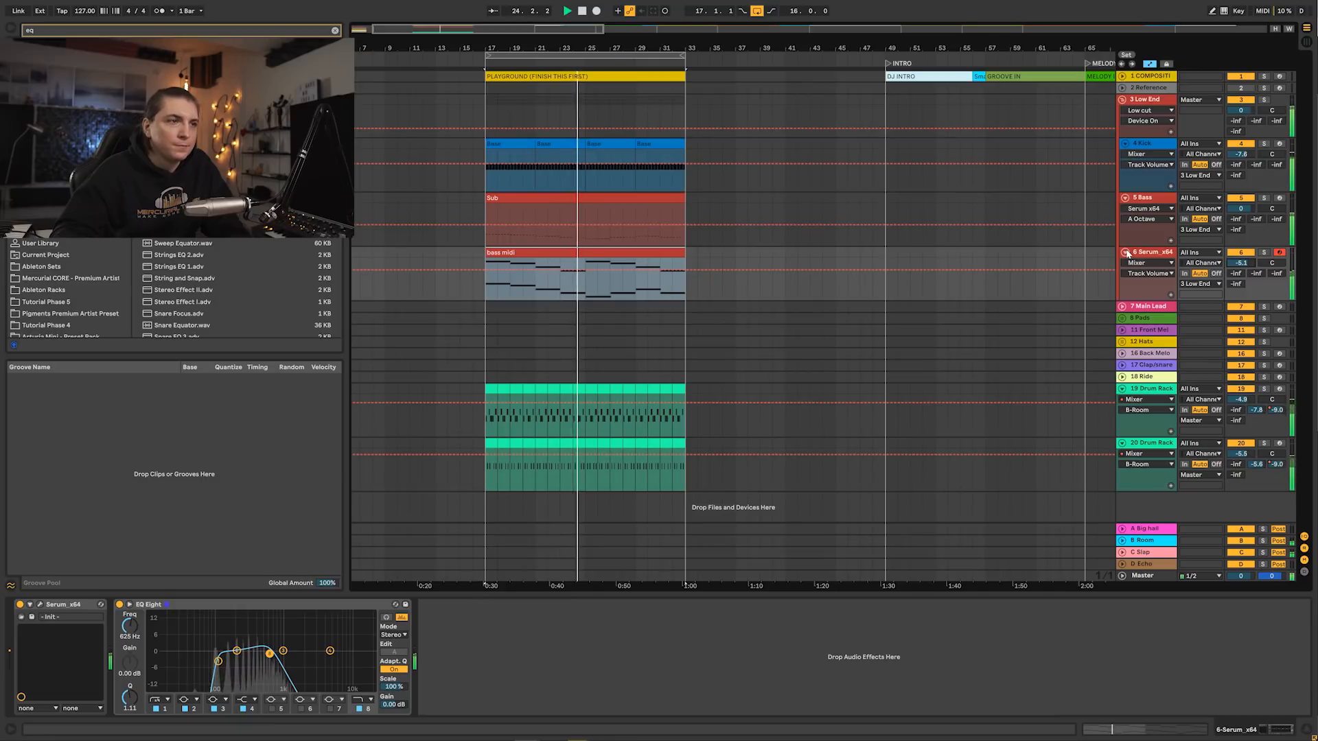
- Add a Compressor to the mid-bass Serum track and set its sidechain source to 4 Kick
{"action": "key", "text": "space"}
{"action": "key", "text": "ctrl+f"}
{"action": "type", "text": "compri"}
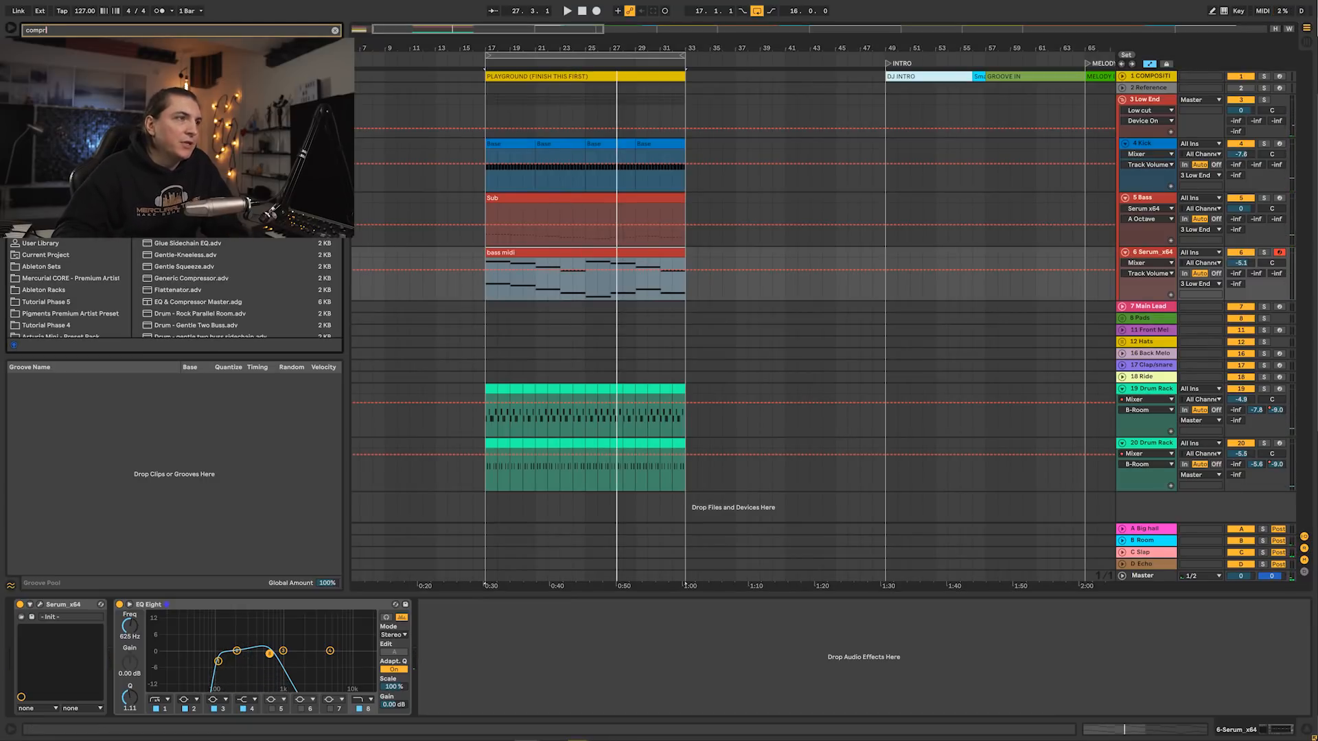
{"action": "key", "text": "Return"}
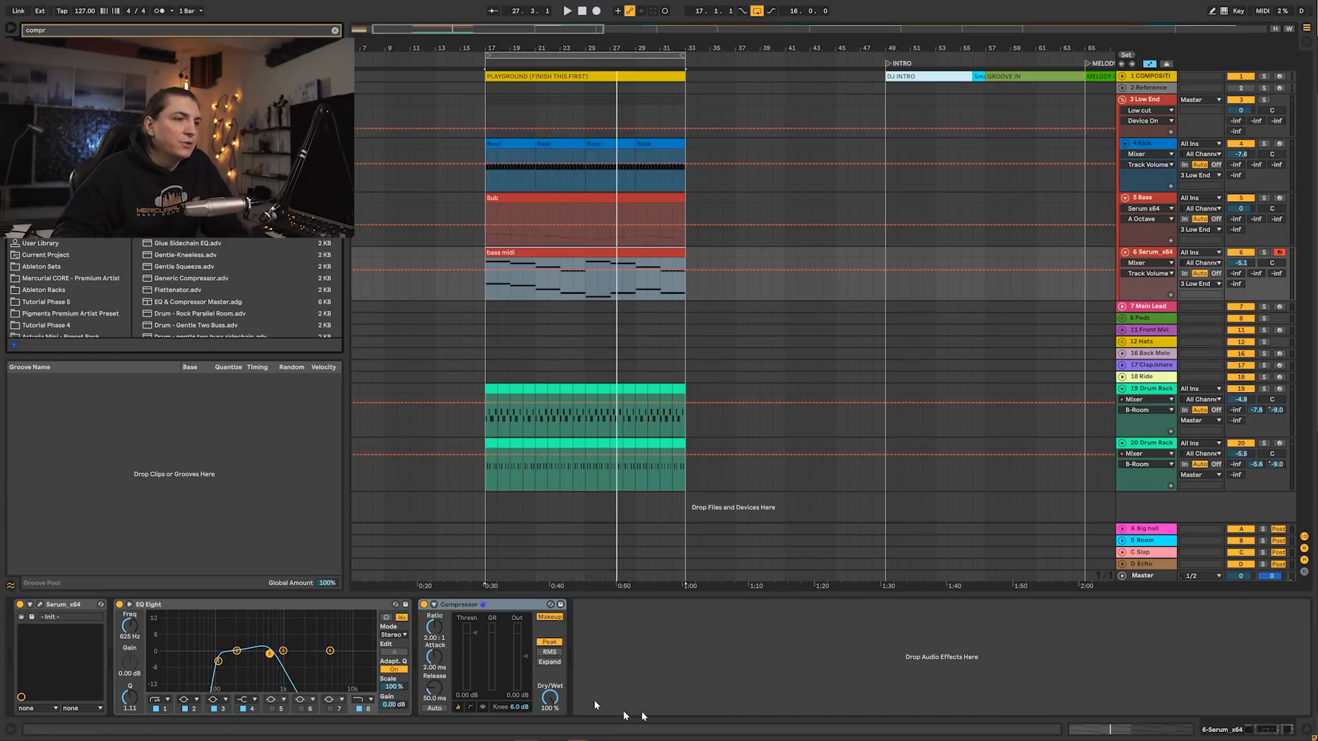
{"action": "left_click", "coordinate": [434, 611]}
{"action": "left_click", "coordinate": [443, 634]}
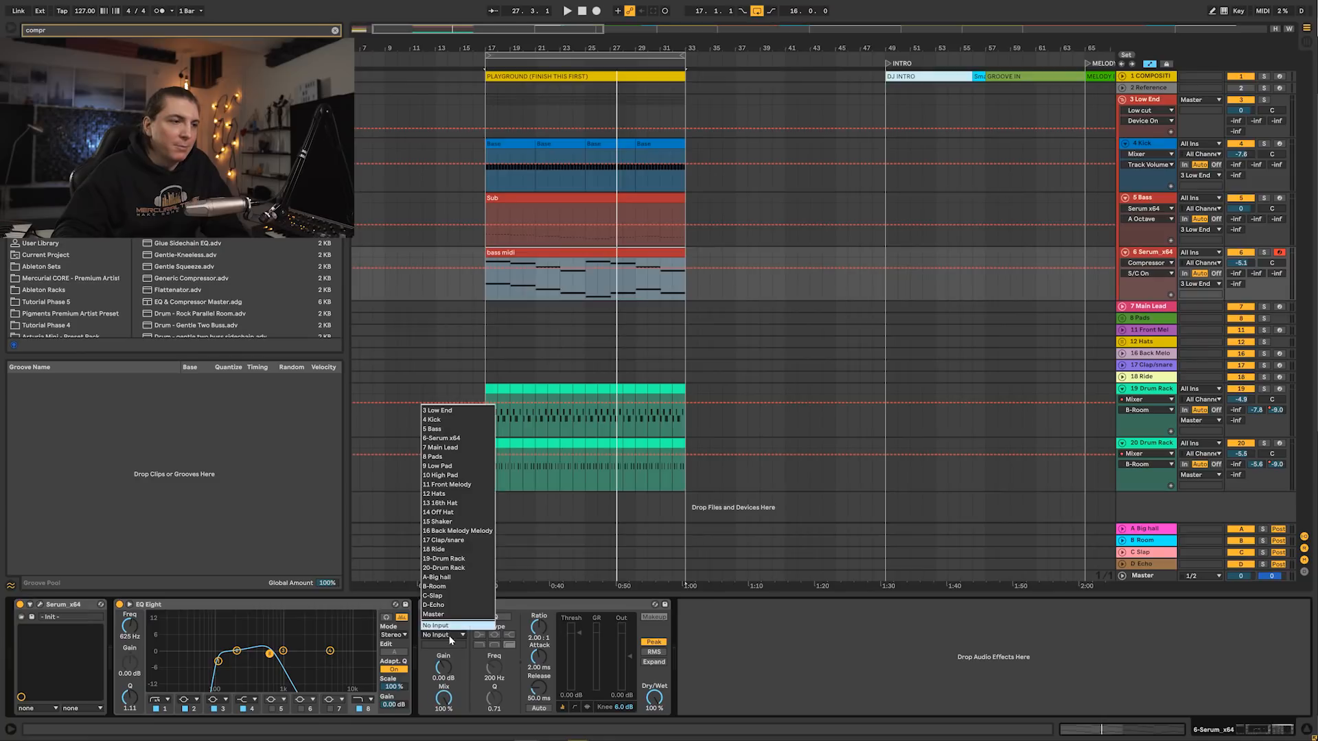
{"action": "left_click", "coordinate": [433, 420]}
- Set the sidechain compressor's ratio to inf:1, threshold to -10.5 dB and lookahead to 10 ms during playback
{"action": "left_click_drag", "start_coordinate": [540, 627], "coordinate": [539, 549]}
{"action": "key", "text": "space"}
{"action": "left_click_drag", "start_coordinate": [578, 634], "coordinate": [578, 661]}
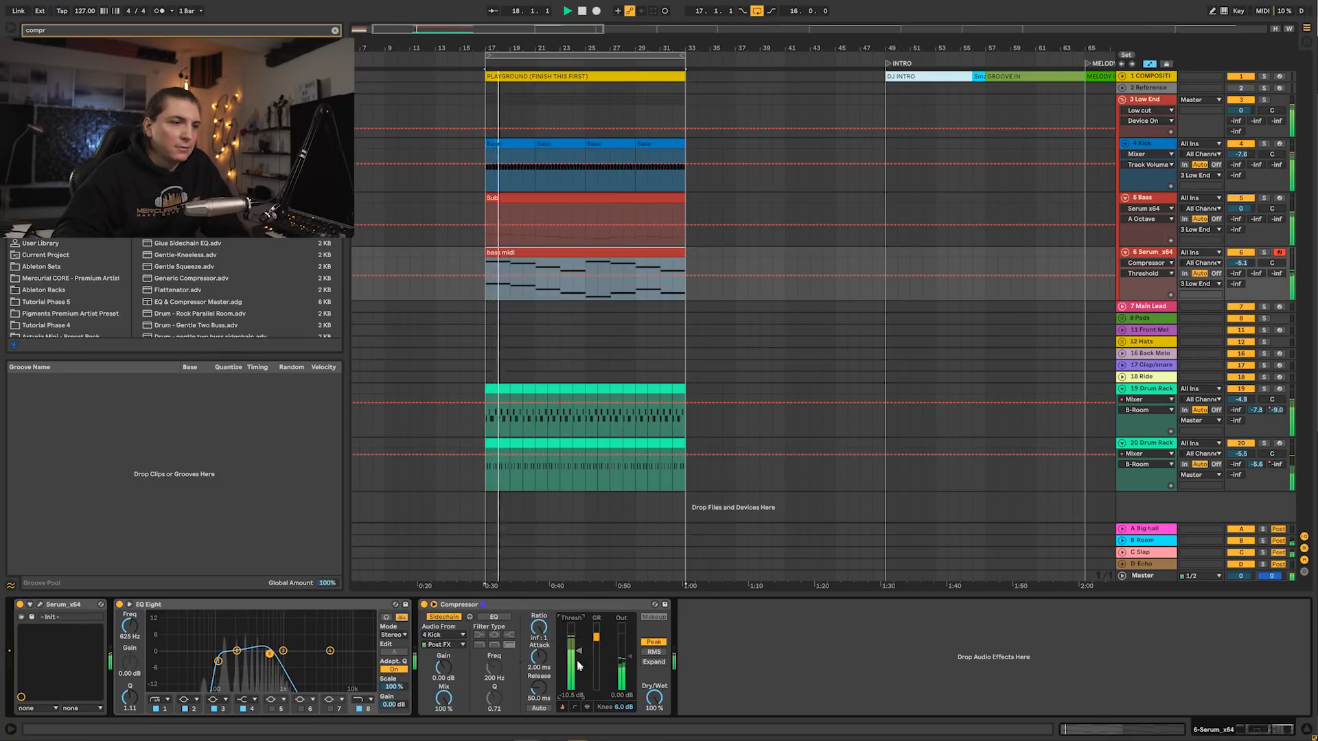
{"action": "left_click", "coordinate": [586, 707]}
{"action": "left_click", "coordinate": [663, 707]}
{"action": "left_click", "coordinate": [664, 735]}
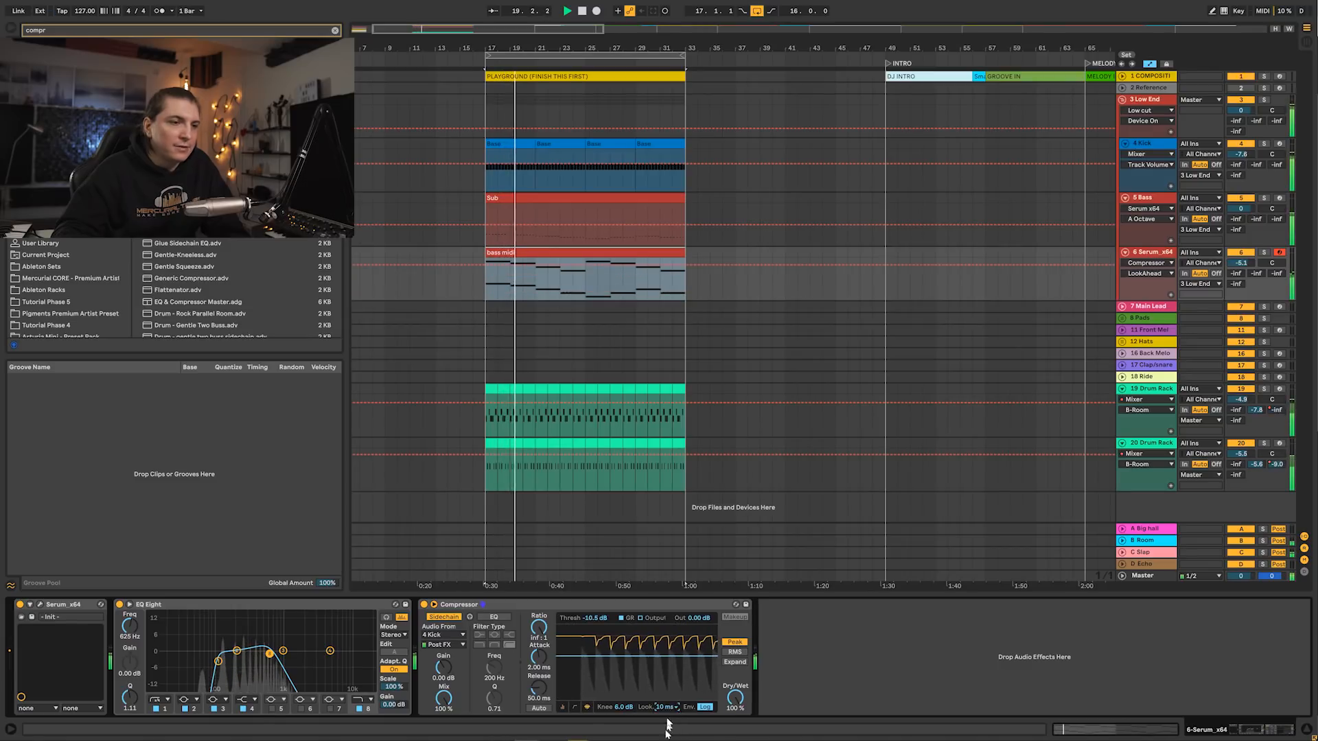
{"action": "left_click", "coordinate": [562, 707]}
{"action": "key", "text": "space"}
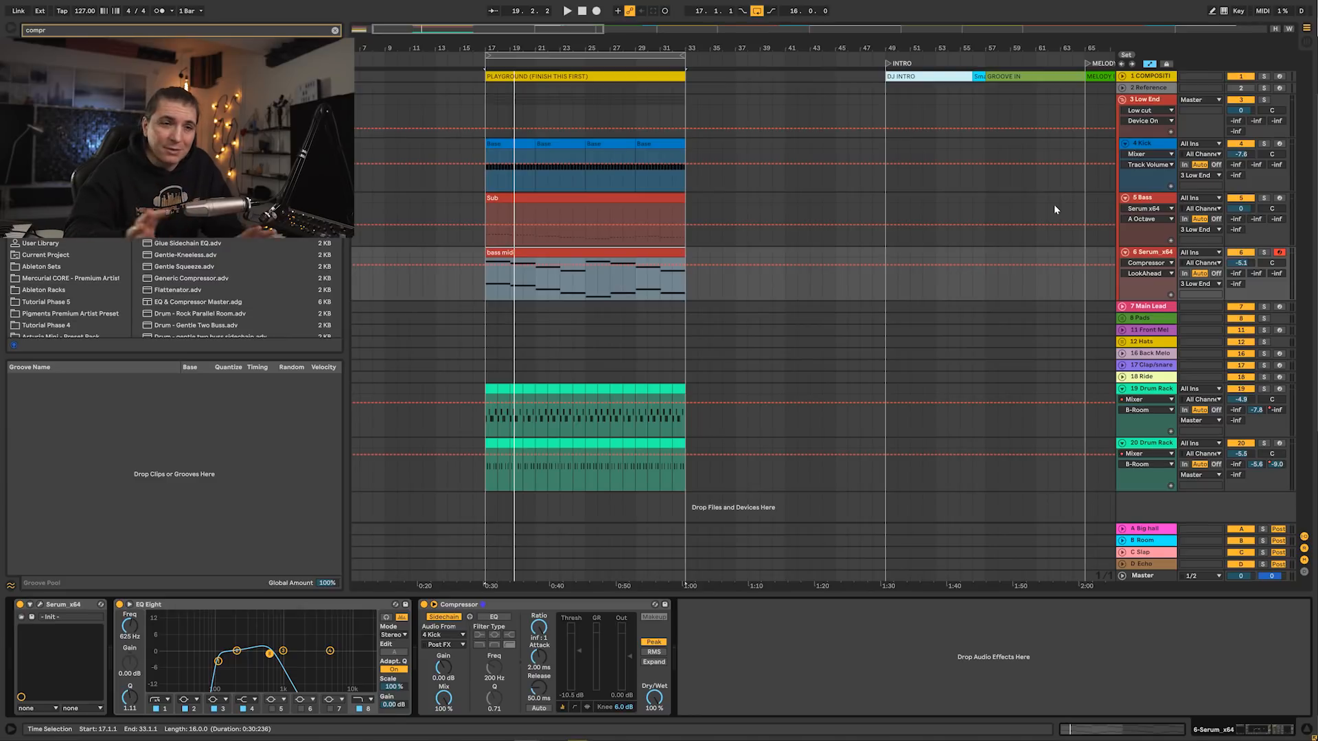
- Expand the Pads group and select its High Pad track
{"action": "left_click", "coordinate": [1157, 320]}
{"action": "left_click", "coordinate": [1122, 319]}
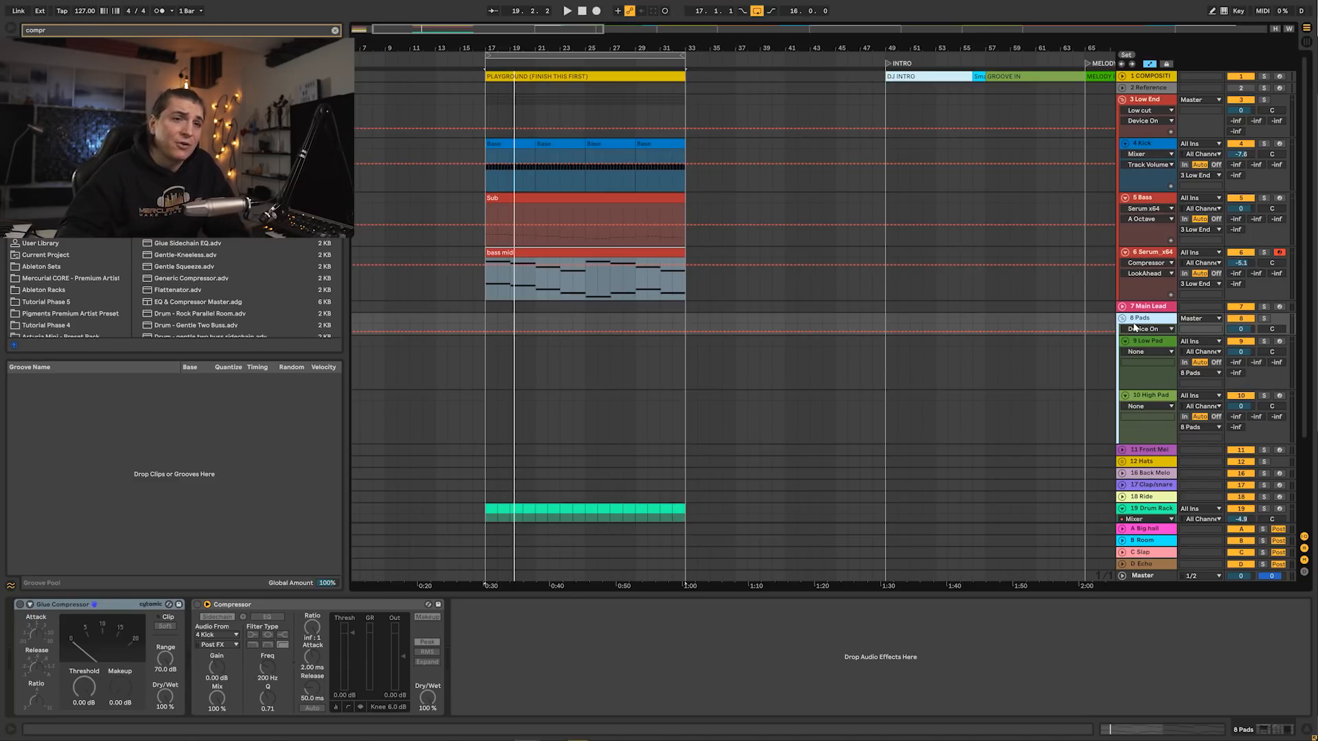
{"action": "left_click", "coordinate": [1153, 341]}
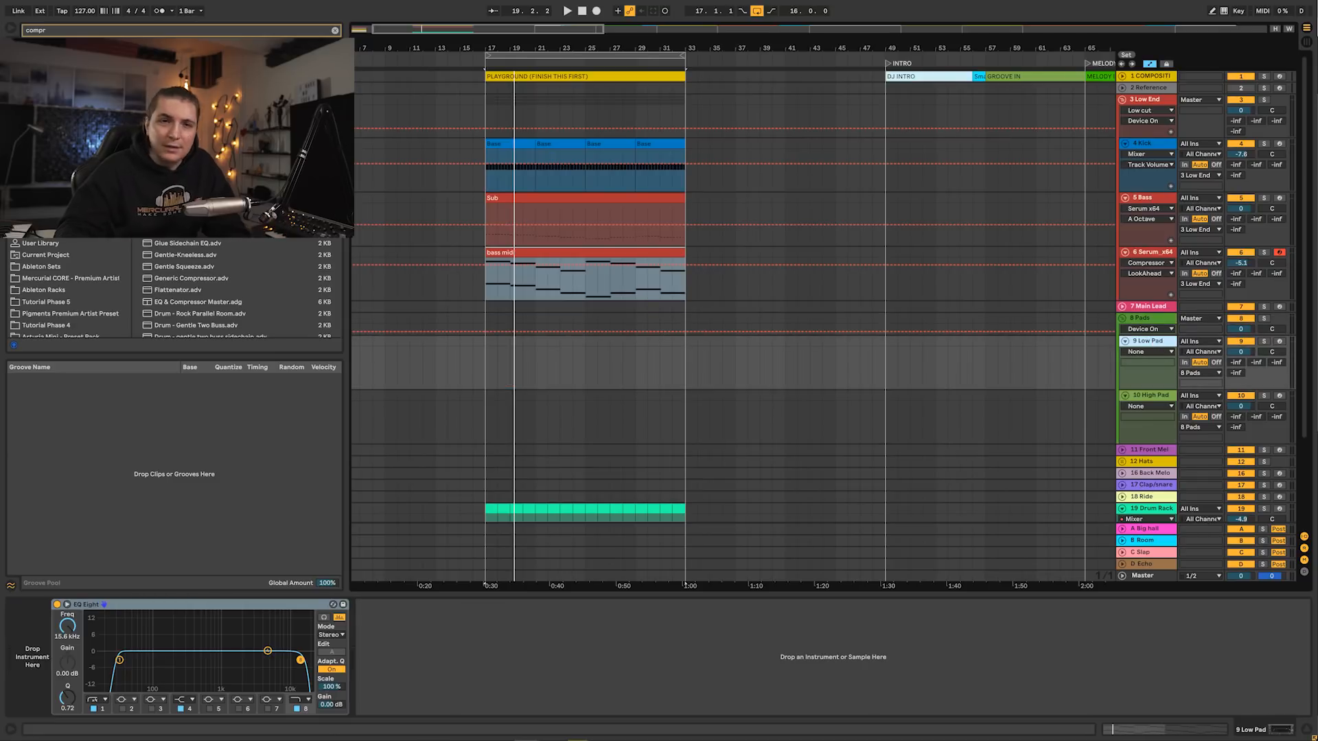
{"action": "left_click", "coordinate": [1168, 399]}
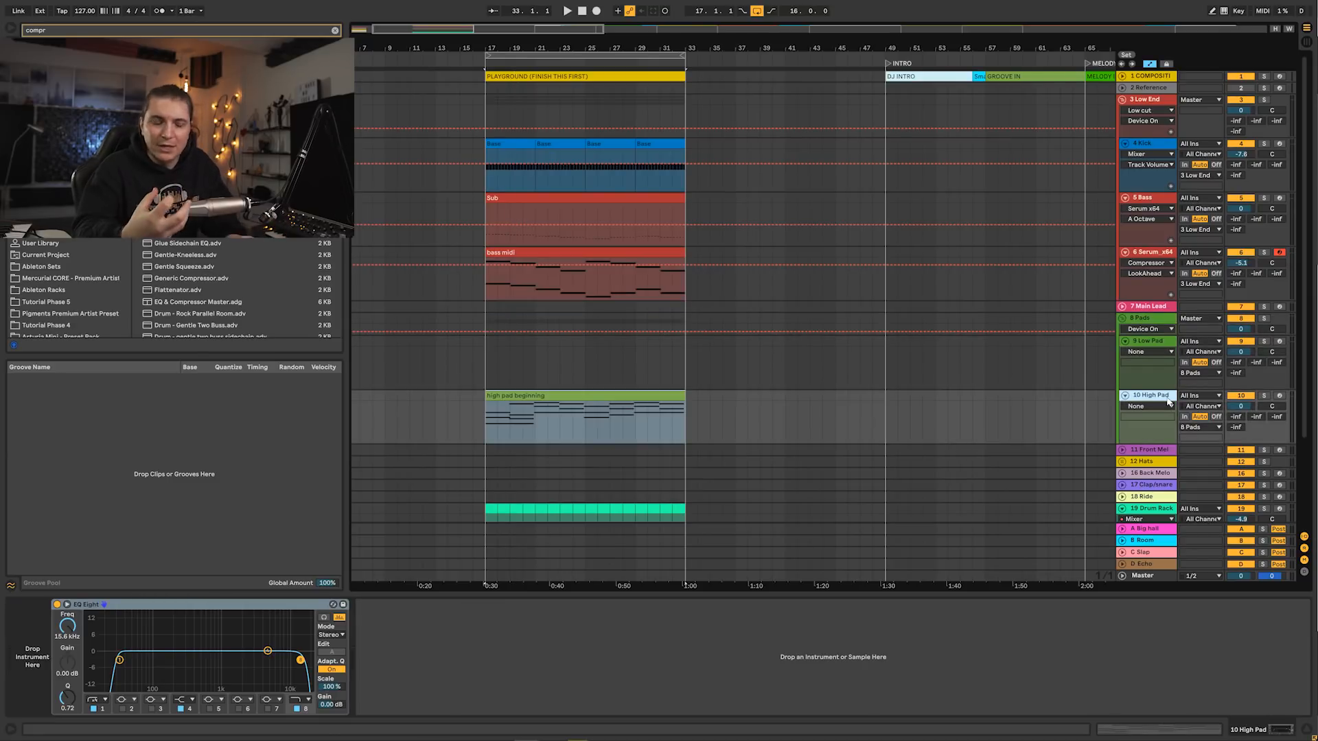
- Add a Vocoder to the High Pad track with its carrier set to Modulator and 12 bands
{"action": "key", "text": "ctrl+f"}
{"action": "type", "text": "voco"}
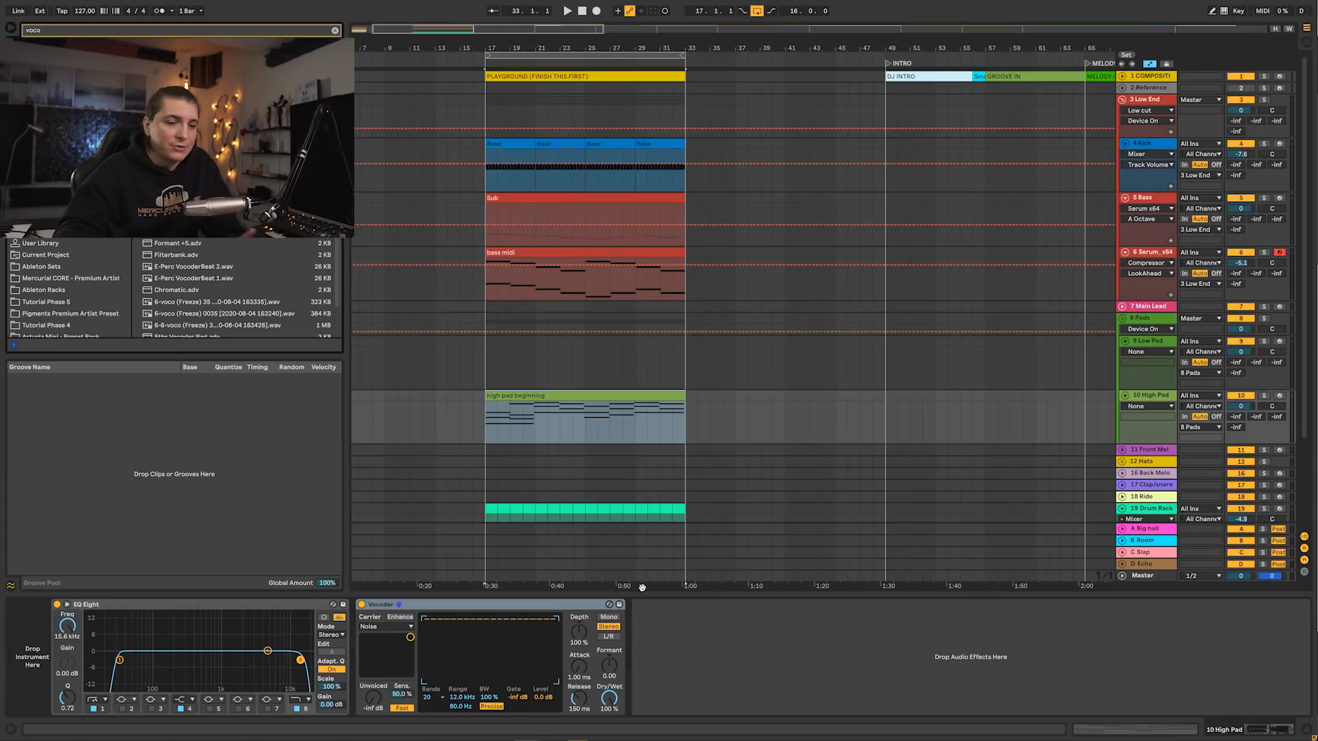
{"action": "left_click", "coordinate": [396, 627]}
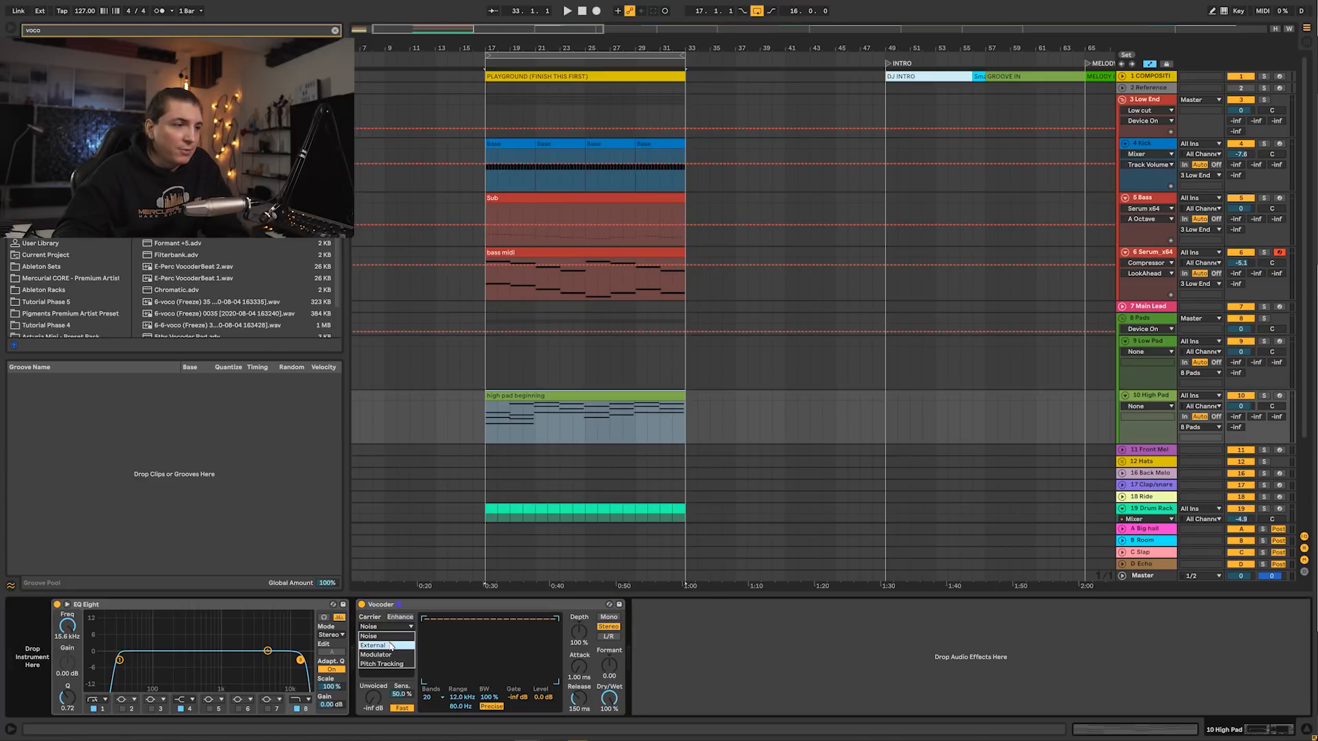
{"action": "left_click", "coordinate": [384, 655]}
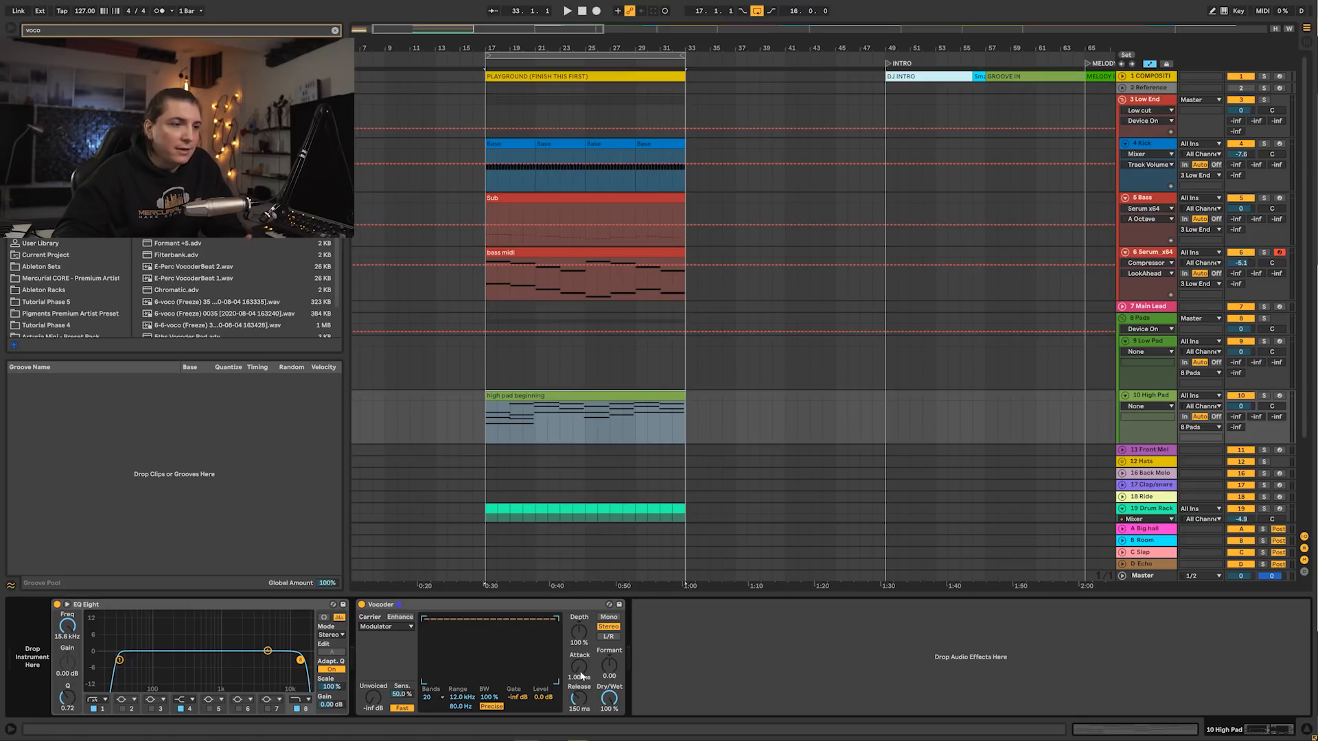
{"action": "left_click", "coordinate": [439, 697]}
{"action": "left_click", "coordinate": [432, 623]}
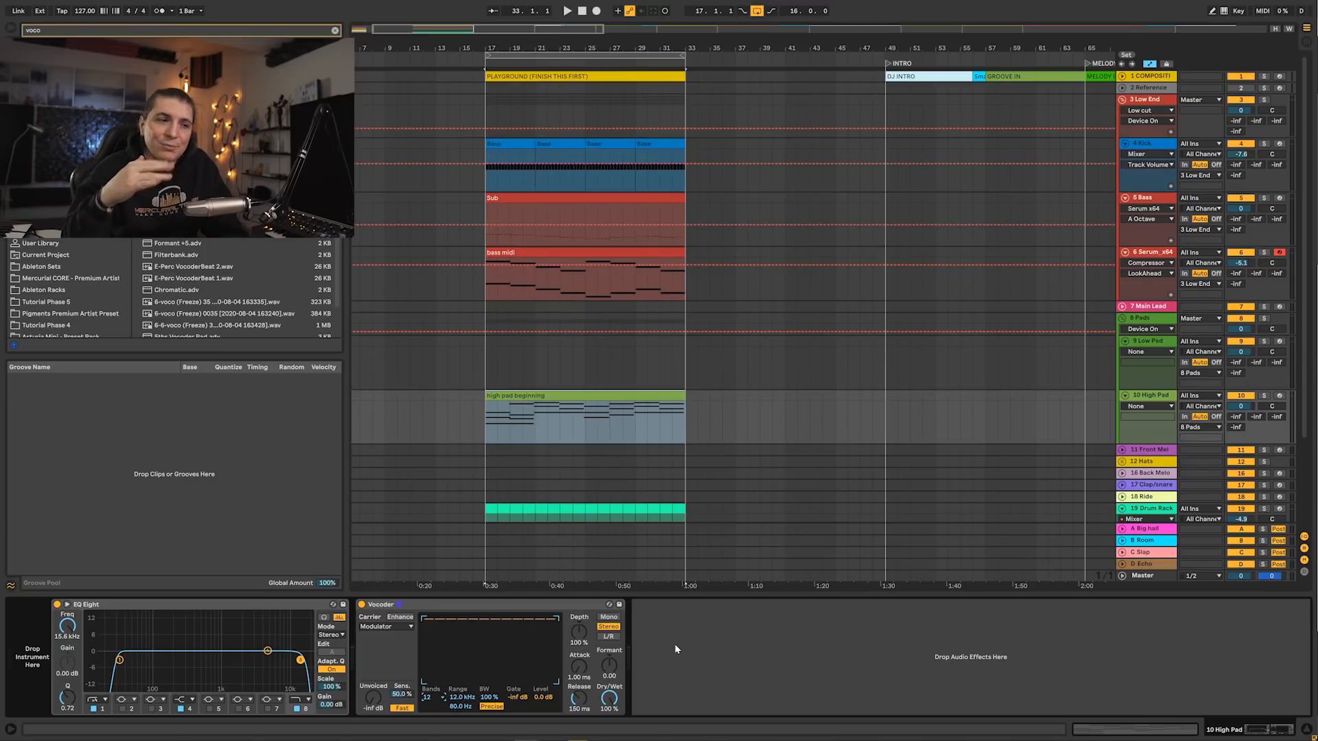
- Set the Vocoder's formant to -5.40, attack to 5.78 ms and release to about 30 ms
{"action": "left_click_drag", "start_coordinate": [609, 665], "coordinate": [609, 679]}
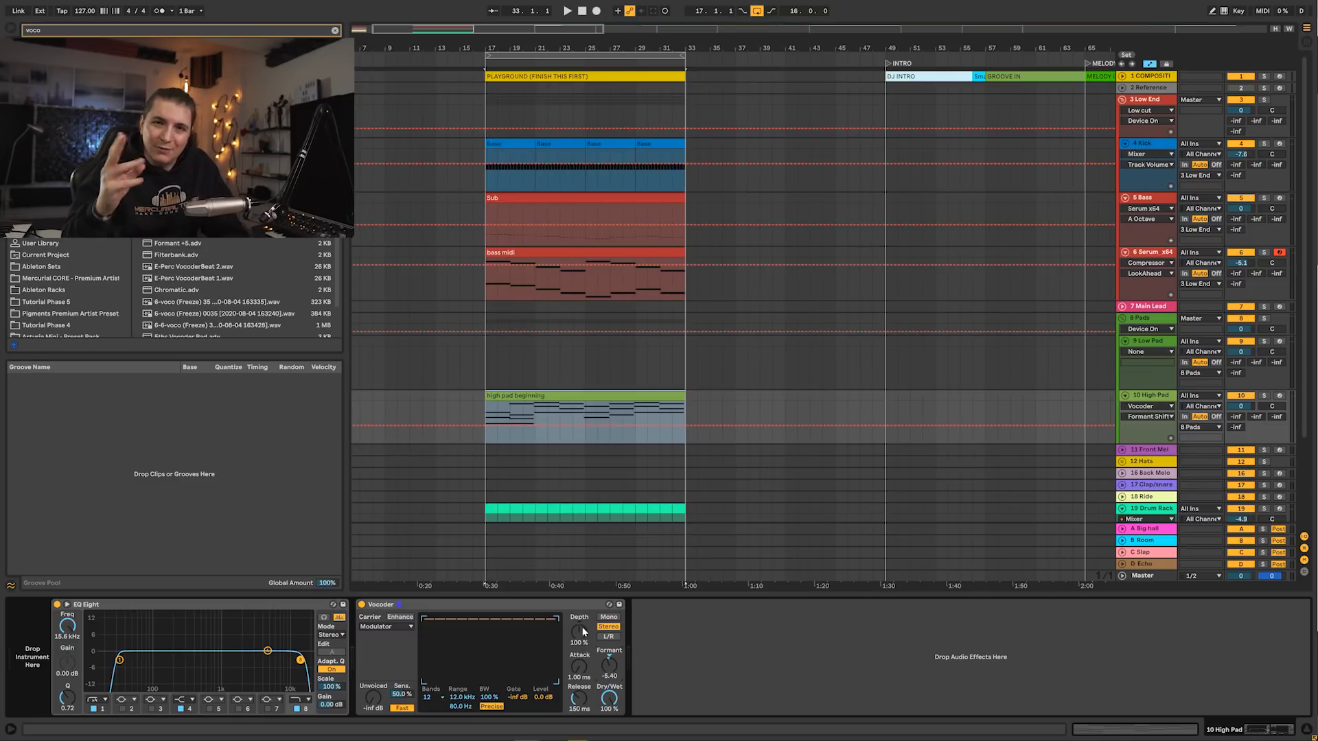
{"action": "left_click_drag", "start_coordinate": [578, 665], "coordinate": [578, 657]}
{"action": "left_click_drag", "start_coordinate": [582, 705], "coordinate": [582, 727]}
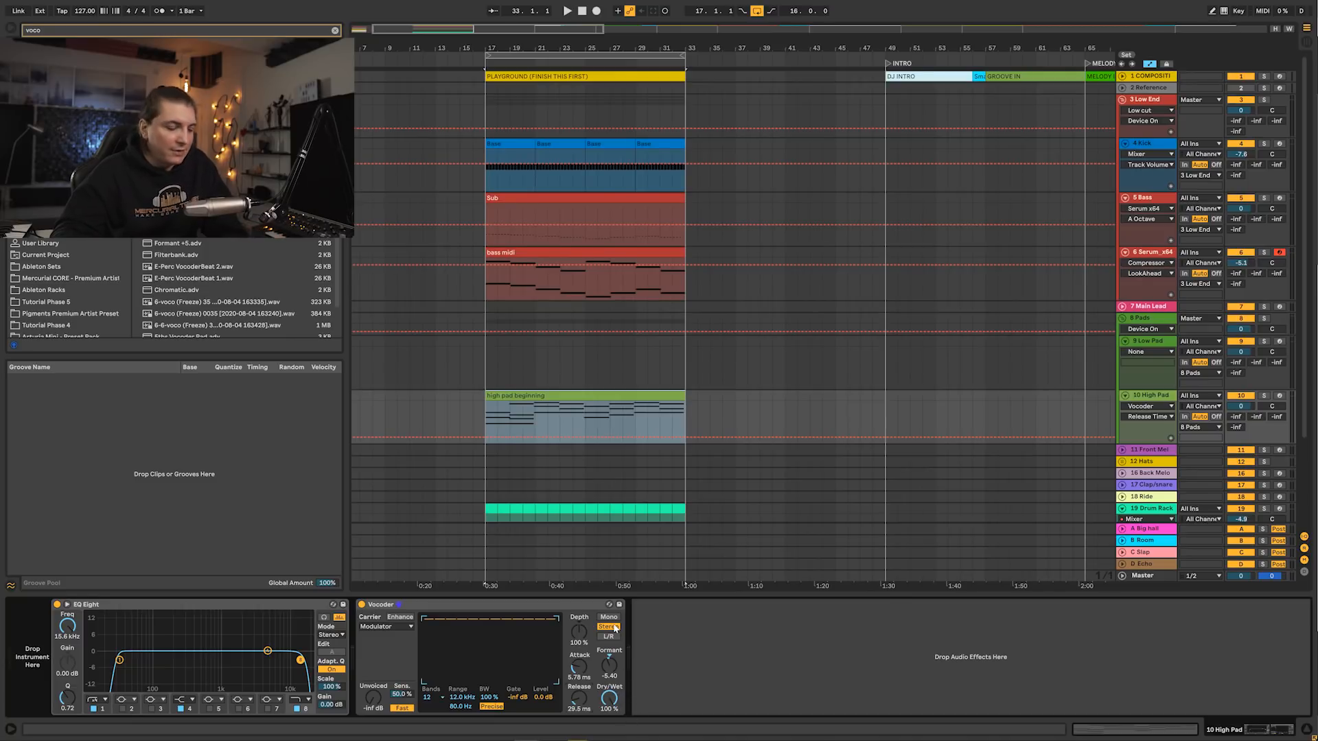
- Search the browser for Serum and load it as the instrument on the High Pad track
{"action": "key", "text": "ctrl+f"}
{"action": "type", "text": "serum"}
{"action": "key", "text": "Down"}
{"action": "key", "text": "Return"}
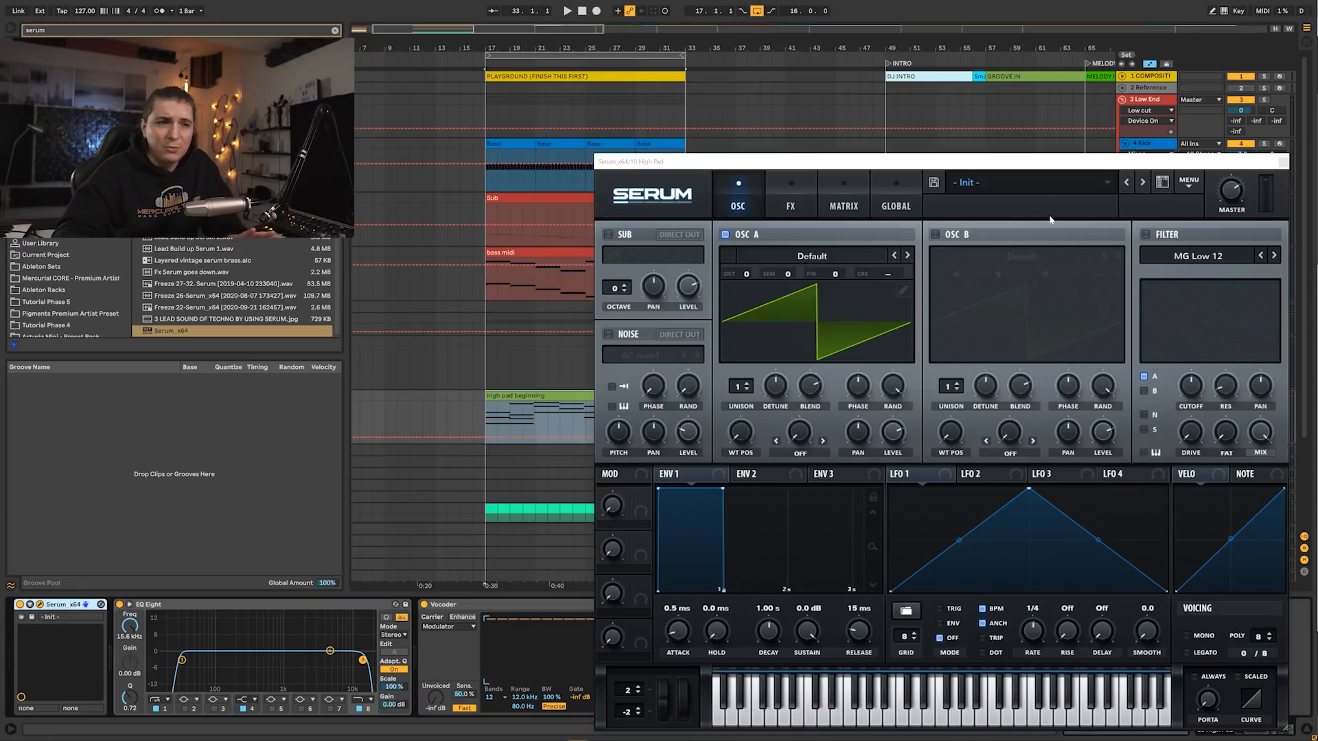
- Load the Basic Shapes wavetable in oscillator A, move its position to the triangle shape and raise its octave to +1
{"action": "left_click", "coordinate": [852, 255]}
{"action": "mouse_move", "coordinate": [796, 270]}
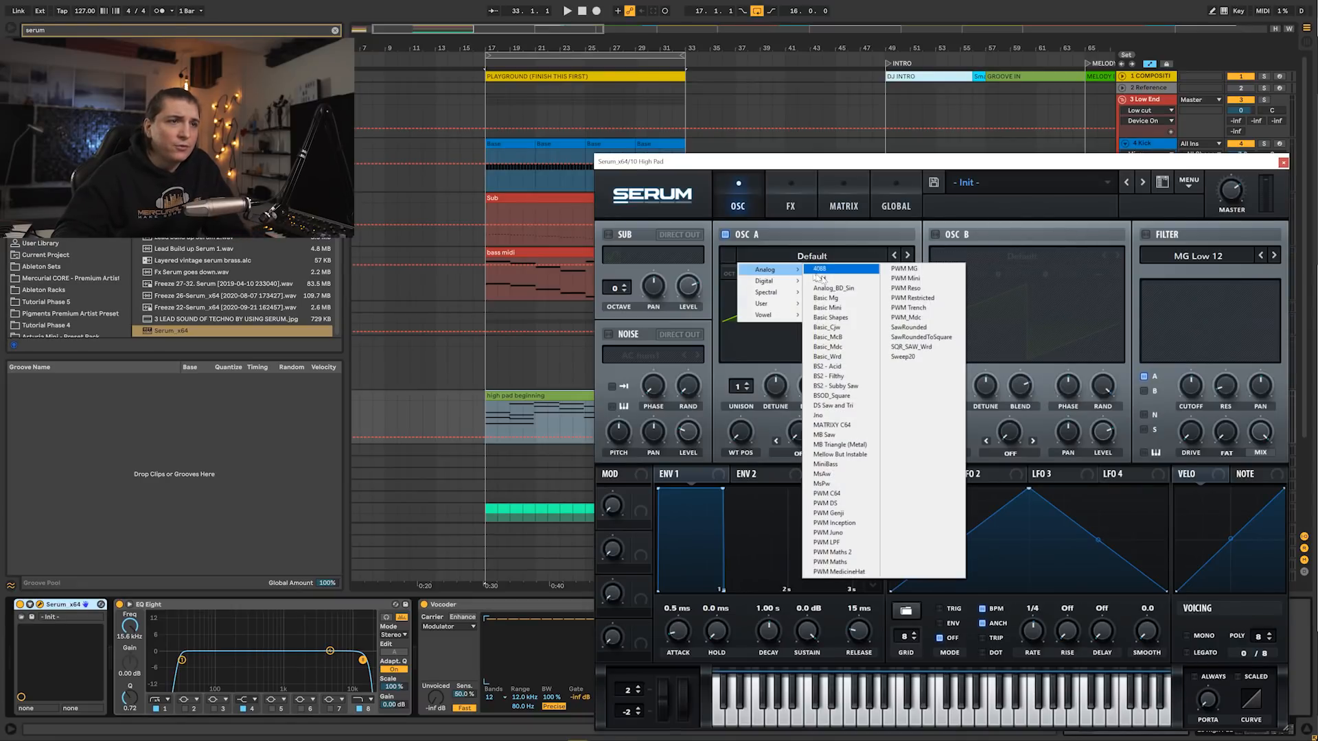
{"action": "left_click", "coordinate": [849, 319]}
{"action": "left_click_drag", "start_coordinate": [746, 434], "coordinate": [748, 396]}
{"action": "left_click_drag", "start_coordinate": [749, 276], "coordinate": [750, 269]}
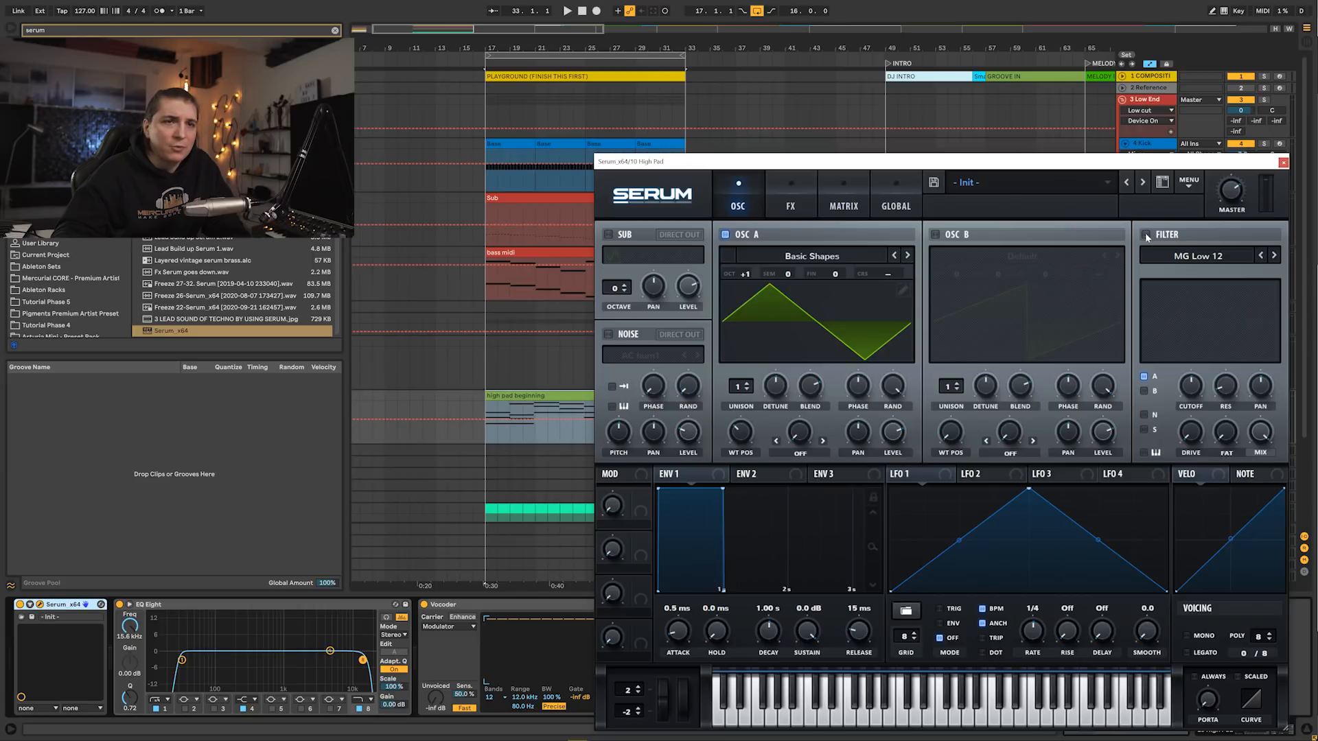
- Enable the MG Low 12 filter in the High Pad's Serum and audition the pad
{"action": "left_click", "coordinate": [1146, 235]}
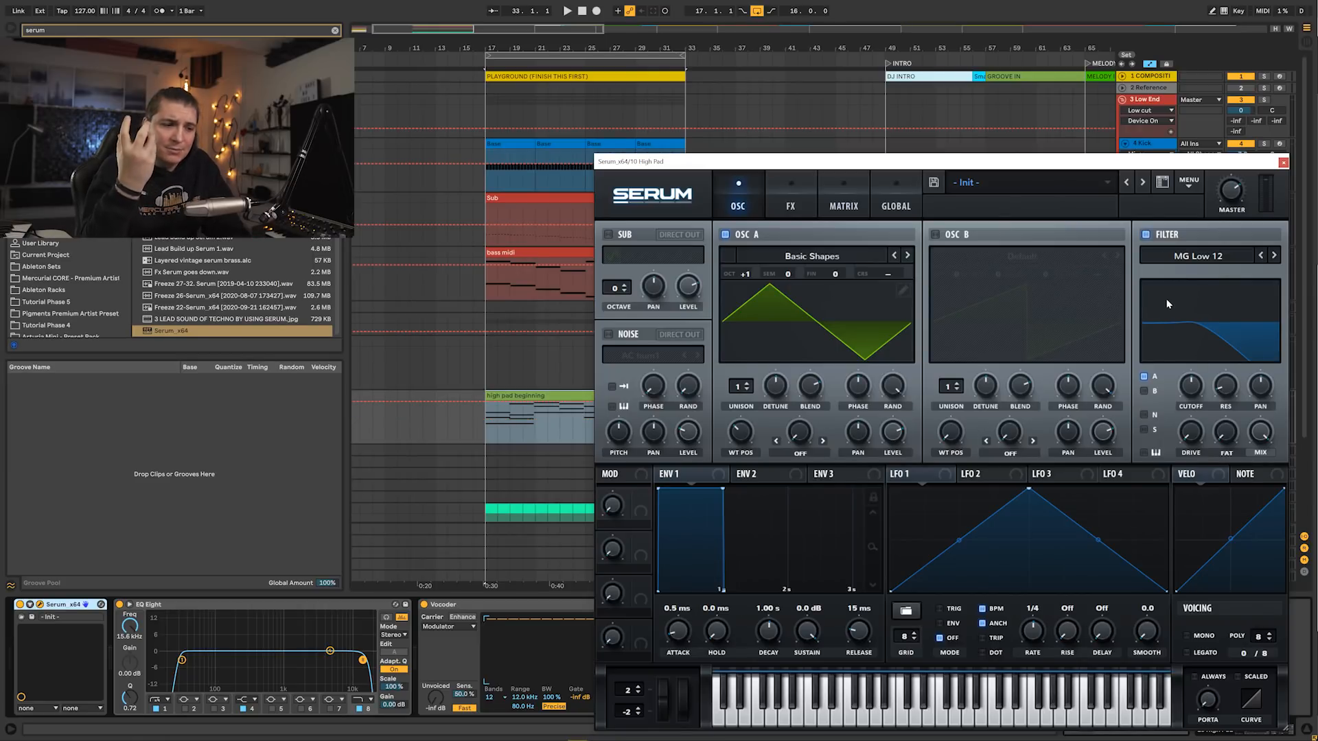
{"action": "key", "text": "space"}
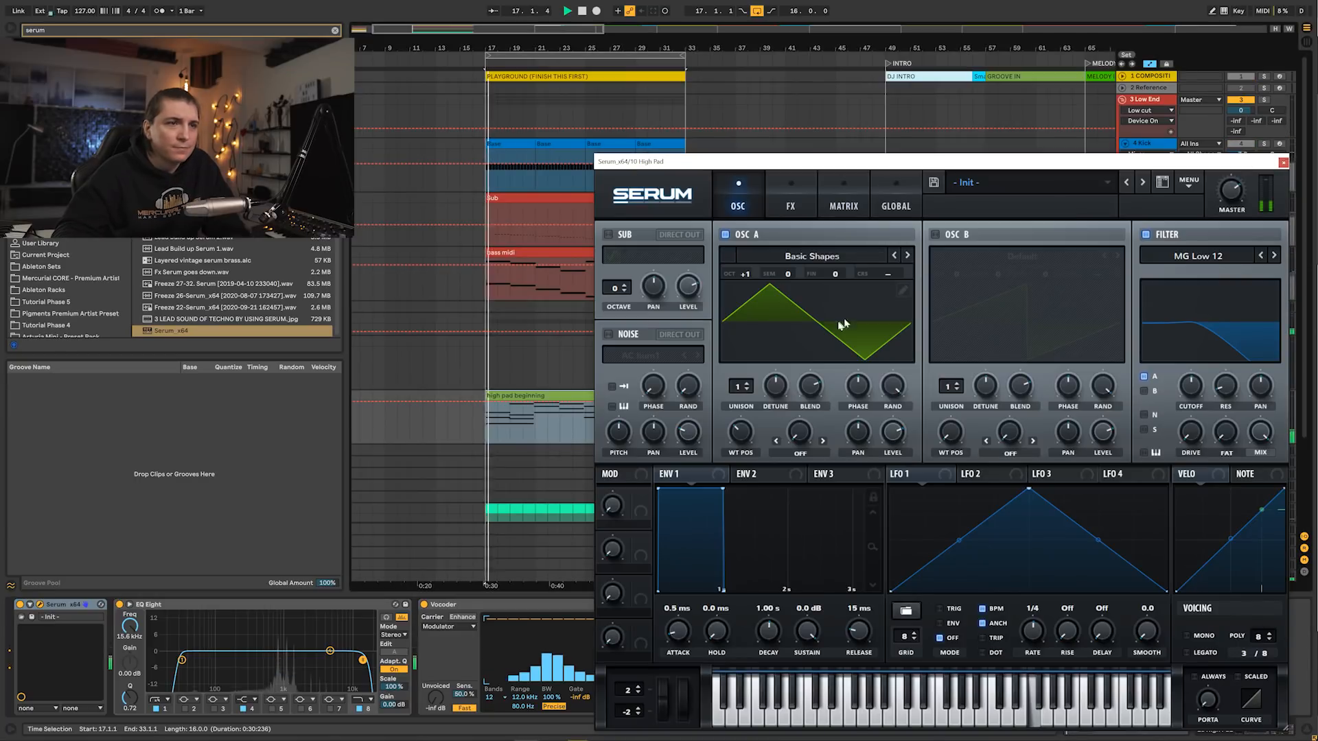
{"action": "key", "text": "space"}
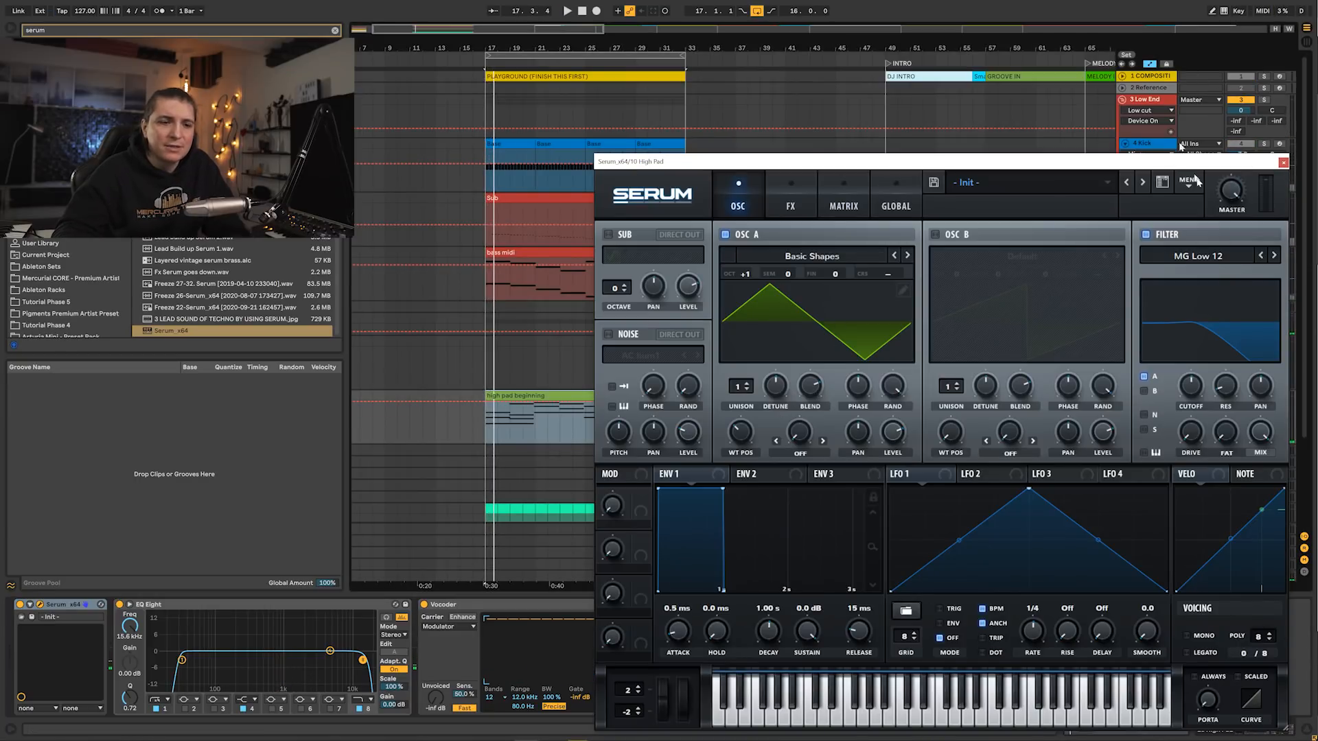
- Set oscillator A's unison to 2 voices and reduce its detune while playing the pad
{"action": "key", "text": "space"}
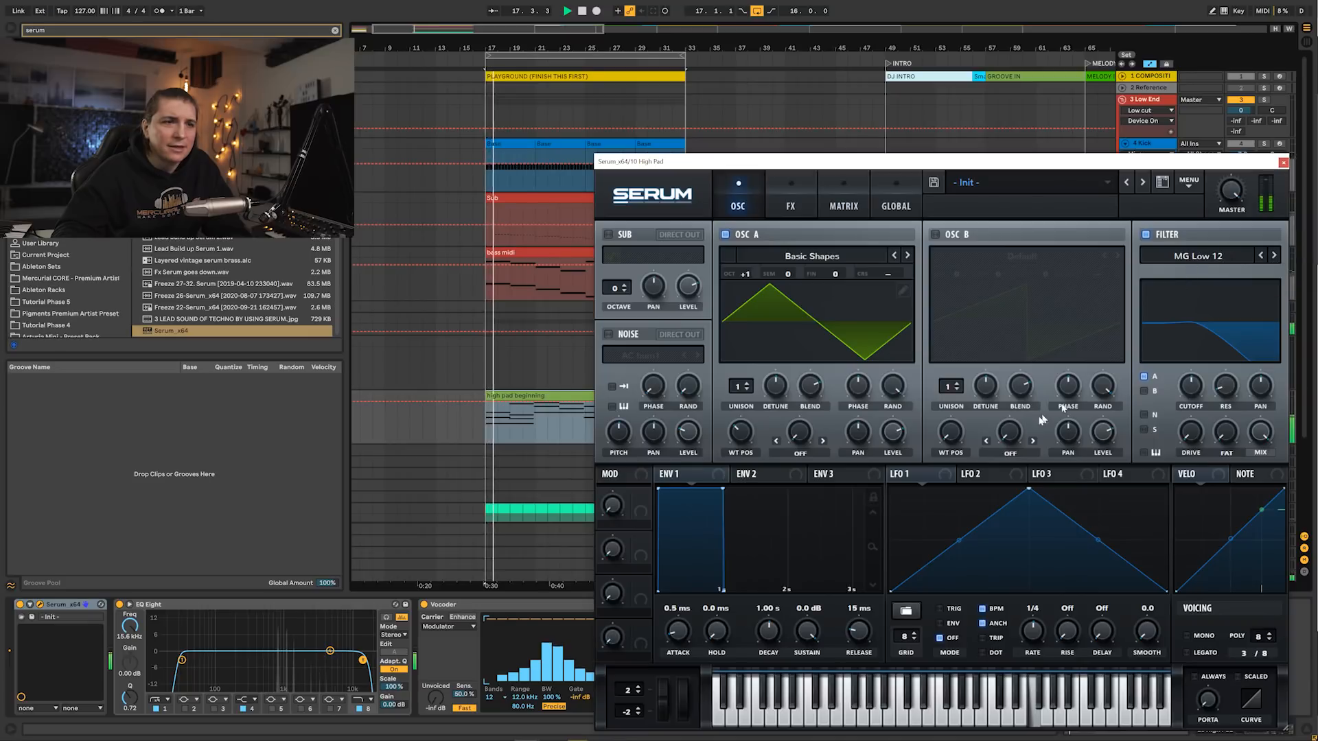
{"action": "left_click_drag", "start_coordinate": [735, 388], "coordinate": [734, 382]}
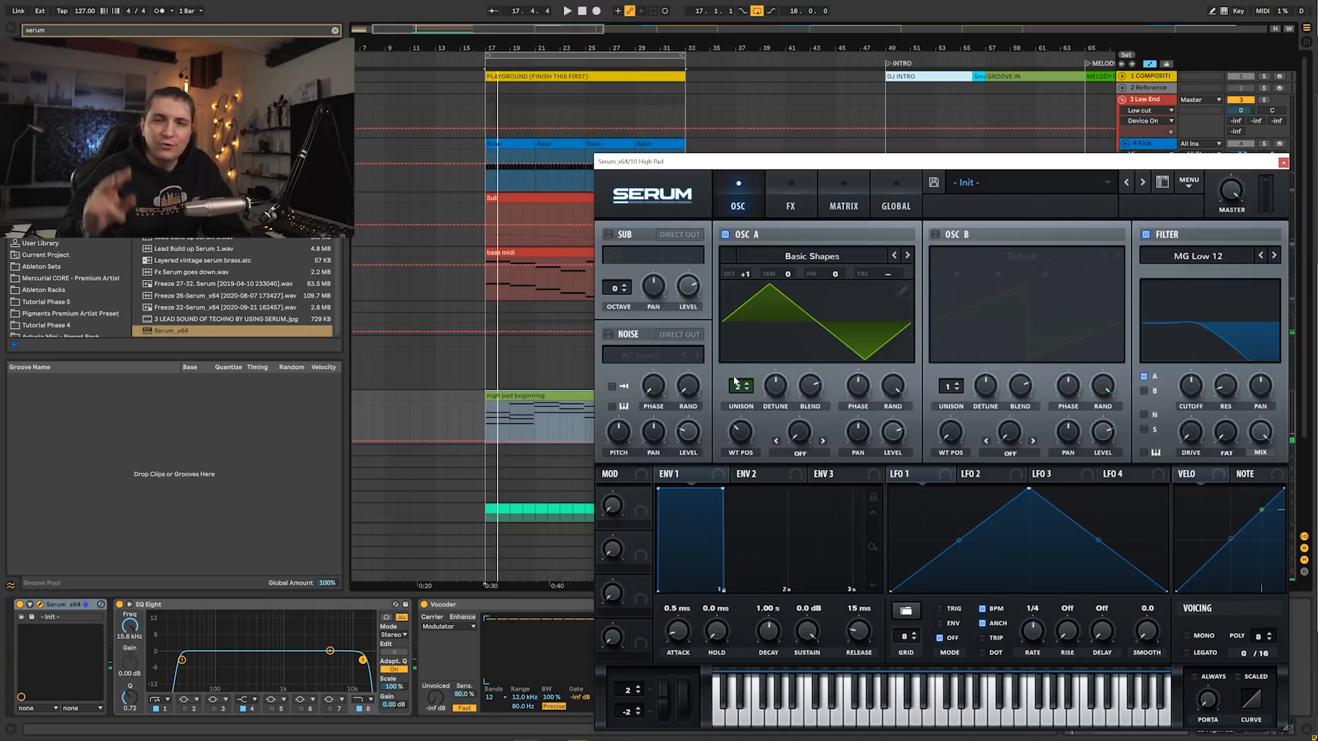
{"action": "key", "text": "space"}
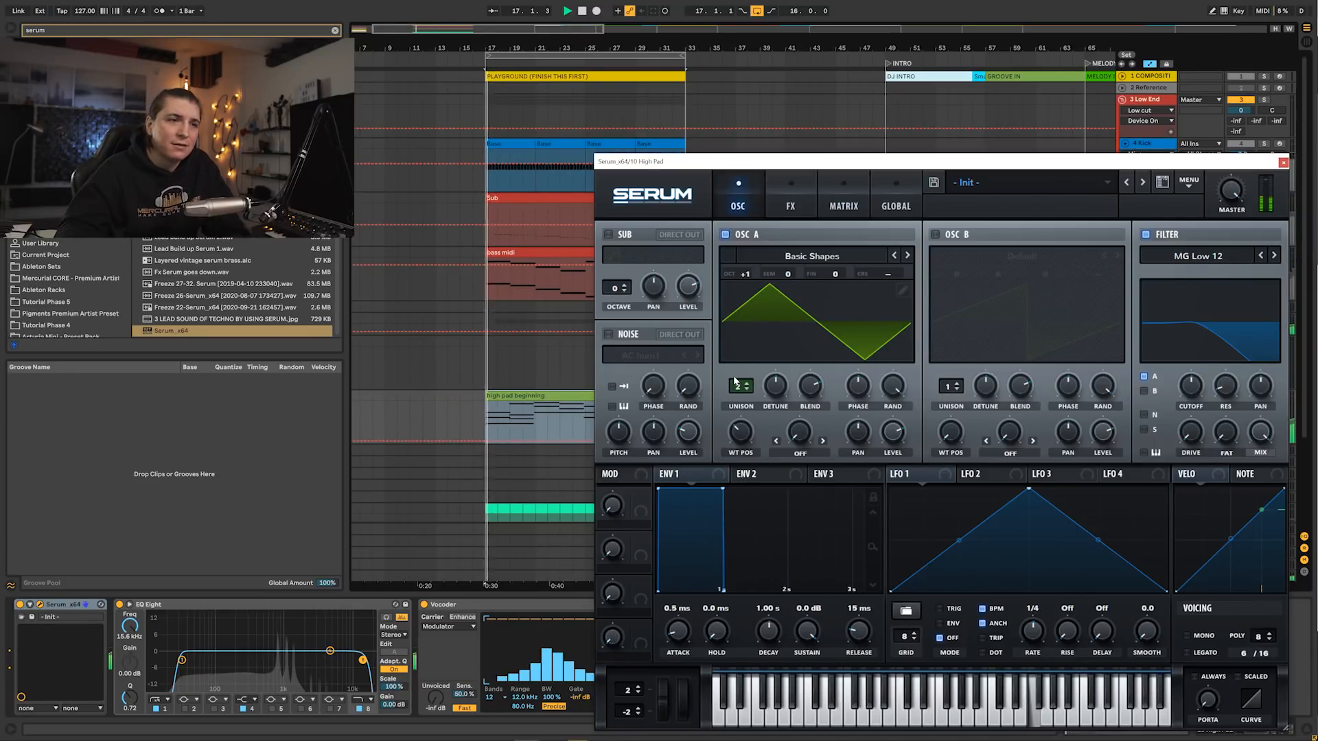
{"action": "left_click_drag", "start_coordinate": [781, 390], "coordinate": [777, 408]}
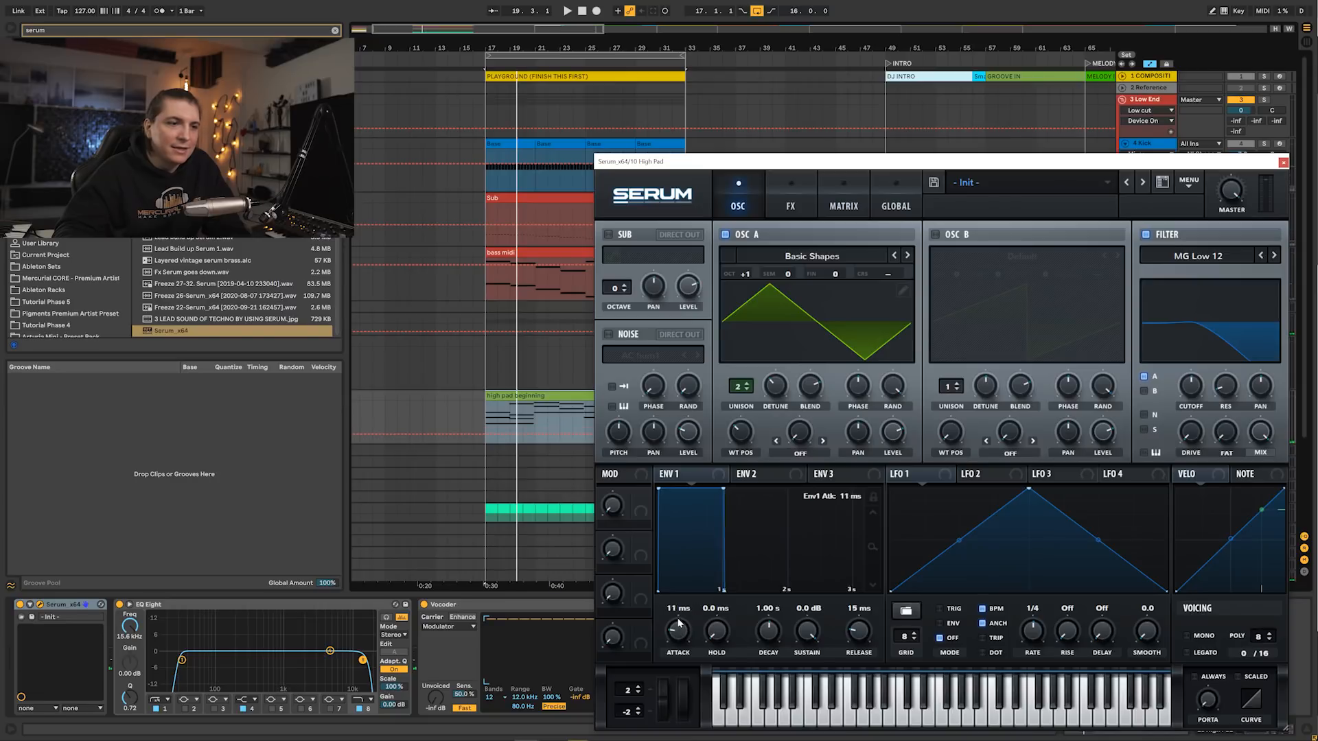
- Set envelope 1 to 88 ms attack, 695 ms decay, -1.9 dB sustain and 1.09 s release while playing the pad
{"action": "left_click_drag", "start_coordinate": [767, 639], "coordinate": [769, 642]}
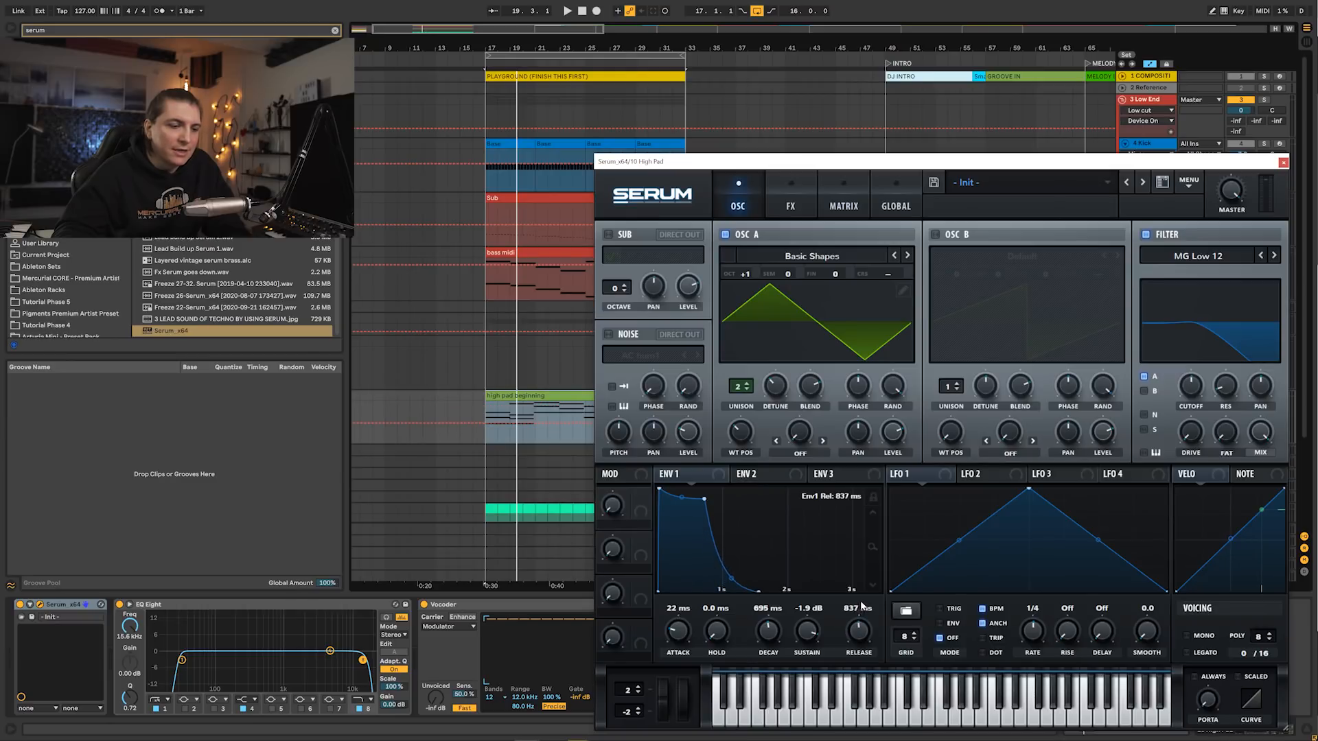
{"action": "left_click_drag", "start_coordinate": [861, 603], "coordinate": [861, 604]}
{"action": "key", "text": "space"}
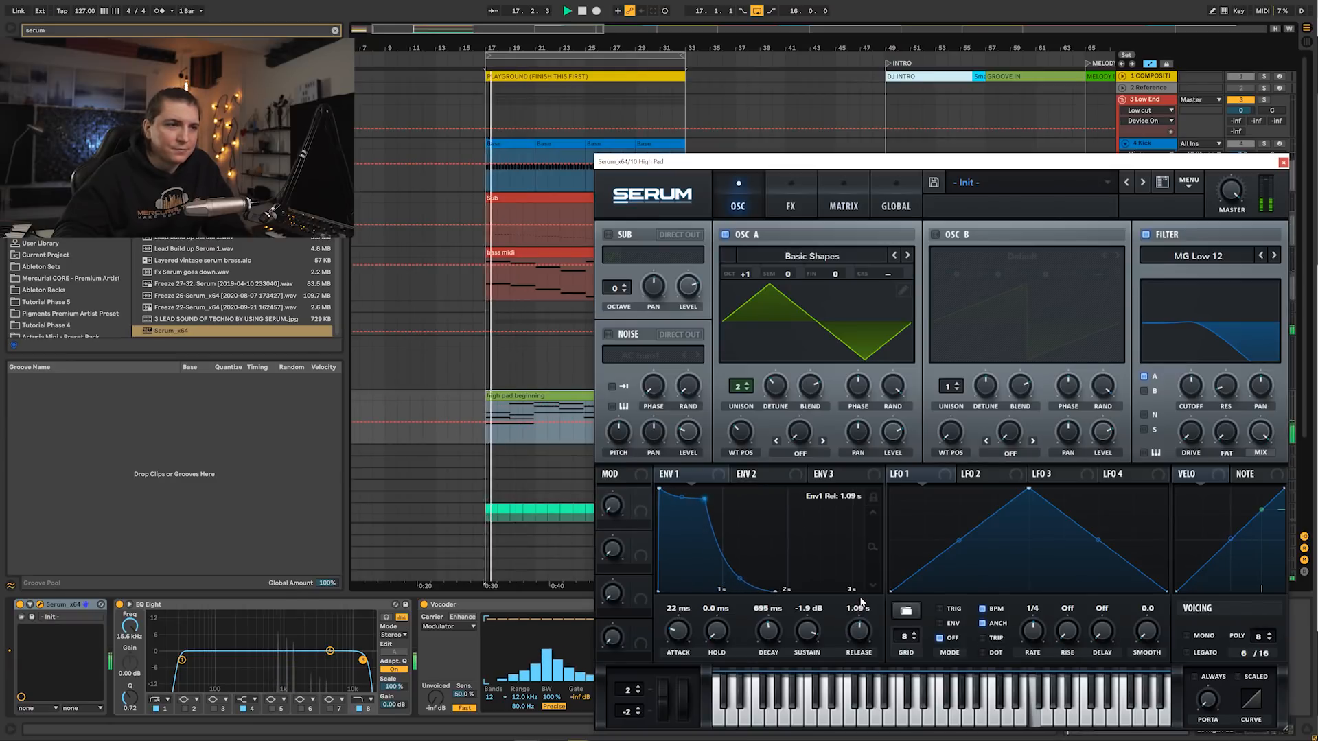
{"action": "left_click_drag", "start_coordinate": [687, 637], "coordinate": [686, 628]}
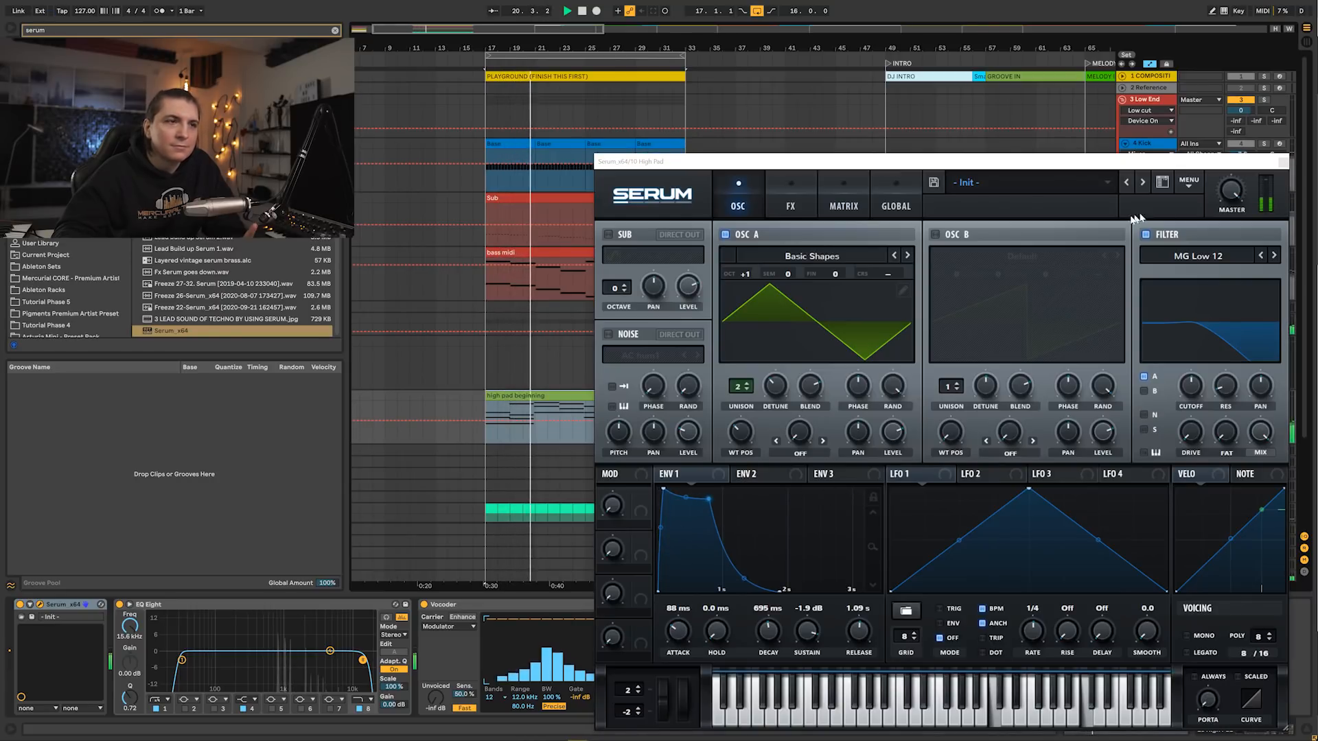
- Enable the EQ in Serum's effects and switch its low band to a low cut
{"action": "left_click", "coordinate": [798, 192]}
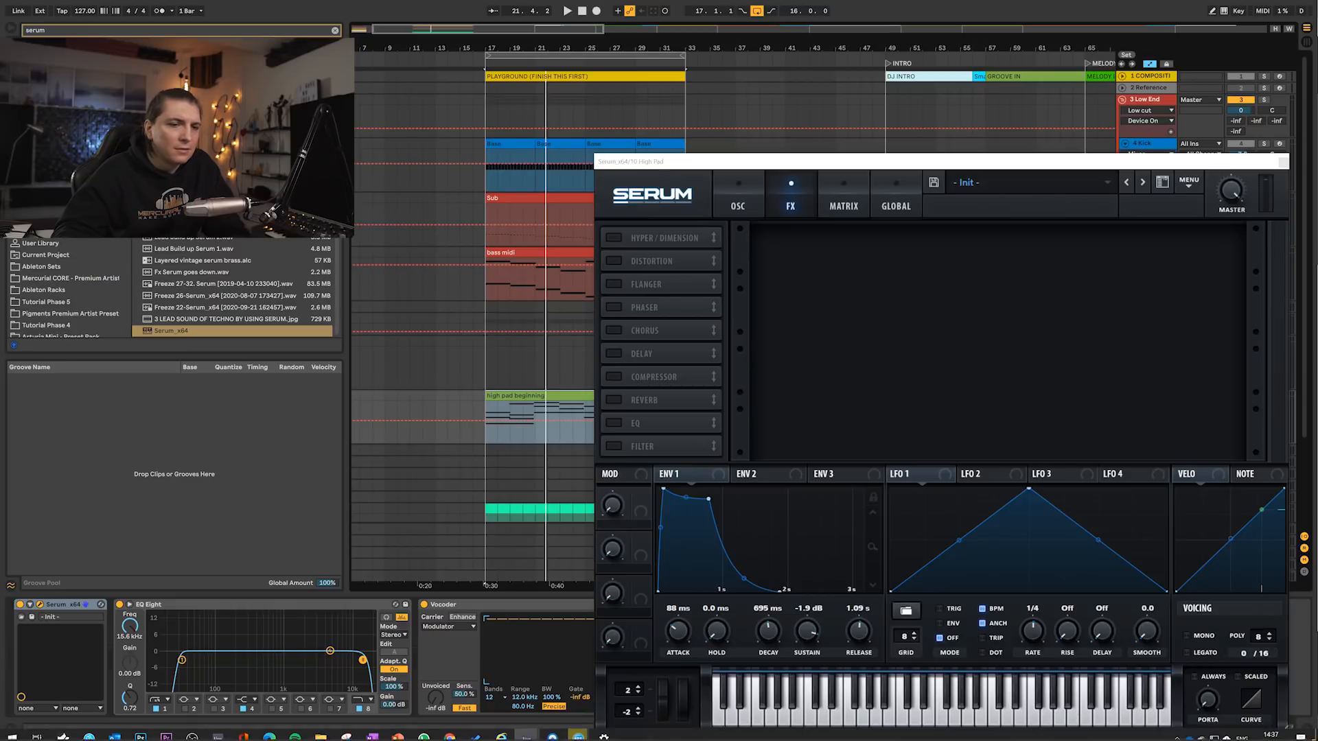
{"action": "left_click", "coordinate": [799, 211]}
{"action": "left_click", "coordinate": [614, 423]}
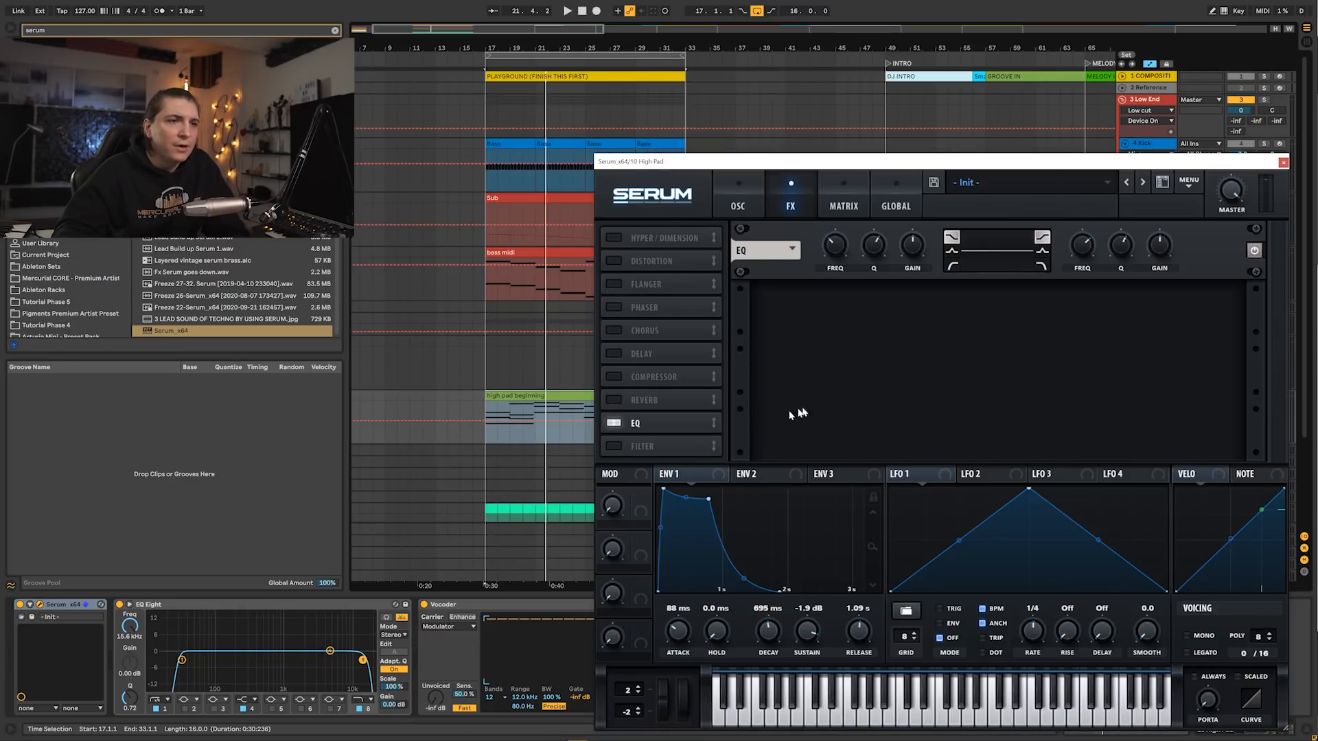
{"action": "left_click", "coordinate": [952, 267]}
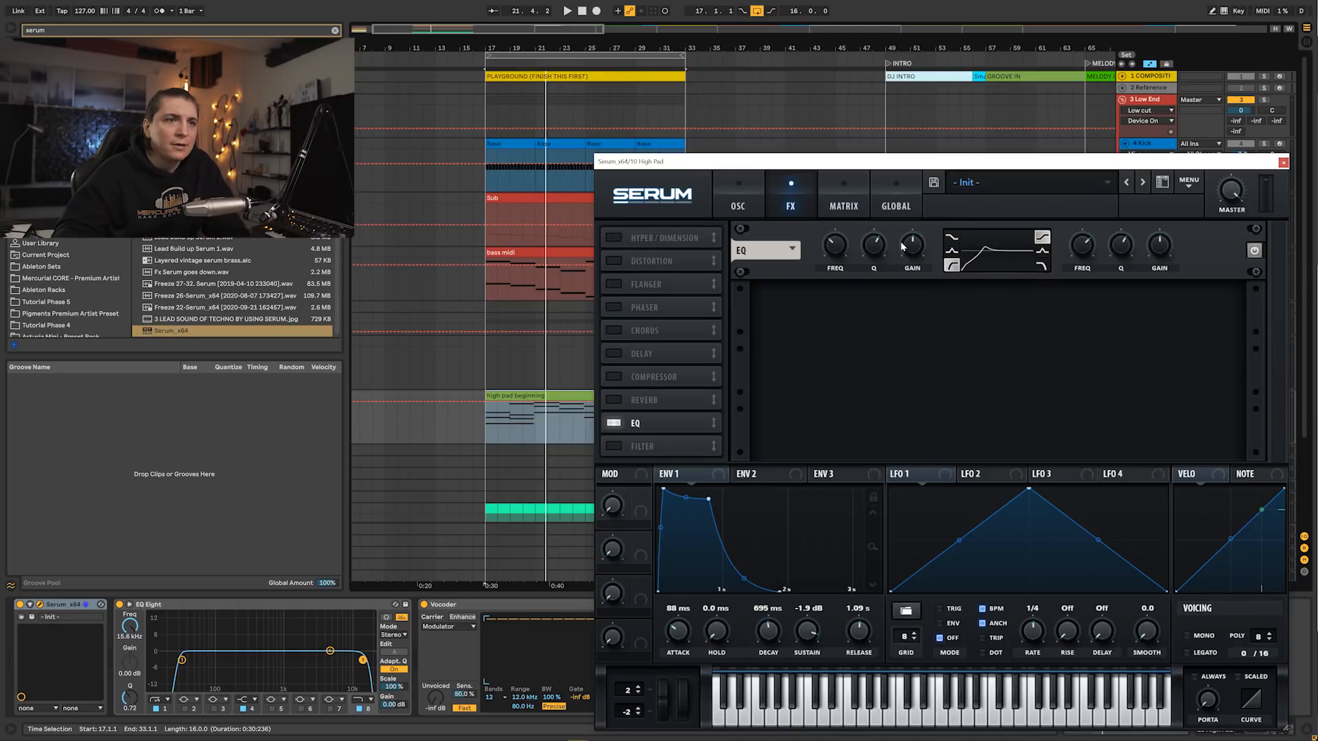
- Try a high cut on the high band of Serum's EQ and raise its frequency while playing the pad
{"action": "key", "text": "space"}
{"action": "left_click", "coordinate": [1043, 262]}
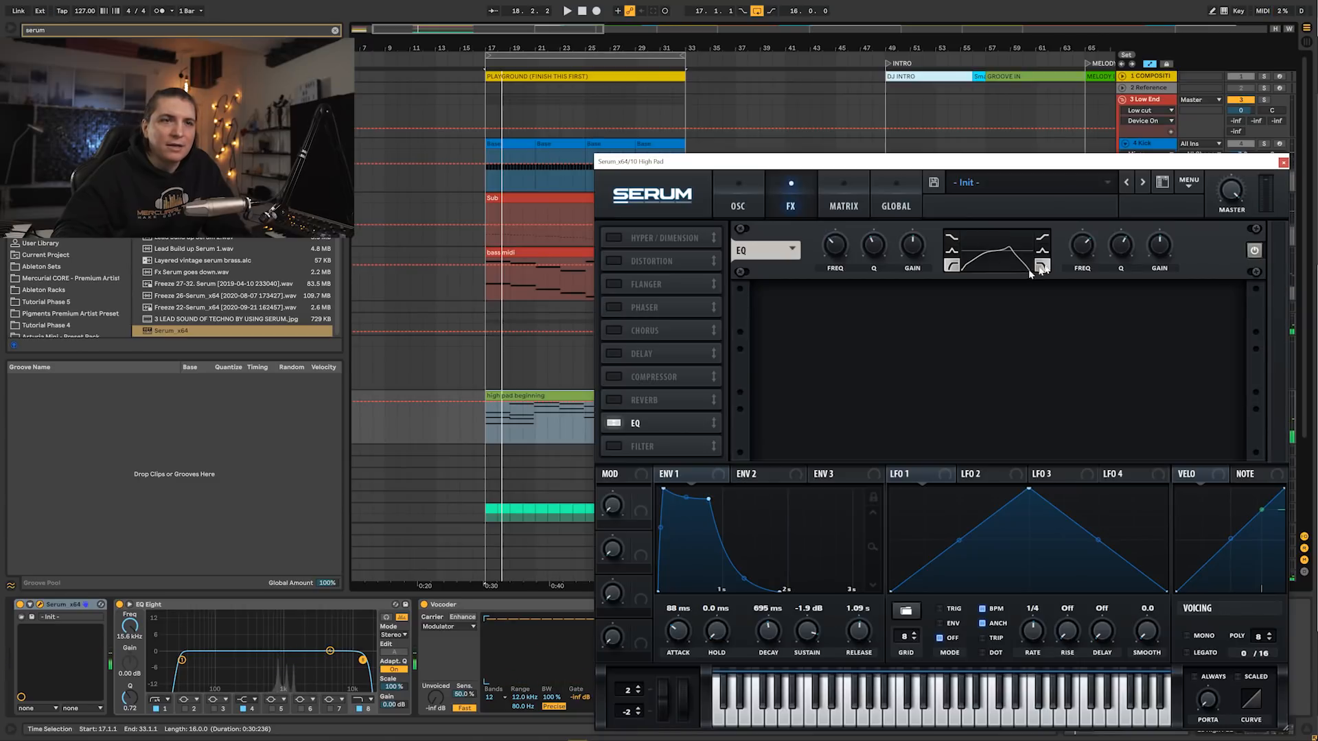
{"action": "key", "text": "space"}
{"action": "left_click_drag", "start_coordinate": [1084, 253], "coordinate": [1162, 235]}
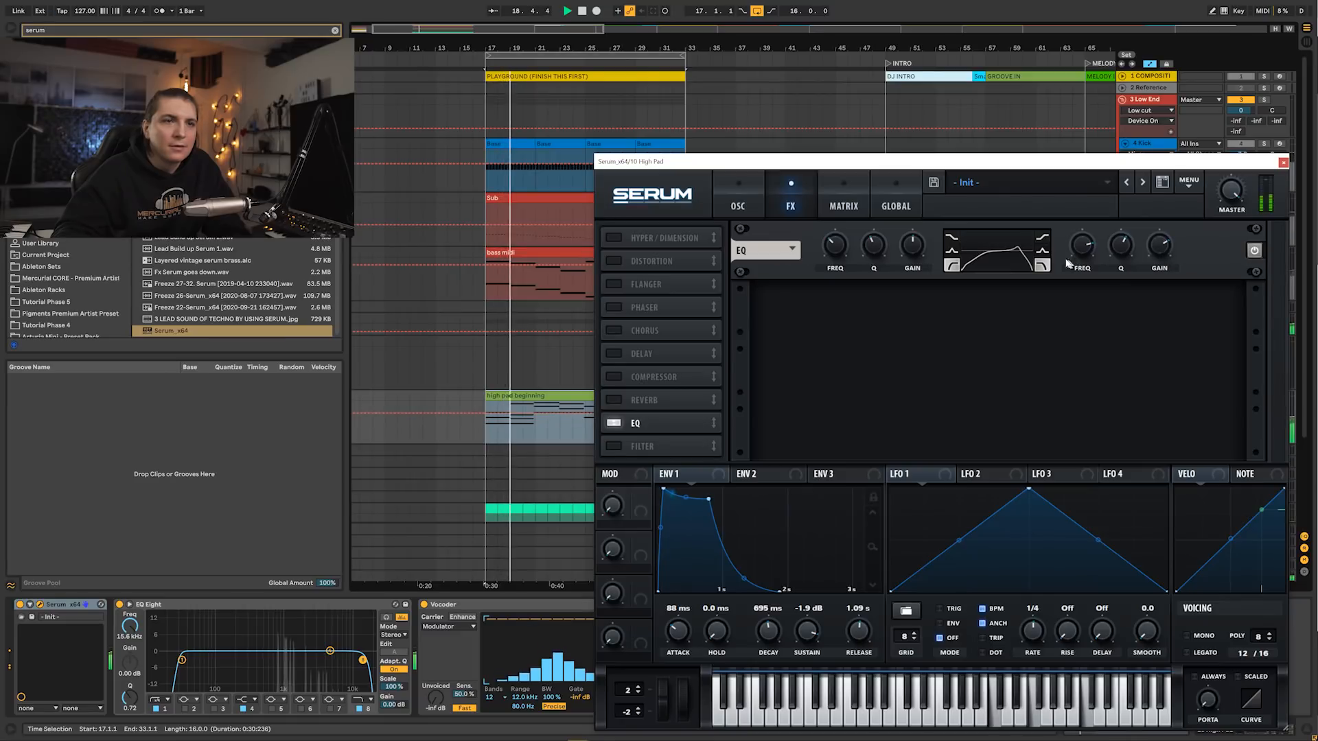
- Return the high band of Serum's EQ to a high shelf, adjust its gain and Q, and close Serum
{"action": "left_click", "coordinate": [1042, 237]}
{"action": "mouse_move", "coordinate": [1153, 255]}
{"action": "left_click_drag", "start_coordinate": [1154, 255], "coordinate": [1125, 277]}
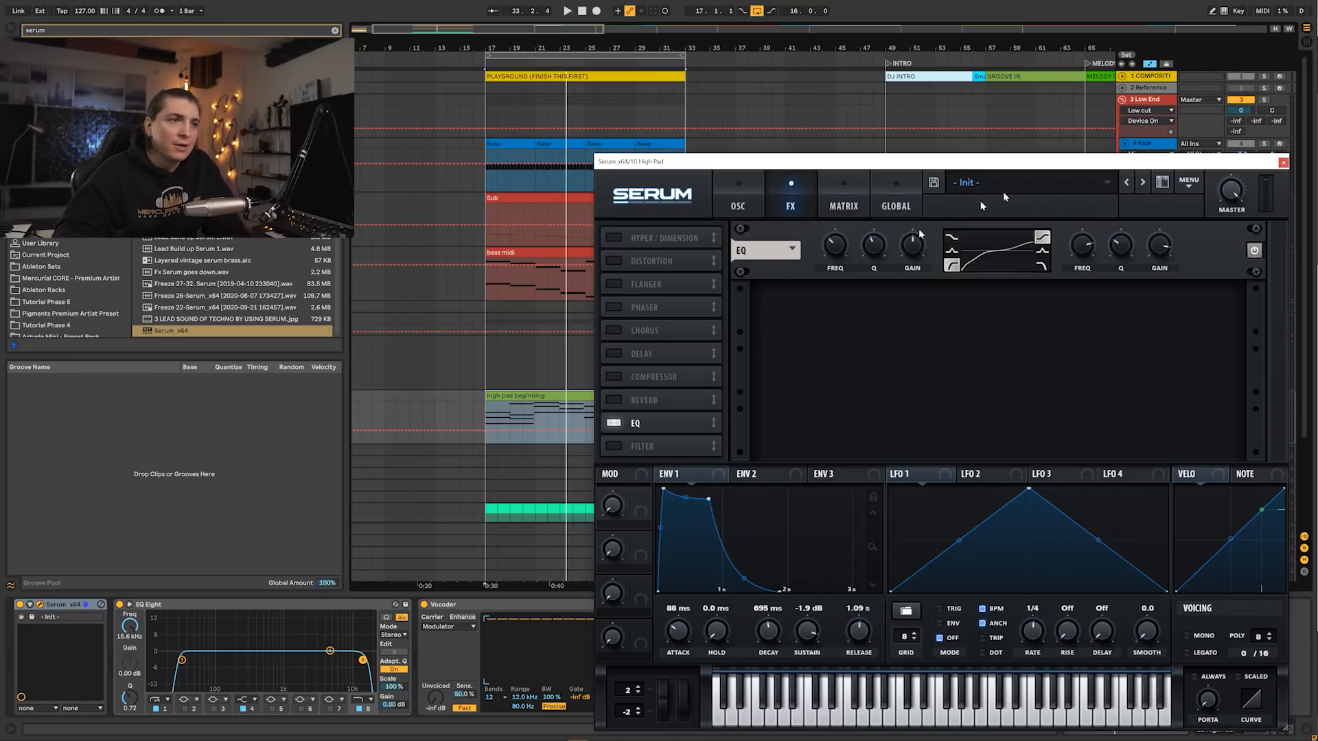
{"action": "left_click", "coordinate": [1283, 162]}
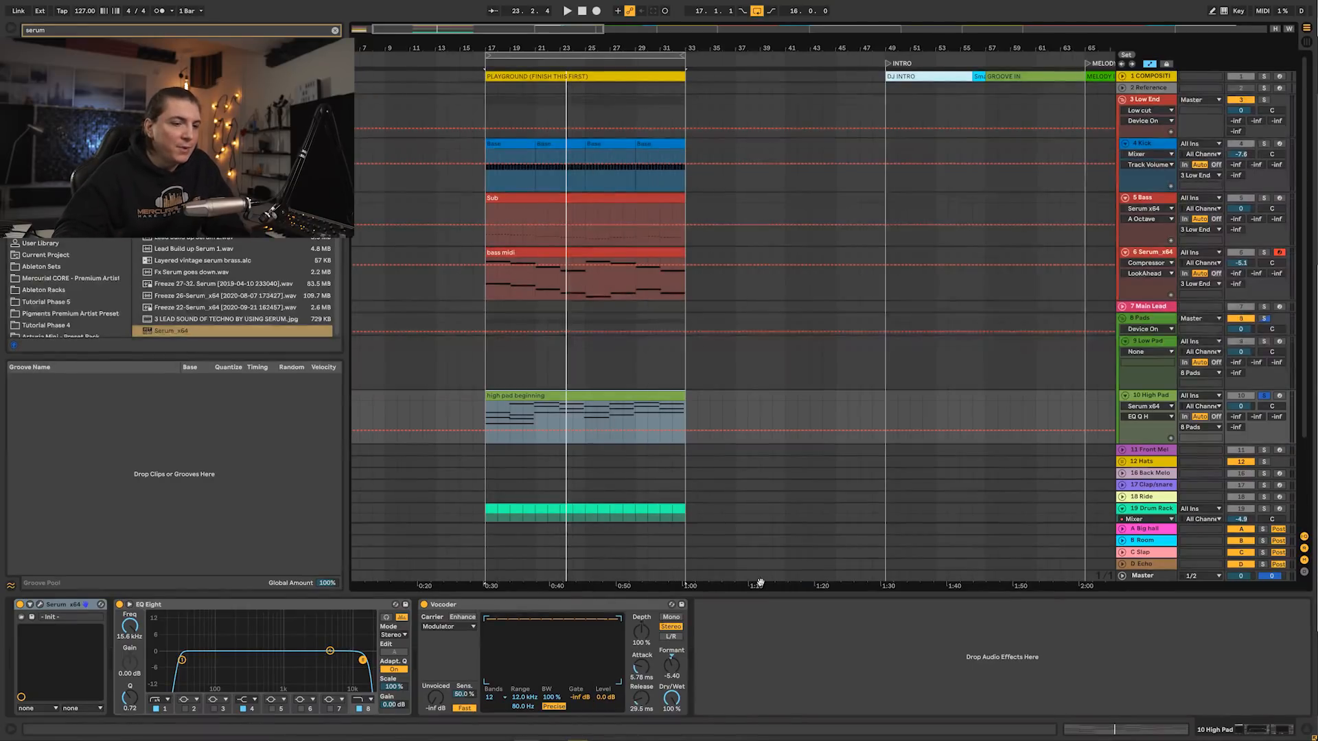
- Add a Utility between Serum and EQ Eight and set its gain to 6.67 dB
{"action": "key", "text": "ctrl+f"}
{"action": "type", "text": "uti"}
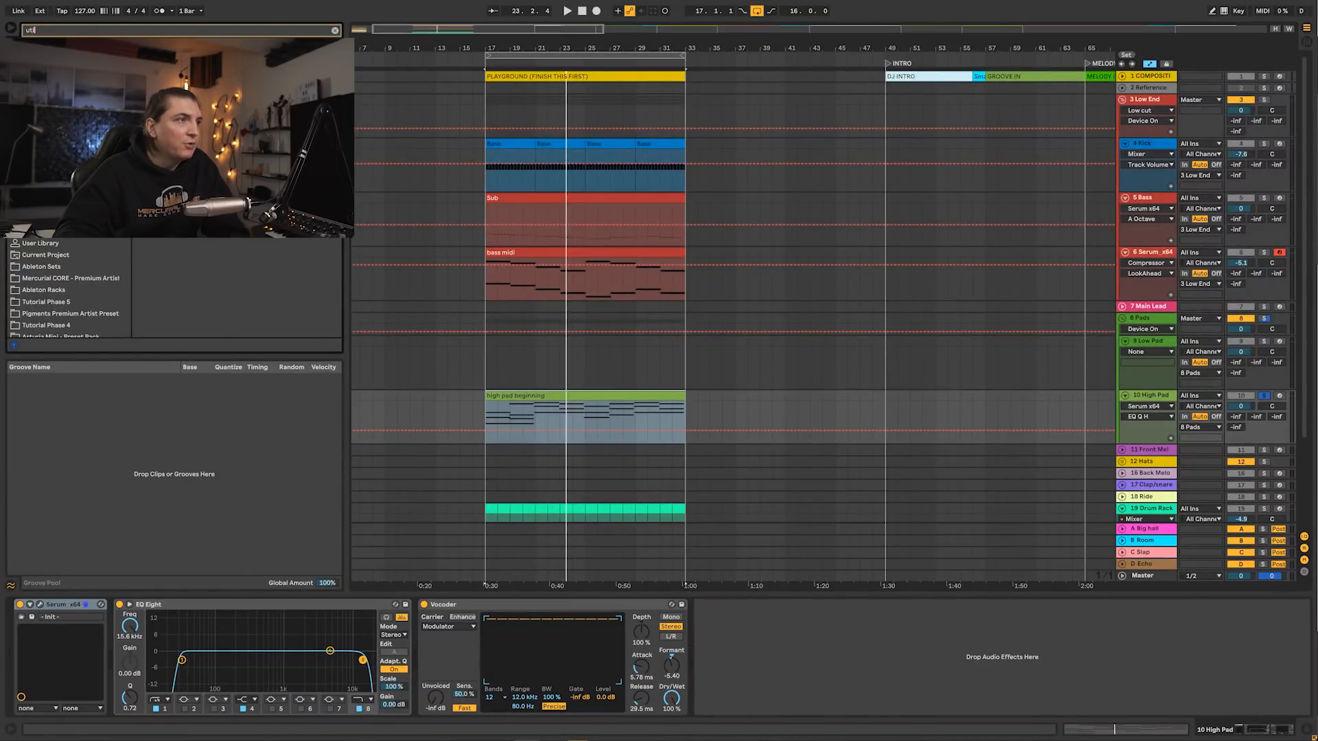
{"action": "left_click_drag", "start_coordinate": [194, 441], "coordinate": [178, 625]}
{"action": "key", "text": "space"}
{"action": "key", "text": "space"}
- Raise the EQ Eight low cut to 861 Hz with a Q of 0.49 and turn off filter 8 while playing
{"action": "left_click", "coordinate": [274, 660]}
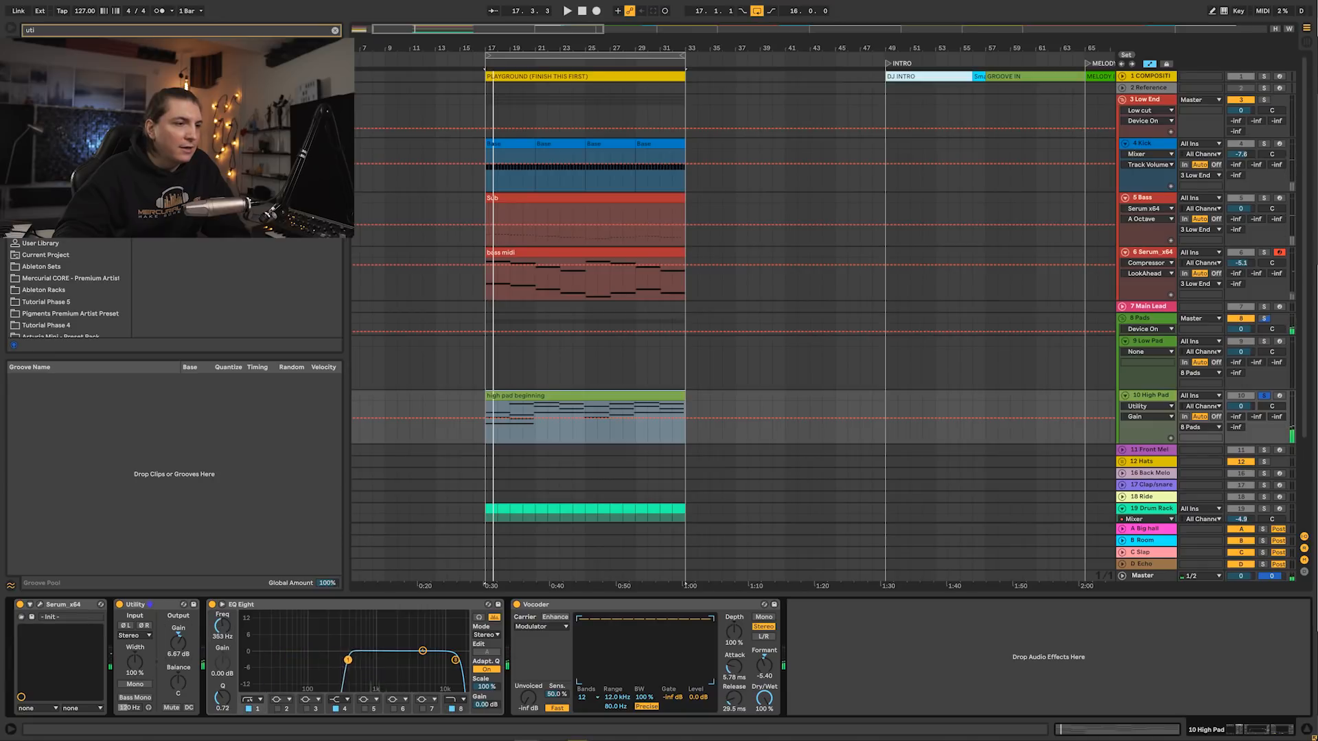
{"action": "key", "text": "space"}
{"action": "left_click", "coordinate": [454, 709]}
{"action": "left_click_drag", "start_coordinate": [365, 661], "coordinate": [388, 661]}
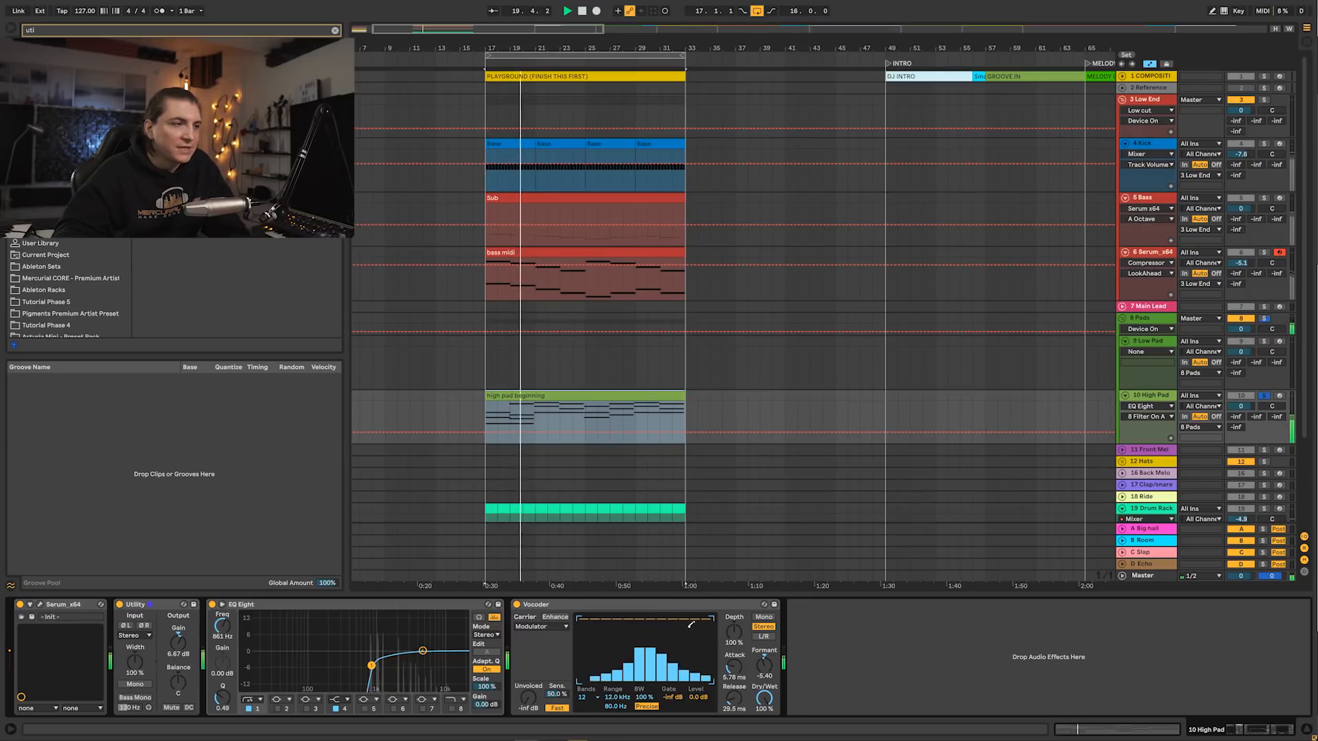
- Group Serum into an Instrument Rack and add Modular Church Organ as a second chain
{"action": "left_click", "coordinate": [71, 608]}
{"action": "key", "text": "ctrl+g"}
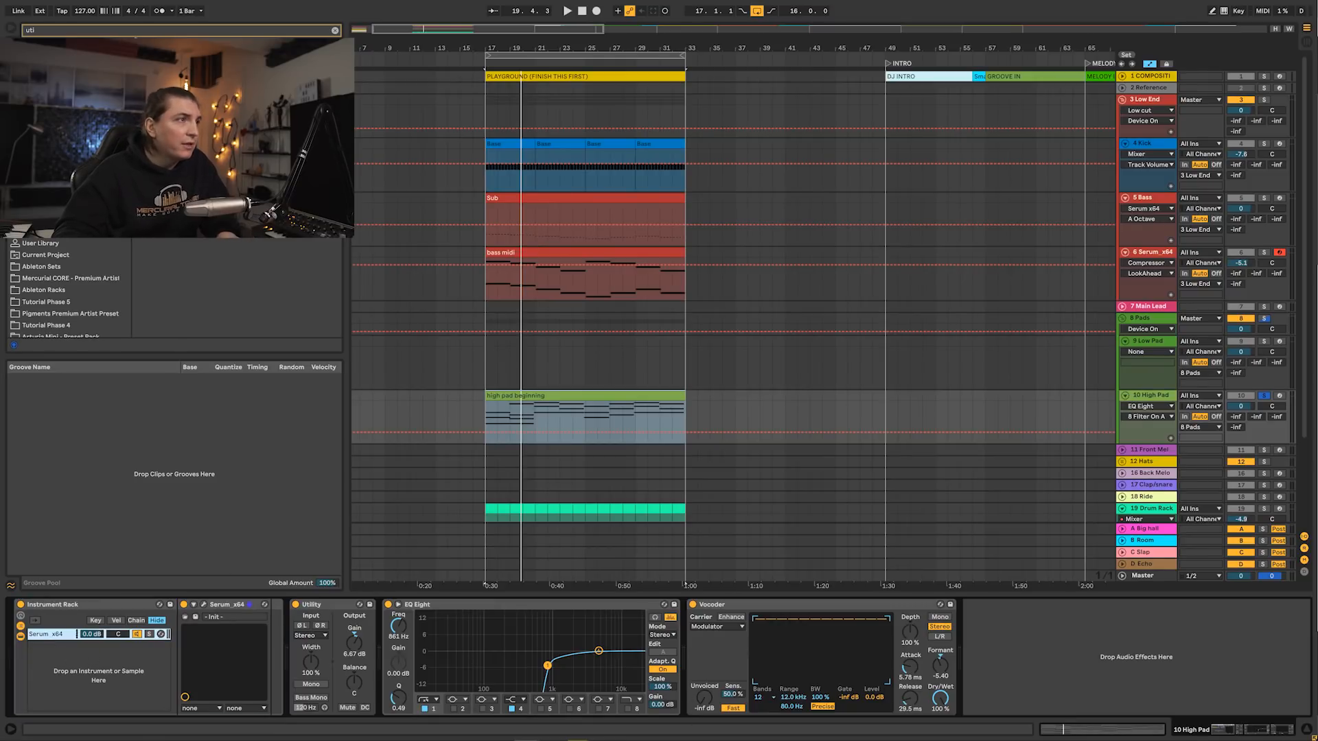
{"action": "key", "text": "ctrl+f"}
{"action": "type", "text": "organ"}
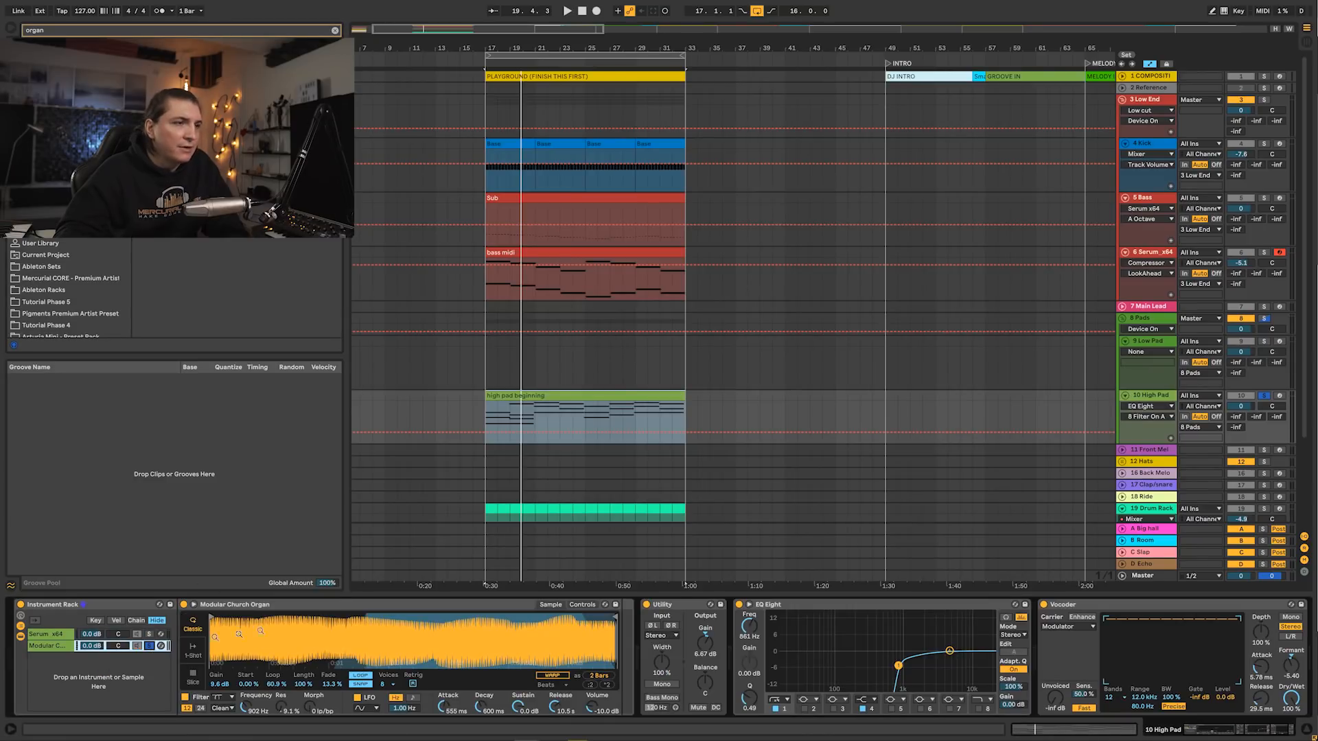
- Lower the High Pad track's volume to -2.4 dB while playing the loop
{"action": "key", "text": "space"}
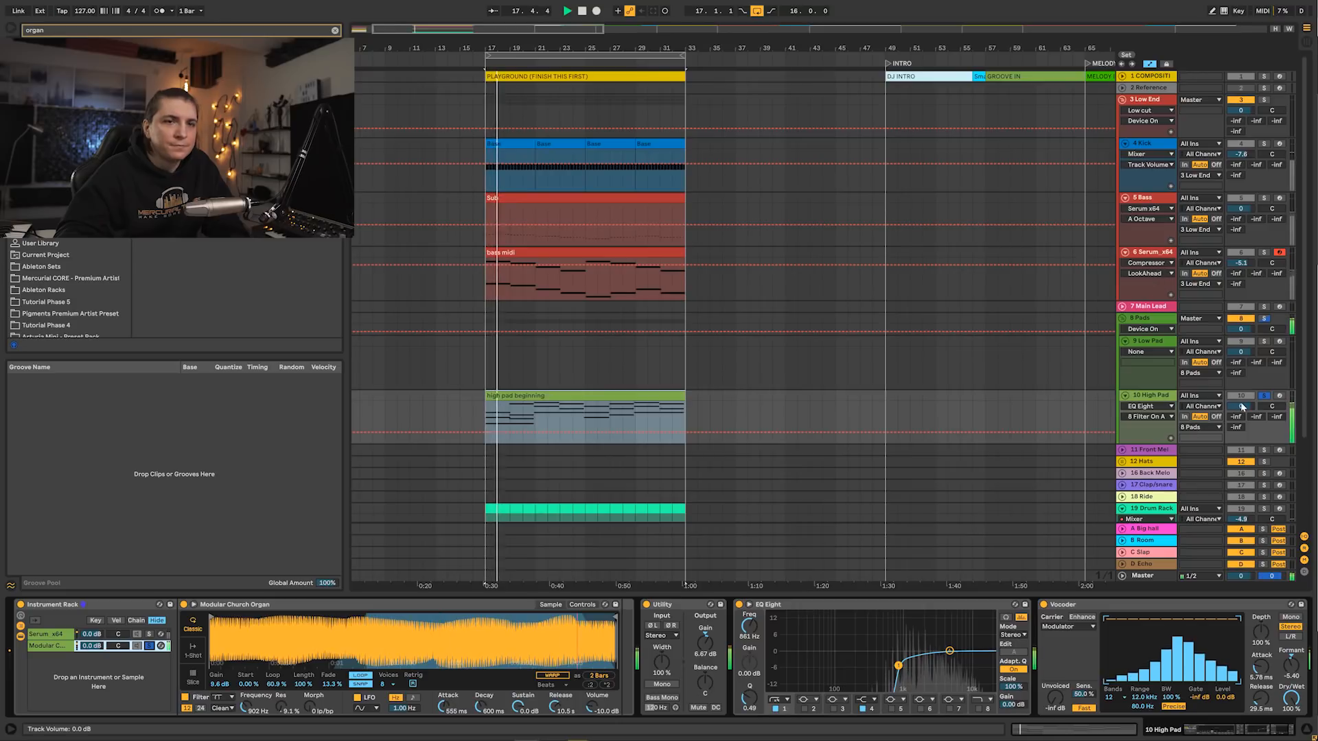
{"action": "left_click_drag", "start_coordinate": [1242, 406], "coordinate": [1242, 415]}
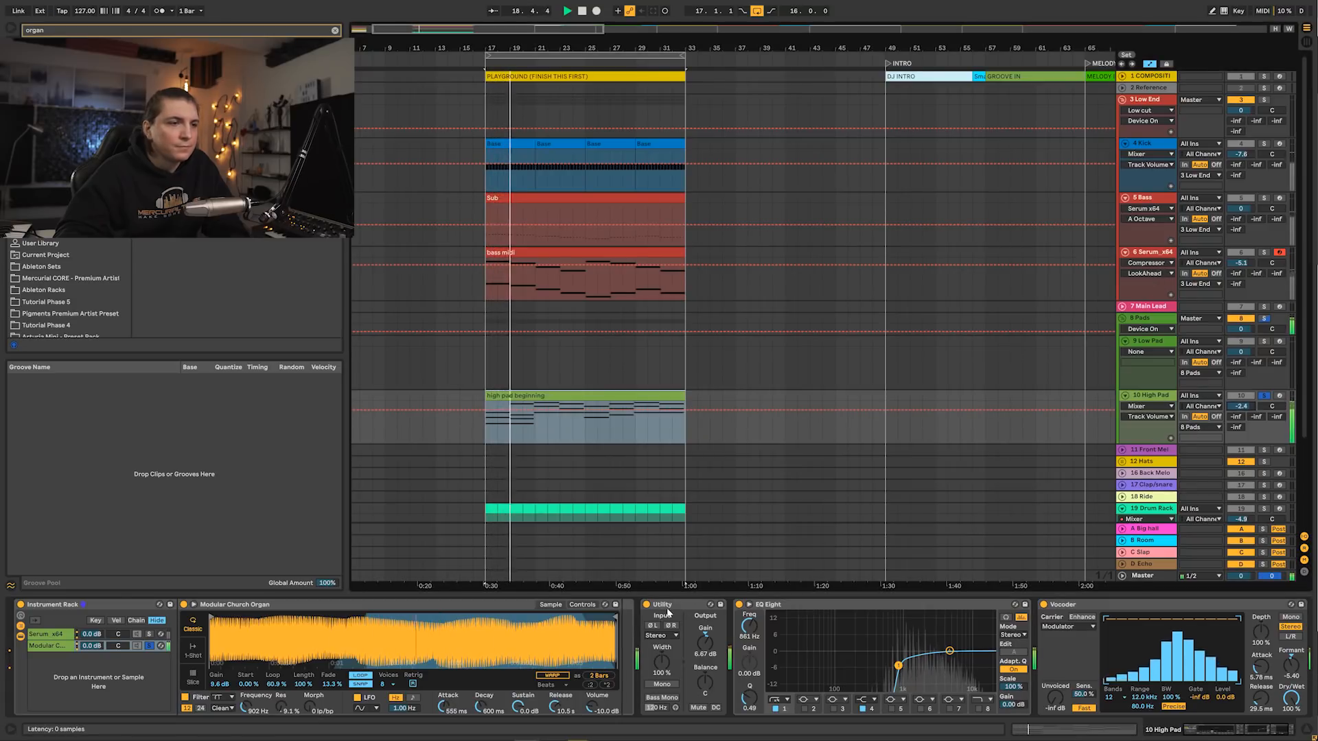
- Move the Utility into the rack's Serum chain and audition the Modular Church Organ chain
{"action": "left_click", "coordinate": [51, 633]}
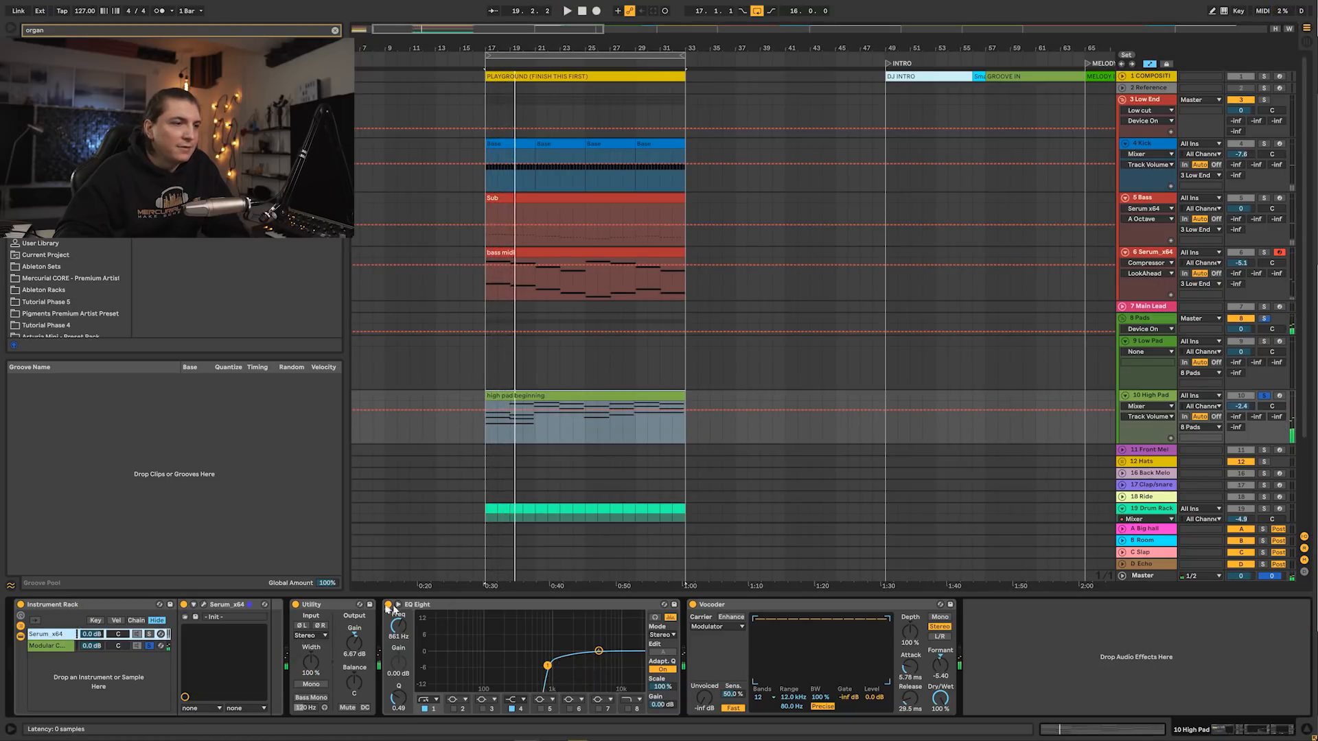
{"action": "left_click", "coordinate": [314, 607]}
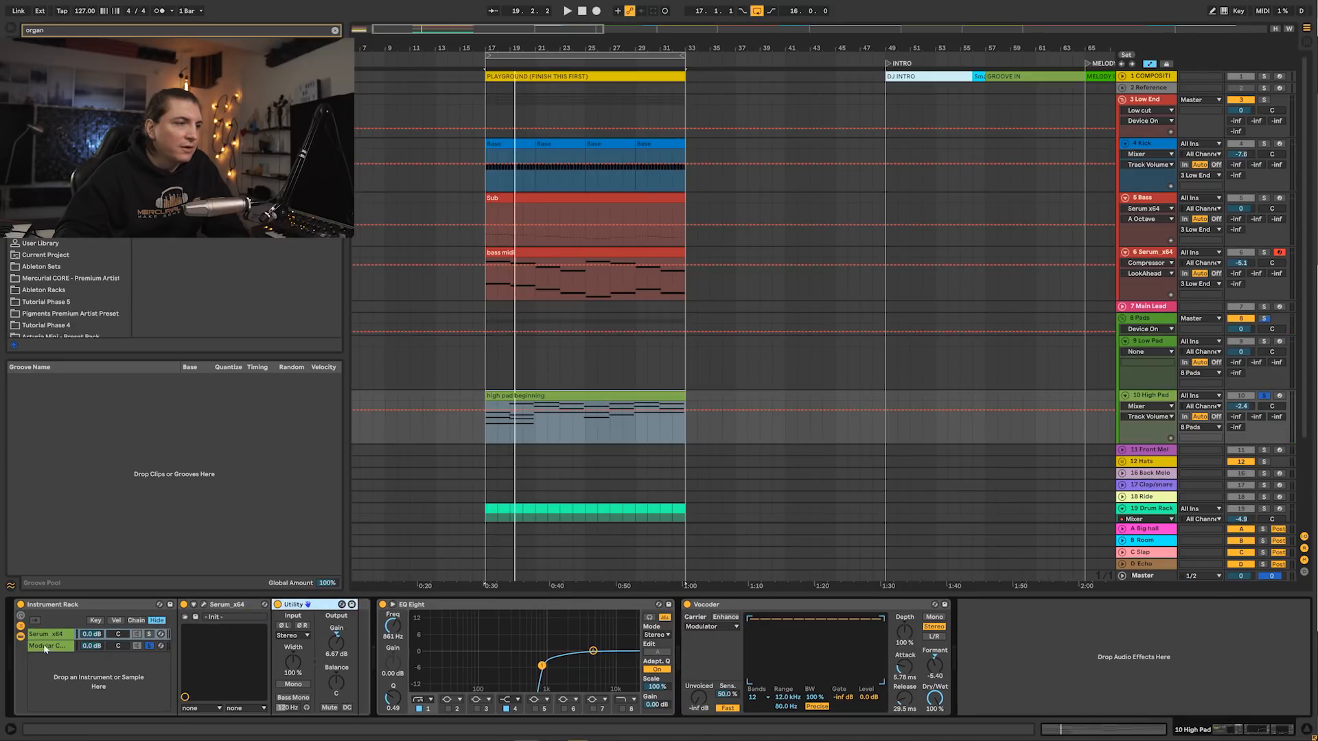
{"action": "left_click", "coordinate": [117, 649]}
{"action": "key", "text": "space"}
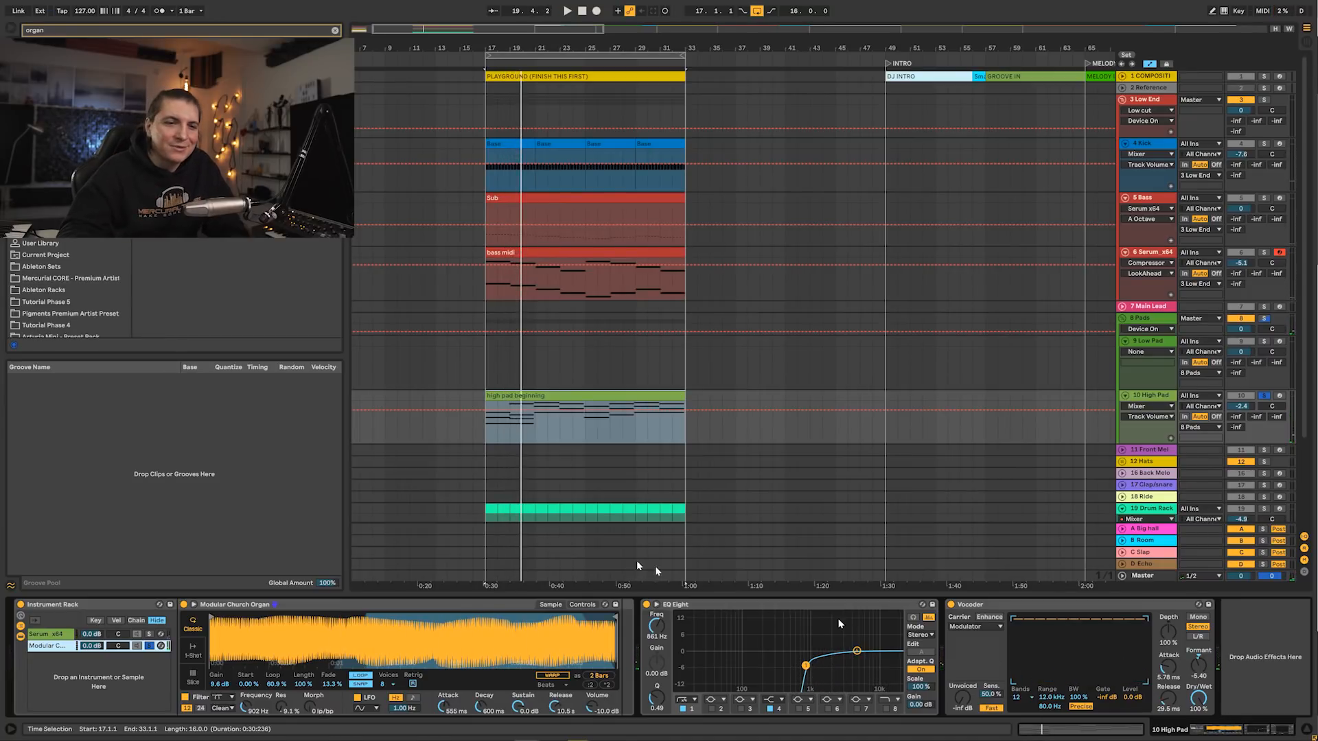
- Reduce the Vocoder's dry/wet to 90.5% while auditioning the pad
{"action": "key", "text": "space"}
{"action": "left_click_drag", "start_coordinate": [1193, 694], "coordinate": [1192, 706]}
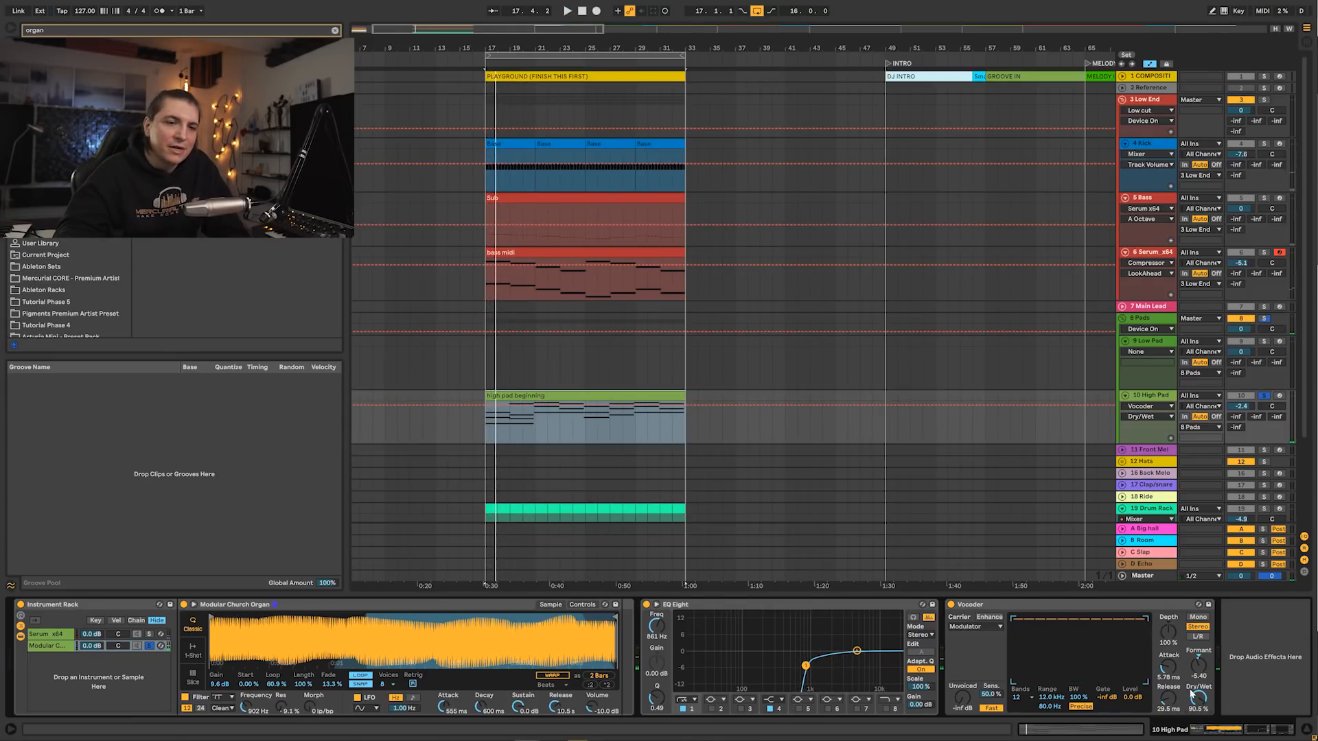
{"action": "key", "text": "space"}
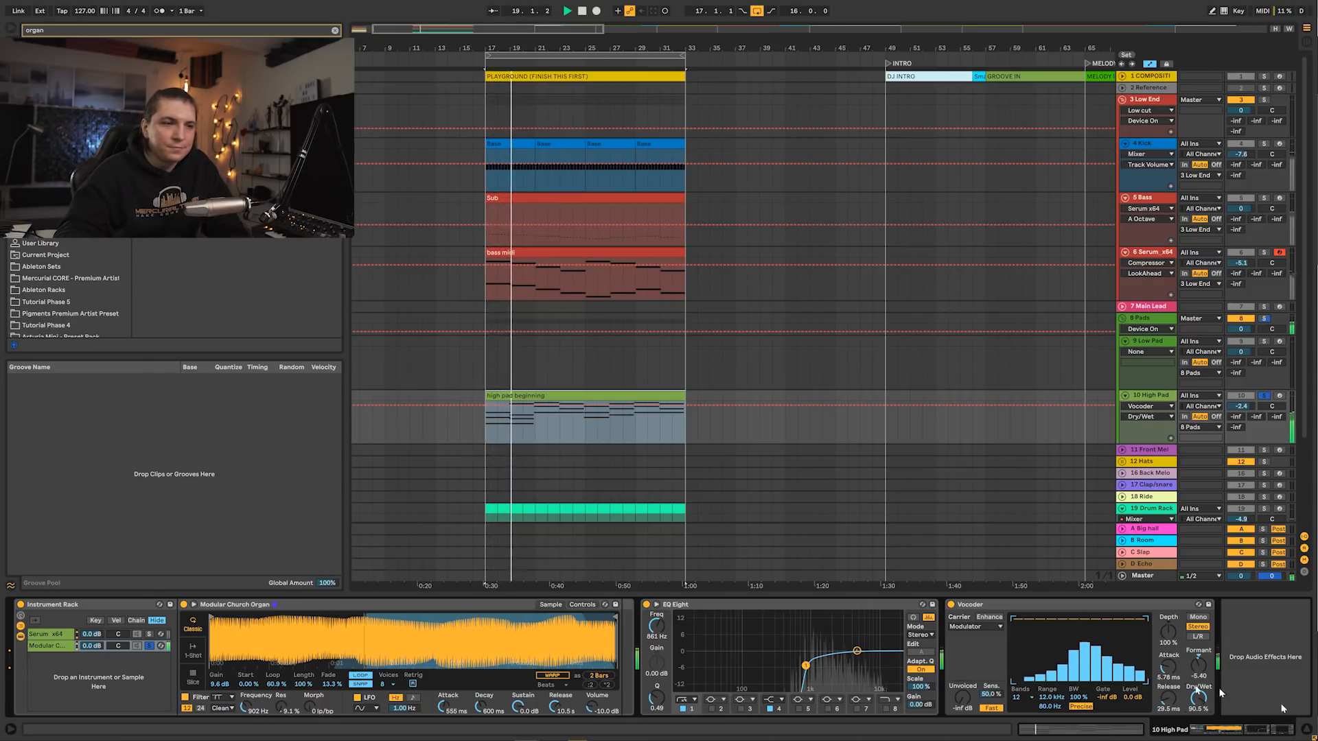
- Add a Glue Compressor after the Vocoder on the High Pad track
{"action": "left_click", "coordinate": [797, 288]}
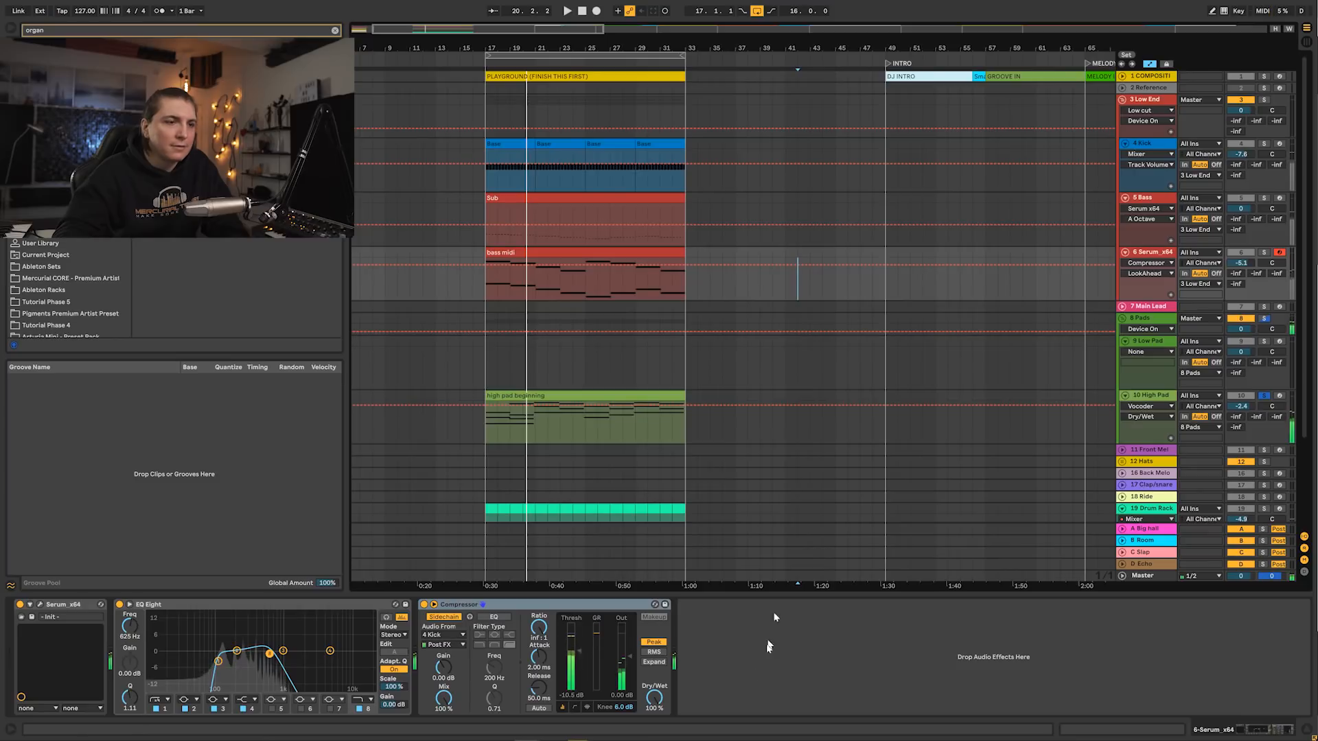
{"action": "left_click", "coordinate": [1155, 396]}
{"action": "key", "text": "ctrl+f"}
{"action": "type", "text": "glue"}
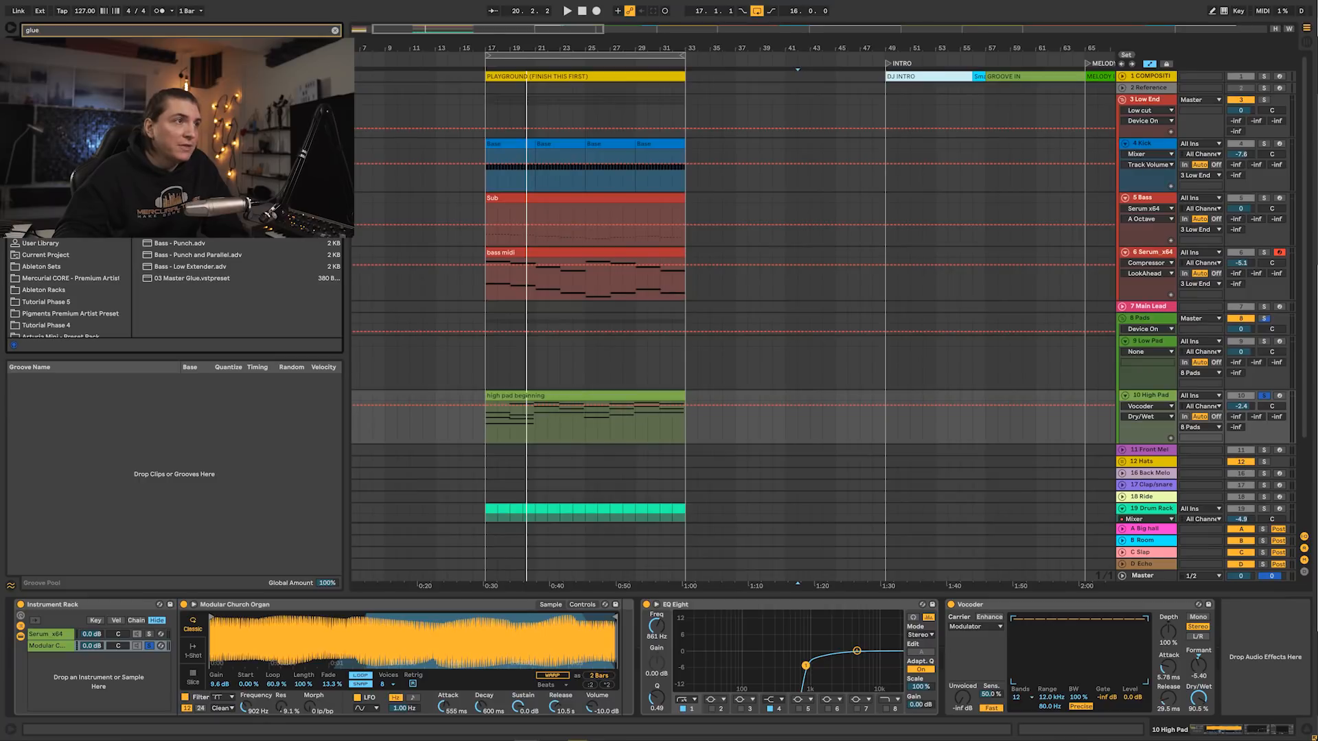
{"action": "double_click", "coordinate": [180, 56]}
{"action": "left_click", "coordinate": [339, 644]}
- Set the Glue Compressor's threshold to -23.2 dB and makeup to 1.11 dB, and adjust its attack and release during playback from bar 17
{"action": "key", "text": "space"}
{"action": "left_click", "coordinate": [492, 432]}
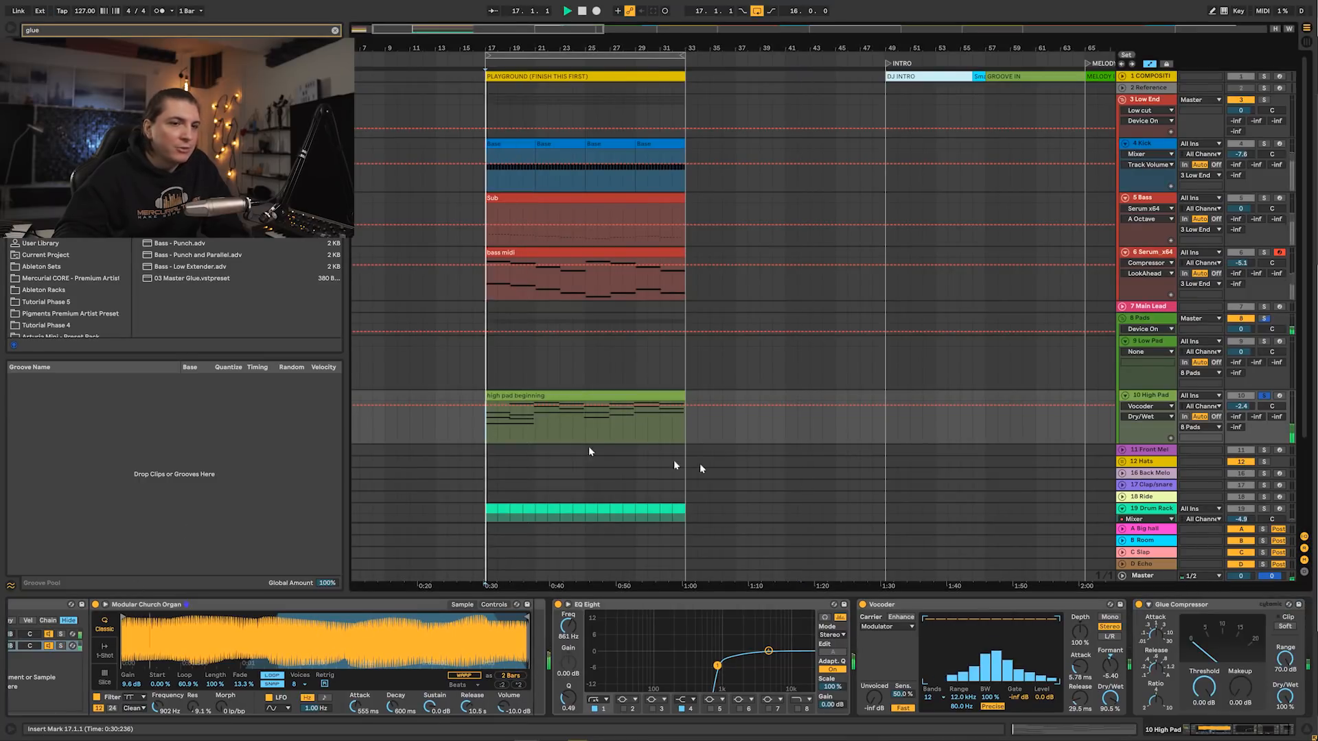
{"action": "mouse_move", "coordinate": [1203, 686]}
{"action": "left_mouse_down"}
{"action": "mouse_move", "coordinate": [1203, 721]}
{"action": "mouse_move", "coordinate": [1203, 699]}
{"action": "mouse_move", "coordinate": [1240, 685]}
{"action": "left_mouse_up"}
{"action": "key", "text": "space"}
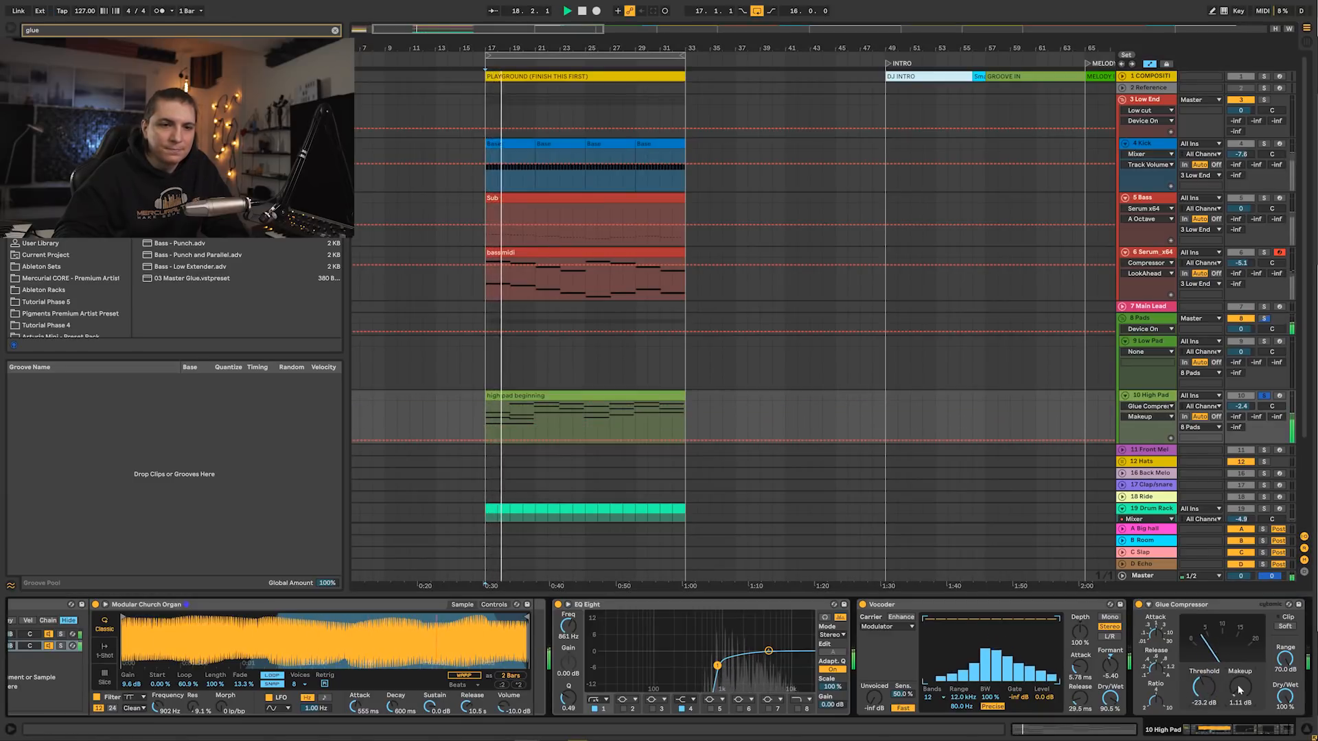
{"action": "left_click", "coordinate": [1155, 638]}
{"action": "left_click", "coordinate": [1156, 668]}
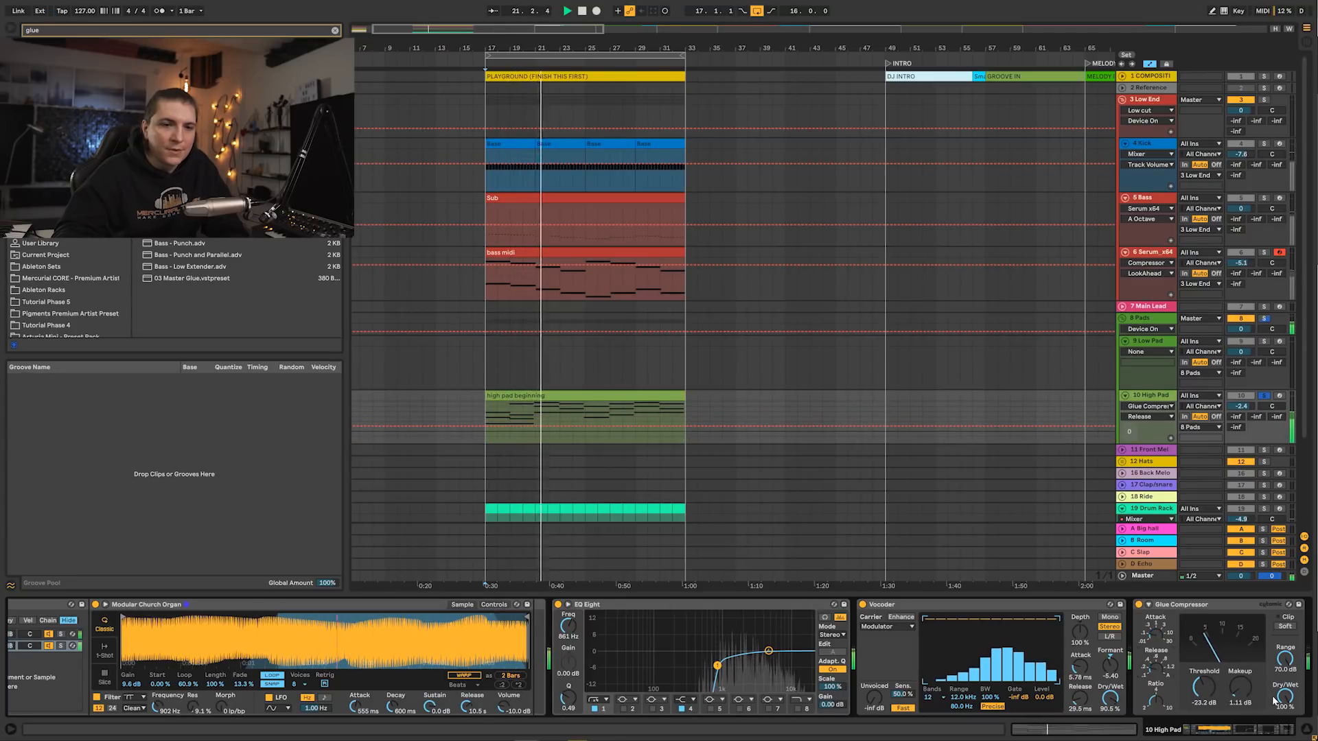
{"action": "key", "text": "space"}
- Add an Amp after the Glue Compressor and set its amp type to Bass
{"action": "key", "text": "ctrl+f"}
{"action": "type", "text": "am"}
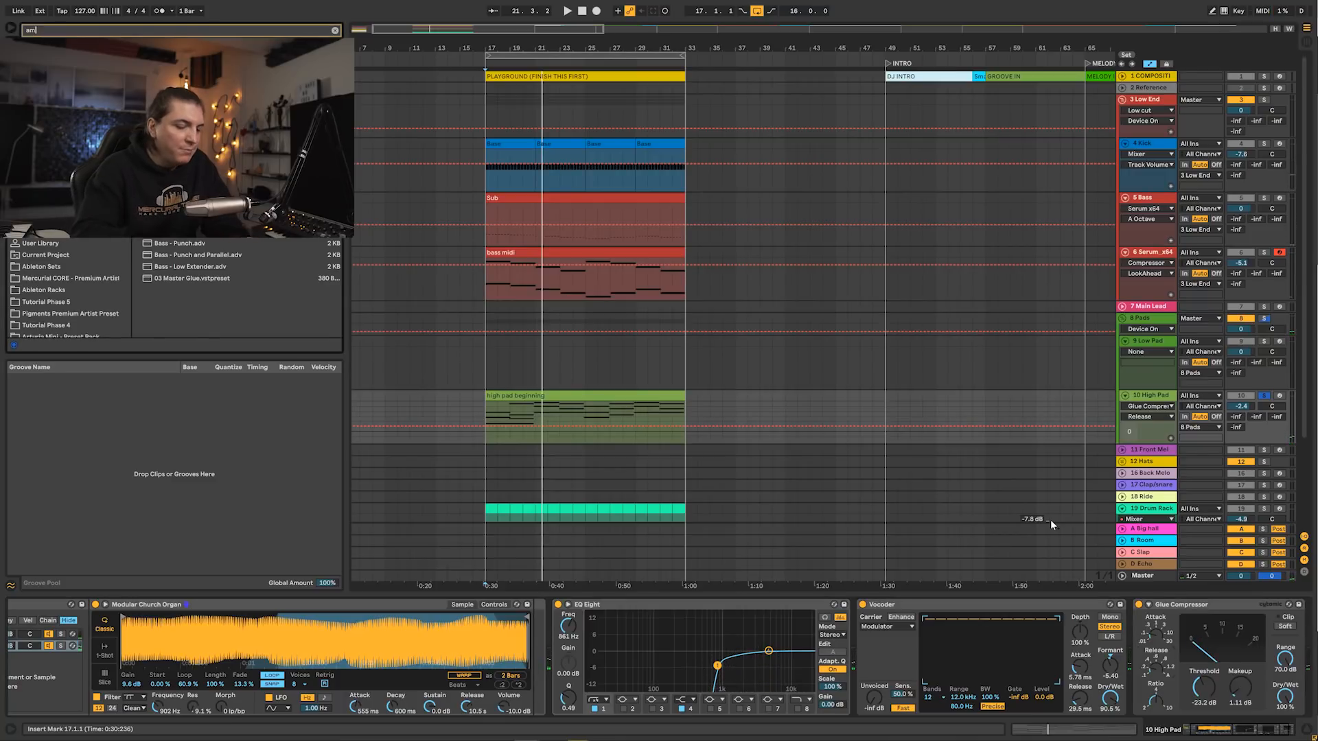
{"action": "type", "text": "p"}
{"action": "key", "text": "Return"}
{"action": "left_click", "coordinate": [1256, 676]}
{"action": "key", "text": "space"}
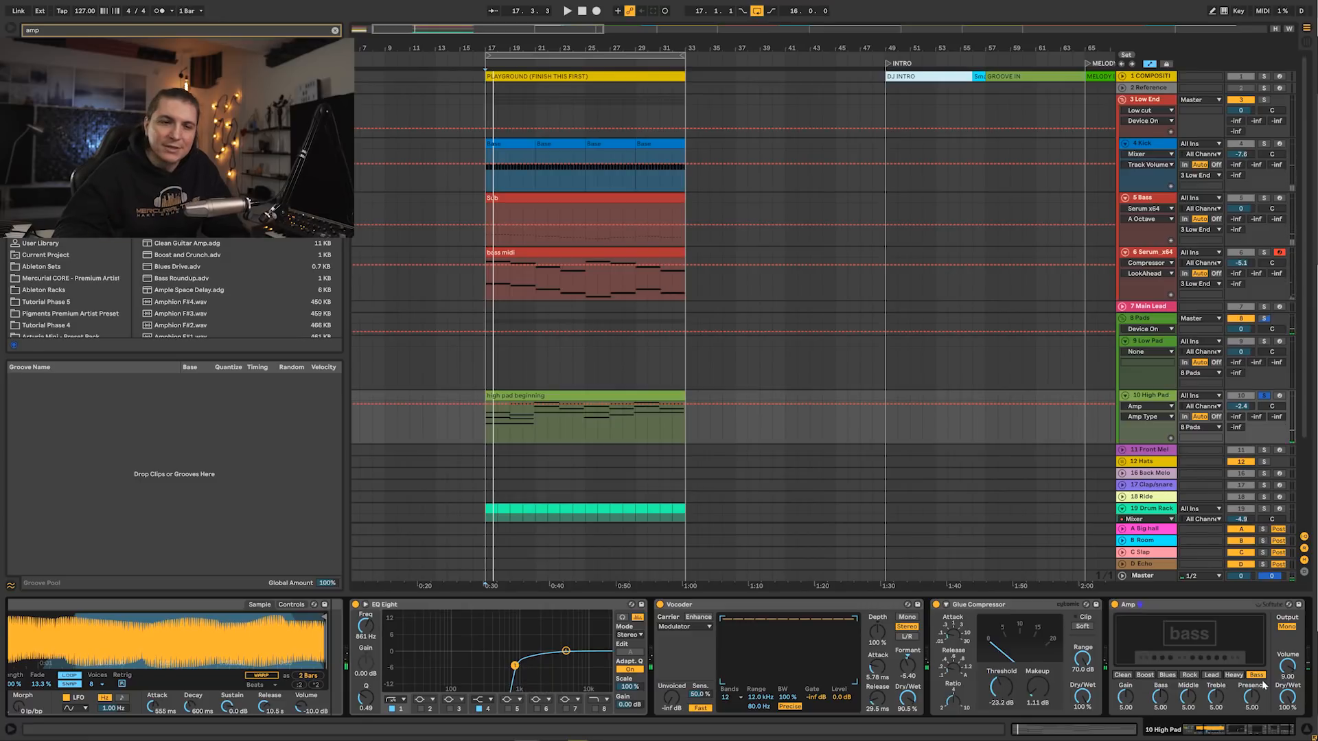
- Raise the Amp's presence to 7.30, treble to 7.06 and middle to 8.33 while playing
{"action": "key", "text": "space"}
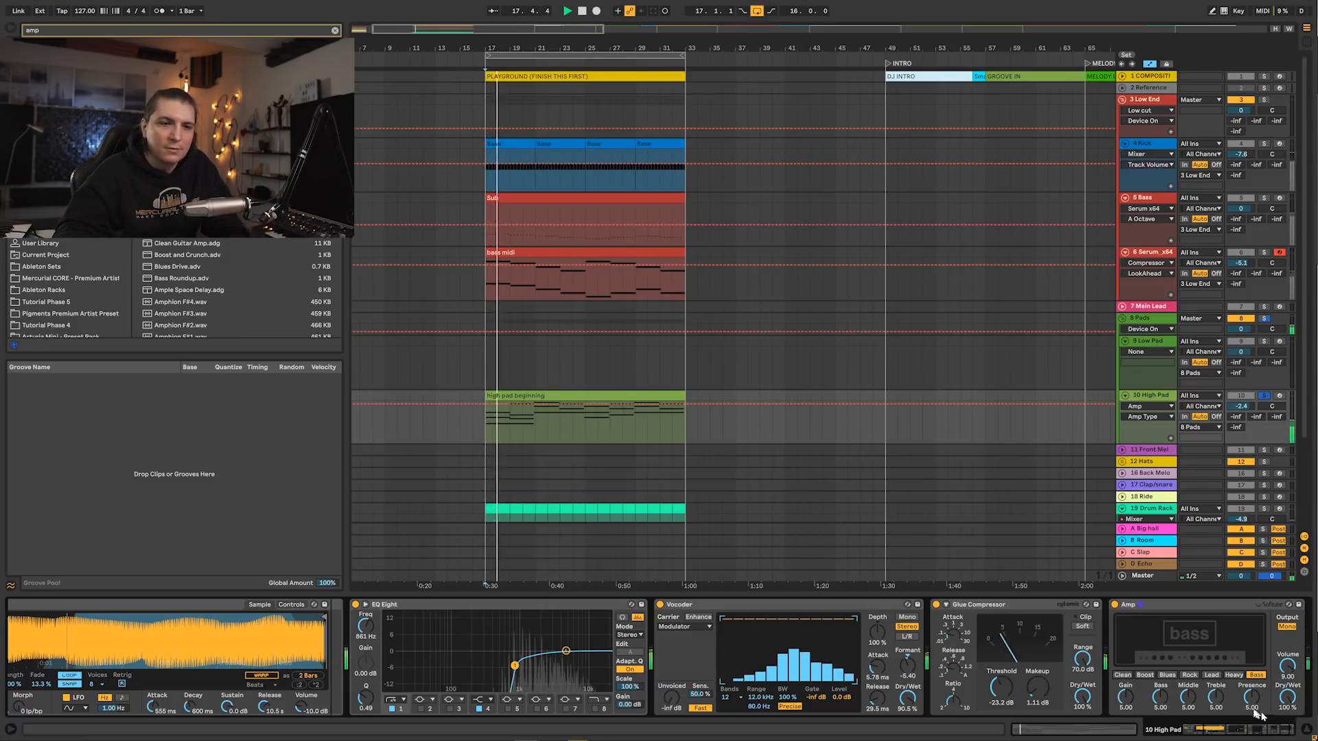
{"action": "left_click_drag", "start_coordinate": [1251, 697], "coordinate": [1252, 670]}
{"action": "left_click_drag", "start_coordinate": [1188, 697], "coordinate": [1188, 658]}
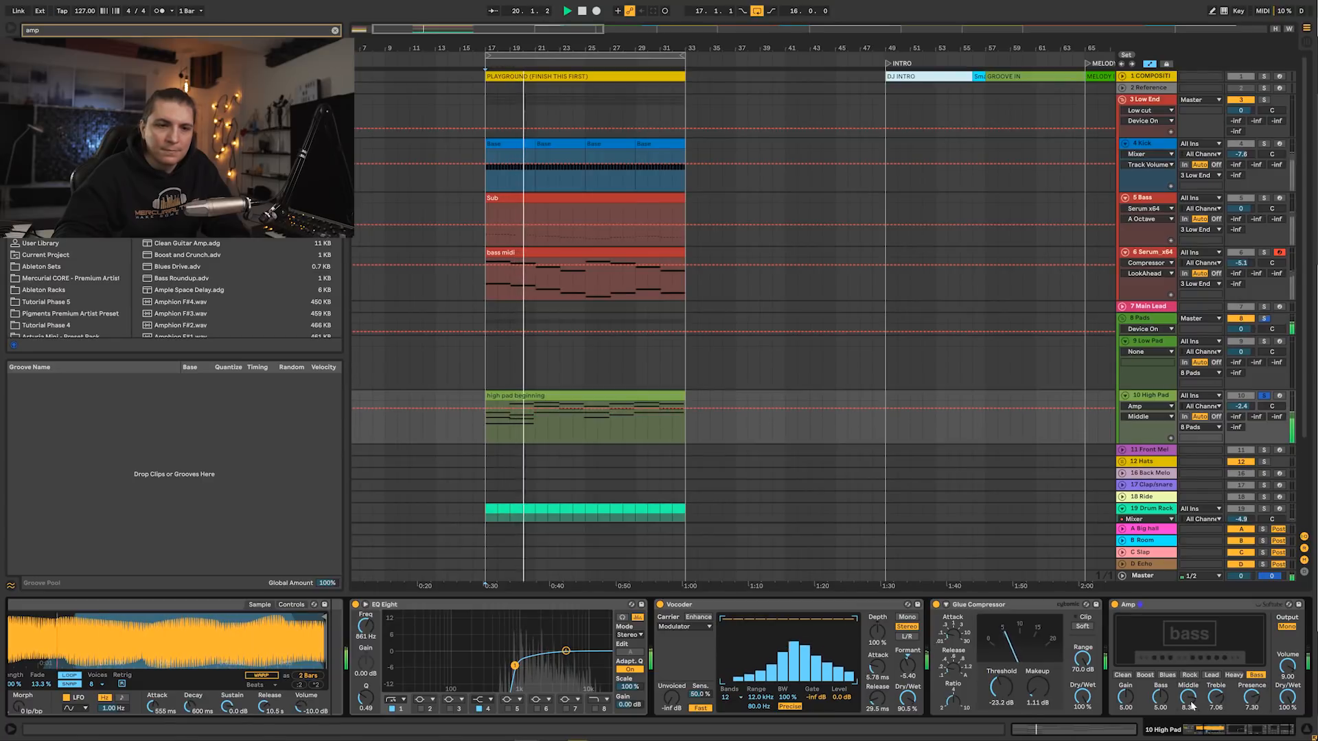
{"action": "key", "text": "space"}
- Add an EQ Eight after the Amp, make band 1 a low cut, and shape the upper bands
{"action": "key", "text": "ctrl+f"}
{"action": "type", "text": "eq"}
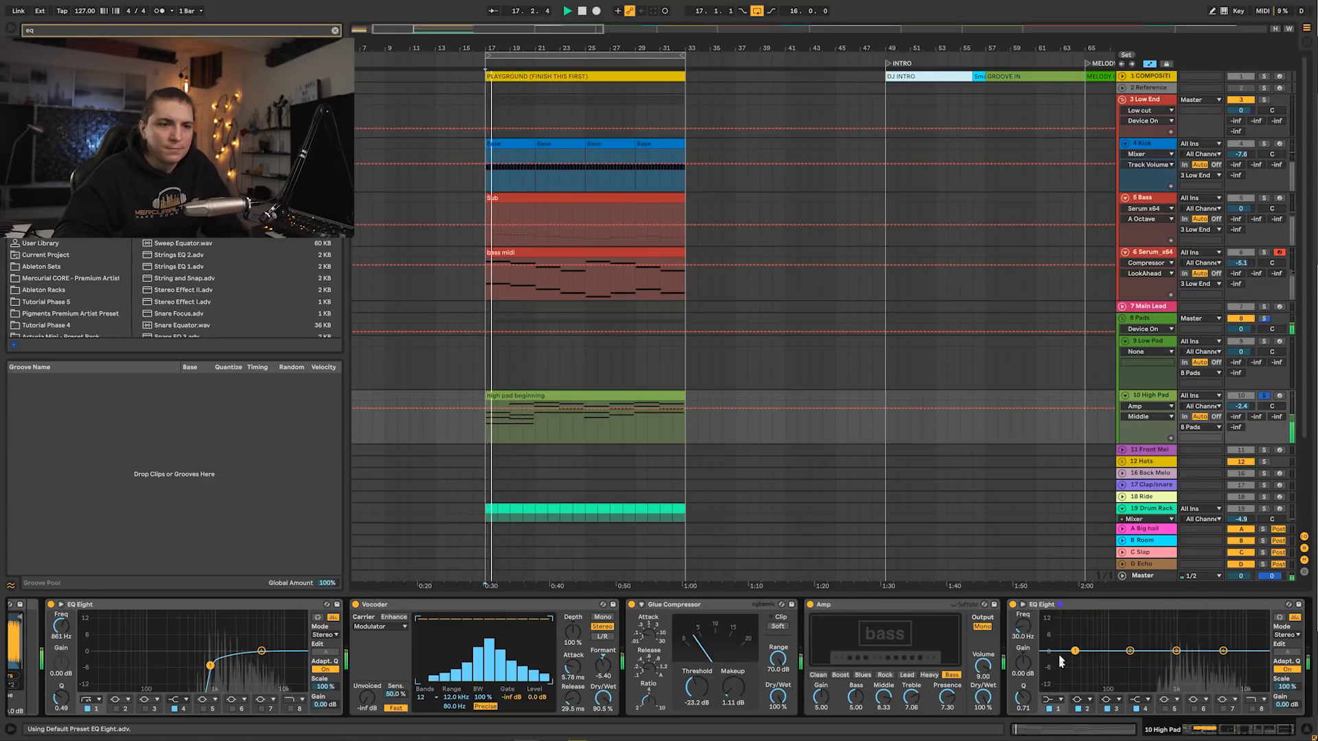
{"action": "left_click", "coordinate": [1053, 700]}
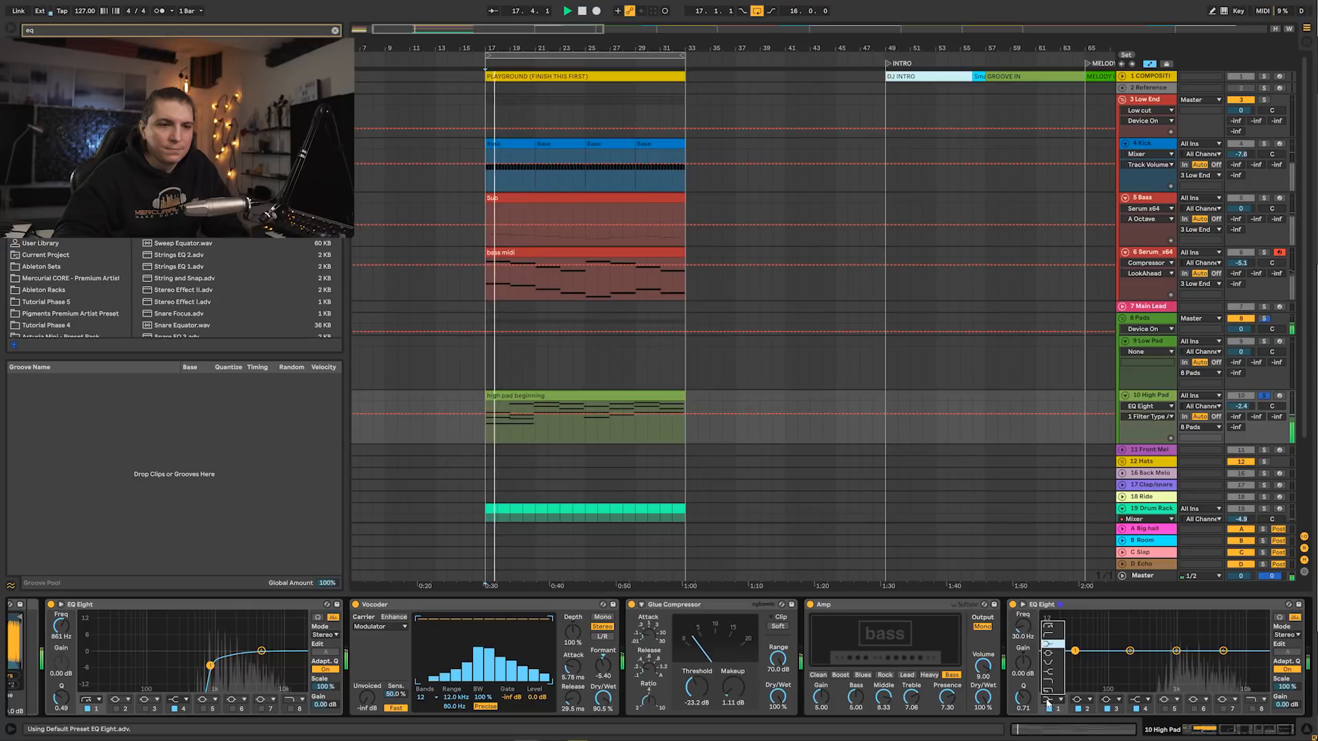
{"action": "left_click", "coordinate": [1052, 627]}
{"action": "left_click_drag", "start_coordinate": [1075, 650], "coordinate": [1162, 658]}
{"action": "left_click", "coordinate": [1223, 651]}
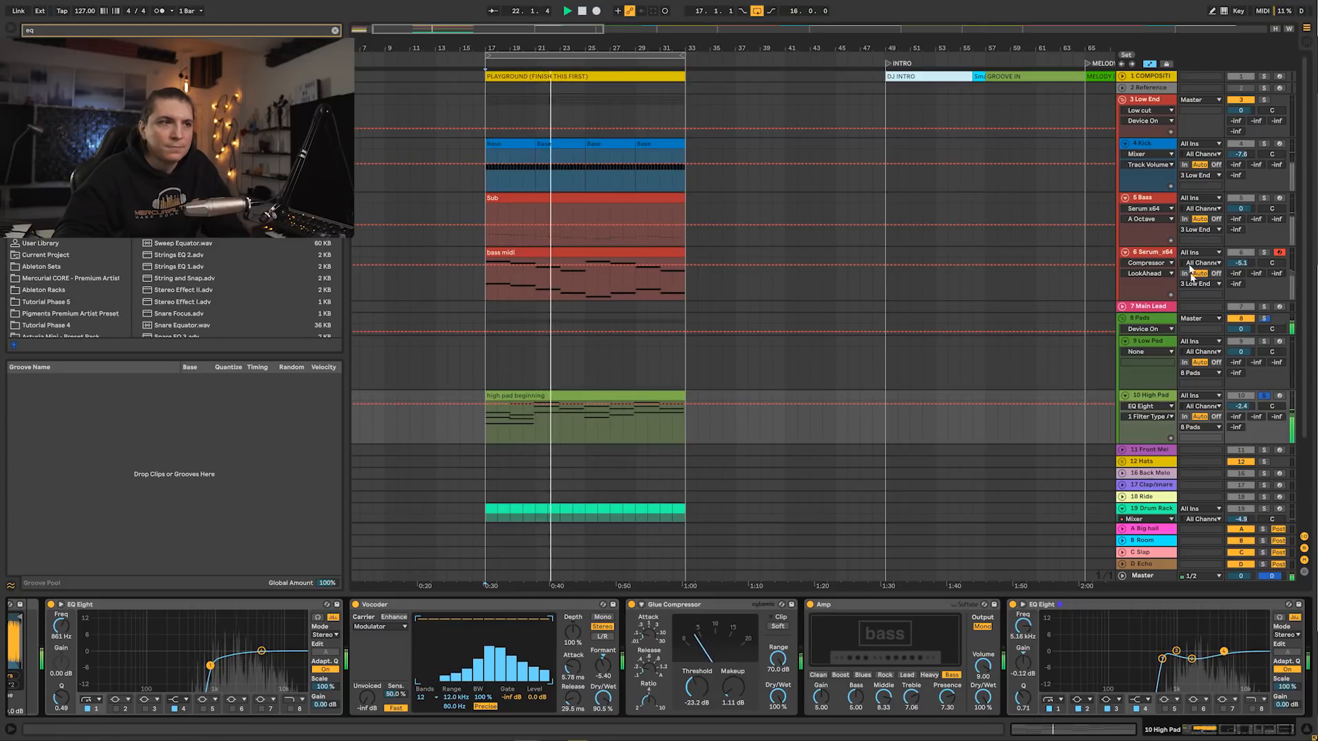
- Lower the High Pad track's volume to -6.1 dB while playing
{"action": "left_click", "coordinate": [1241, 406]}
{"action": "left_click_drag", "start_coordinate": [1240, 407], "coordinate": [1241, 418]}
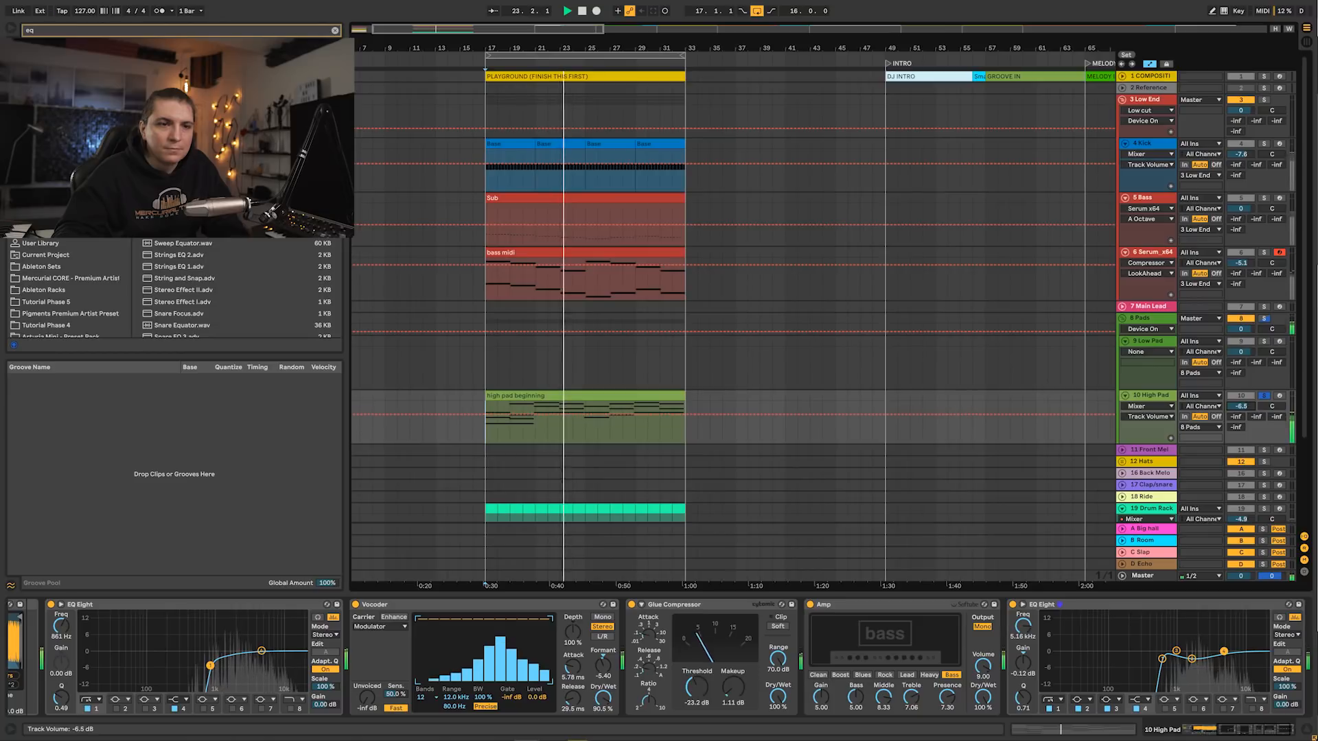
{"action": "key", "text": "space"}
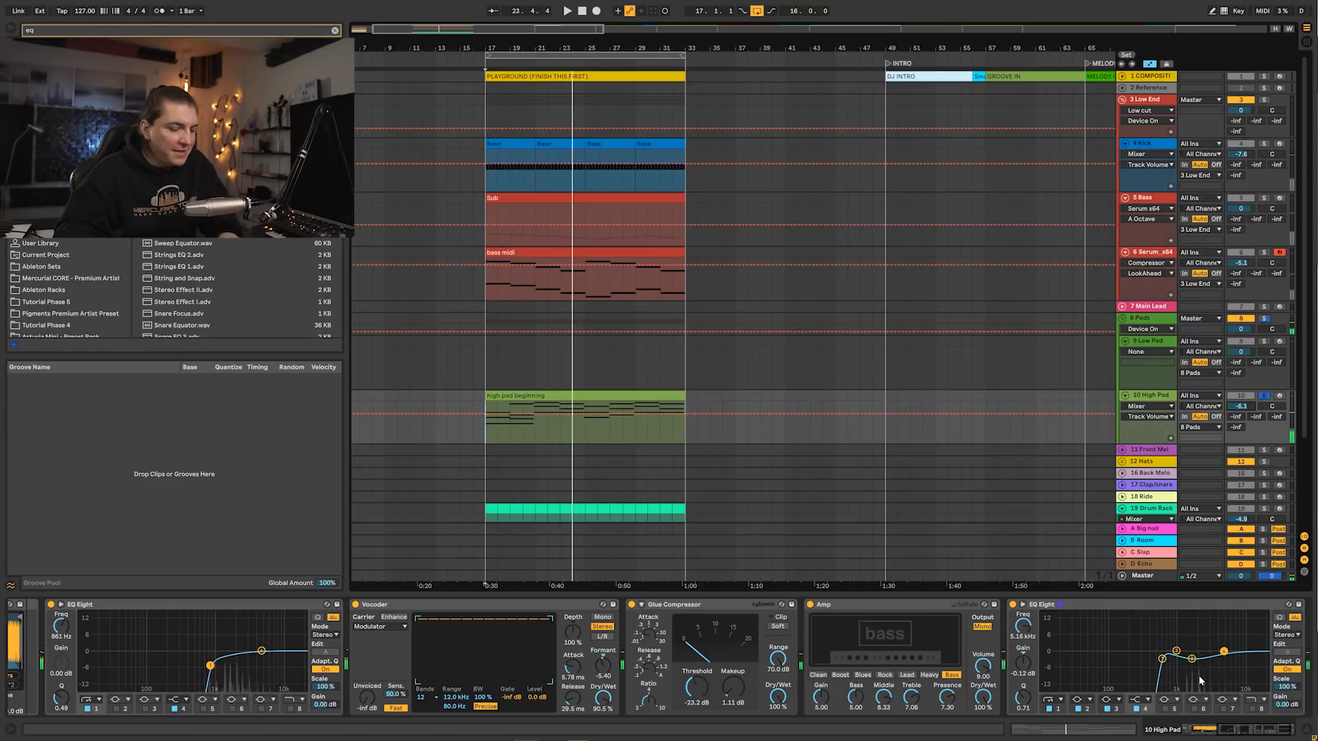
- Add a Pedal after the last EQ Eight with -6.67 dB output, 59% mid, 37% treble and 52% dry/wet
{"action": "key", "text": "ctrl+f"}
{"action": "type", "text": "pedal"}
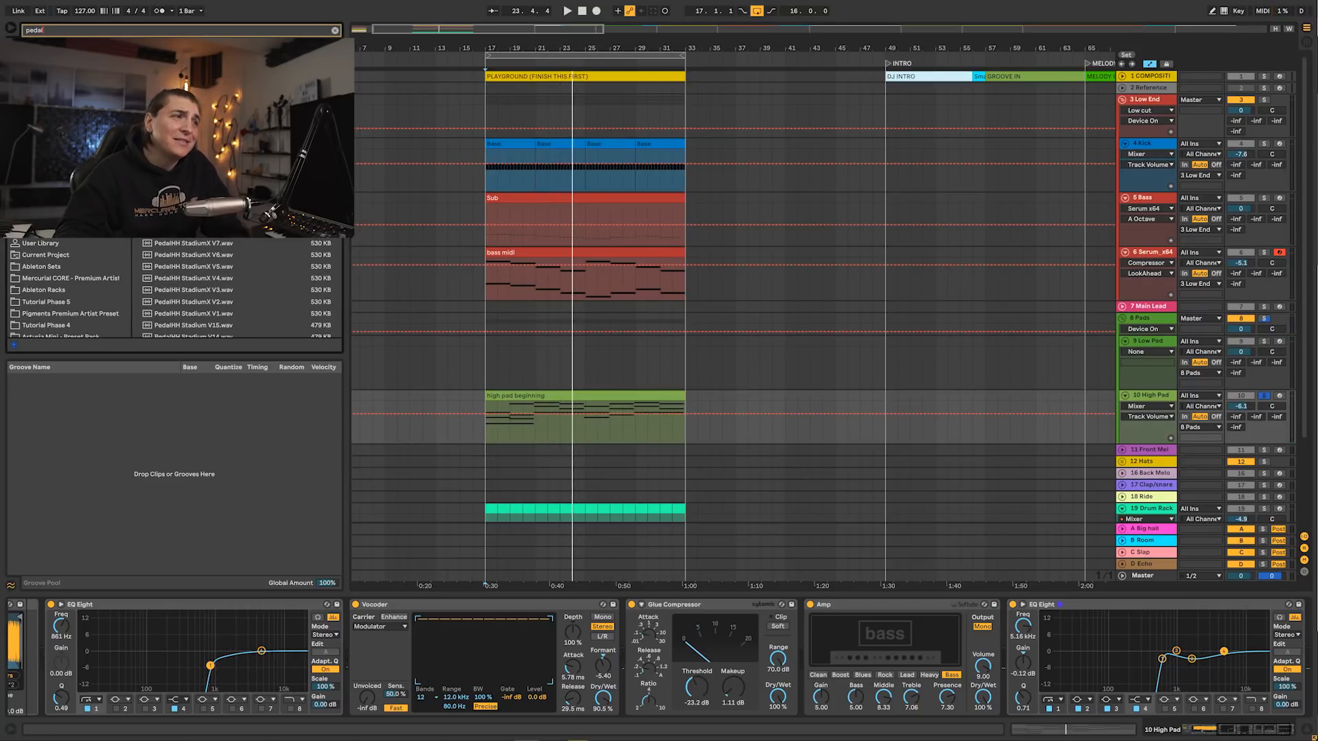
{"action": "key", "text": "Return"}
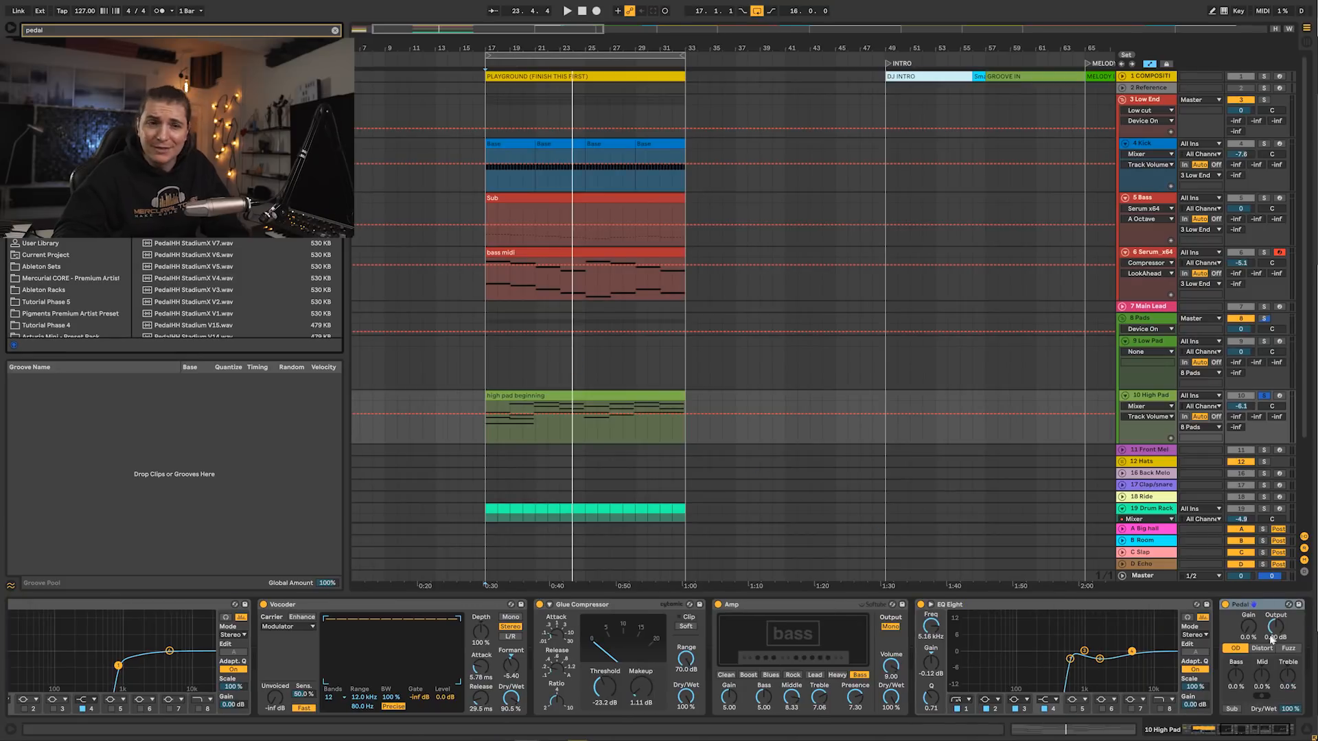
{"action": "key", "text": "space"}
{"action": "left_click_drag", "start_coordinate": [1260, 676], "coordinate": [1275, 649]}
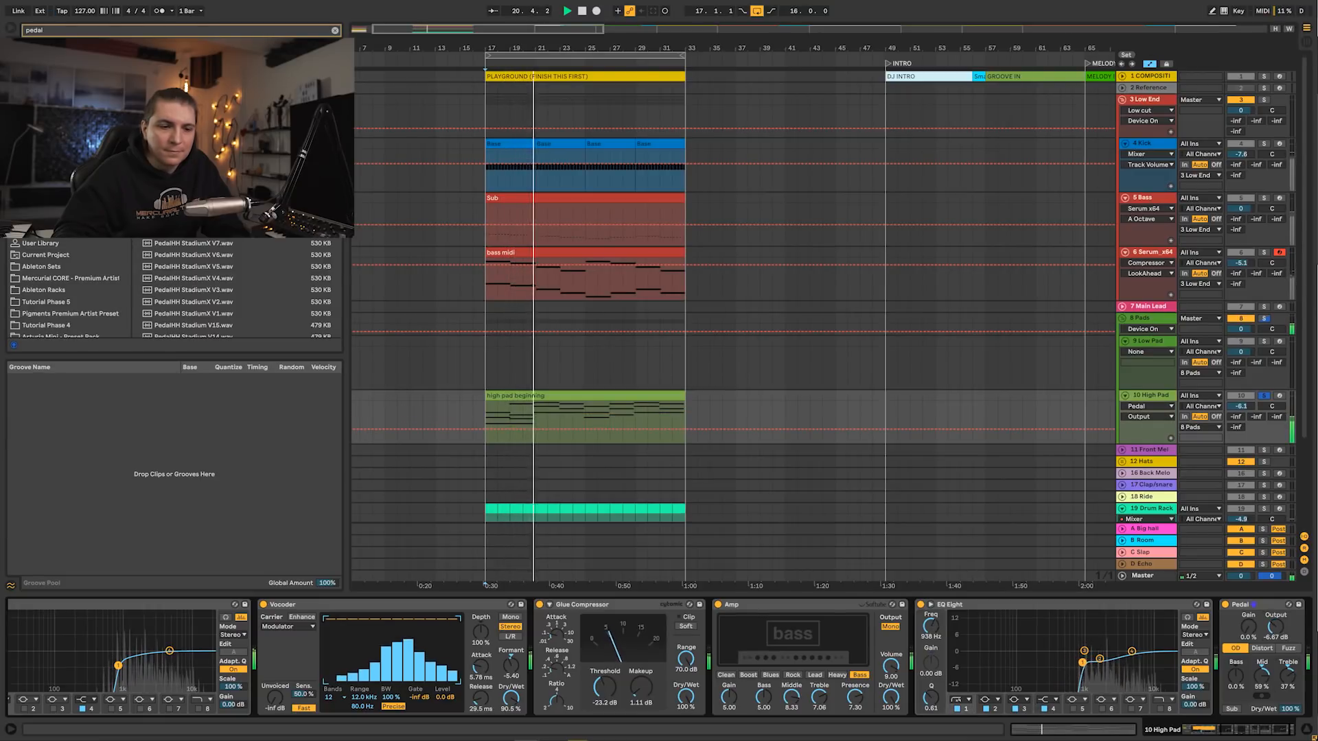
{"action": "left_click_drag", "start_coordinate": [1288, 705], "coordinate": [1287, 735]}
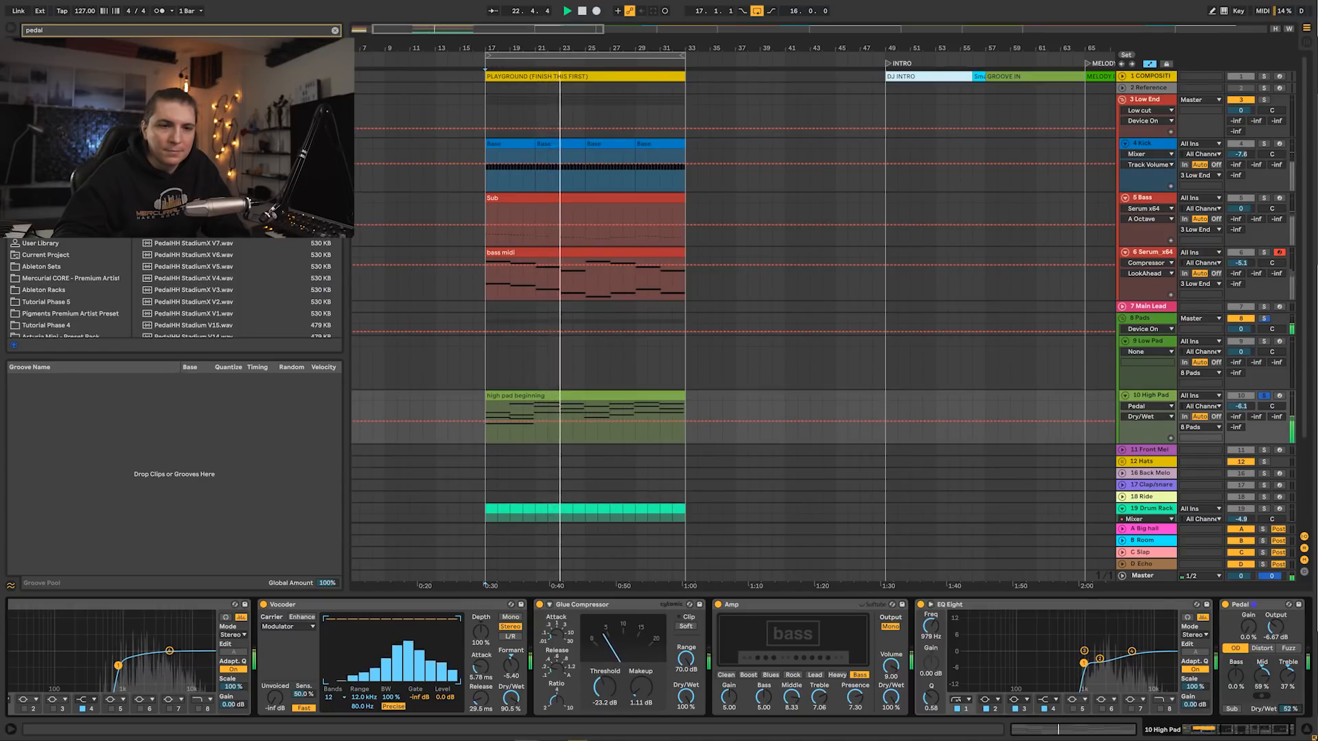
{"action": "key", "text": "space"}
- Duplicate the EQ Eight to the position after the Pedal and play the pad
{"action": "left_click_drag", "start_coordinate": [1094, 606], "coordinate": [1311, 626]}
{"action": "key", "text": "space"}
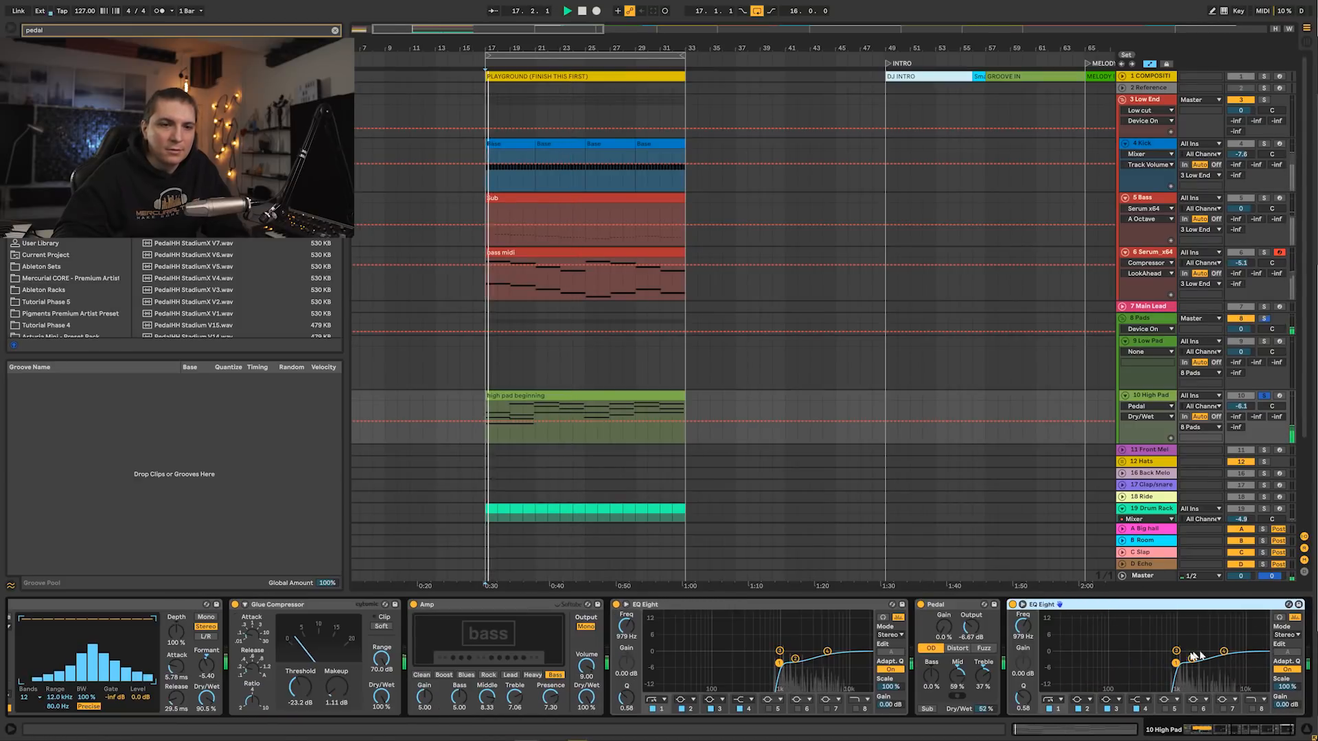
- Set the last EQ Eight's low cut to 653 Hz and the Pedal's dry/wet to 84%, ending the High Pad solo
{"action": "mouse_move", "coordinate": [1176, 663]}
{"action": "left_mouse_down"}
{"action": "mouse_move", "coordinate": [1192, 650]}
{"action": "mouse_move", "coordinate": [1164, 662]}
{"action": "left_mouse_up"}
{"action": "left_click_drag", "start_coordinate": [984, 709], "coordinate": [985, 698]}
{"action": "key", "text": "space"}
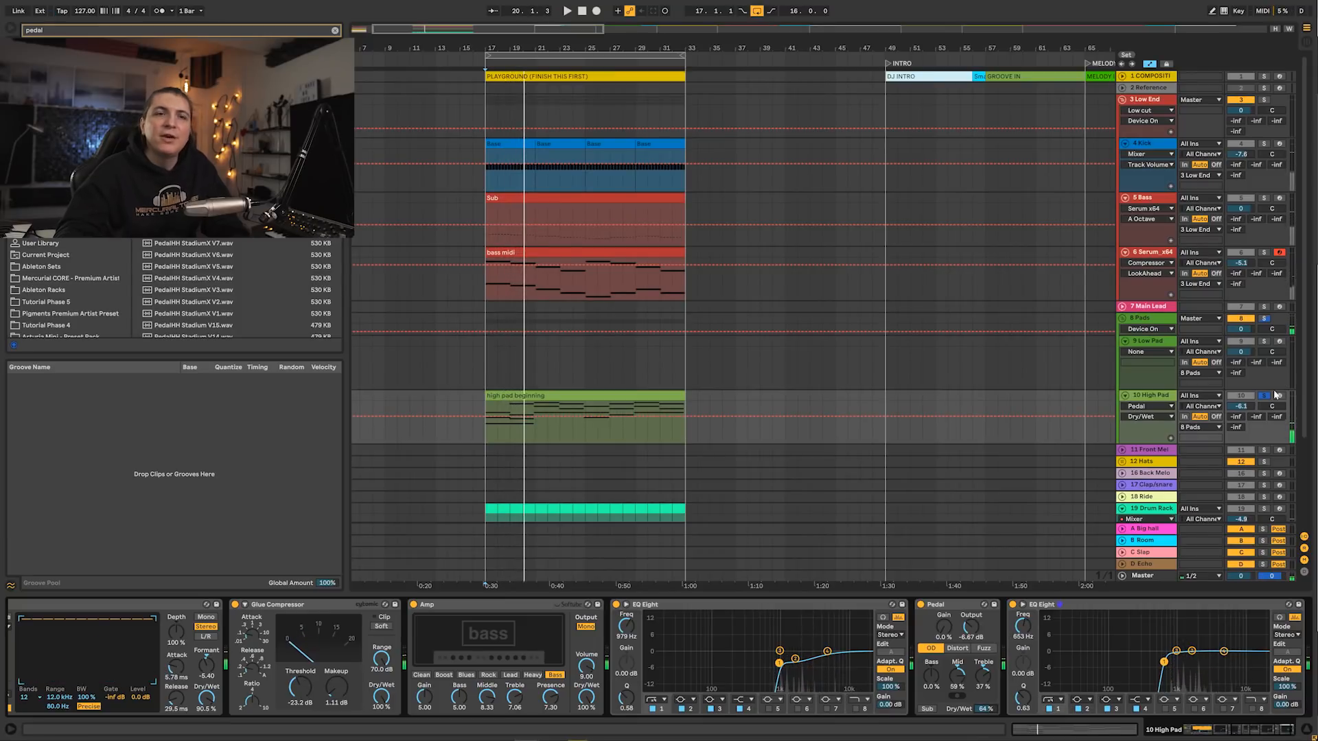
{"action": "left_click", "coordinate": [1264, 396]}
- Enable kick sidechaining on the Pads group's Compressor with a -6.84 dB threshold, and set the High Pad volume to -6.3 dB
{"action": "key", "text": "ctrl+f"}
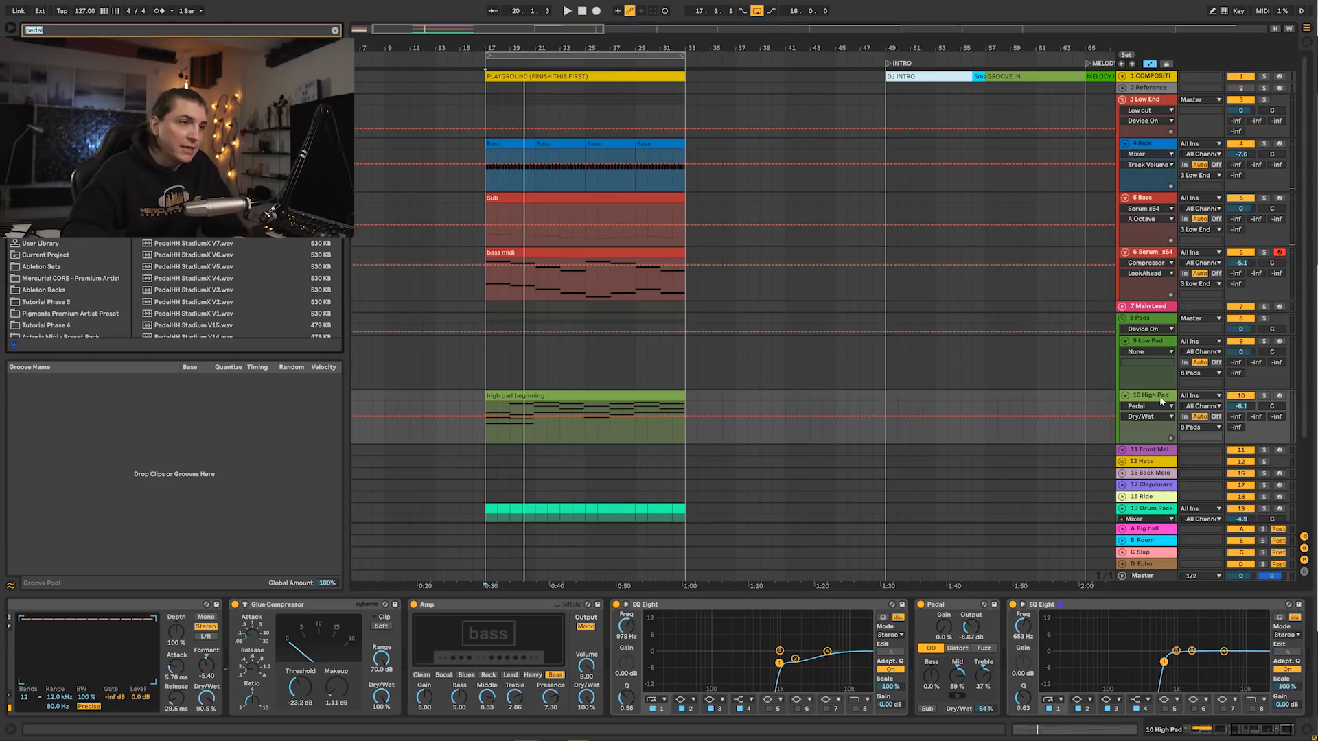
{"action": "left_click", "coordinate": [1149, 320]}
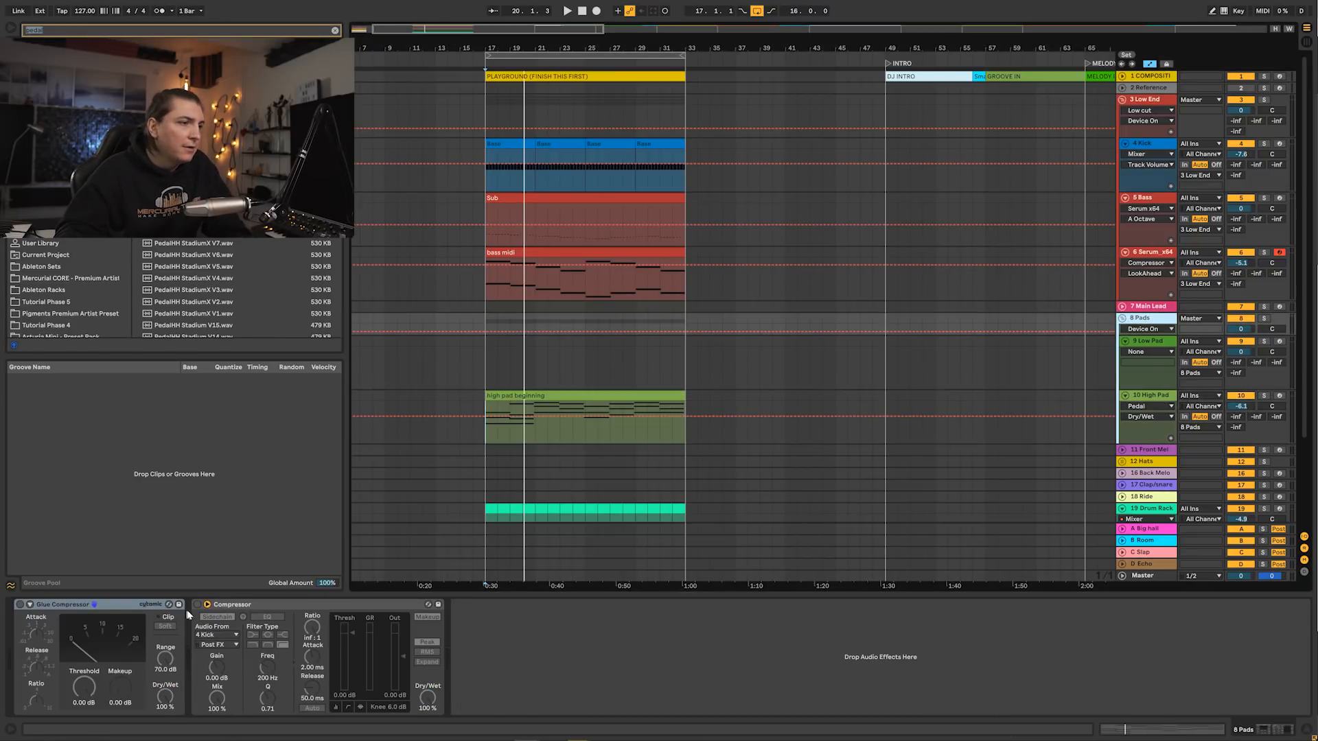
{"action": "left_click", "coordinate": [217, 617]}
{"action": "key", "text": "space"}
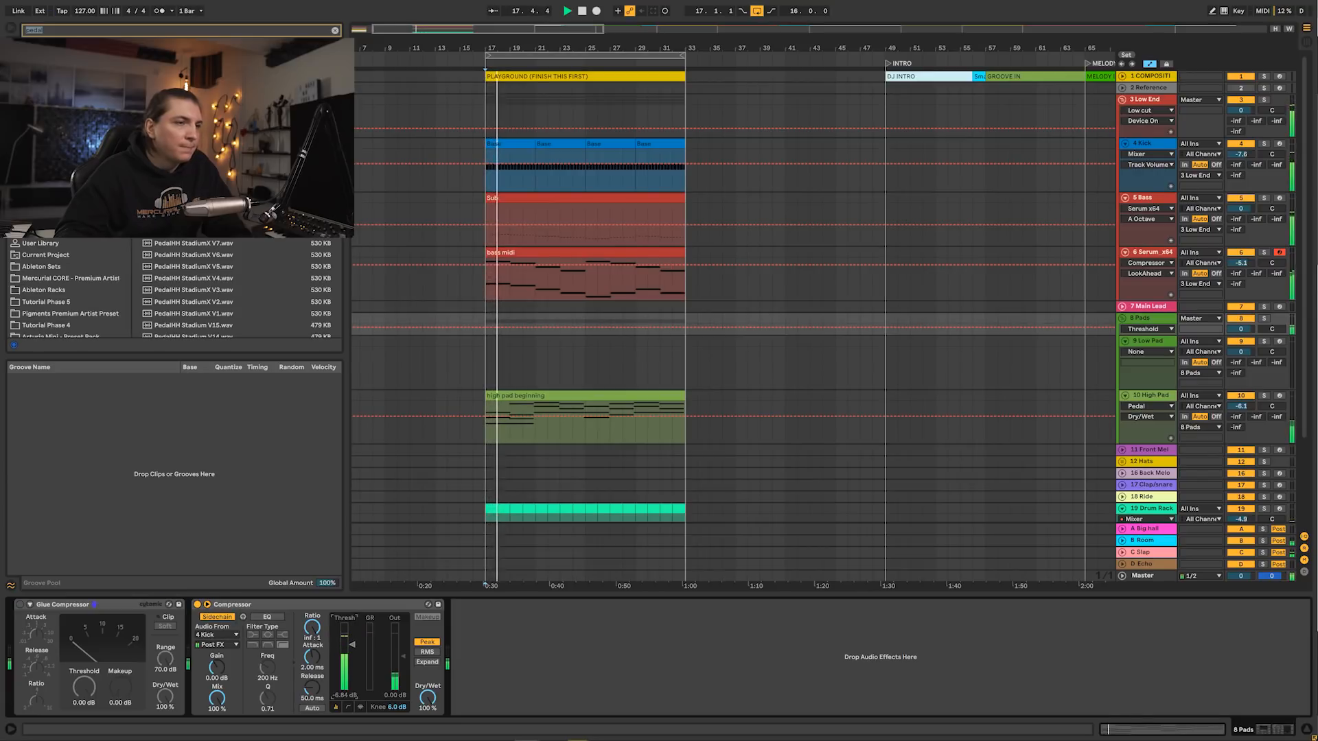
{"action": "left_click_drag", "start_coordinate": [1240, 407], "coordinate": [1240, 408]}
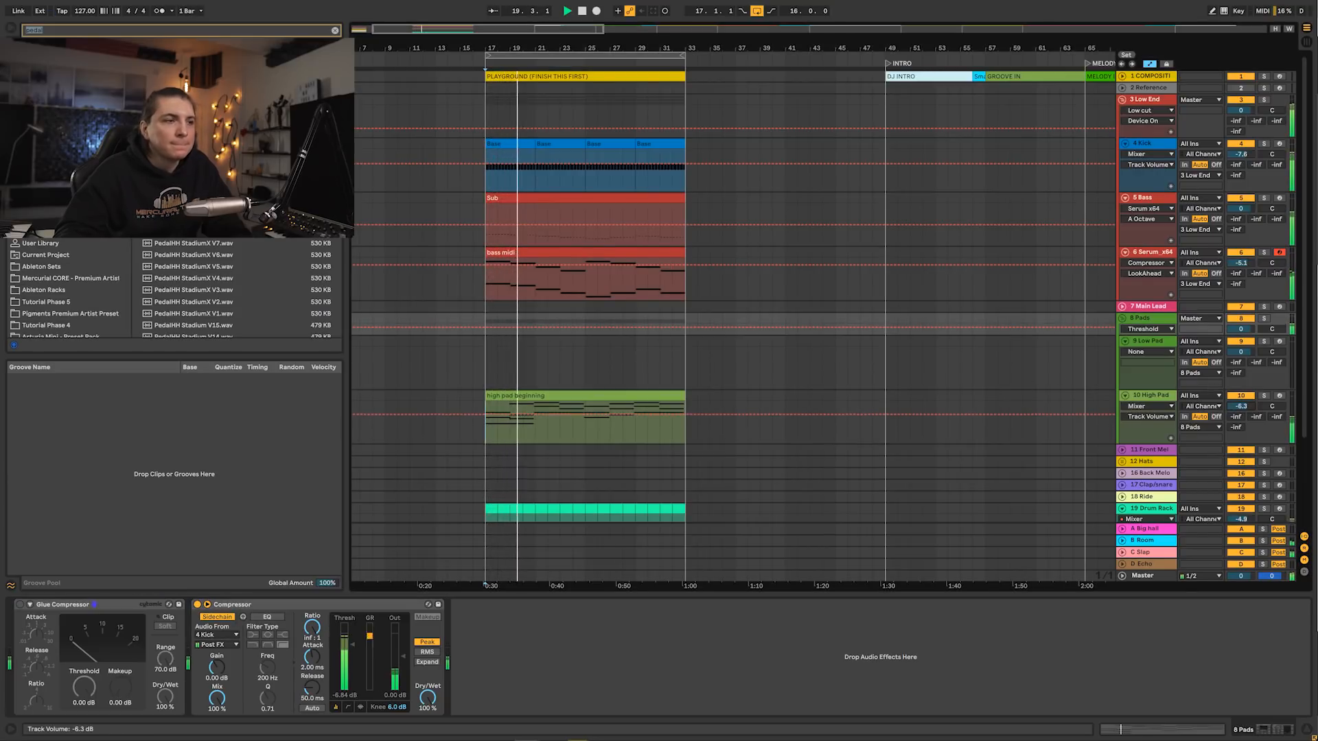
- Cut 2.11 dB at 1.70 kHz and 3.10 dB near 5 kHz in High Pad's last EQ Eight, and set Amp dry/wet to 81.7%
{"action": "left_click", "coordinate": [1159, 396]}
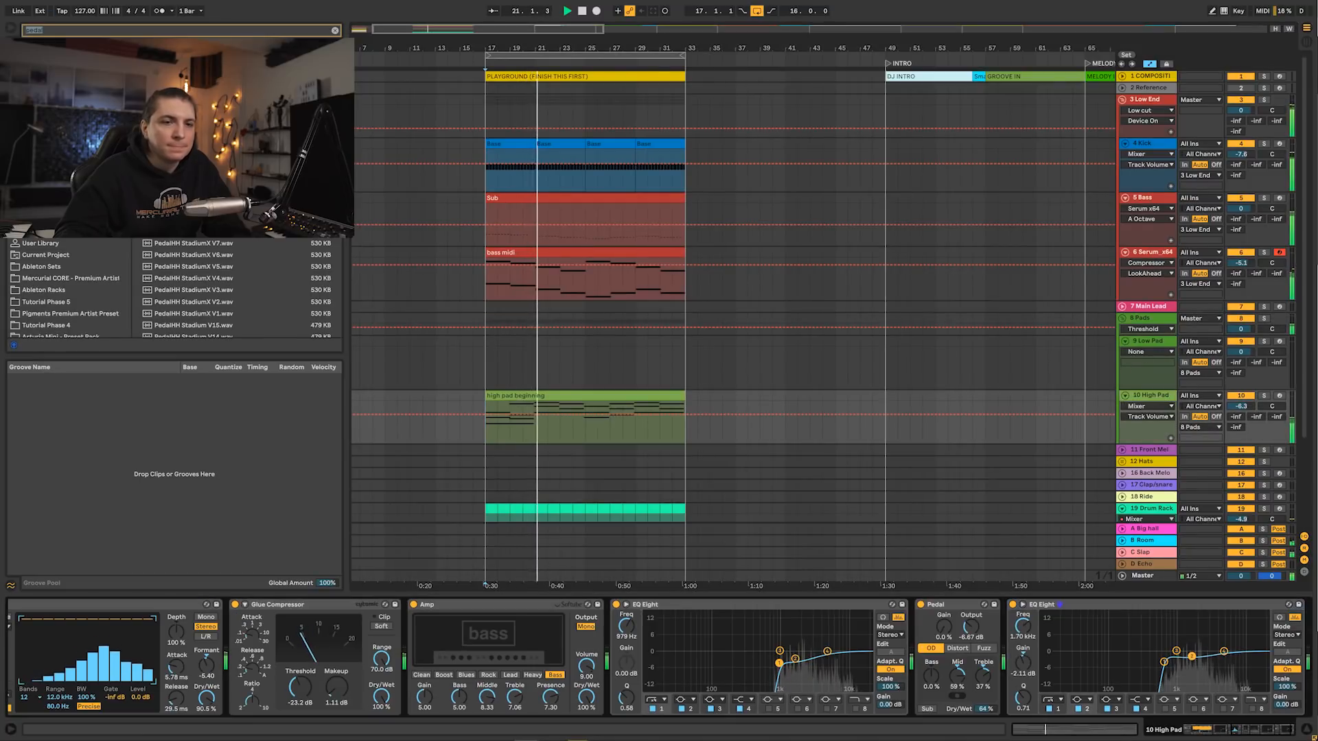
{"action": "left_click_drag", "start_coordinate": [1192, 651], "coordinate": [1223, 658]}
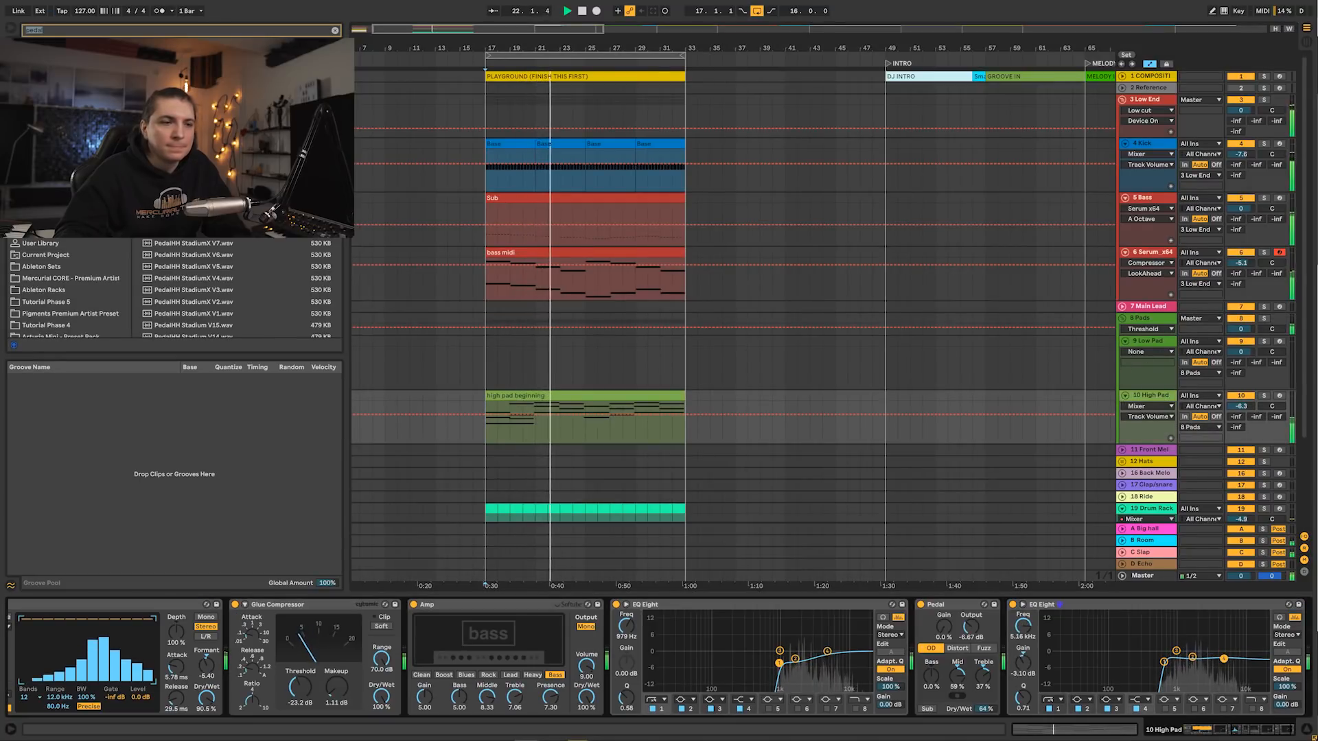
{"action": "left_click_drag", "start_coordinate": [587, 698], "coordinate": [588, 716]}
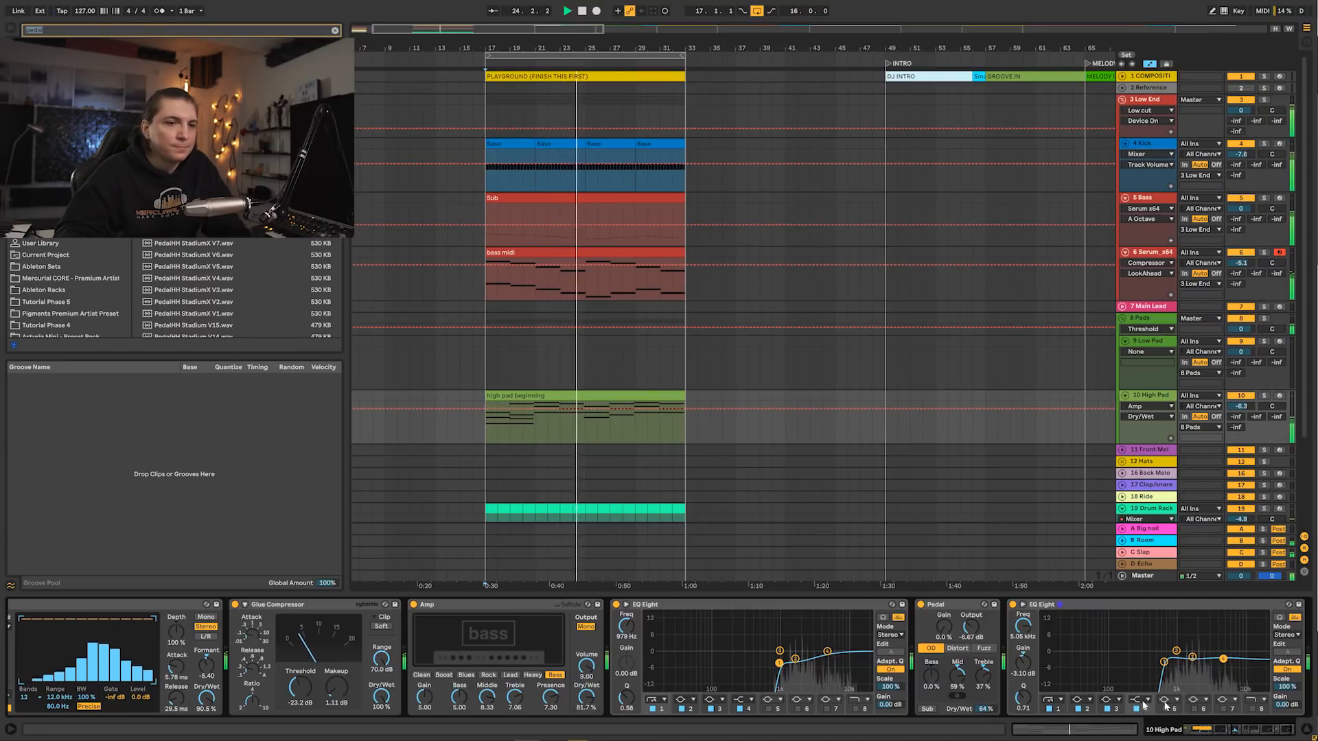
{"action": "left_click", "coordinate": [1207, 732]}
{"action": "left_click_drag", "start_coordinate": [1209, 734], "coordinate": [1026, 728]}
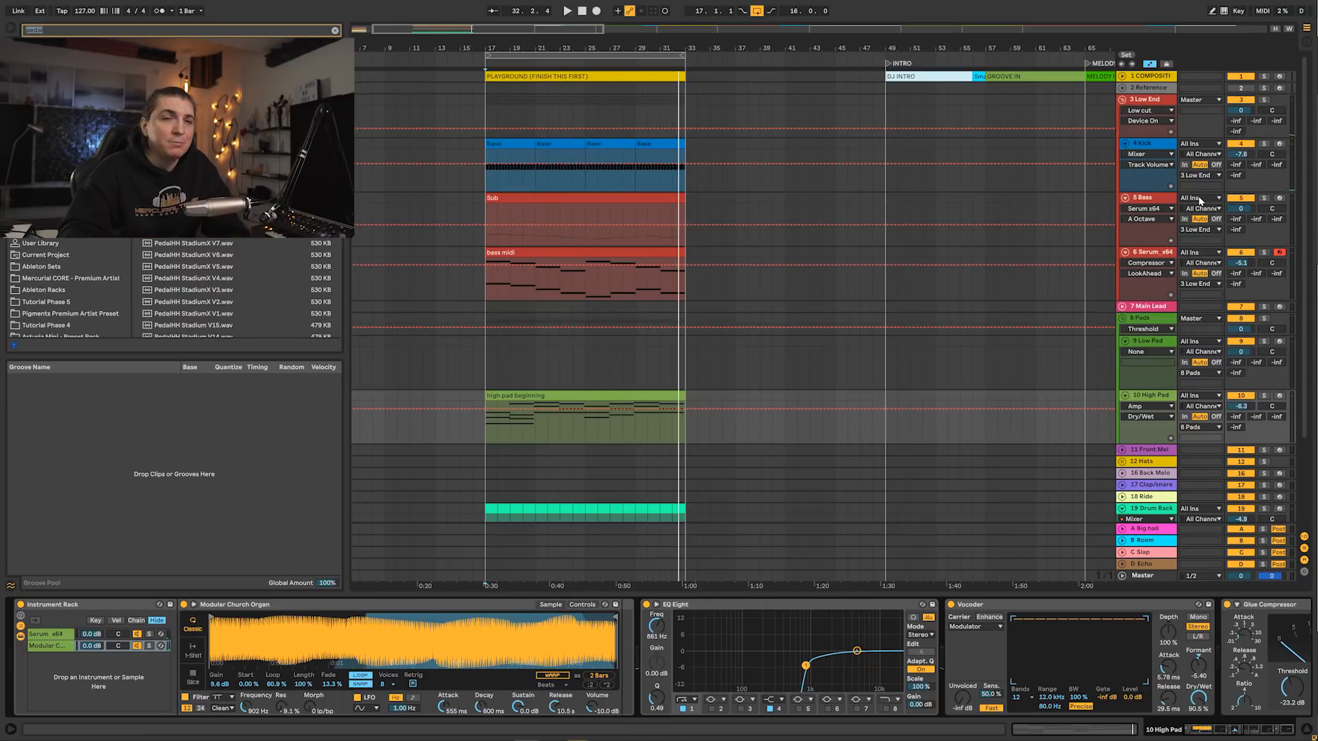
- Unfold the Clap/snare track and open the clap samples of the Mercurial CORE library in the browser
{"action": "scroll", "coordinate": [1135, 259], "scroll_direction": "down", "scroll_amount": 3}
{"action": "left_click", "coordinate": [1123, 369]}
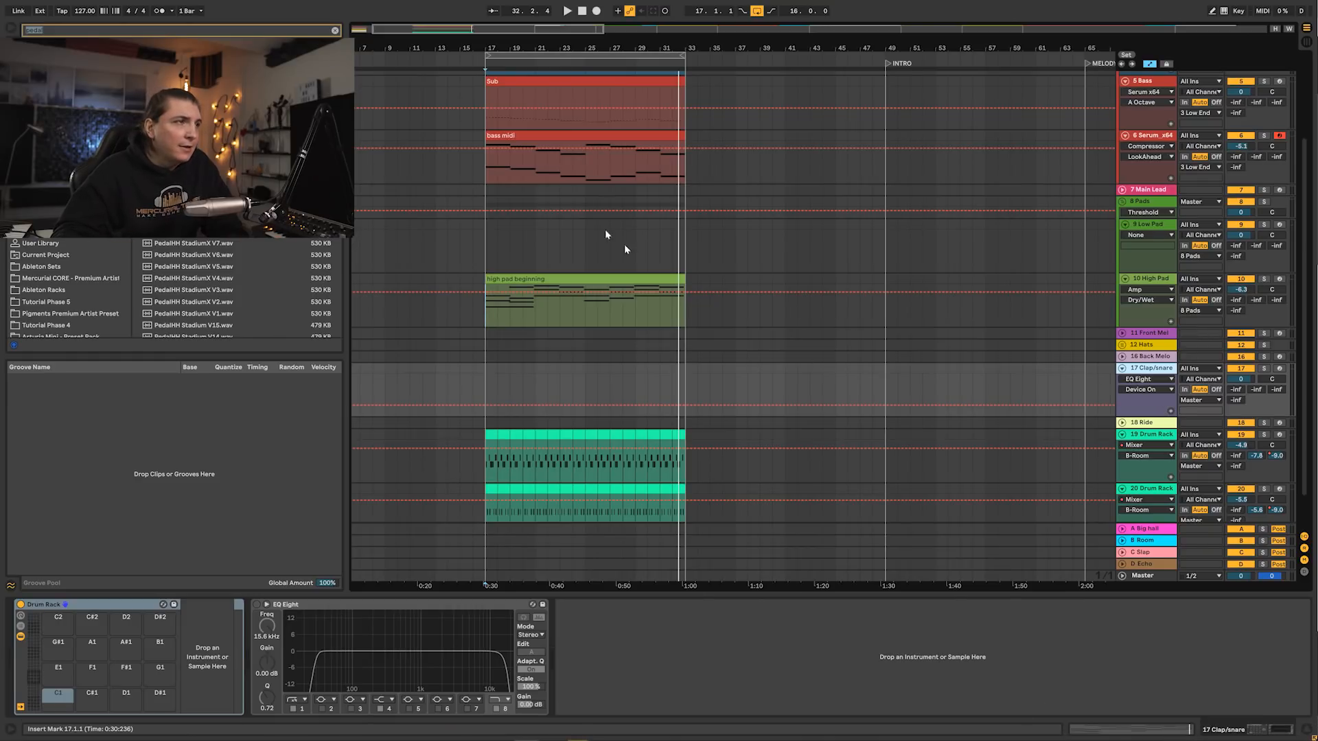
{"action": "left_click", "coordinate": [332, 29]}
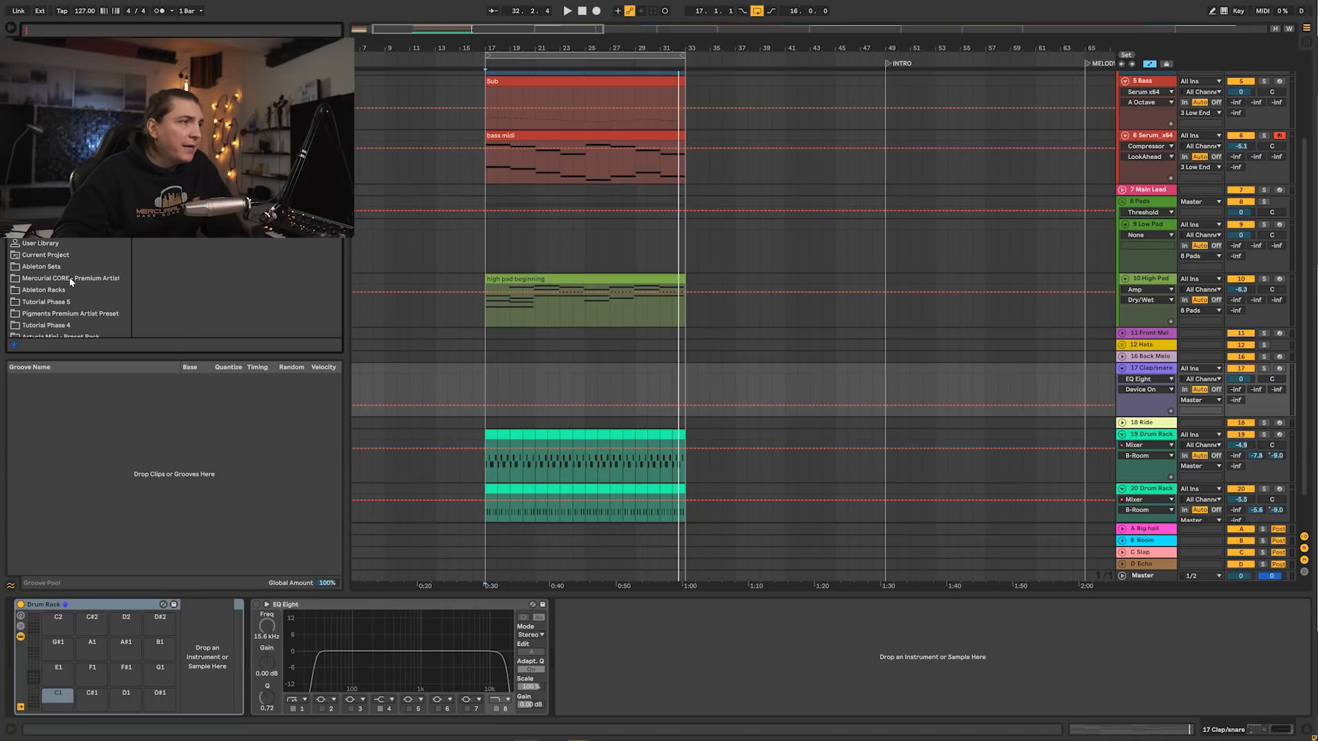
{"action": "left_click", "coordinate": [71, 279]}
{"action": "left_click", "coordinate": [139, 74]}
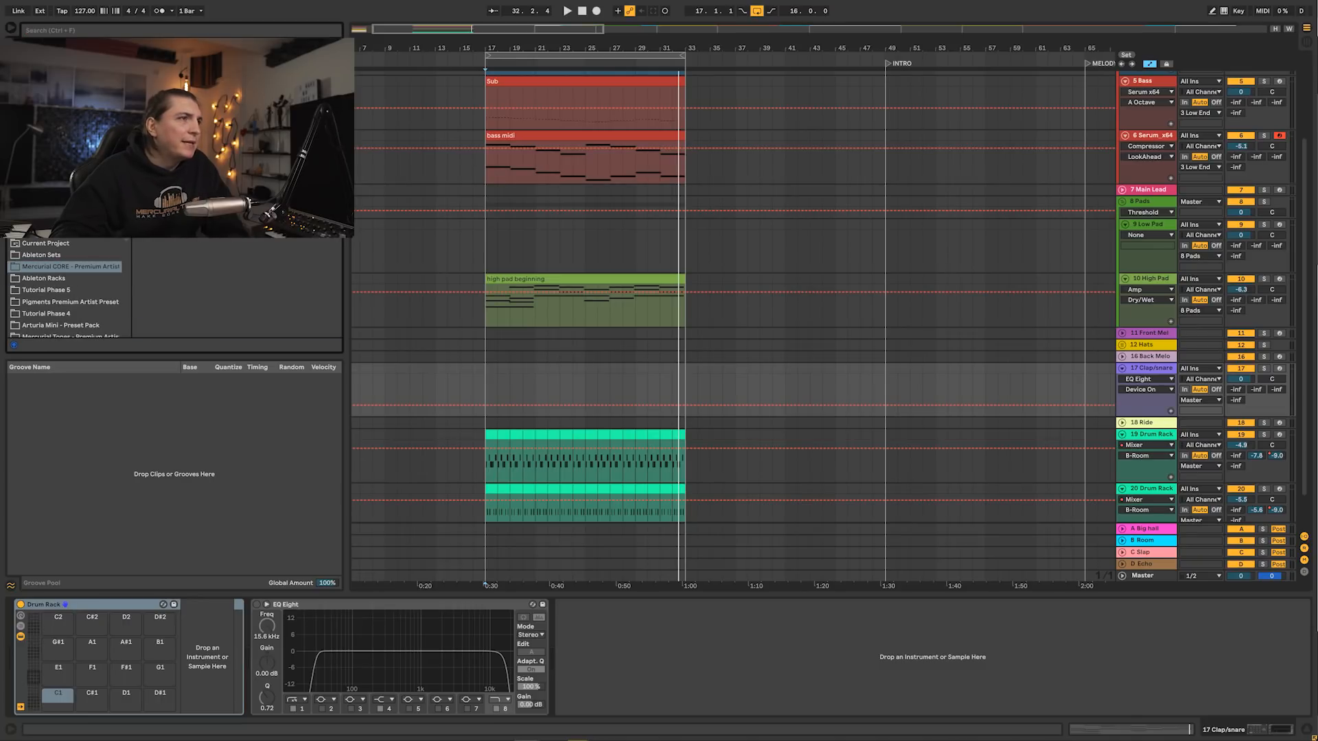
{"action": "left_click", "coordinate": [140, 86]}
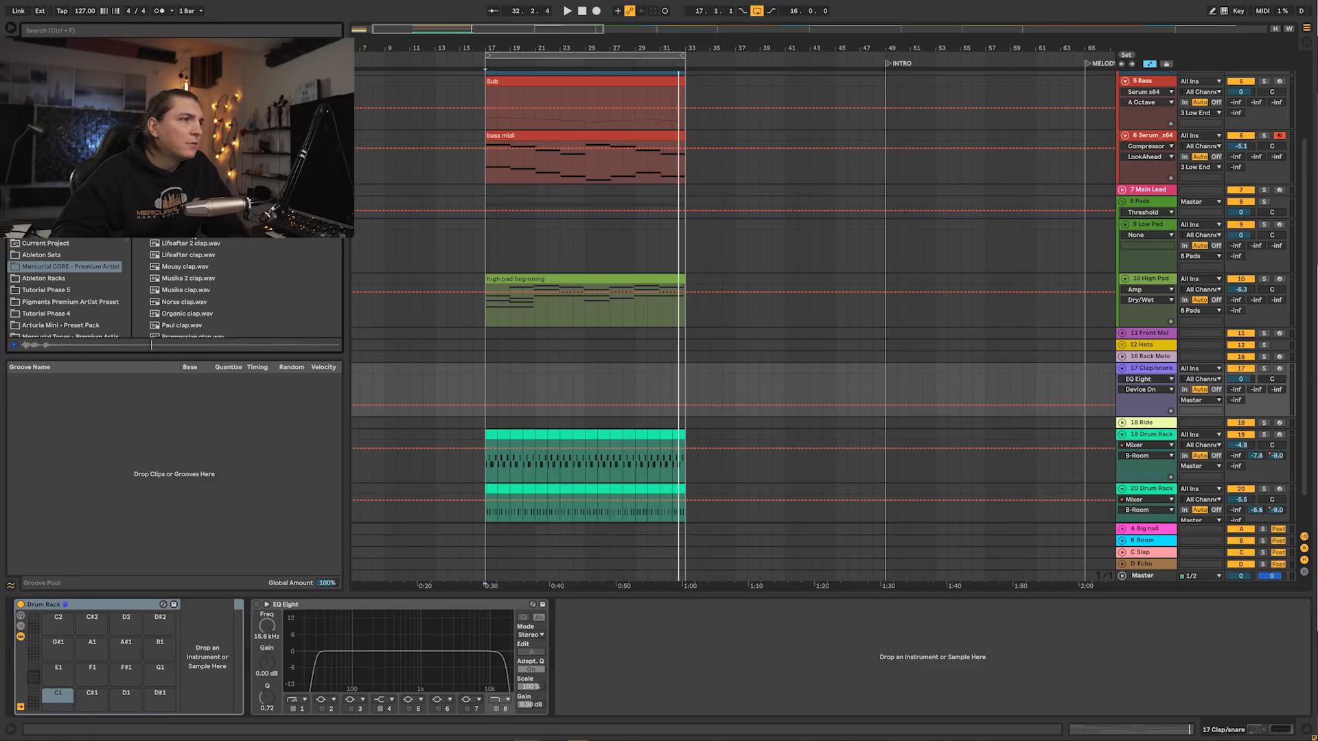
- Audition several clap samples and load Musika clap onto the C#1 and D1 pads of the Clap/snare Drum Rack
{"action": "left_click", "coordinate": [192, 248]}
{"action": "left_click", "coordinate": [194, 257]}
{"action": "left_click", "coordinate": [196, 269]}
{"action": "left_click", "coordinate": [197, 280]}
{"action": "scroll", "coordinate": [198, 285], "scroll_direction": "down", "scroll_amount": 1}
{"action": "left_click", "coordinate": [197, 253]}
{"action": "left_click_drag", "start_coordinate": [189, 261], "coordinate": [89, 697]}
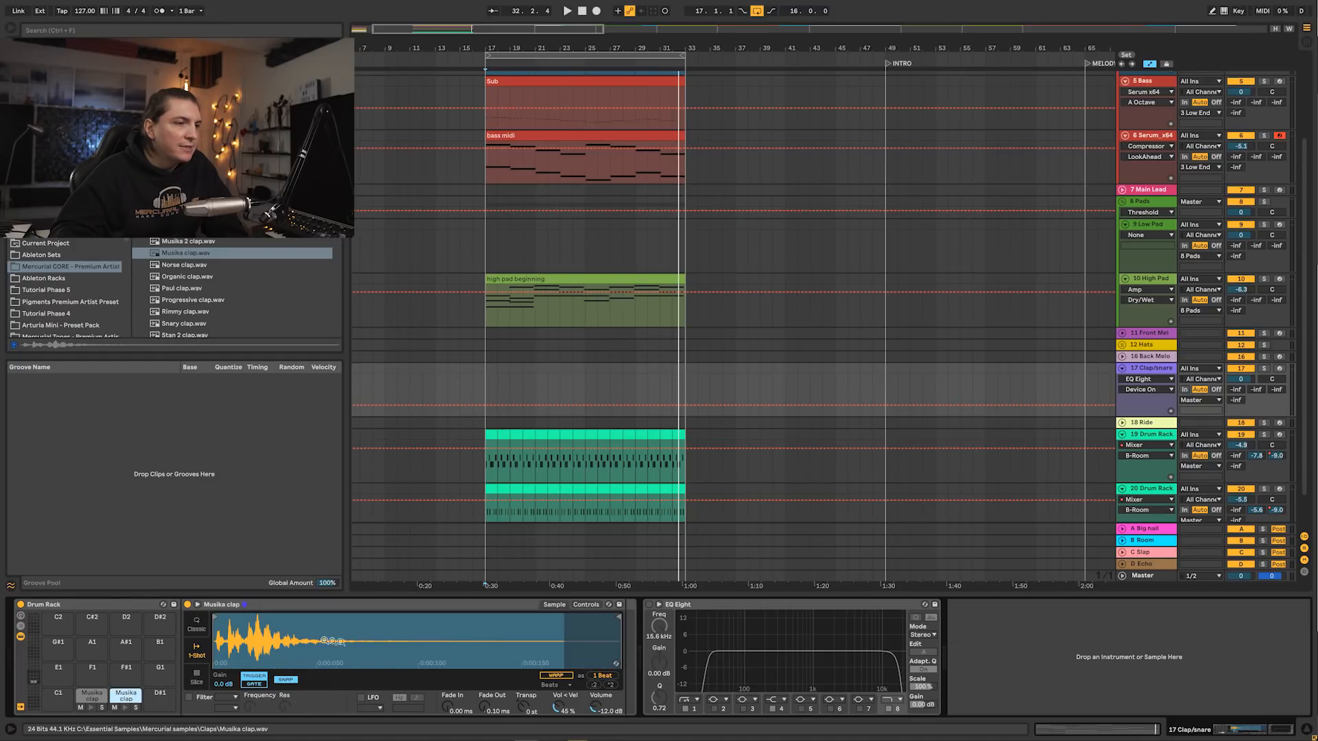
- Reverse the Musika clap on the D1 pad and trim its start and end around the rising part
{"action": "right_click", "coordinate": [383, 636]}
{"action": "left_click", "coordinate": [421, 702]}
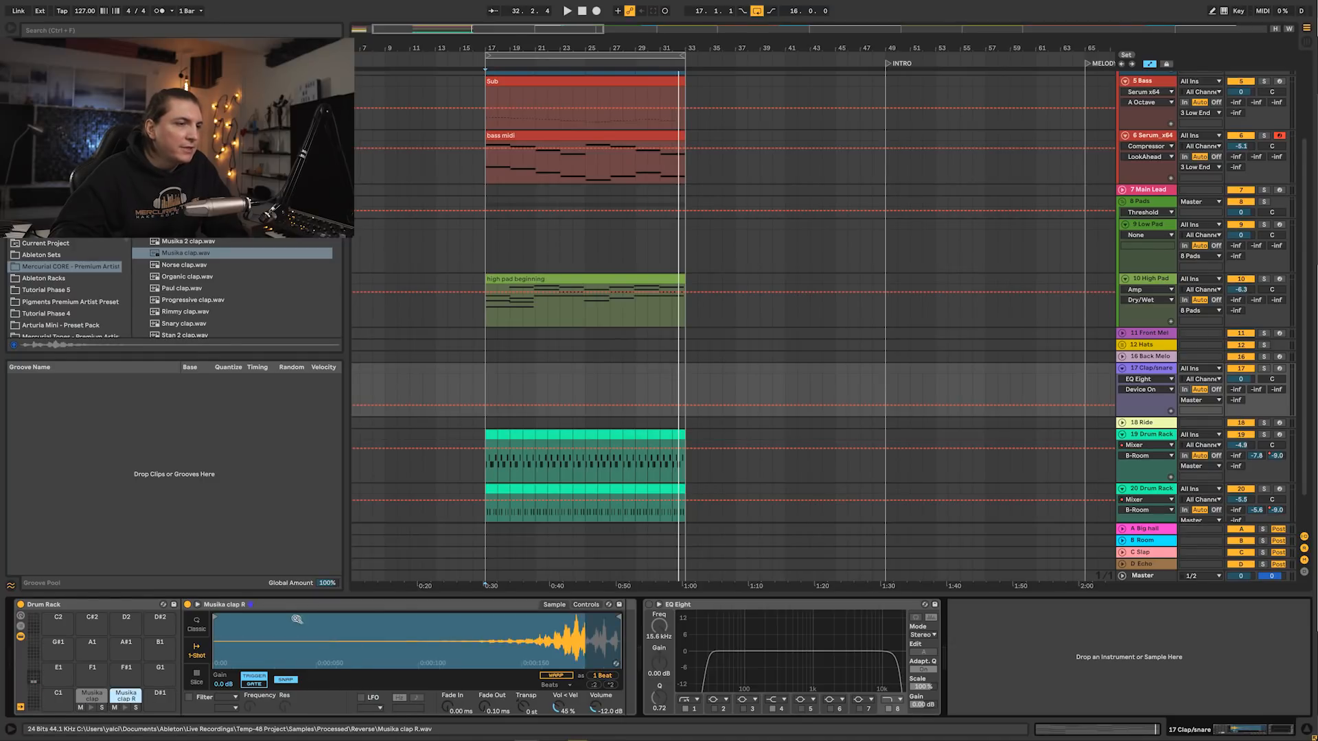
{"action": "left_click_drag", "start_coordinate": [440, 616], "coordinate": [482, 616]}
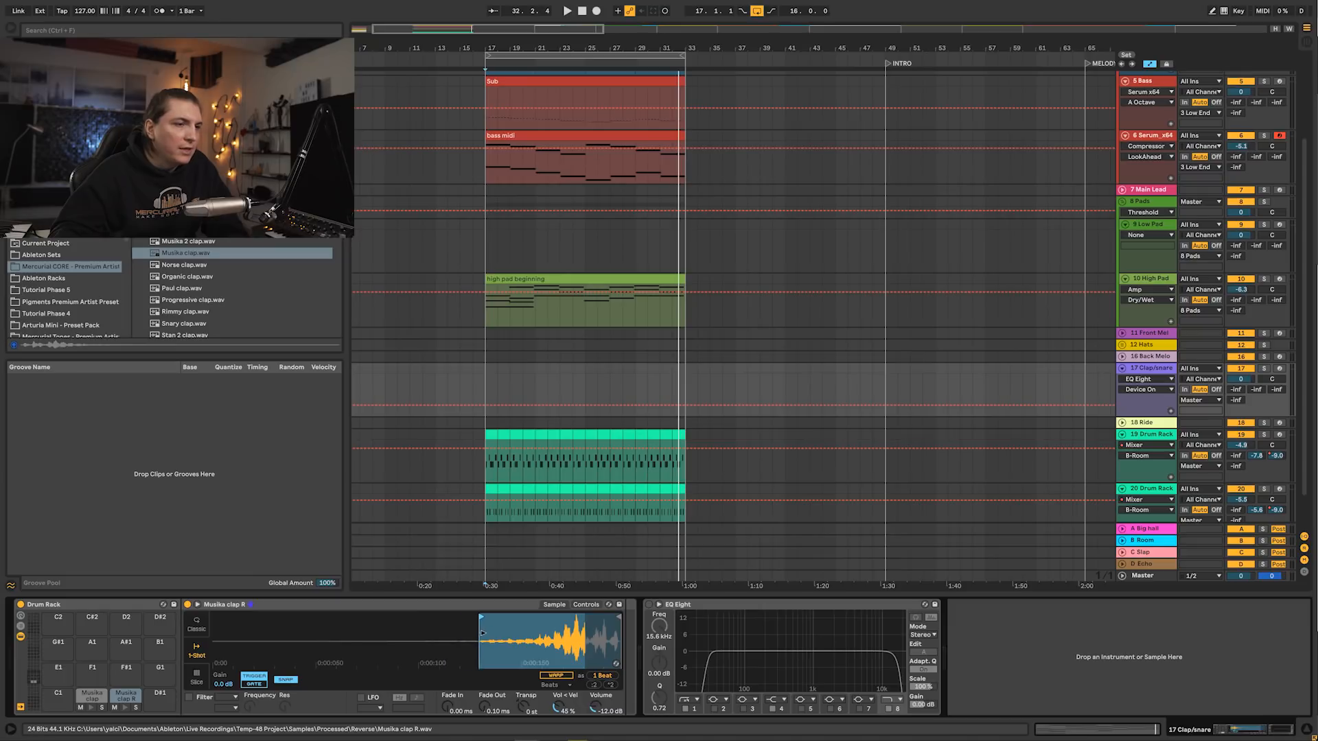
{"action": "left_click_drag", "start_coordinate": [617, 622], "coordinate": [557, 621]}
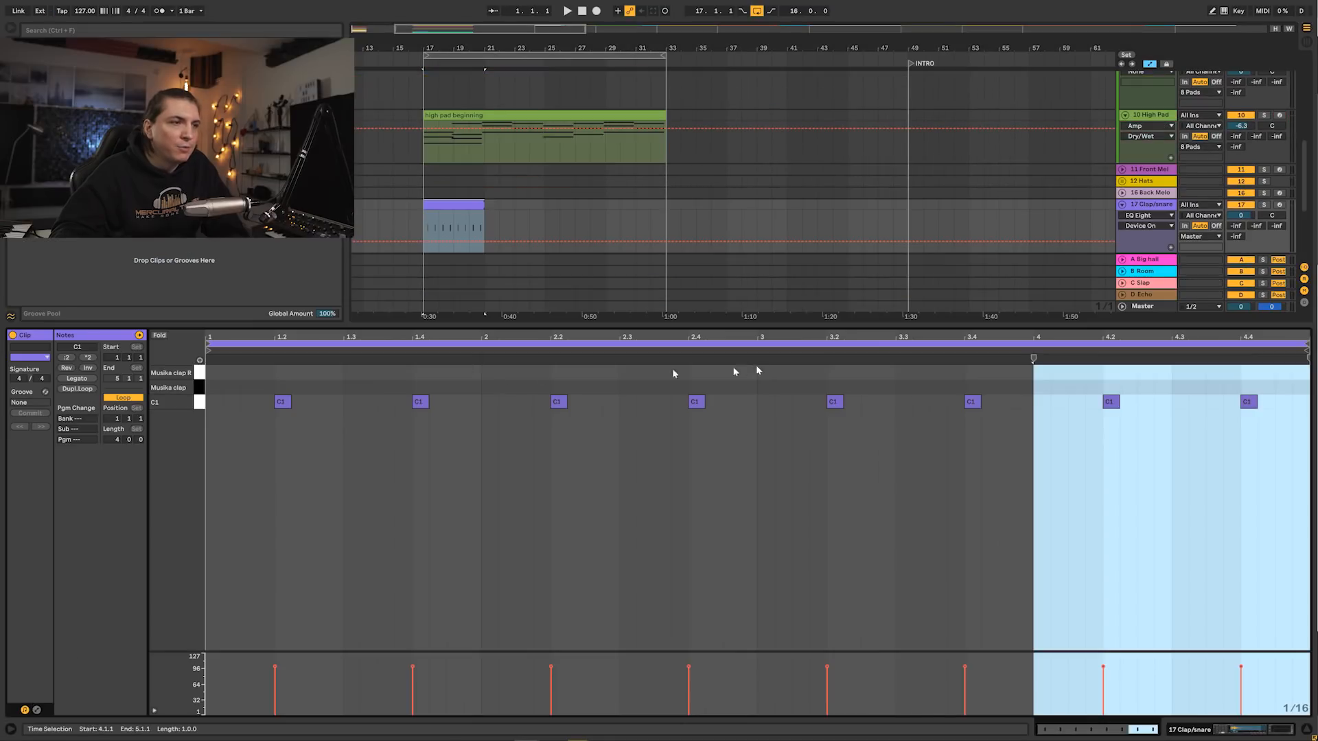
- Move all C1 notes of the clap clip up to the Musika clap row, slightly ahead of the beat, and play them
{"action": "left_click_drag", "start_coordinate": [1291, 455], "coordinate": [285, 393]}
{"action": "left_click_drag", "start_coordinate": [263, 338], "coordinate": [328, 388]}
{"action": "key", "text": "space"}
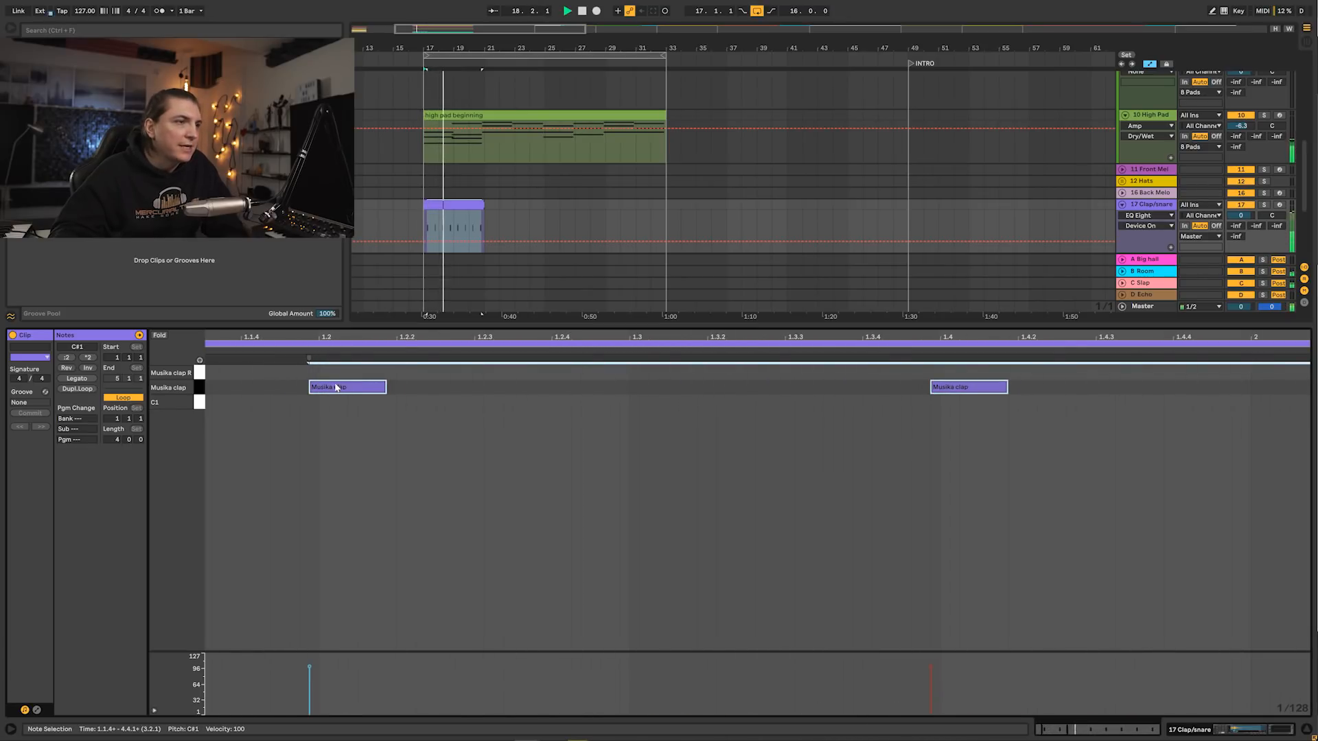
- Add a short Musika clap R note and position it just before the clap on 1.4
{"action": "key", "text": "space"}
{"action": "left_click", "coordinate": [340, 413]}
{"action": "left_click_drag", "start_coordinate": [333, 389], "coordinate": [330, 369]}
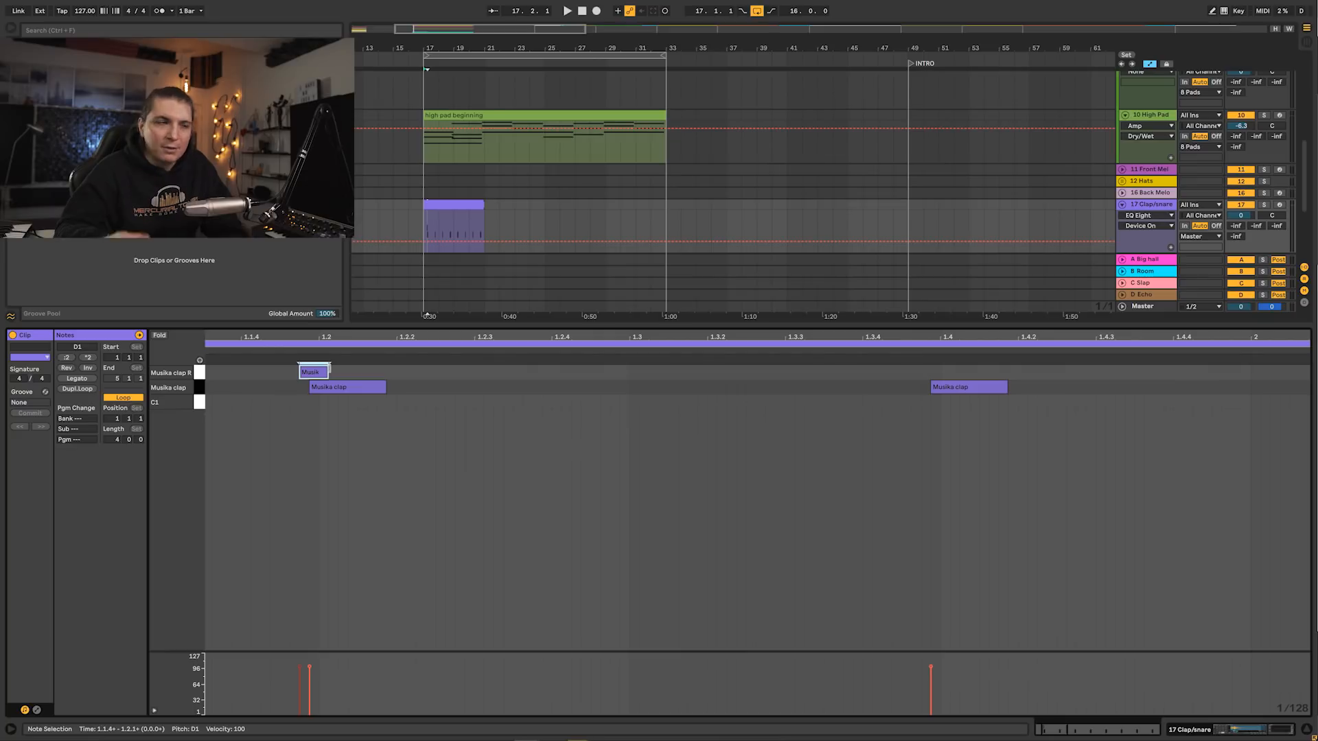
{"action": "left_click_drag", "start_coordinate": [314, 369], "coordinate": [926, 372]}
{"action": "key", "text": "space"}
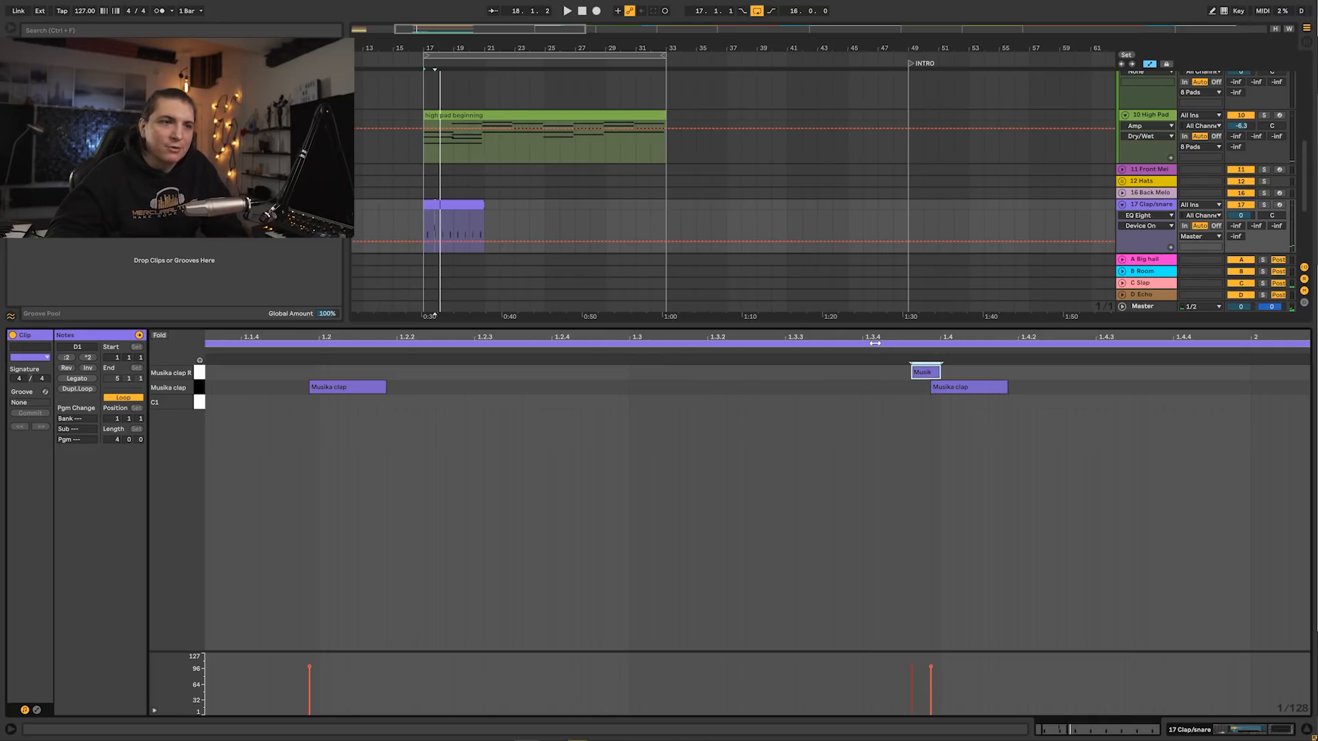
{"action": "left_click_drag", "start_coordinate": [924, 369], "coordinate": [927, 370]}
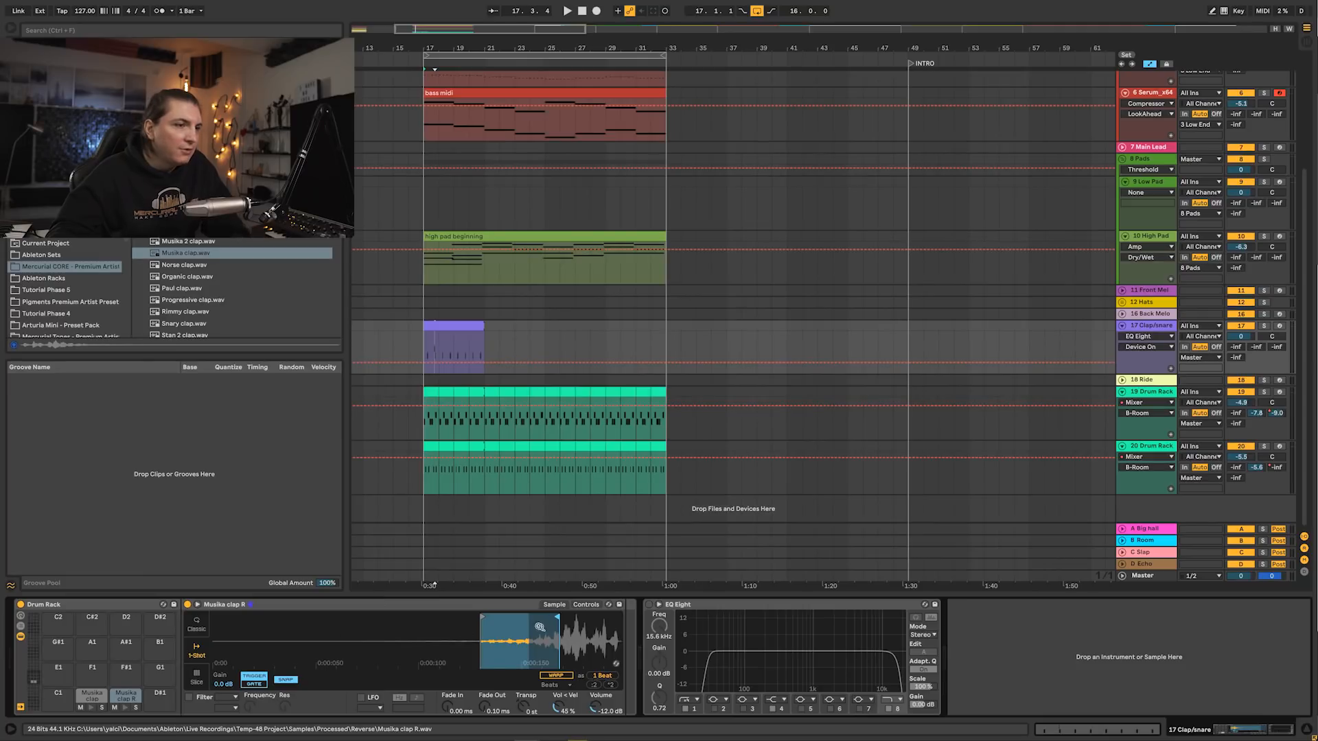
- Shorten the reversed clap sample's end and give it a 12.2 ms fade in and a 5.83 ms fade out
{"action": "left_click", "coordinate": [286, 679]}
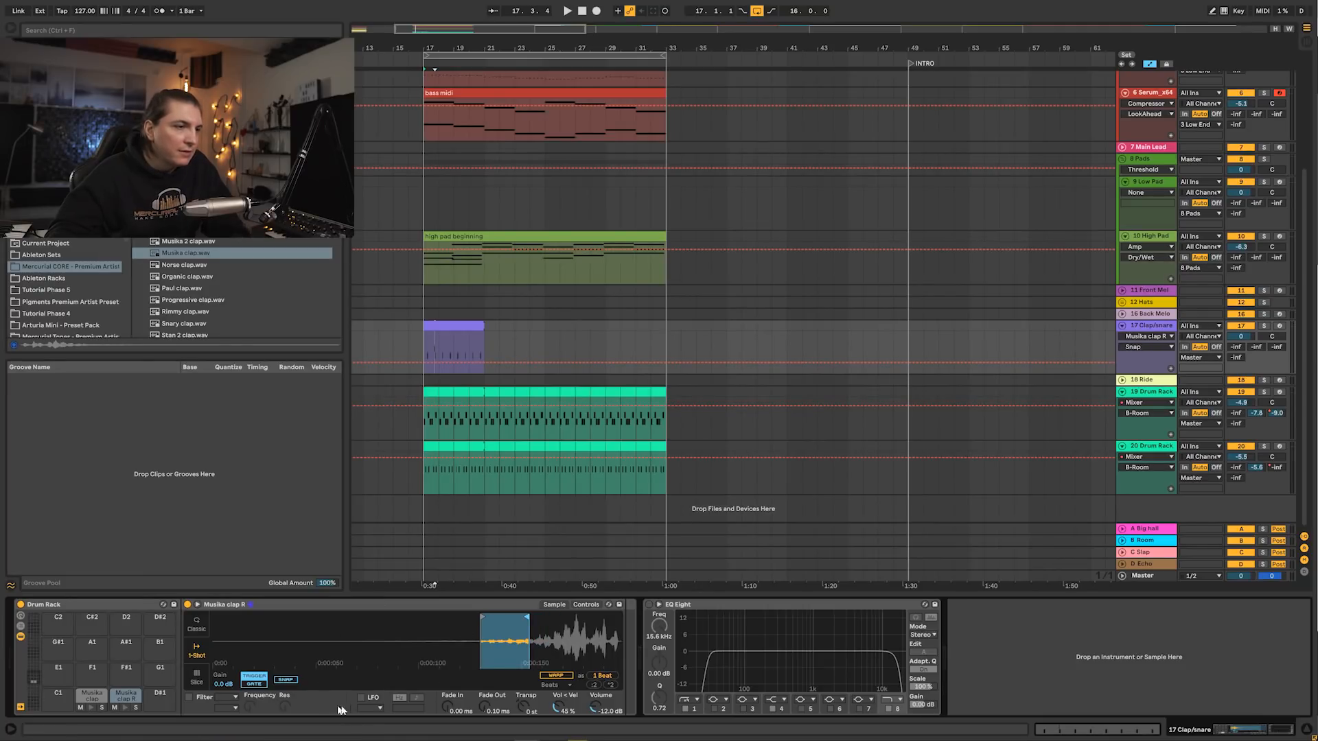
{"action": "left_click_drag", "start_coordinate": [447, 707], "coordinate": [447, 699]}
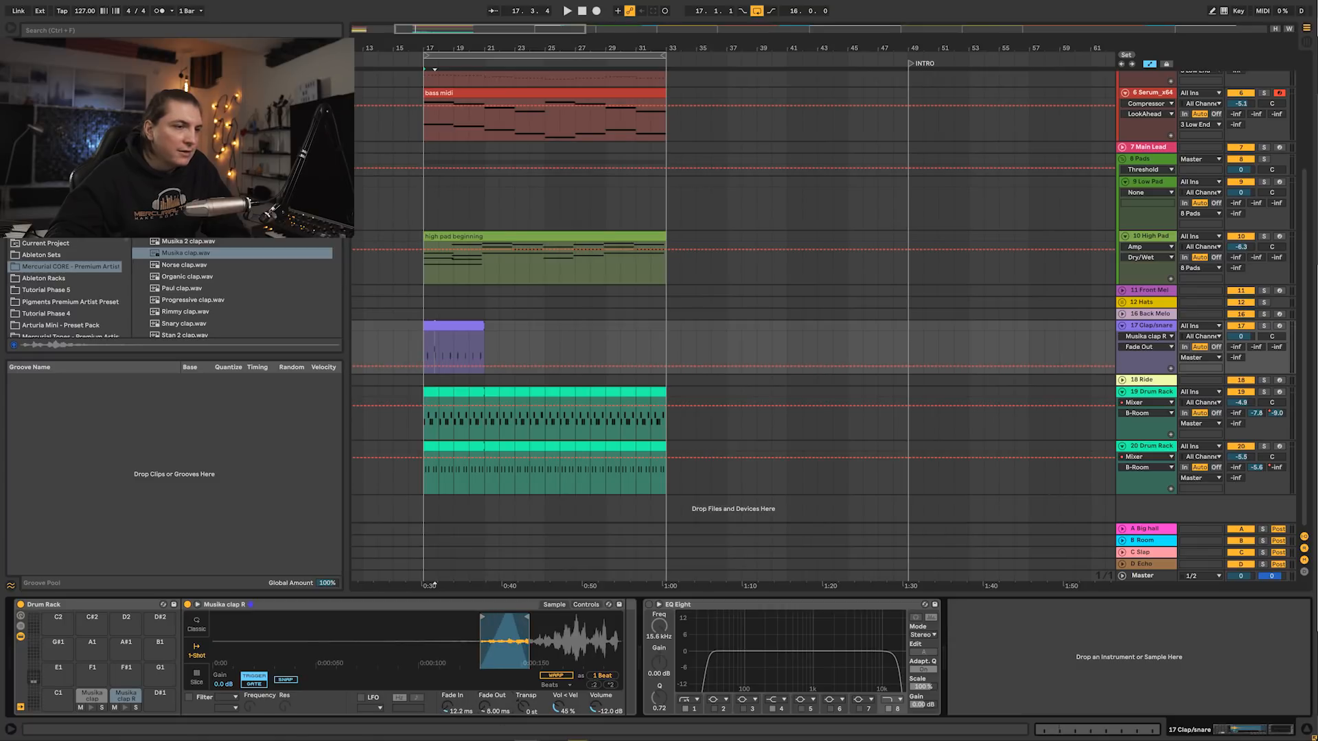
{"action": "key", "text": "space"}
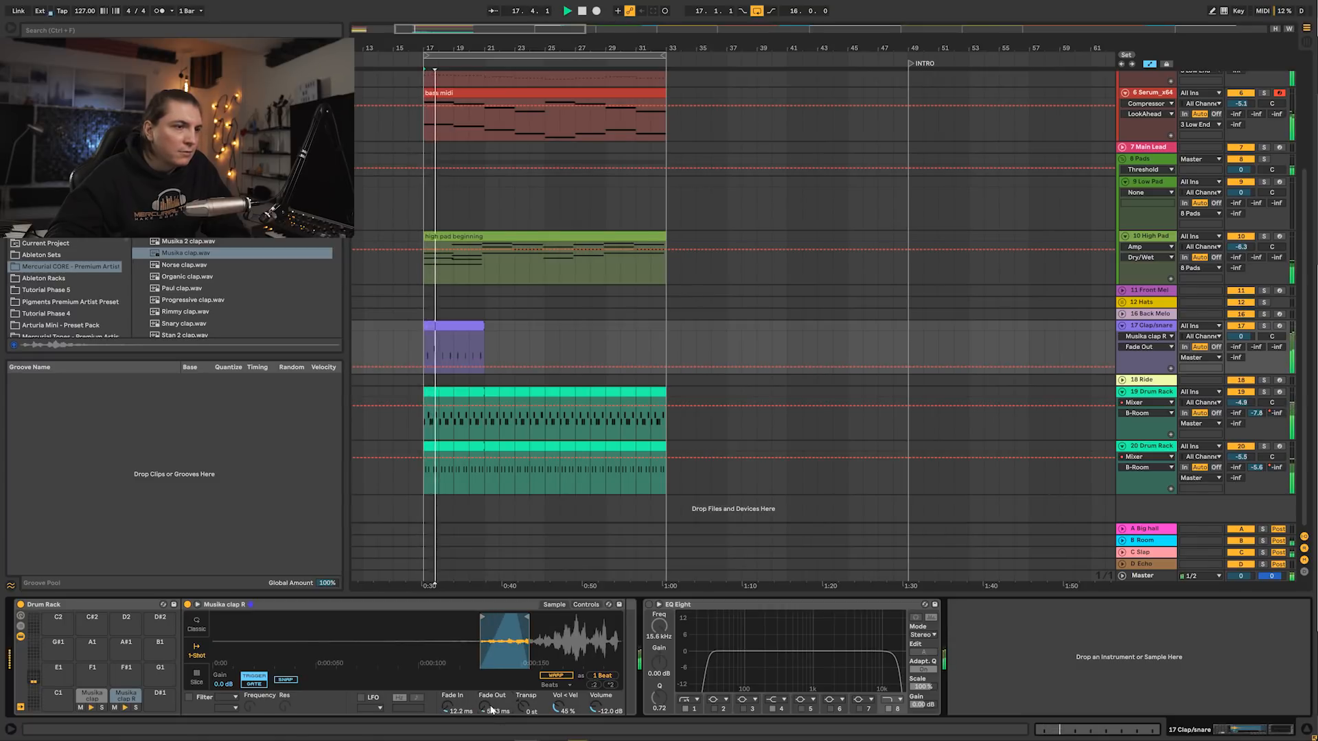
{"action": "key", "text": "space"}
- Select the range containing the Musika clap R note in the clap clip and duplicate it four times along the timeline
{"action": "double_click", "coordinate": [454, 327]}
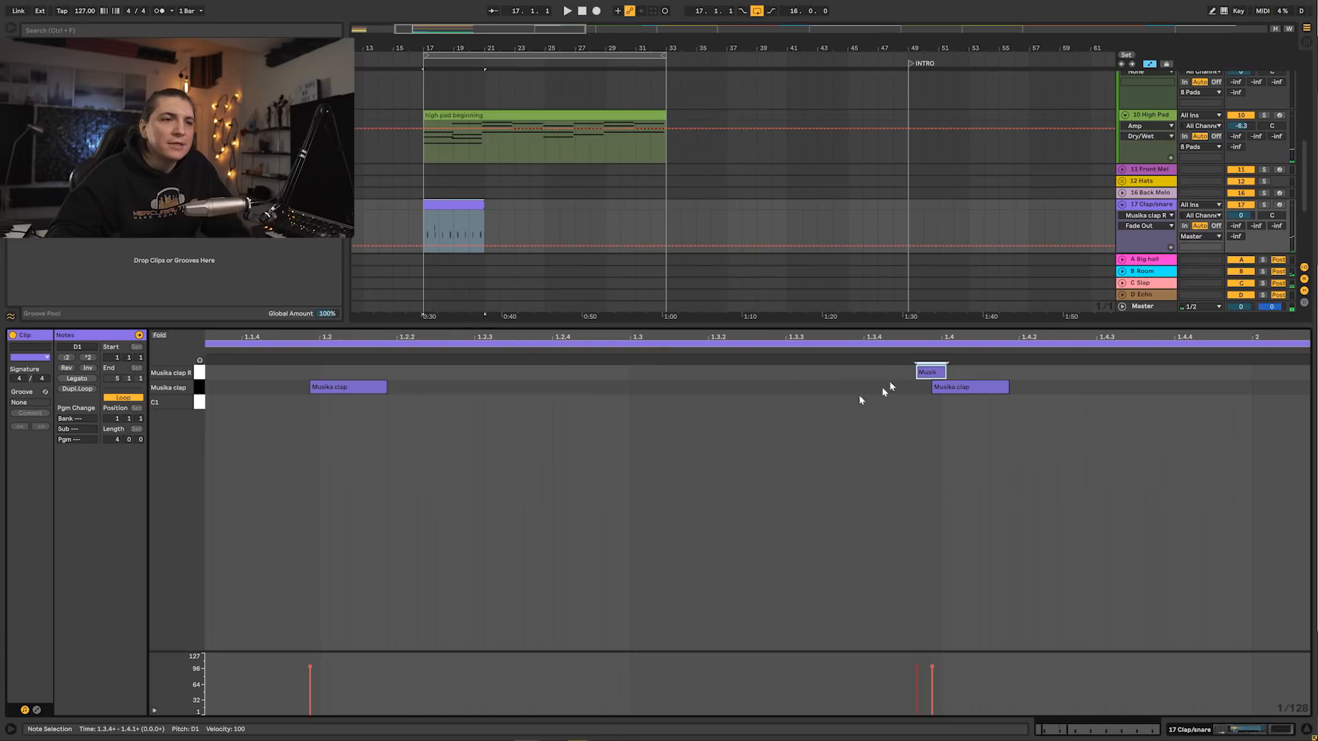
{"action": "left_click_drag", "start_coordinate": [700, 337], "coordinate": [416, 302]}
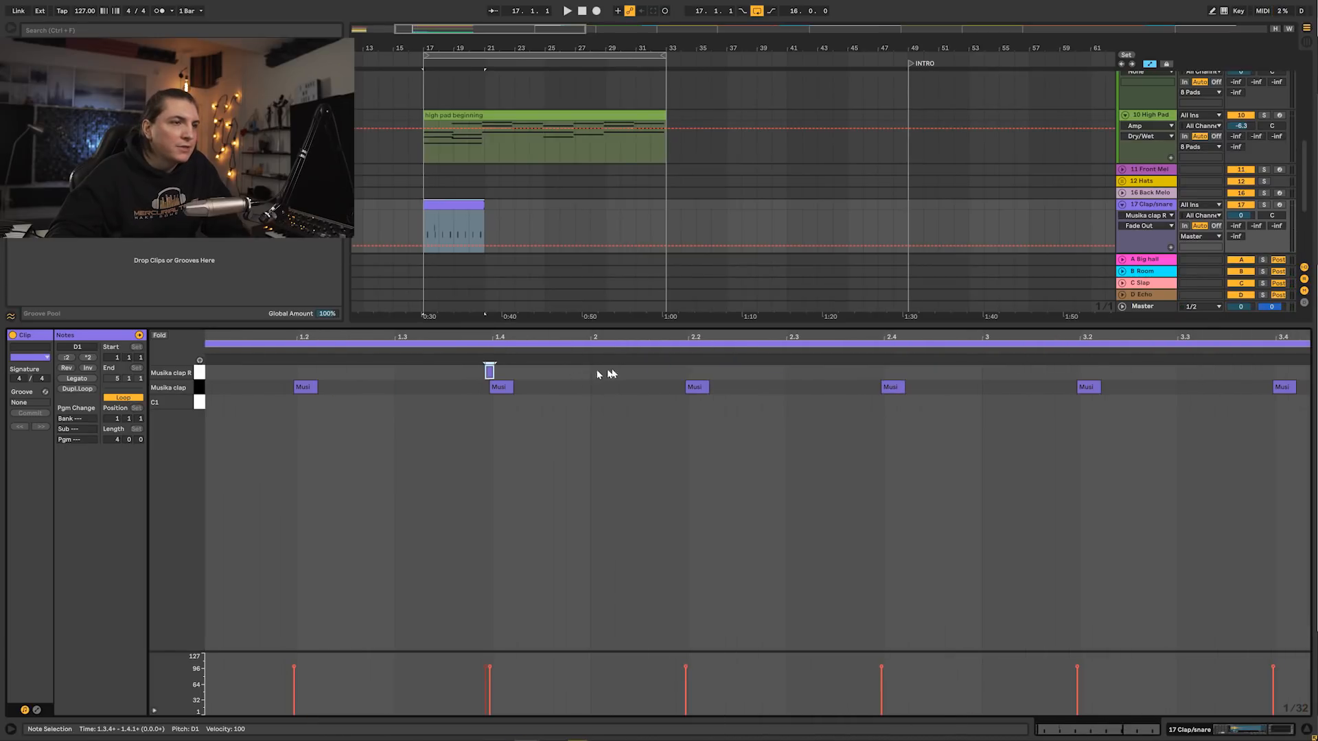
{"action": "left_click_drag", "start_coordinate": [591, 369], "coordinate": [148, 351]}
{"action": "key", "text": "ctrl+d"}
{"action": "key", "text": "ctrl+d"}
{"action": "key", "text": "ctrl+d"}
{"action": "key", "text": "ctrl+d"}
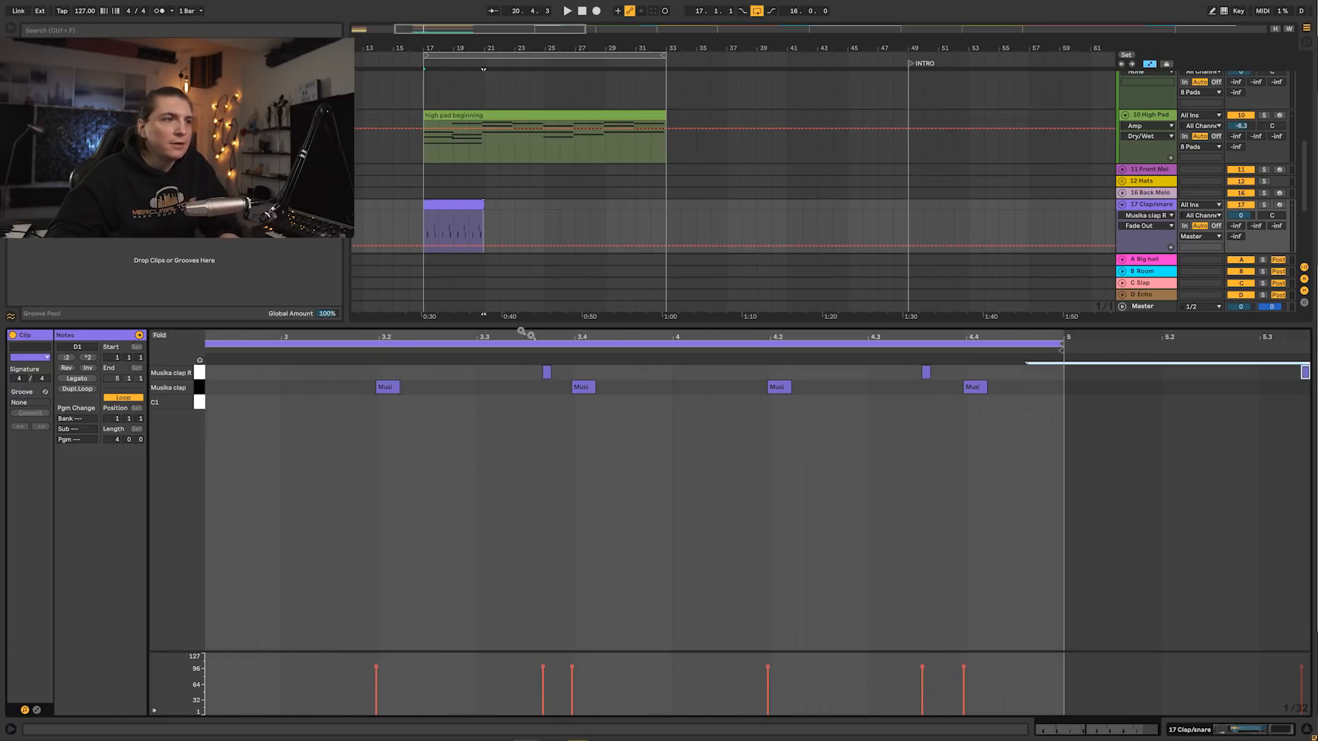
- Extend the clap clip to bar 33 and lower the Clap/snare track's volume to -7.9 dB while playing
{"action": "left_click", "coordinate": [458, 204]}
{"action": "left_click_drag", "start_coordinate": [483, 205], "coordinate": [681, 209]}
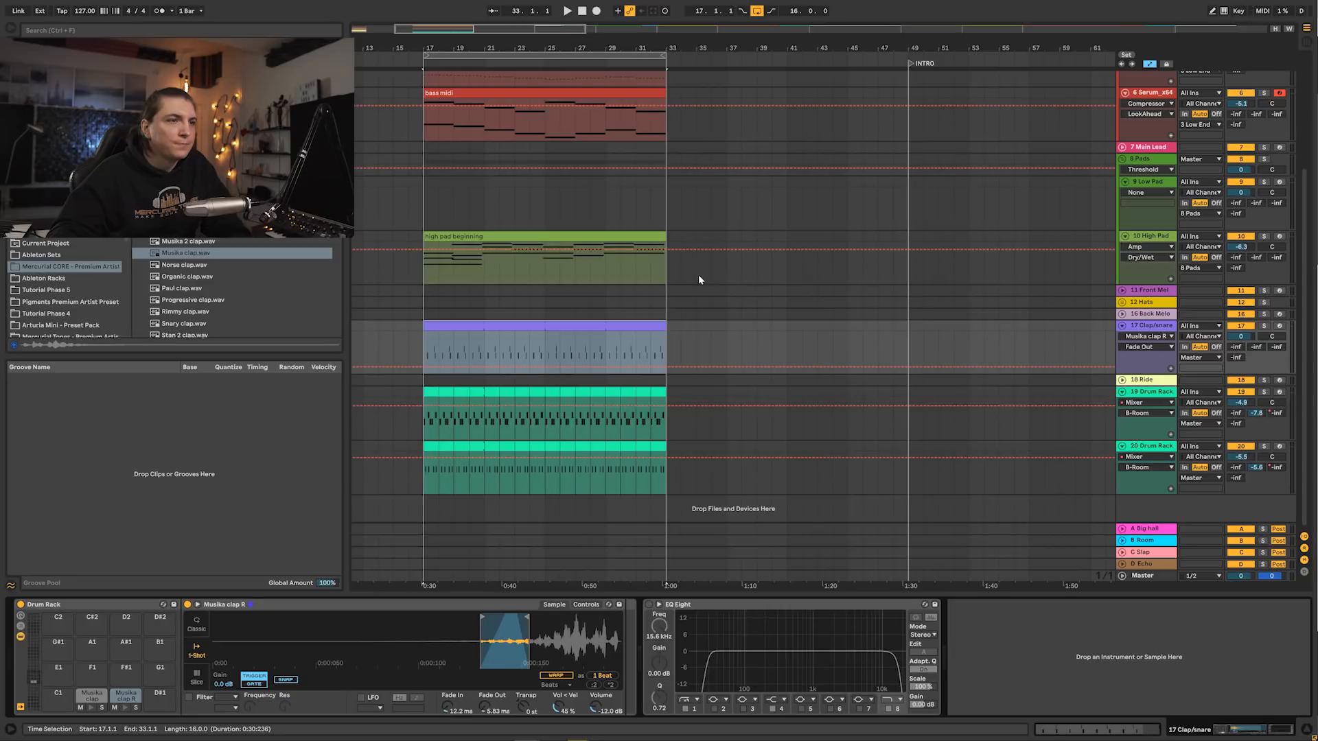
{"action": "key", "text": "space"}
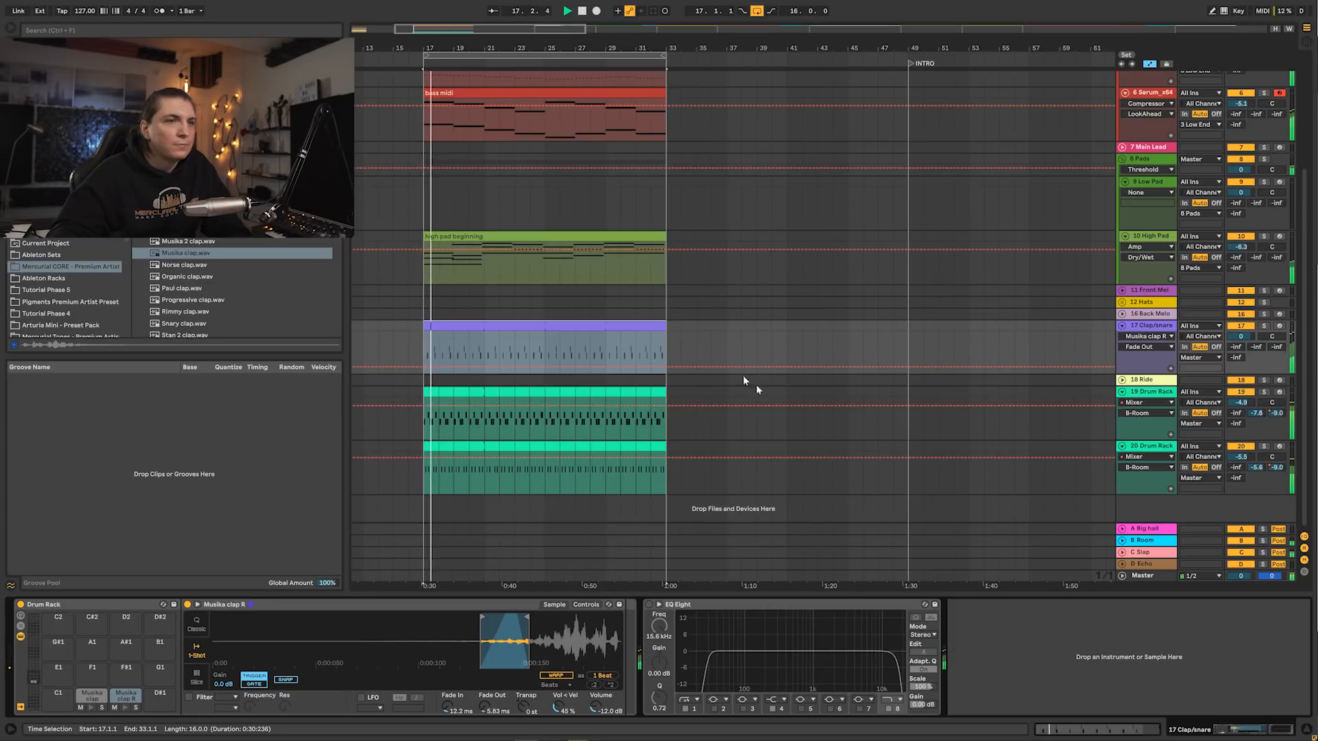
{"action": "left_click_drag", "start_coordinate": [1240, 337], "coordinate": [1240, 363]}
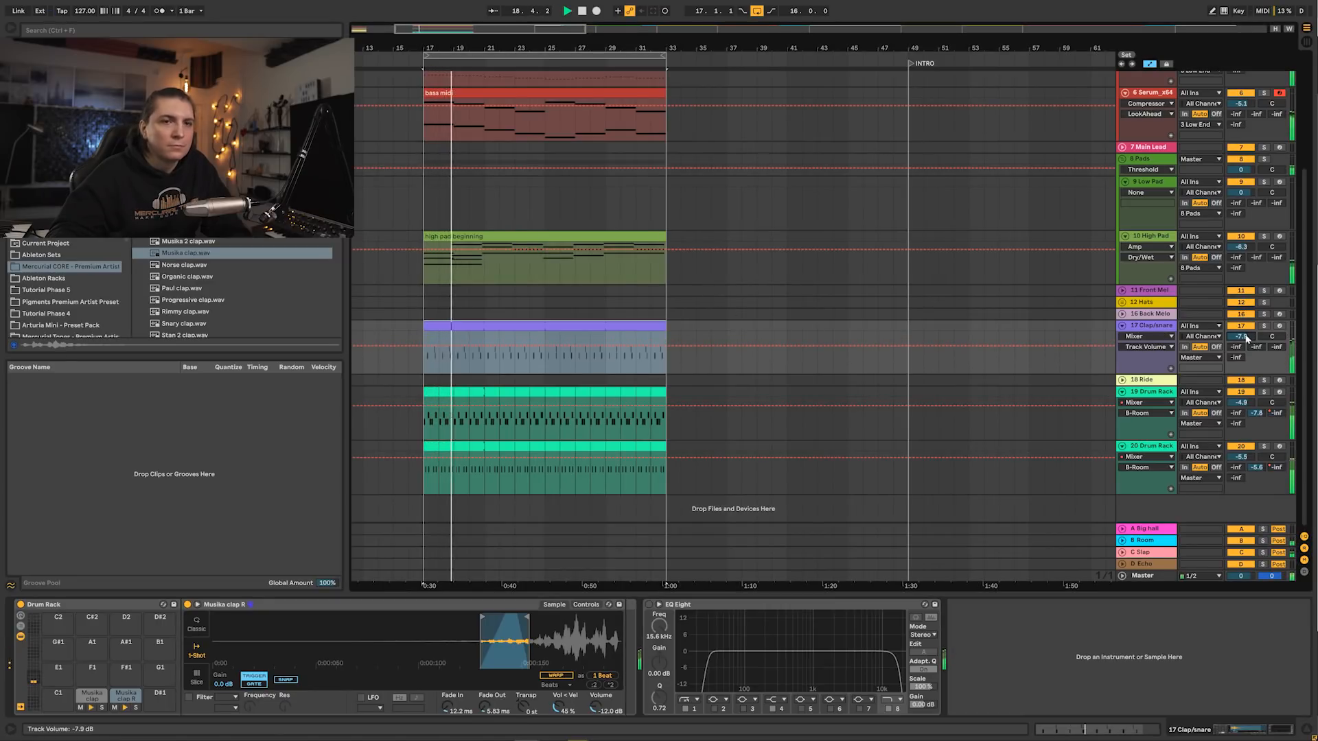
{"action": "left_click", "coordinate": [1123, 326], "text": "alt"}
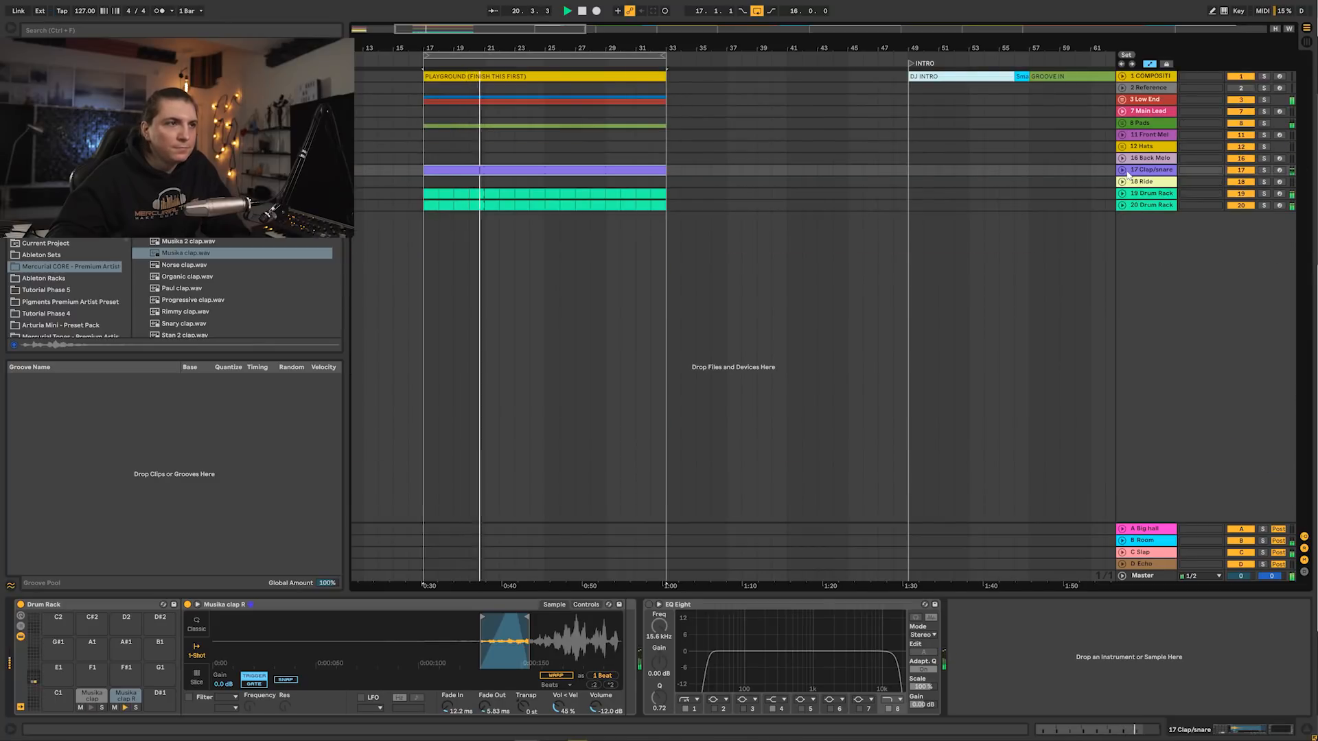
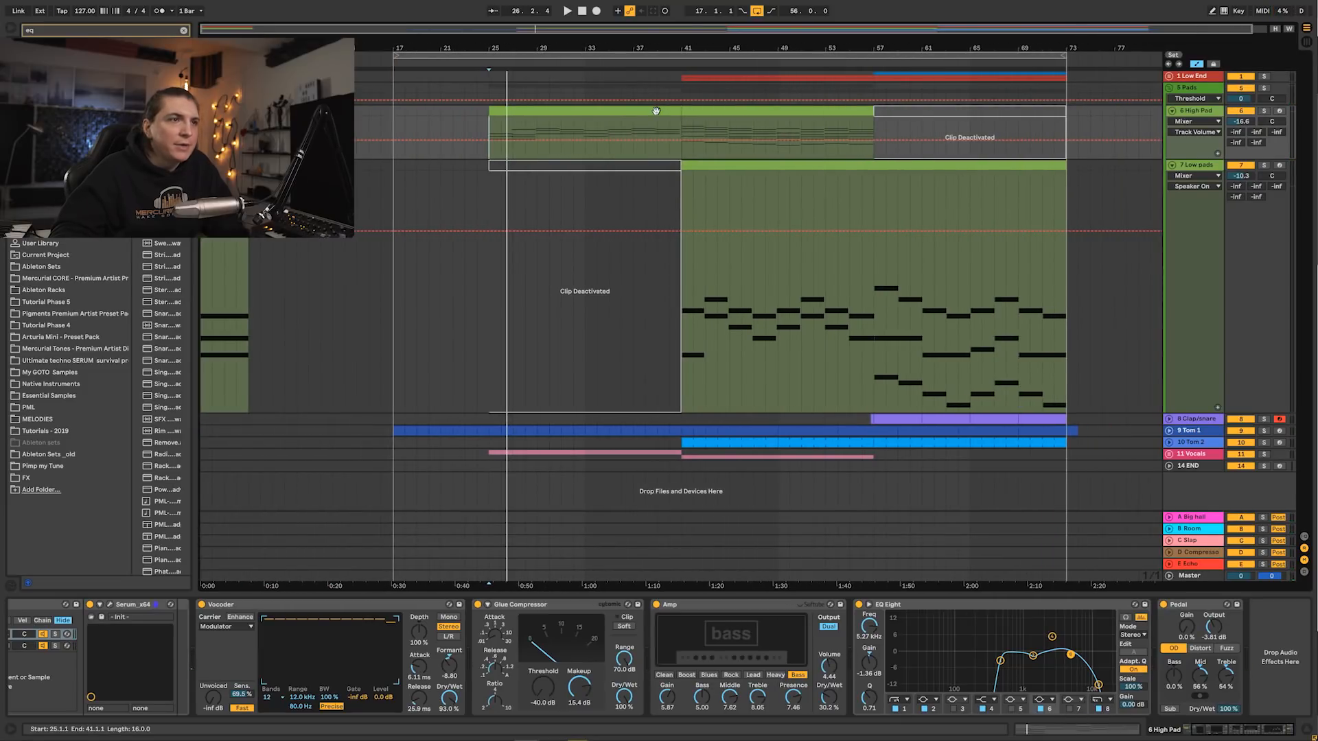
- Examine the chord notes in the two active High Pad clips of the finished project
{"action": "double_click", "coordinate": [656, 111]}
{"action": "left_click_drag", "start_coordinate": [157, 478], "coordinate": [227, 480]}
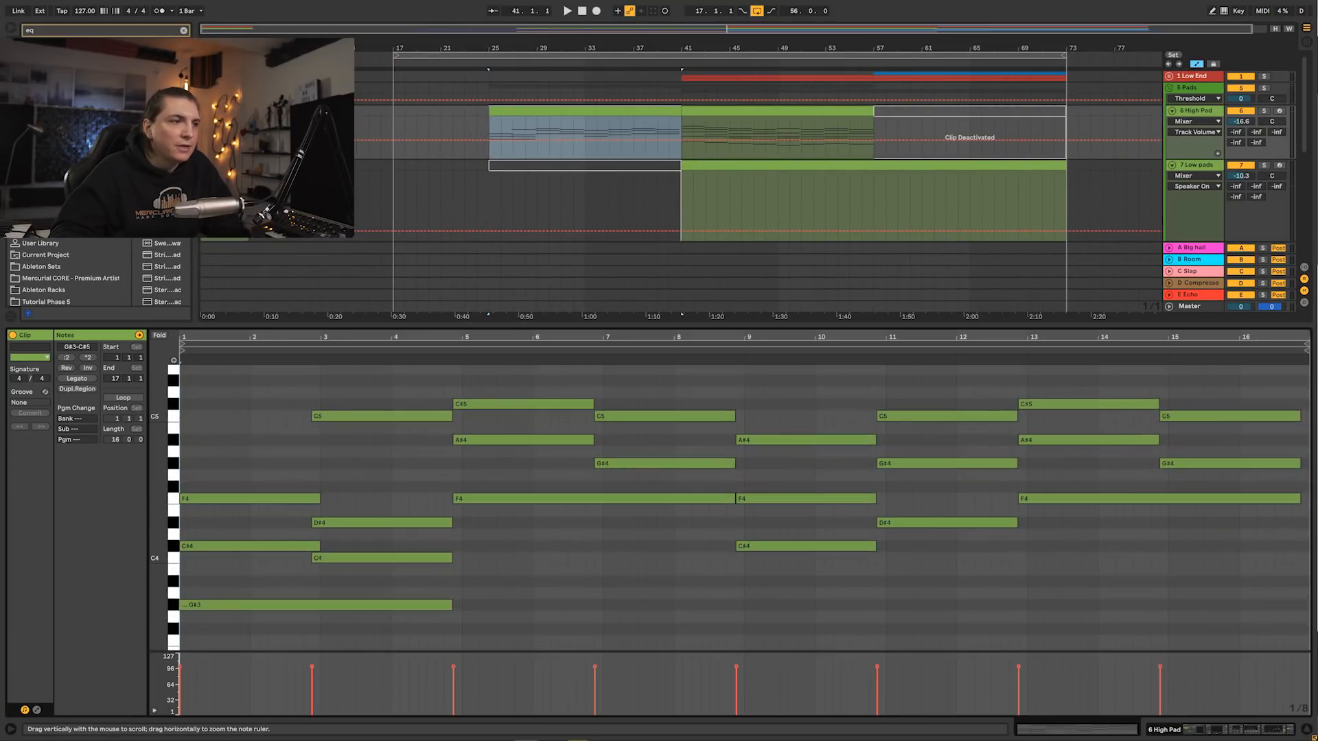
{"action": "left_click", "coordinate": [728, 110]}
{"action": "left_click", "coordinate": [262, 449]}
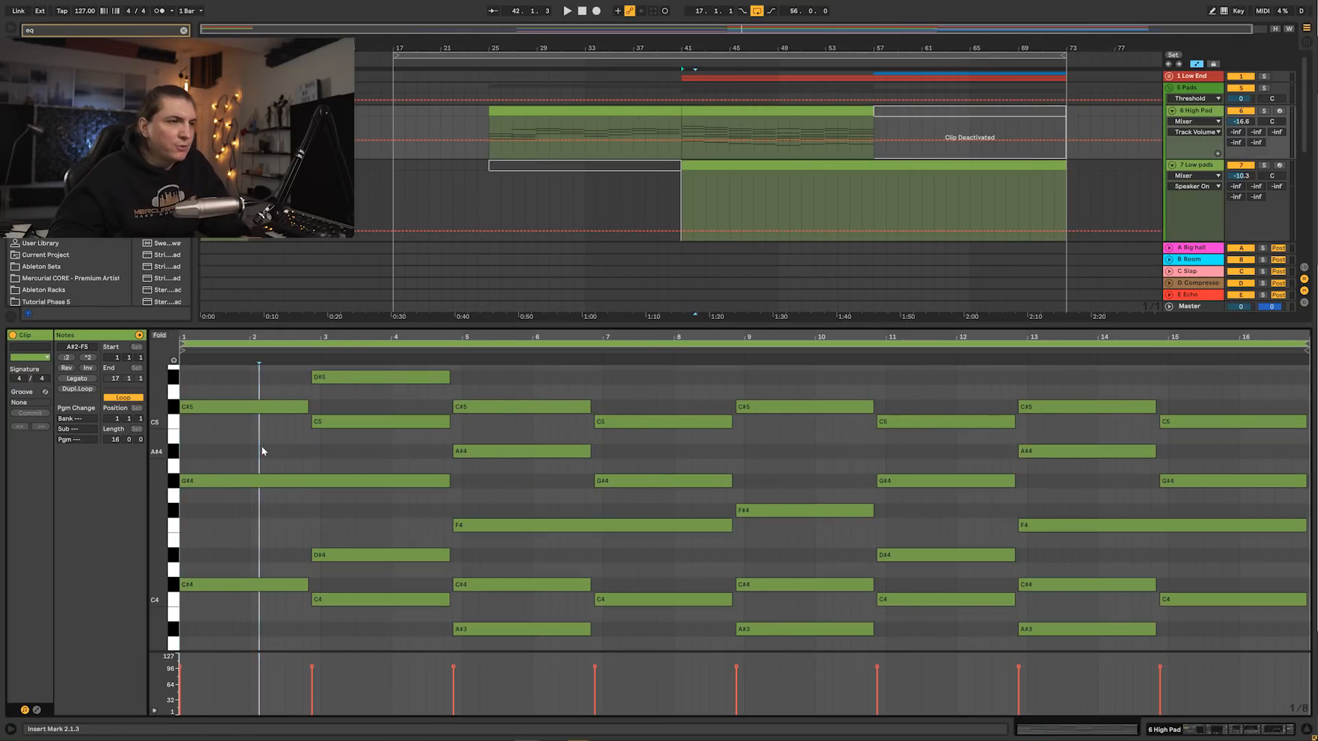
{"action": "key", "text": "shift+Tab"}
{"action": "left_click", "coordinate": [489, 129]}
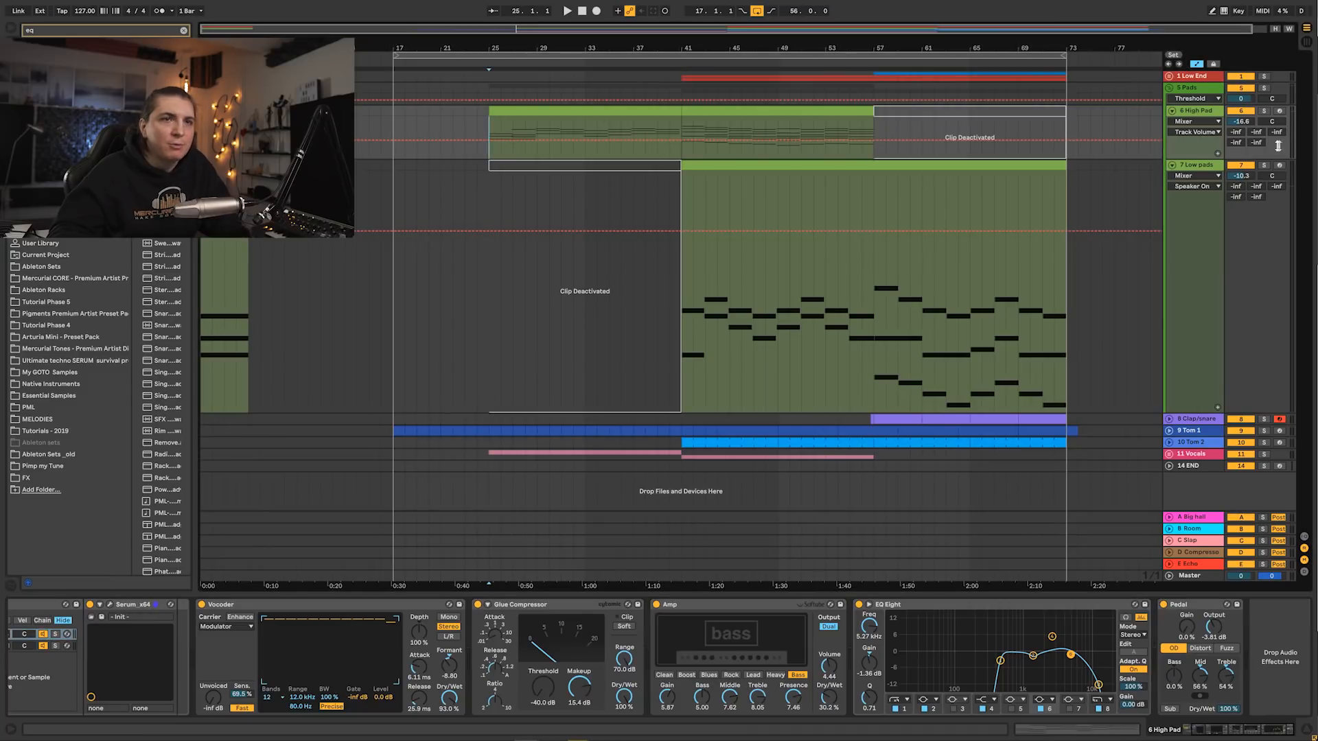
- Solo the High Pad track, play it from bar 25 and inspect its Modular Church Organ layer and effect chain
{"action": "left_click", "coordinate": [1263, 112]}
{"action": "key", "text": "space"}
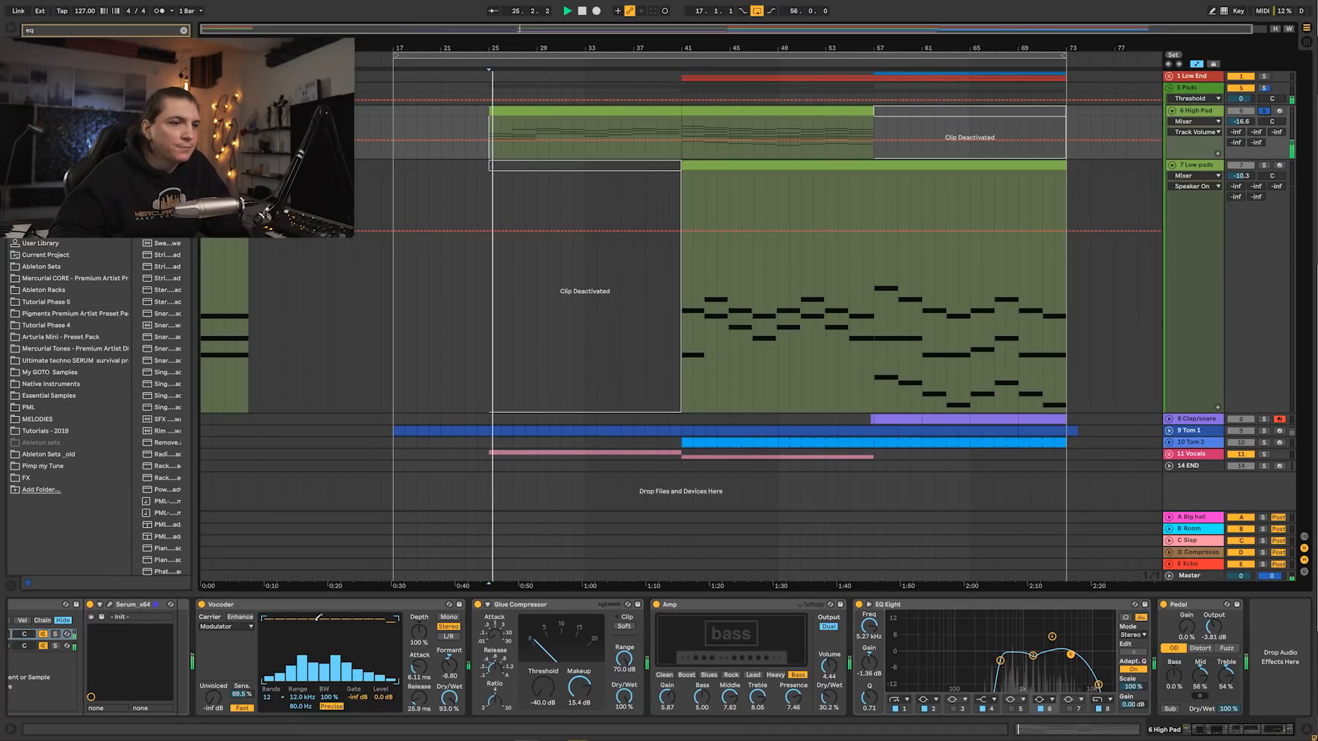
{"action": "left_click", "coordinate": [1206, 729]}
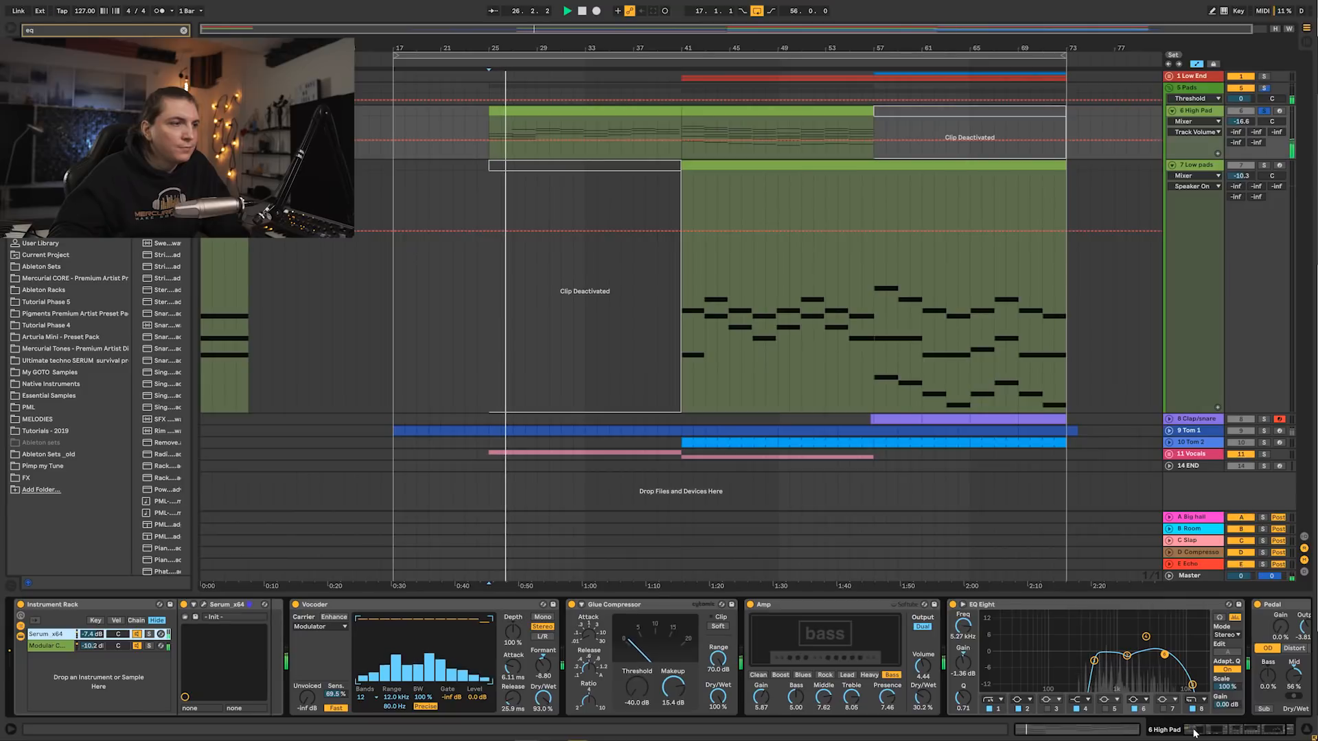
{"action": "left_click", "coordinate": [52, 646]}
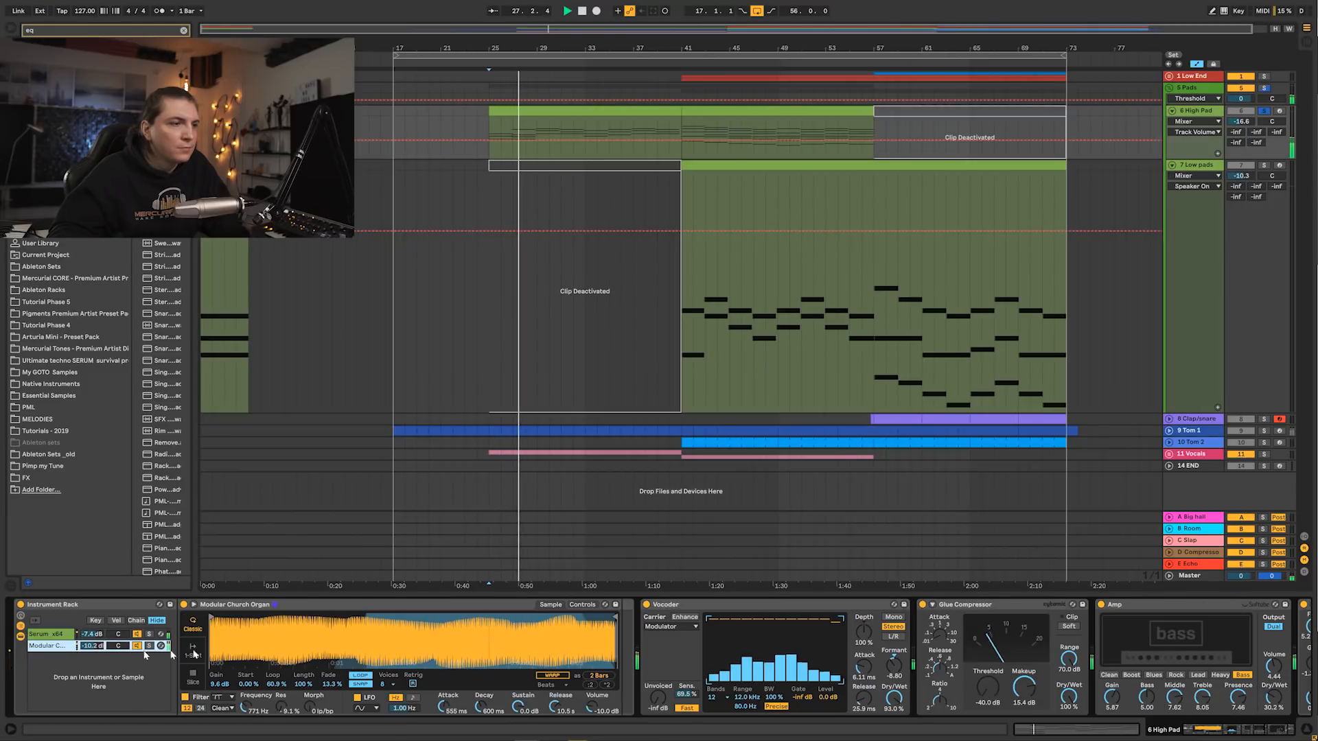
{"action": "scroll", "coordinate": [1054, 681], "scroll_direction": "right", "scroll_amount": 5}
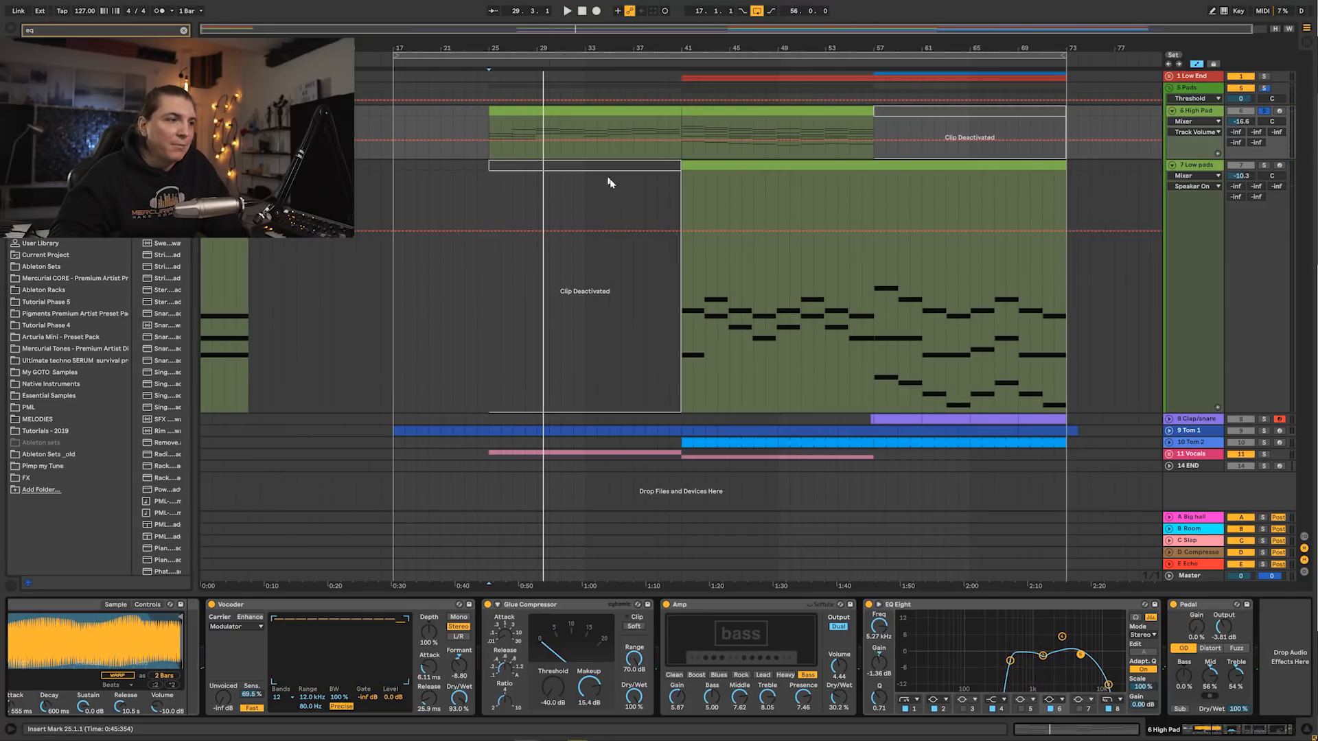
- Play the second High Pad clip from bar 41 and examine the full range of its chord notes
{"action": "left_click", "coordinate": [740, 109]}
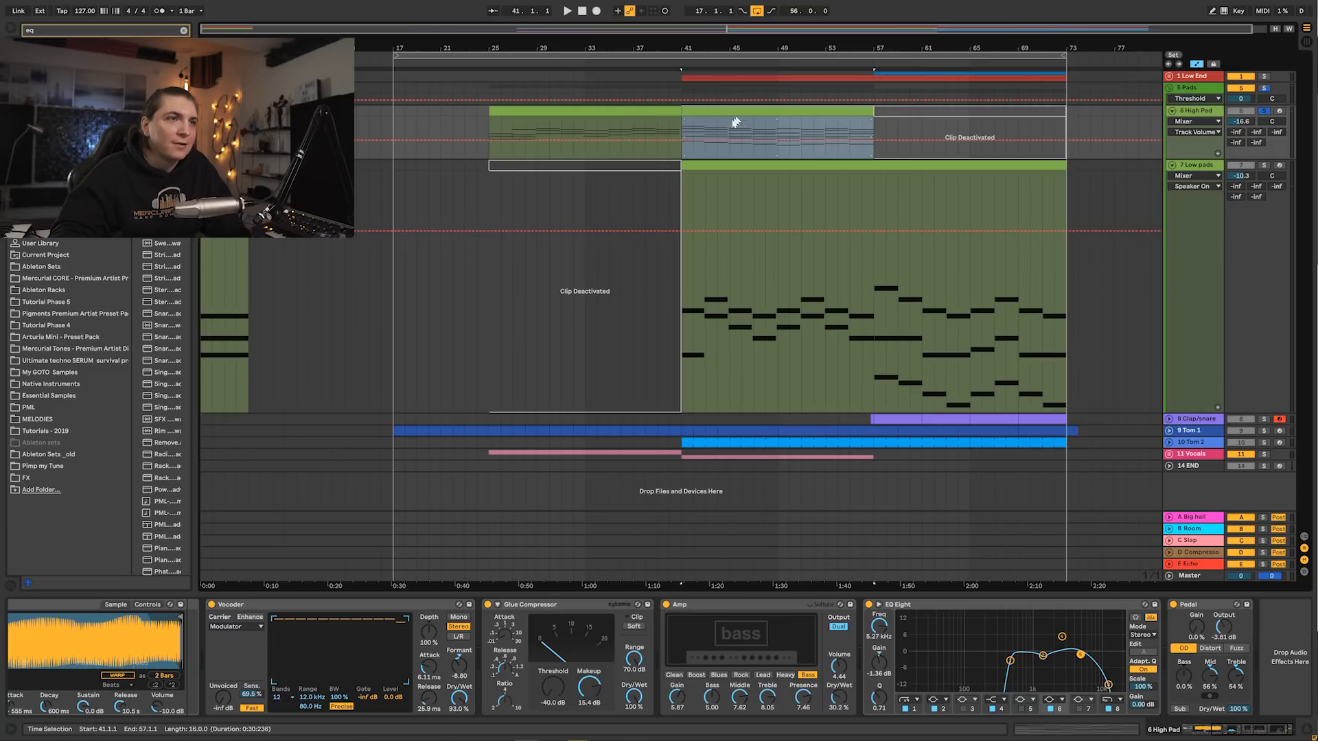
{"action": "left_click", "coordinate": [688, 128]}
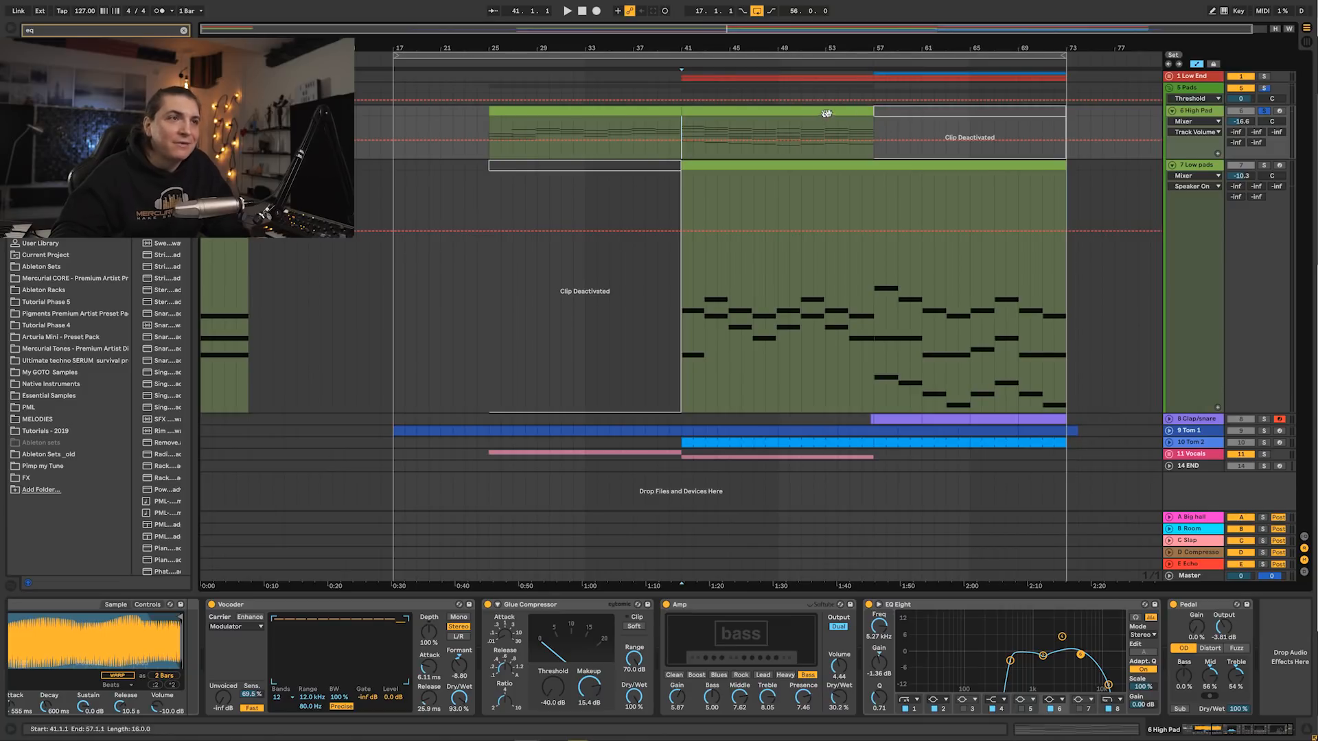
{"action": "key", "text": "space"}
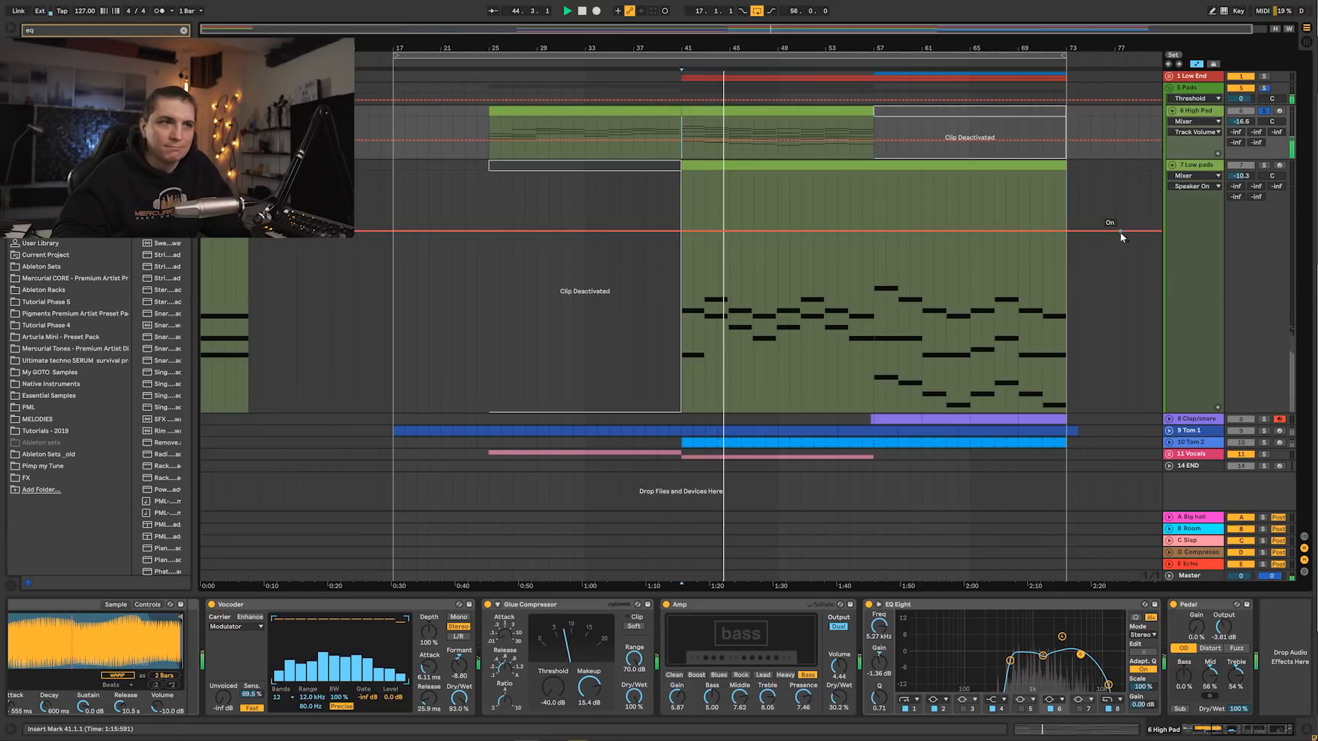
{"action": "left_click", "coordinate": [772, 111]}
{"action": "double_click", "coordinate": [772, 111]}
{"action": "key", "text": "space"}
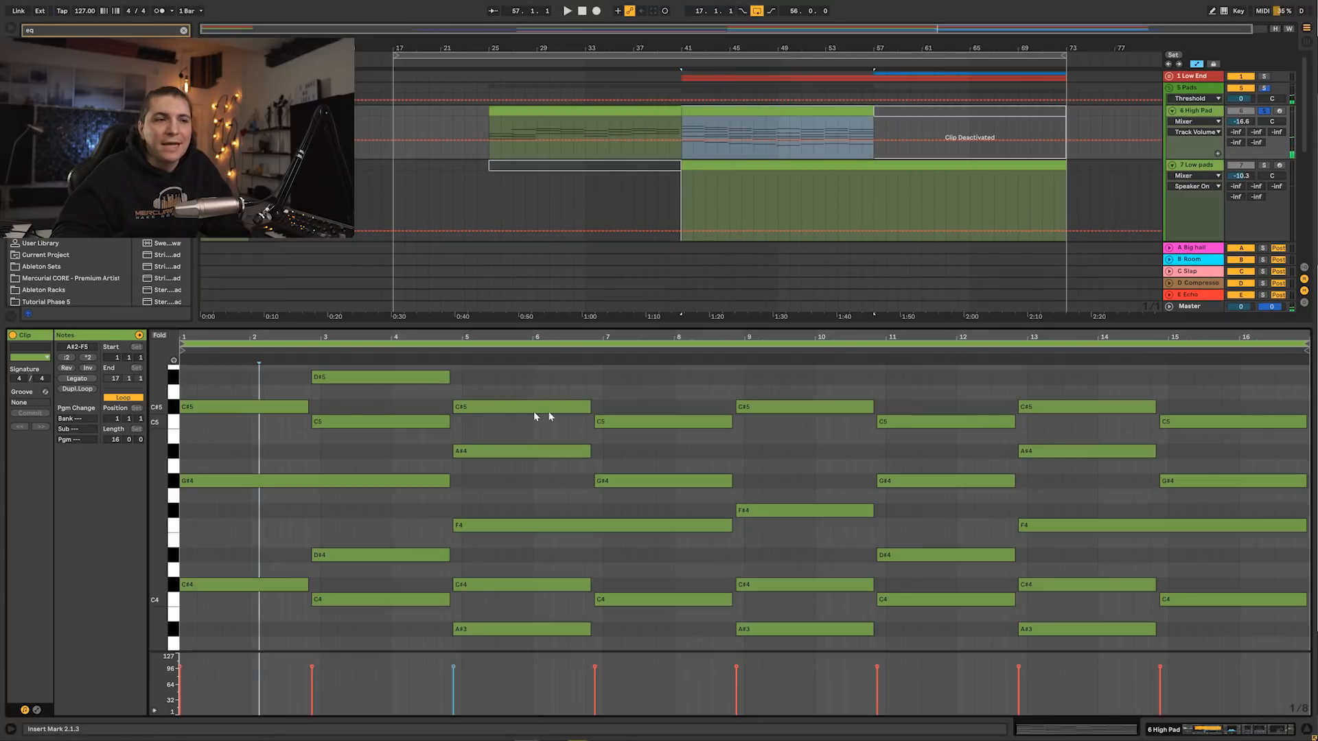
{"action": "left_click_drag", "start_coordinate": [152, 438], "coordinate": [197, 412]}
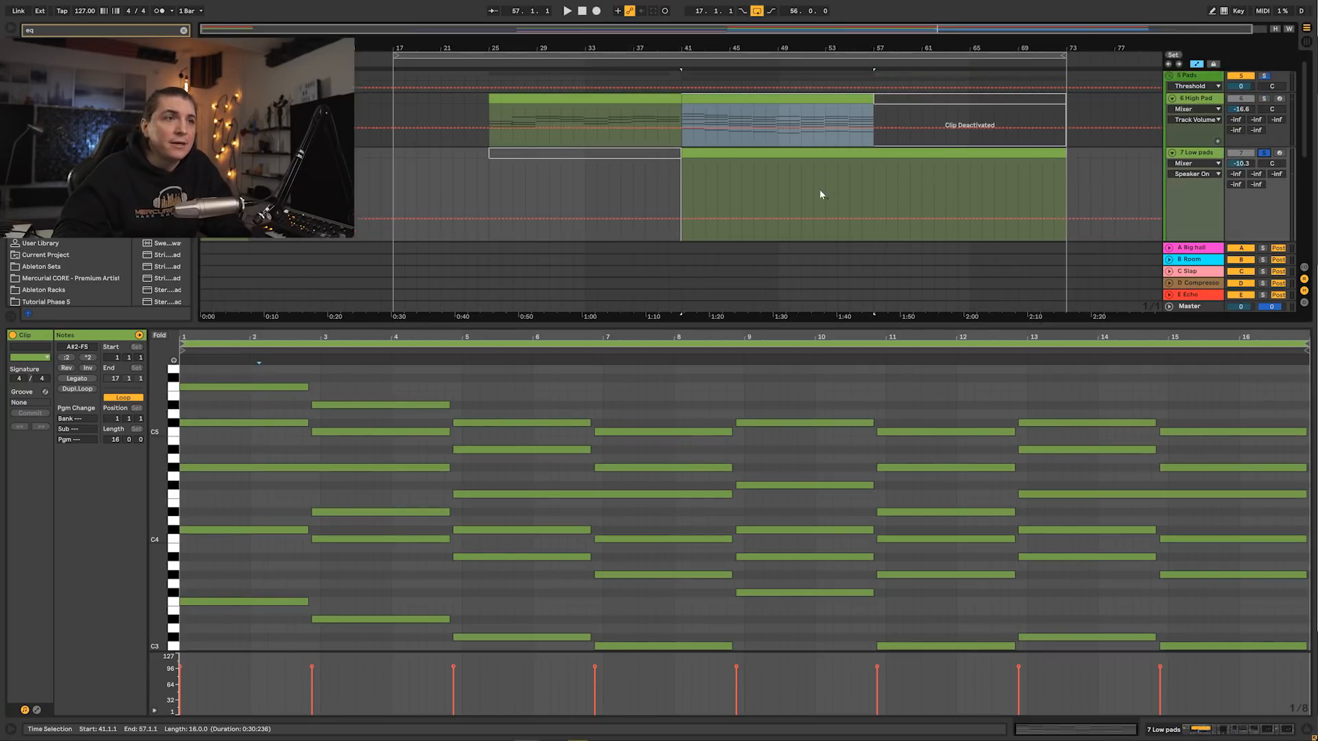
- Solo the Low pads track, play it from bar 41 and examine its instrument rack and effect chain
{"action": "scroll", "coordinate": [818, 189], "scroll_direction": "down", "scroll_amount": 3}
{"action": "left_click", "coordinate": [684, 121]}
{"action": "scroll", "coordinate": [739, 141], "scroll_direction": "down", "scroll_amount": 2}
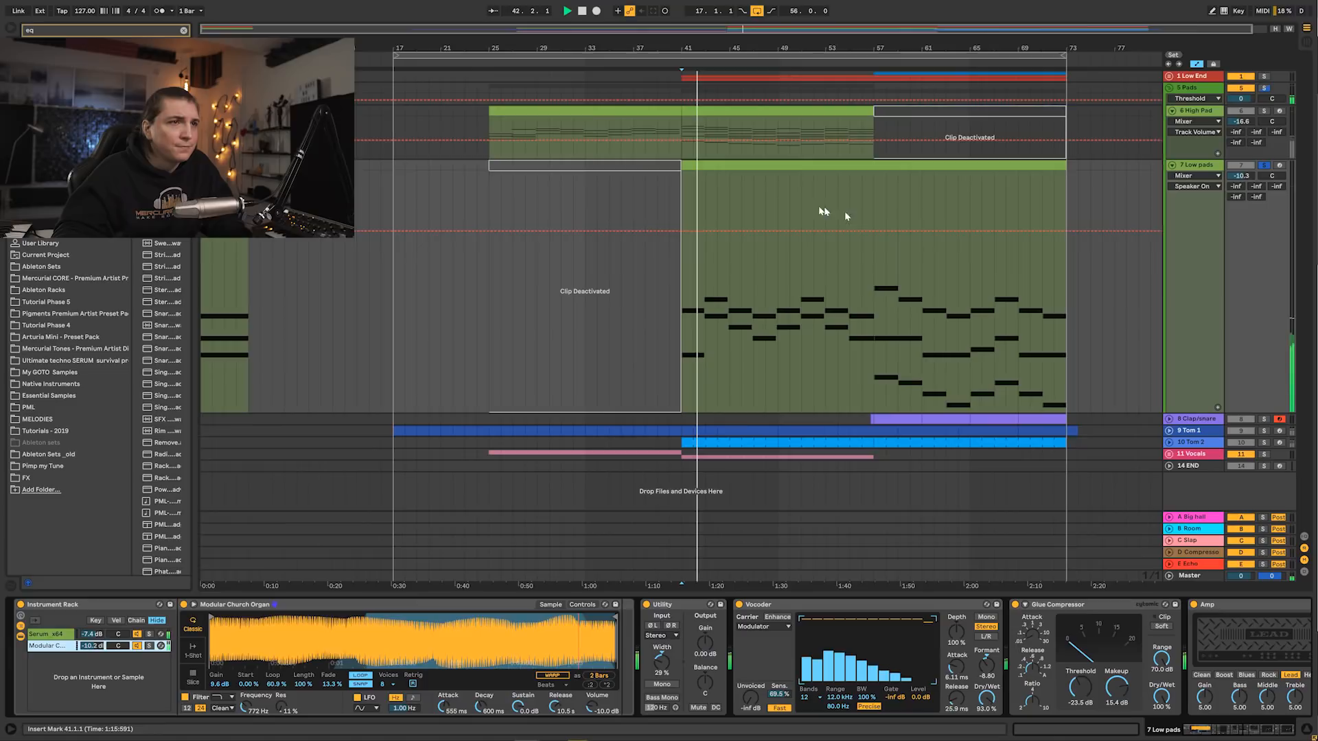
{"action": "left_click", "coordinate": [755, 163]}
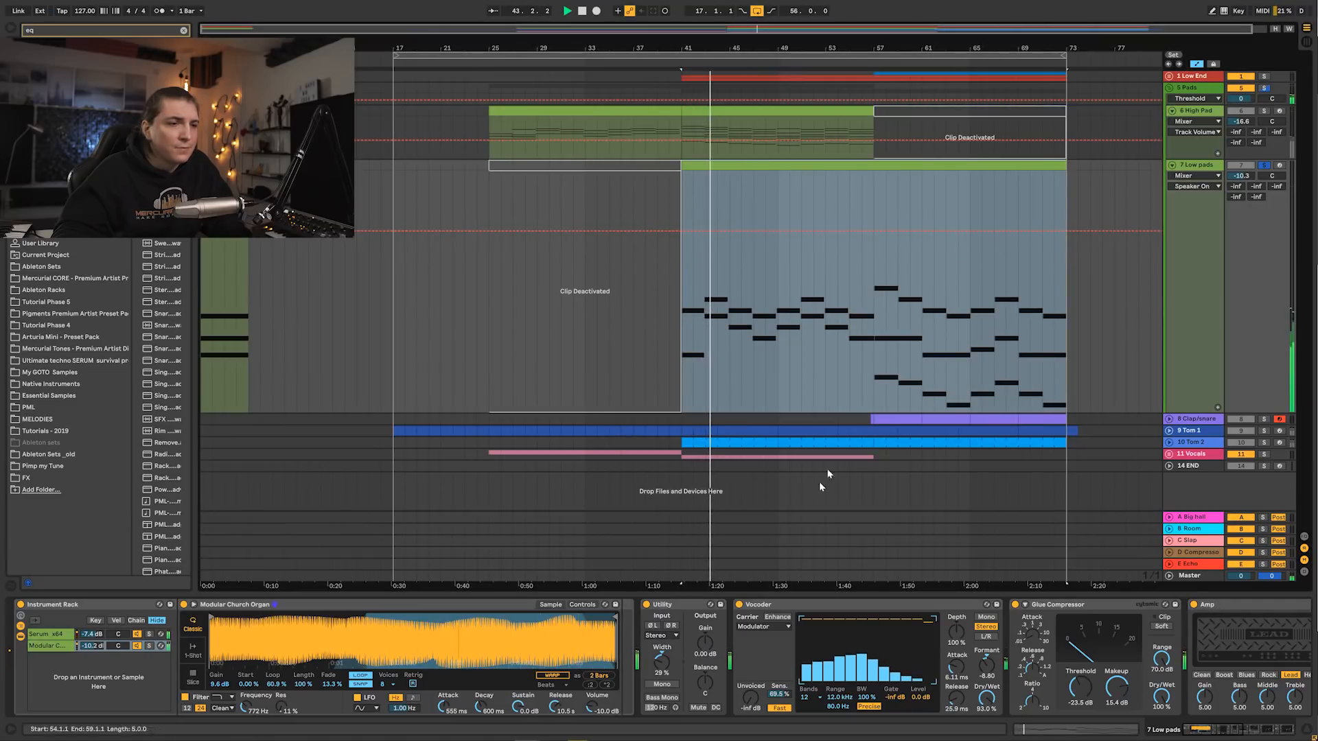
{"action": "key", "text": "space"}
{"action": "key", "text": "space"}
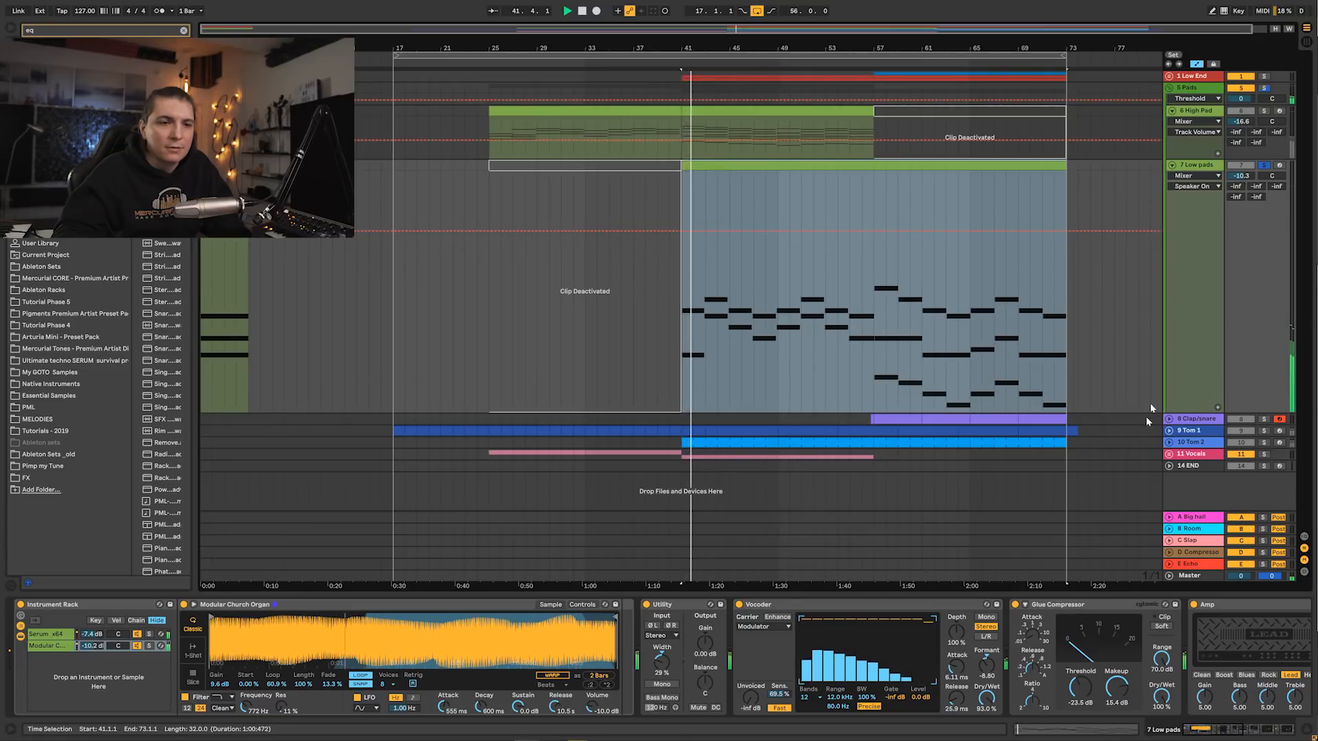
{"action": "left_click", "coordinate": [1266, 731]}
{"action": "left_click_drag", "start_coordinate": [1267, 731], "coordinate": [1291, 735]}
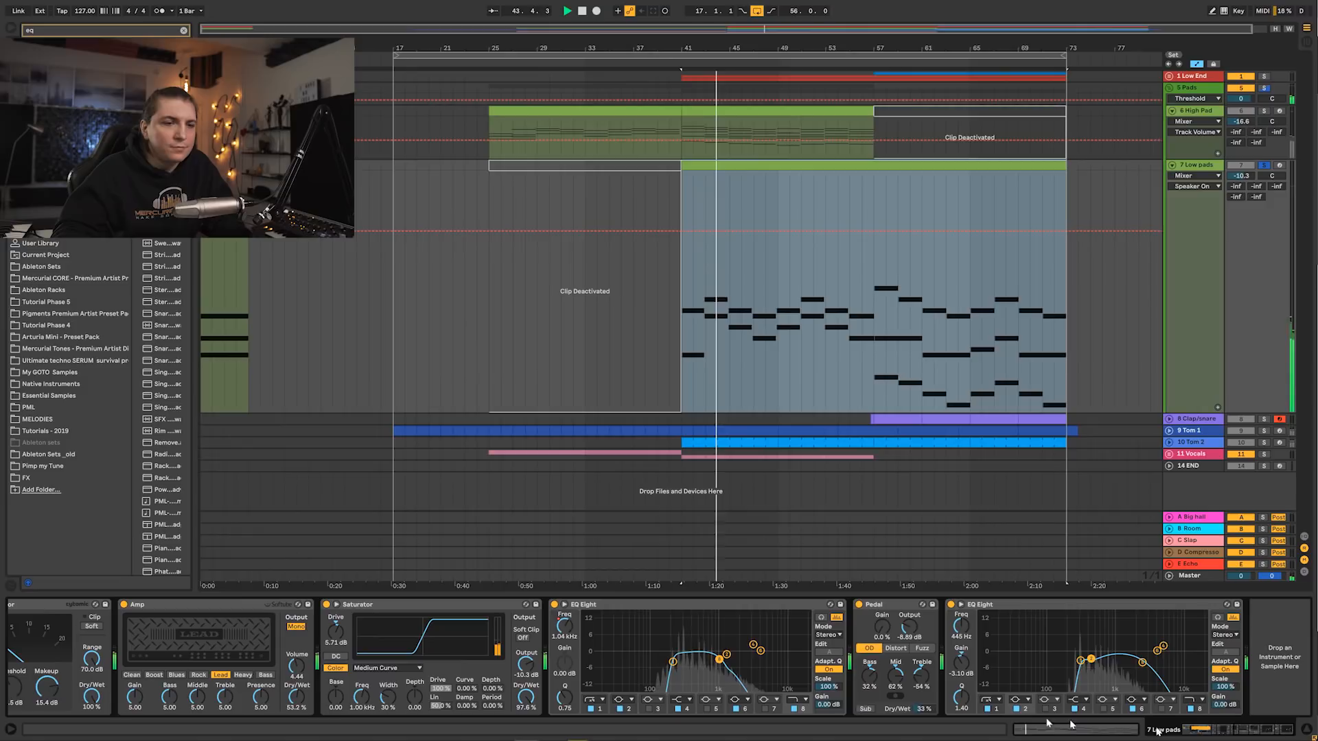
{"action": "key", "text": "space"}
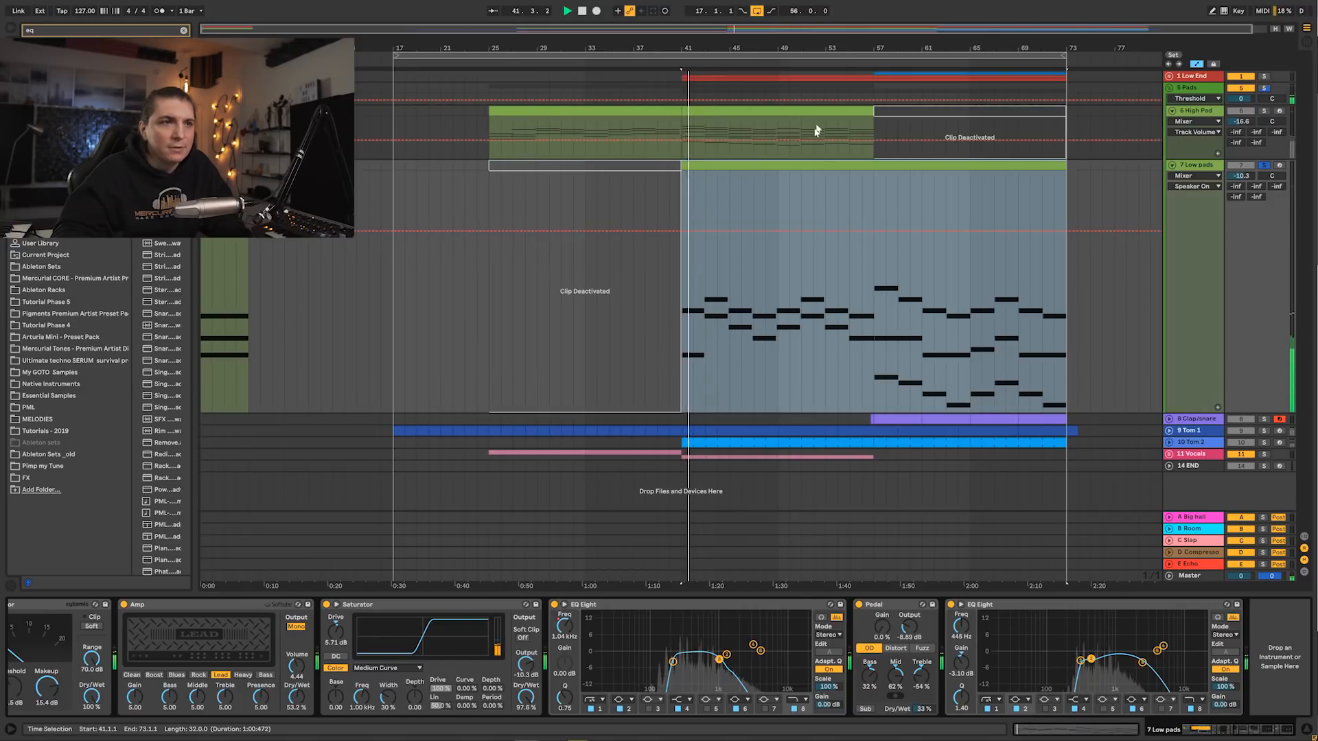
- Examine the notes in the Low pads clip, play both pads together from bar 41, and clear the Low pads solo
{"action": "double_click", "coordinate": [809, 164]}
{"action": "left_click_drag", "start_coordinate": [160, 497], "coordinate": [199, 497]}
{"action": "scroll", "coordinate": [319, 478], "scroll_direction": "down", "scroll_amount": 4}
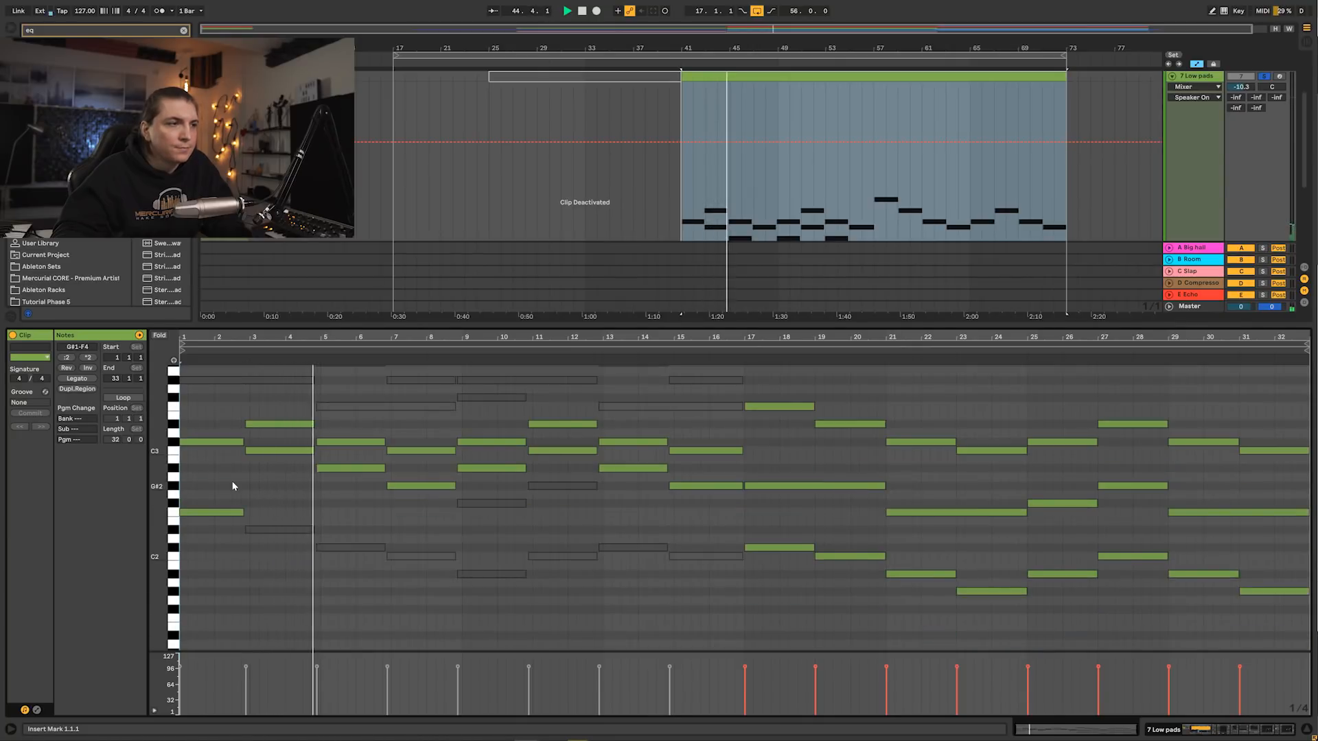
{"action": "key", "text": "shift+Tab"}
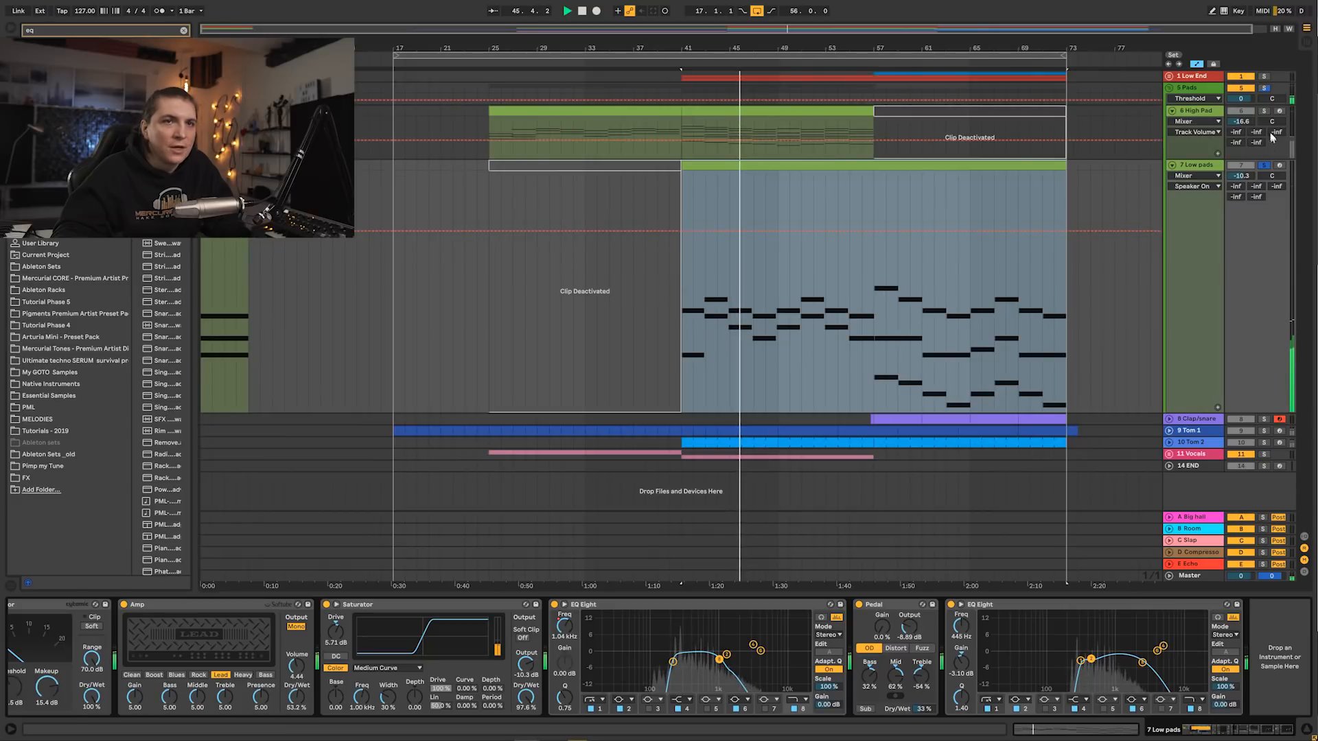
{"action": "key", "text": "space"}
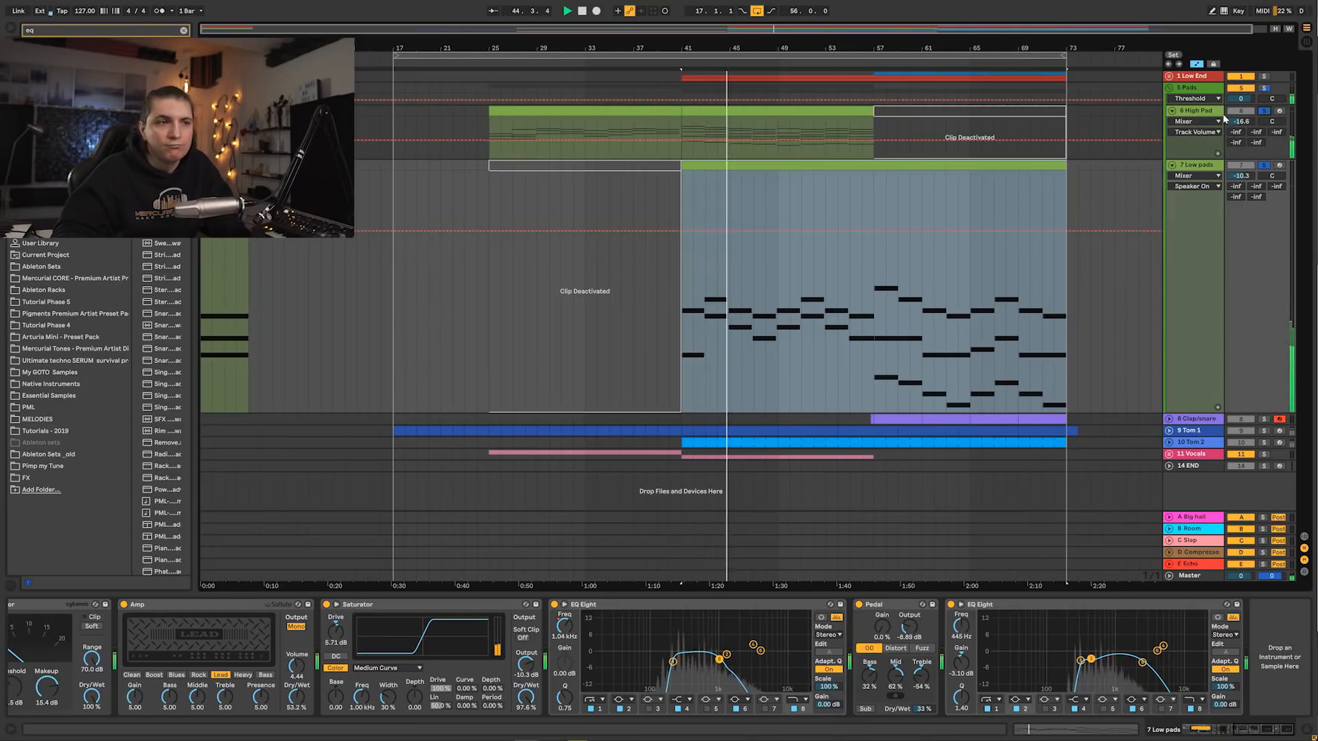
{"action": "left_click", "coordinate": [1264, 165]}
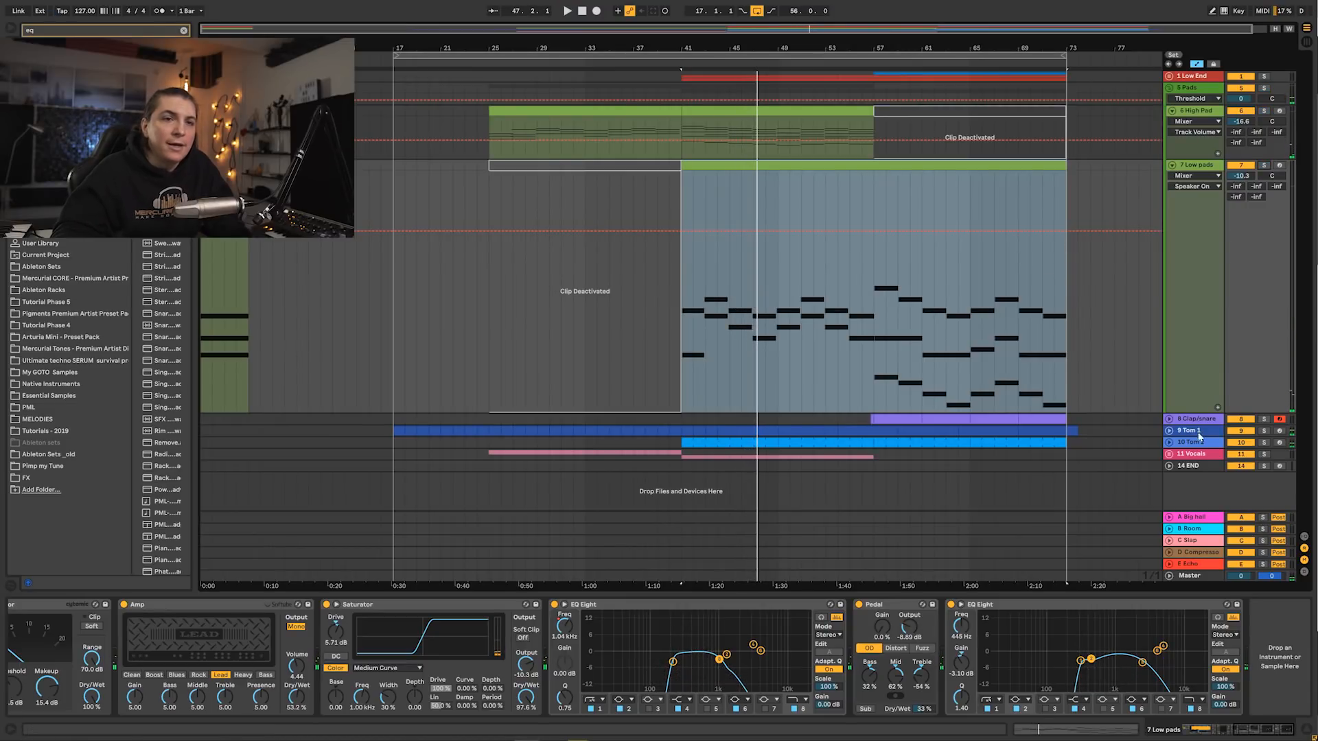
- Unfold and solo the Clap/snare track, play it from bar 58 with the Musika clap pad isolated, and inspect its effect chain
{"action": "left_click", "coordinate": [1197, 420]}
{"action": "left_click", "coordinate": [1169, 419]}
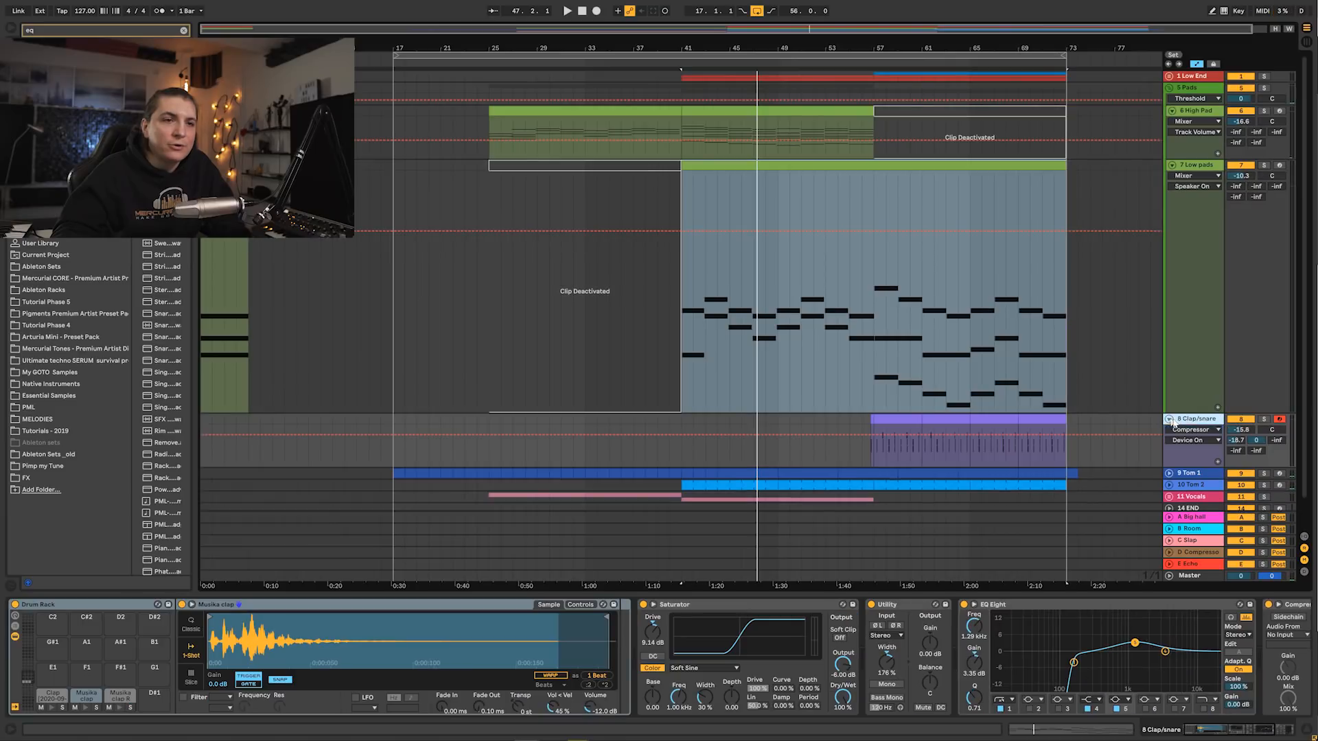
{"action": "left_click", "coordinate": [884, 453]}
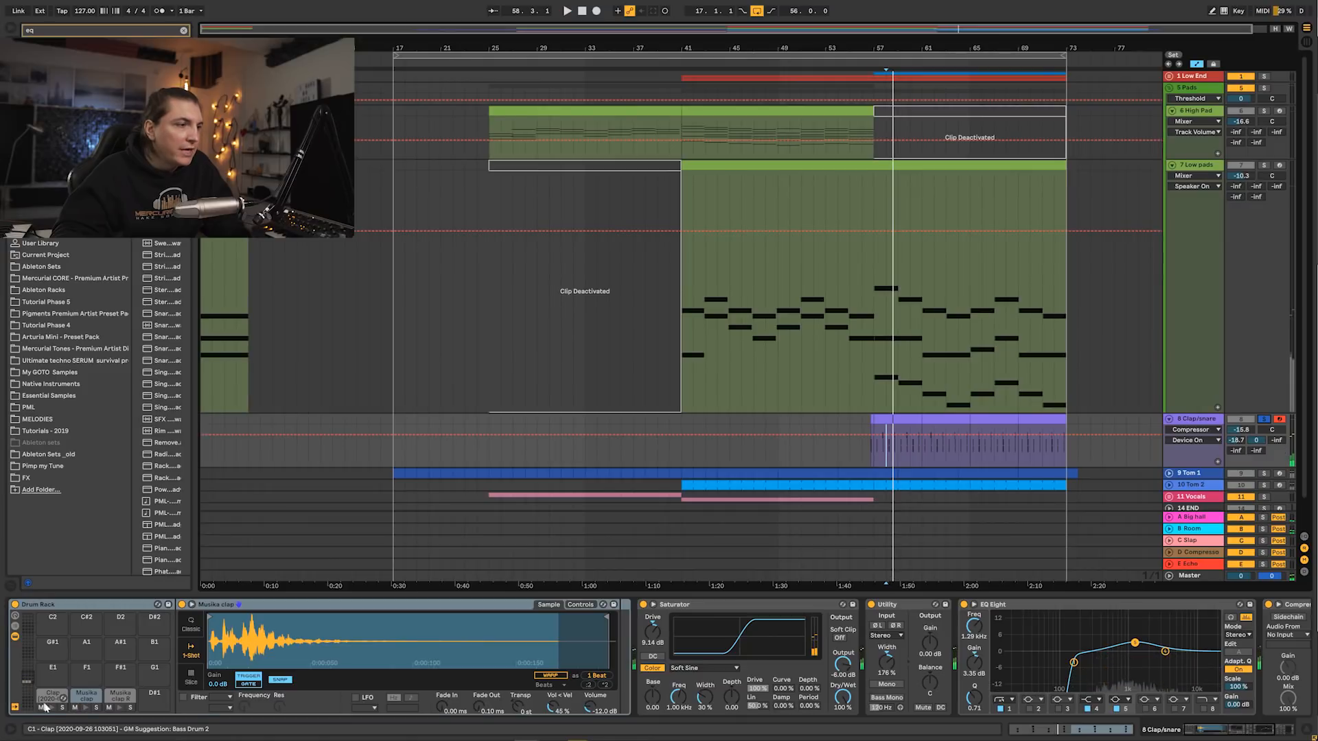
{"action": "left_click", "coordinate": [85, 708]}
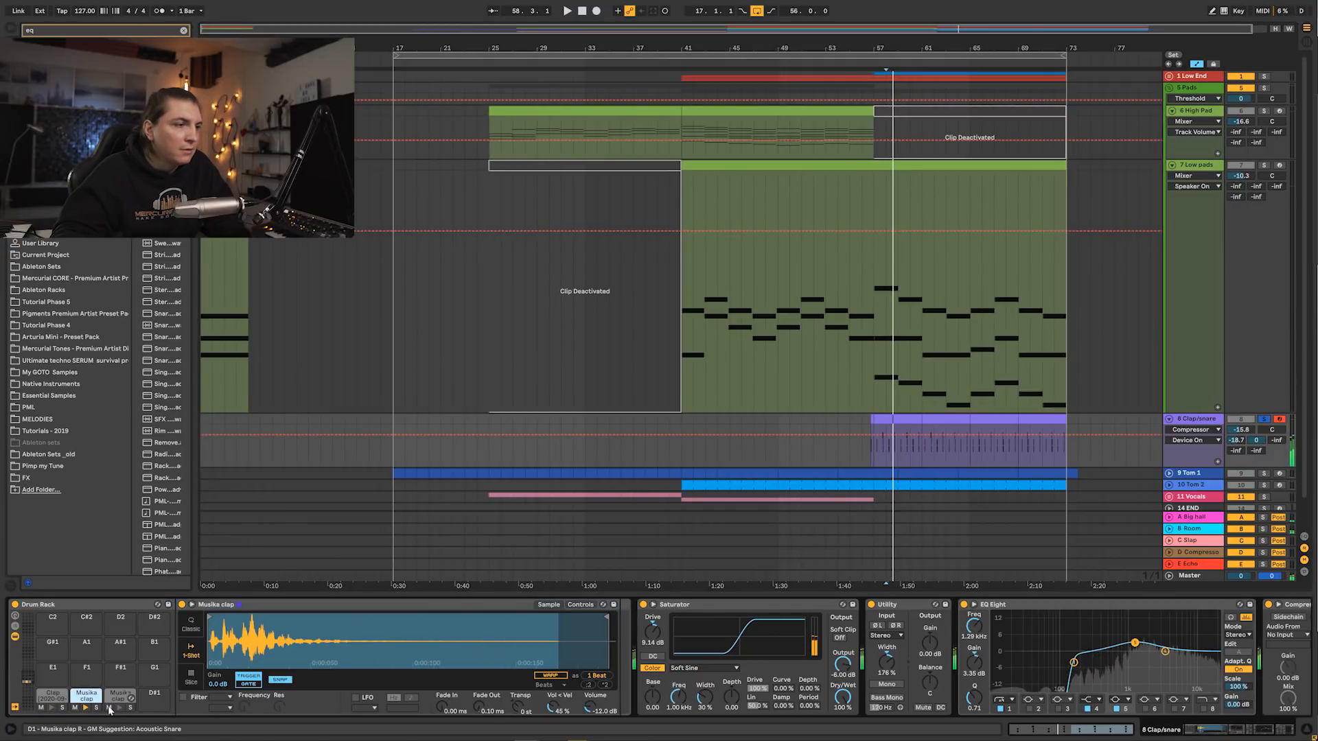
{"action": "scroll", "coordinate": [1129, 363], "scroll_direction": "down", "scroll_amount": 2}
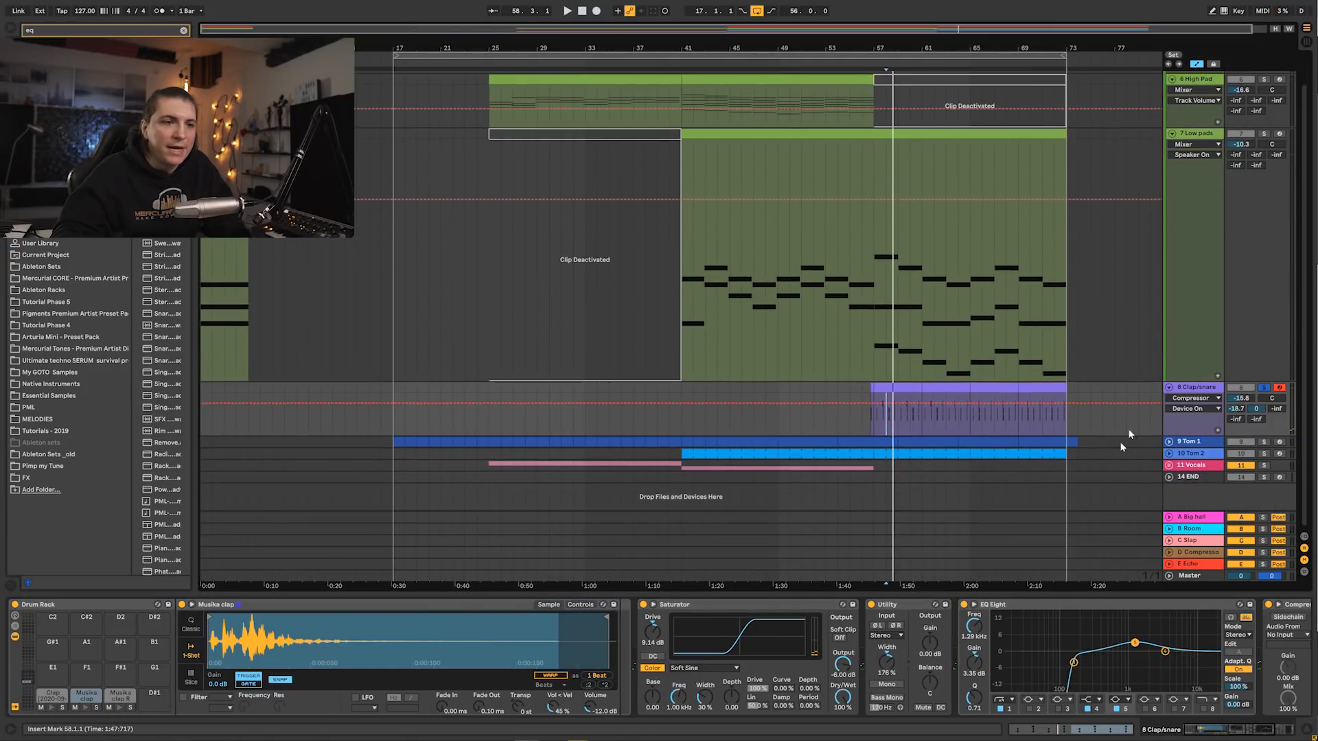
{"action": "left_click", "coordinate": [1245, 732]}
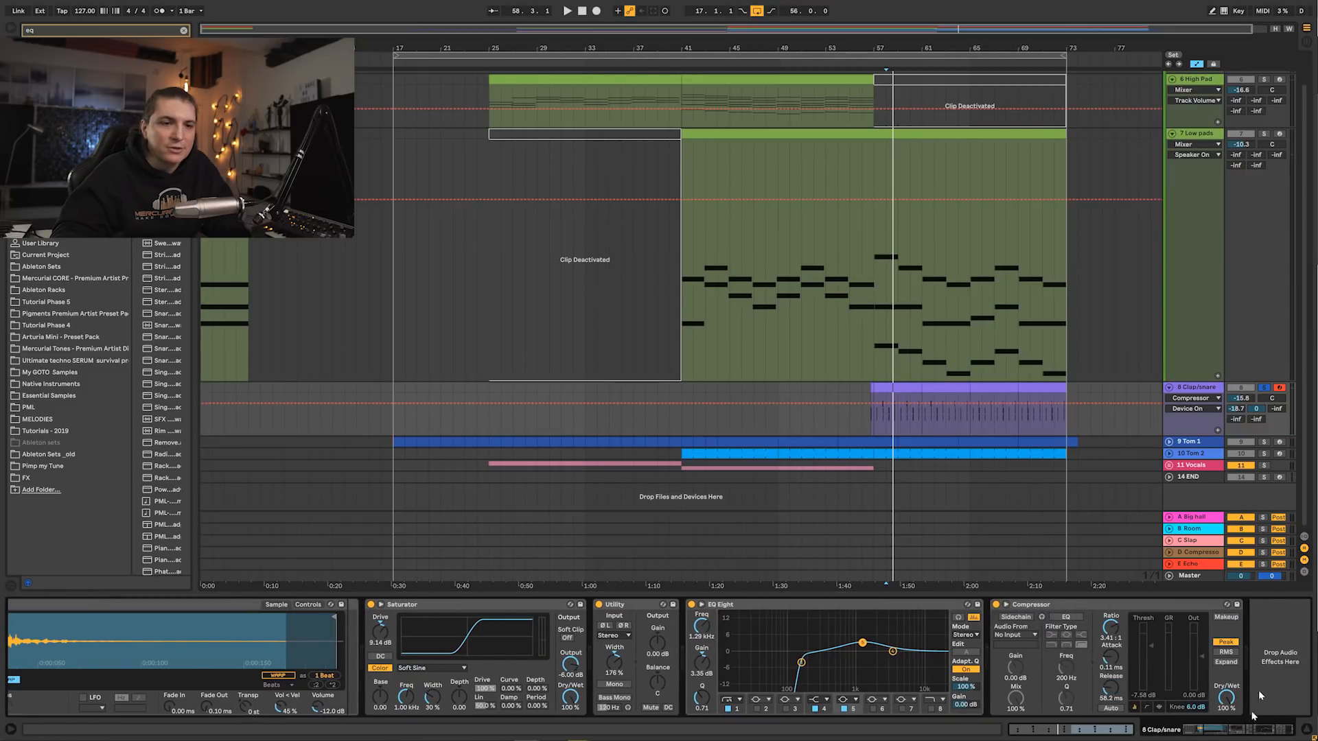
- Unfold the Tom 1, Tom 2 and Vocals tracks and look over their clips, send automation and devices
{"action": "left_click", "coordinate": [1175, 444]}
{"action": "scroll", "coordinate": [1098, 429], "scroll_direction": "down", "scroll_amount": 2}
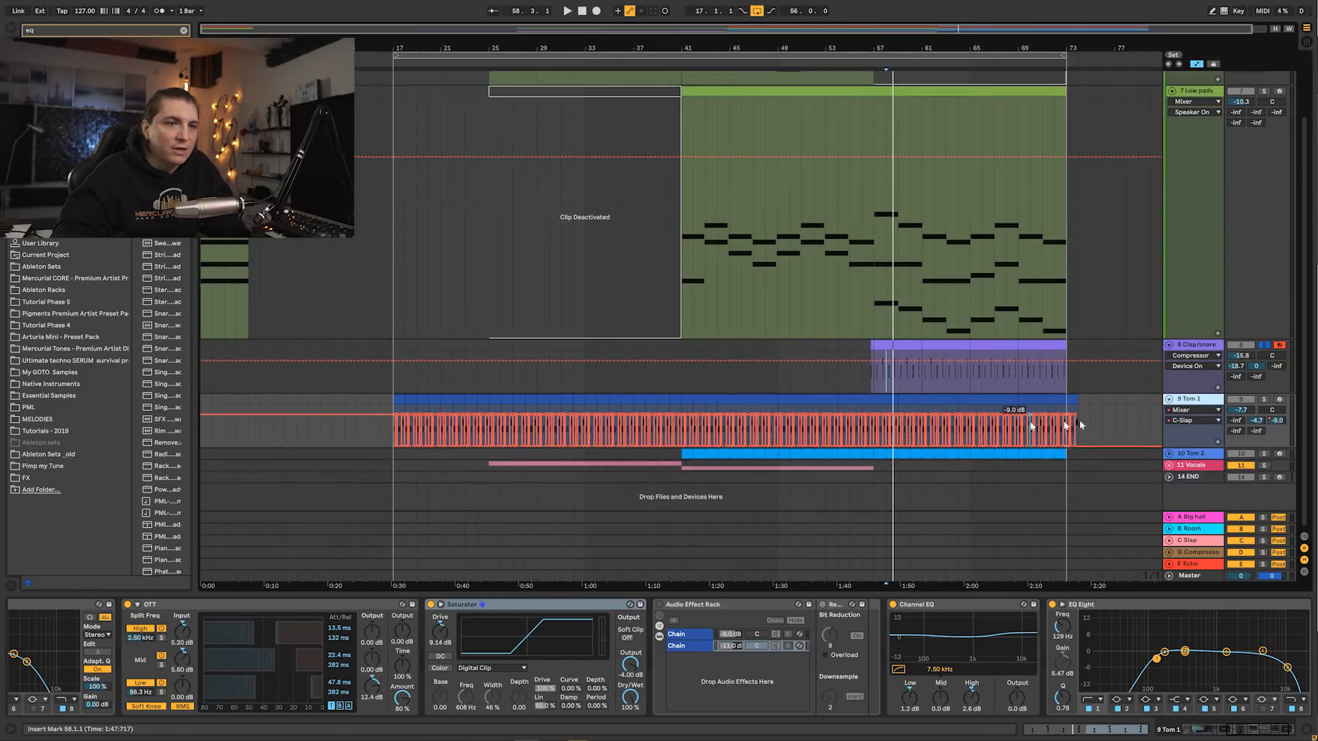
{"action": "left_click", "coordinate": [1189, 453]}
{"action": "scroll", "coordinate": [1176, 451], "scroll_direction": "down", "scroll_amount": 2}
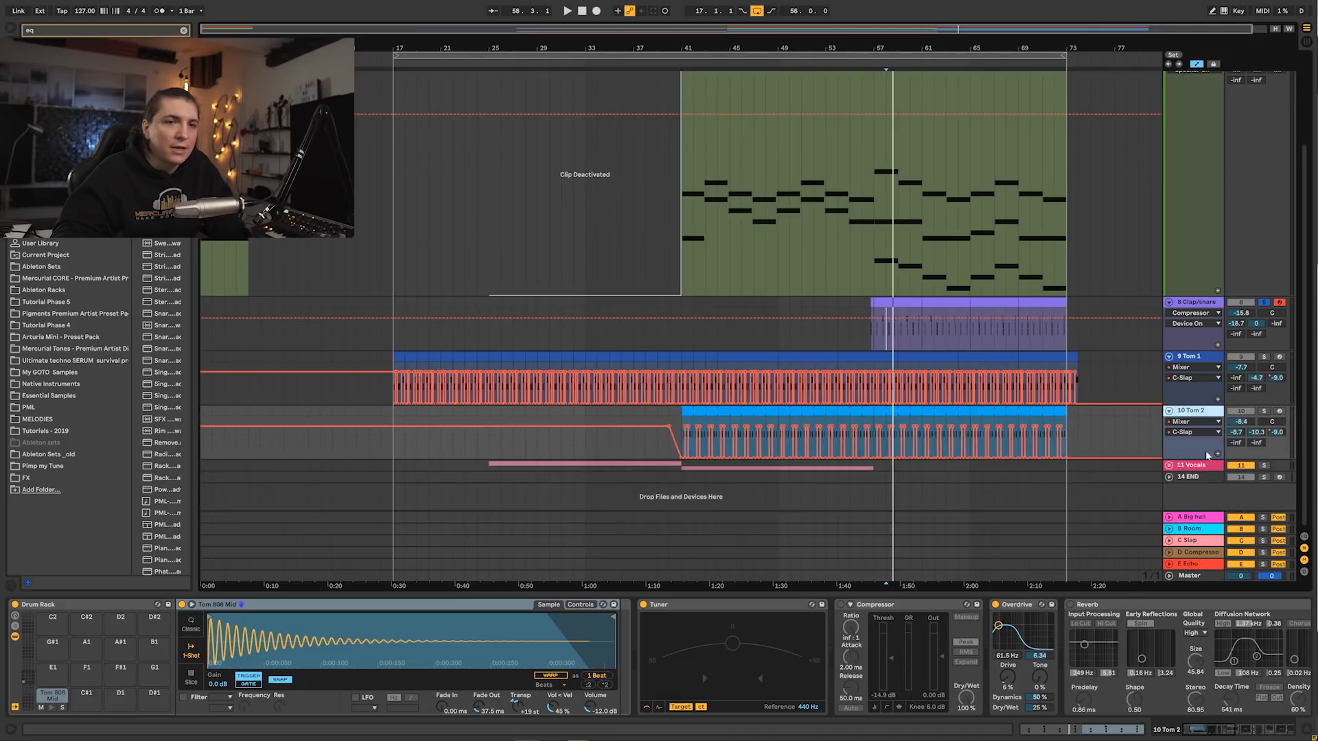
{"action": "left_click", "coordinate": [1197, 465]}
{"action": "scroll", "coordinate": [1136, 455], "scroll_direction": "down", "scroll_amount": 5}
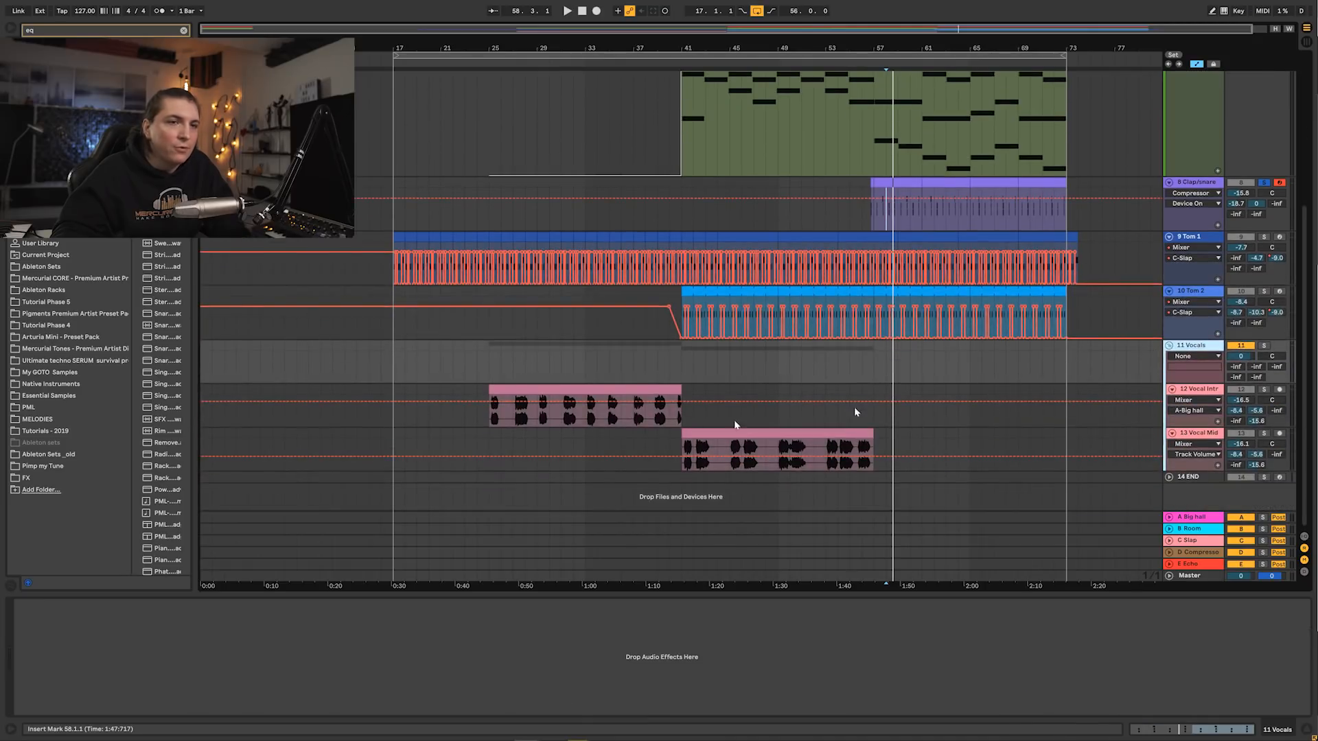
- Collapse all tracks in the arrangement and trim the end of the Tom 1 clip to bar 73
{"action": "scroll", "coordinate": [1198, 426], "scroll_direction": "up", "scroll_amount": 10}
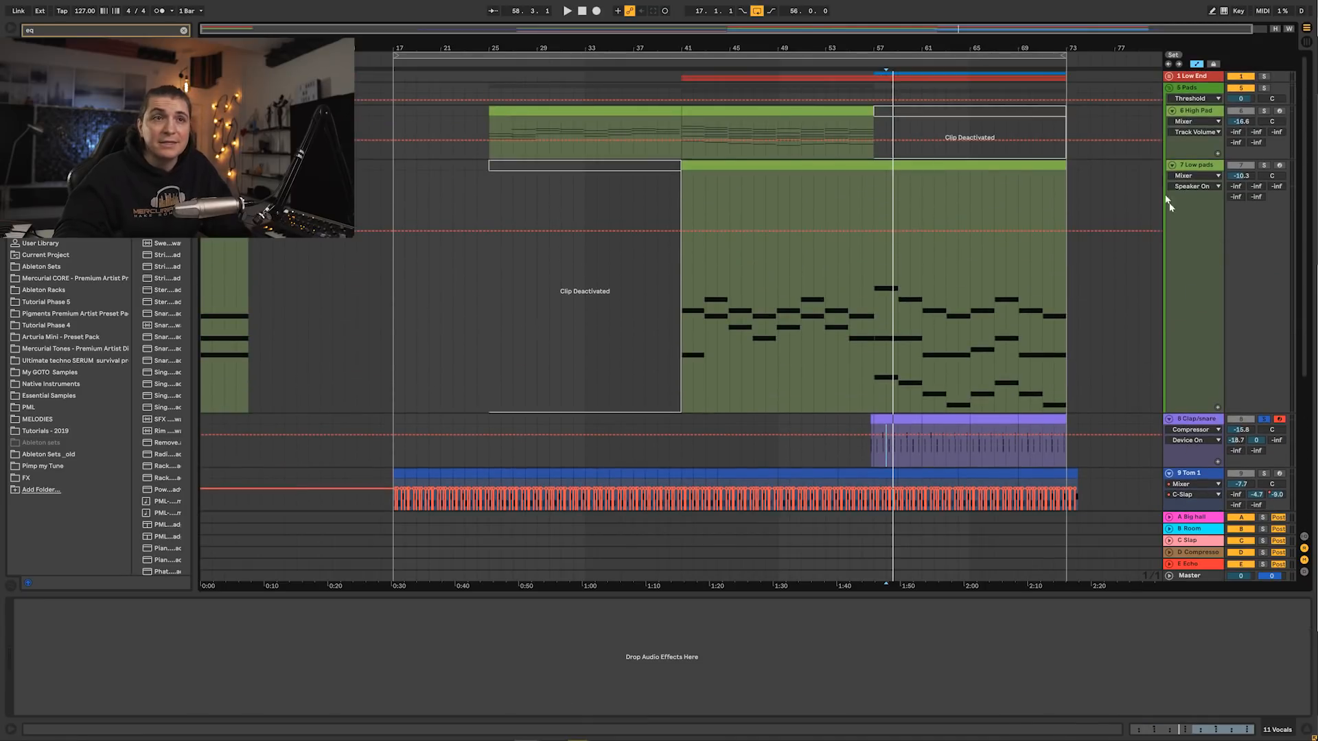
{"action": "left_click", "coordinate": [1169, 92], "text": "alt"}
{"action": "left_click_drag", "start_coordinate": [918, 47], "coordinate": [906, 43]}
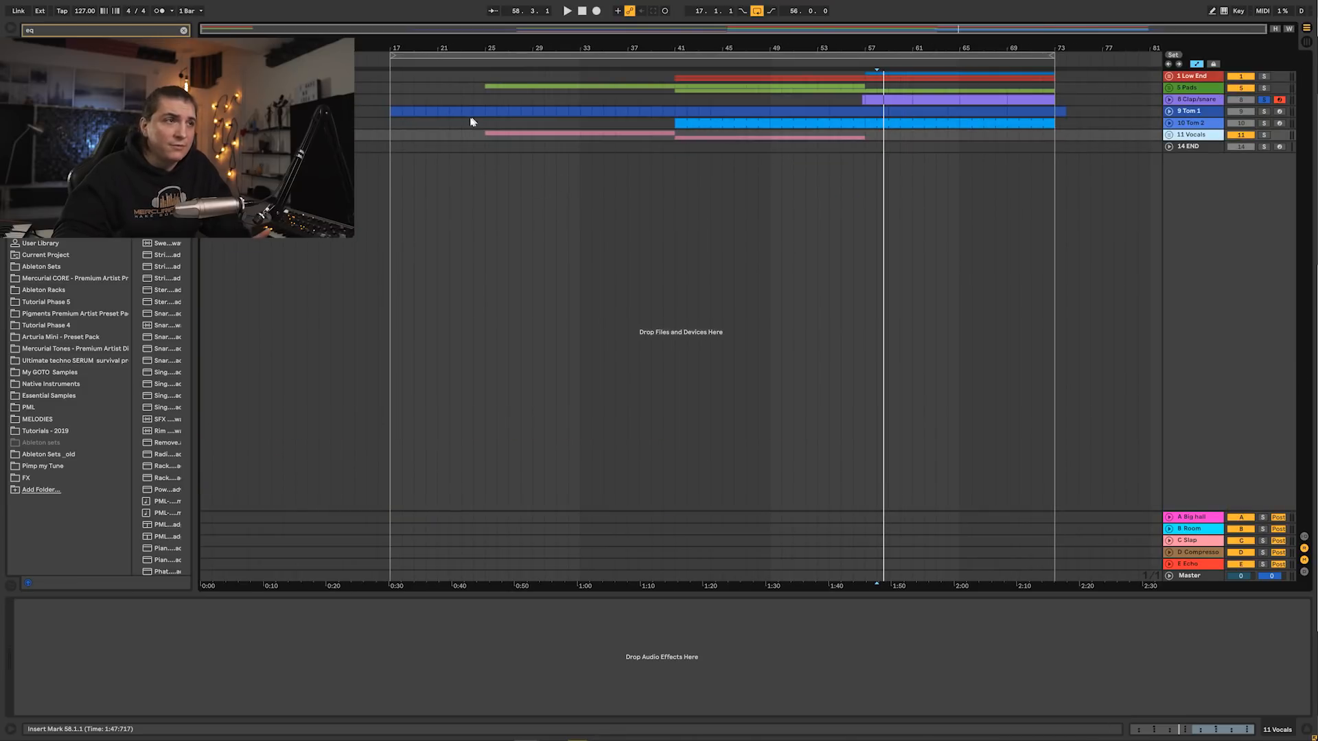
{"action": "left_click", "coordinate": [1064, 111]}
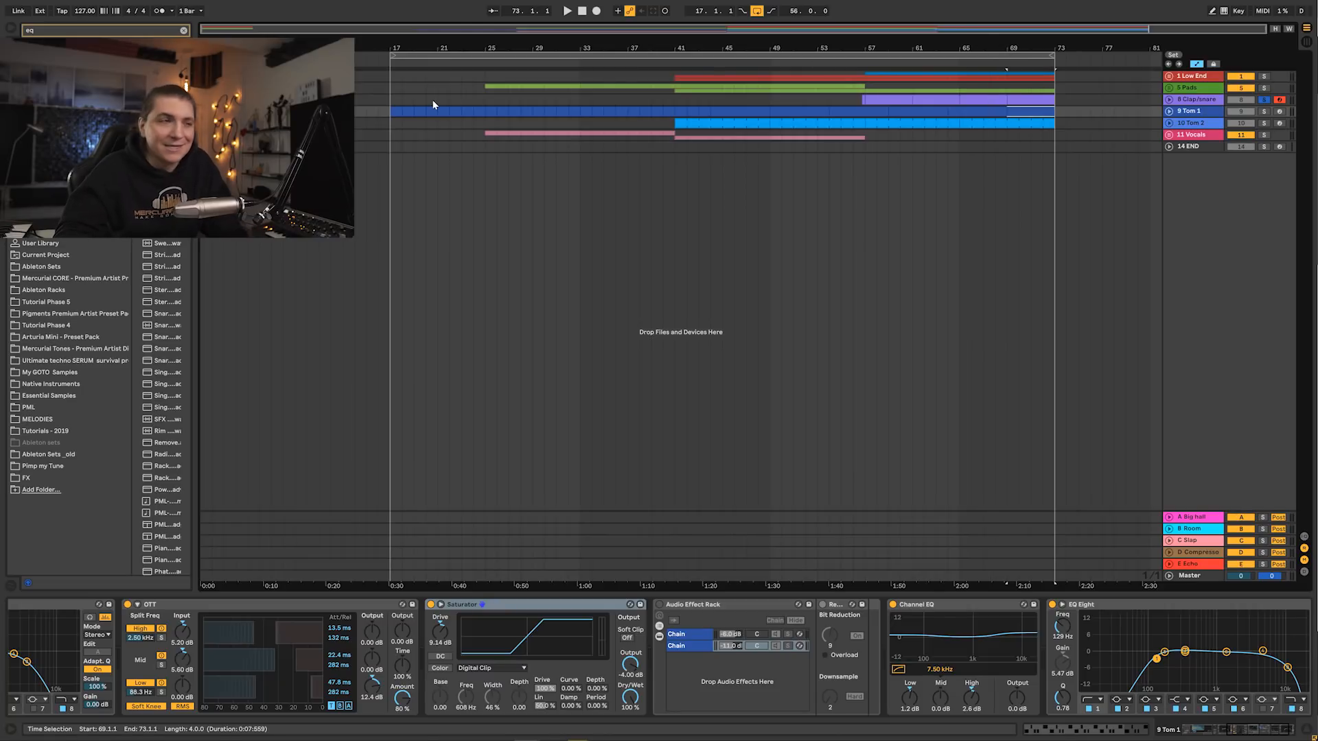
- Clear the Clap/snare solo, play the arrangement from bar 17 and show the Tom 1 automation in close-up
{"action": "left_click", "coordinate": [386, 97]}
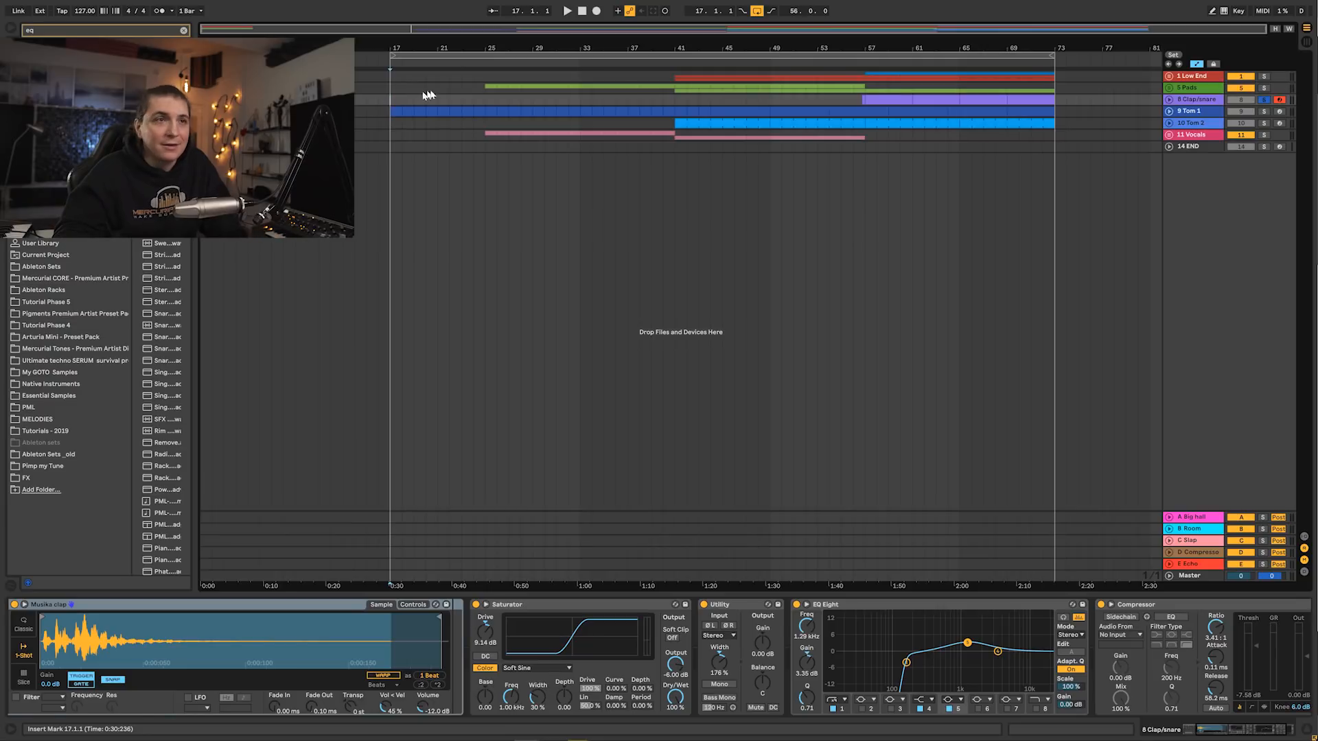
{"action": "key", "text": "space"}
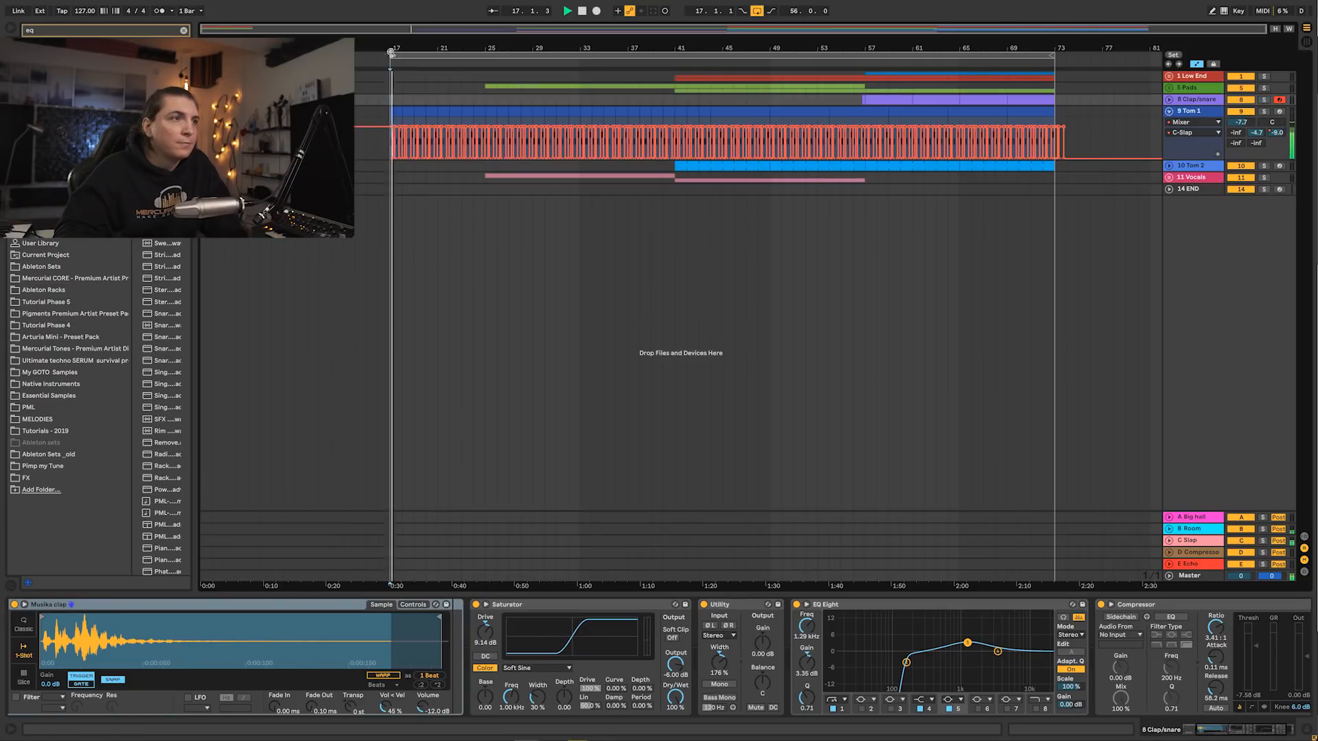
{"action": "left_click_drag", "start_coordinate": [391, 52], "coordinate": [392, 137]}
- Inspect Tom 1's Mixer automation for the C-Slap send and display the devices on the C Slap return track
{"action": "left_click", "coordinate": [1194, 123]}
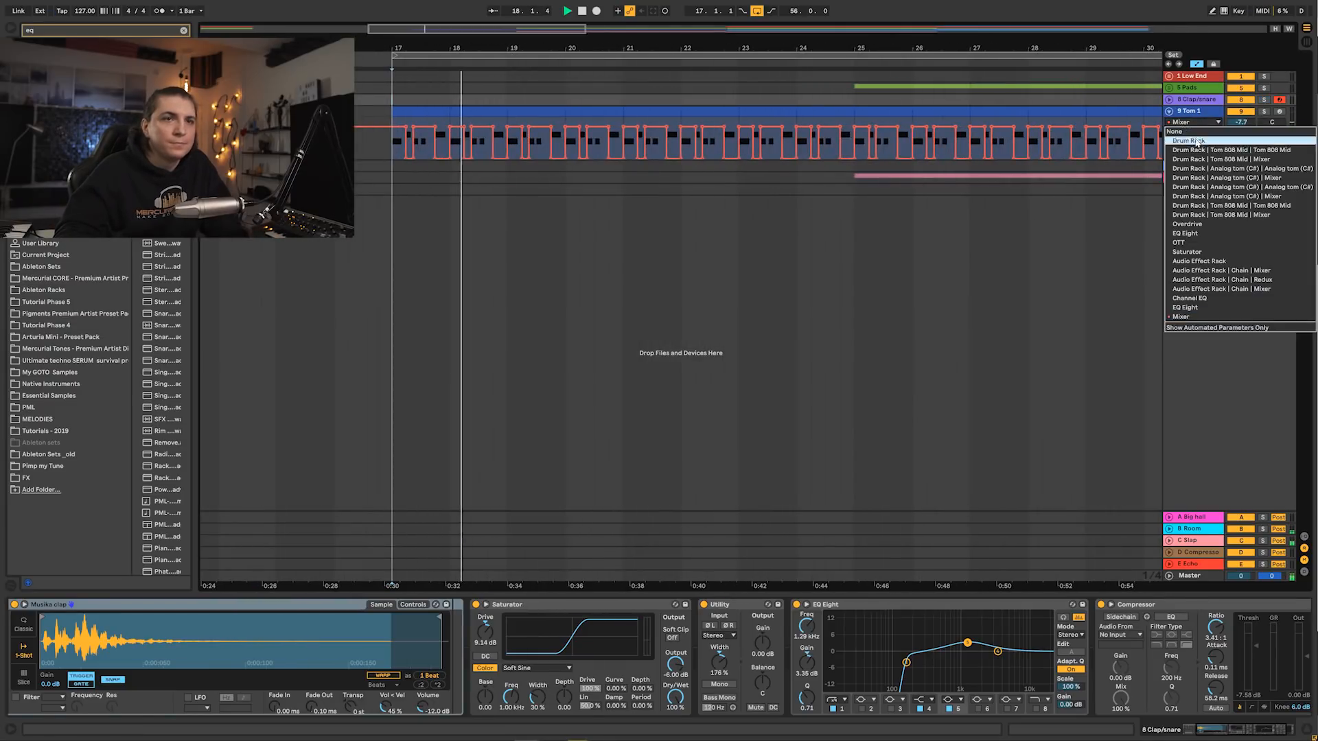
{"action": "left_click", "coordinate": [1180, 316]}
{"action": "left_click", "coordinate": [1191, 132]}
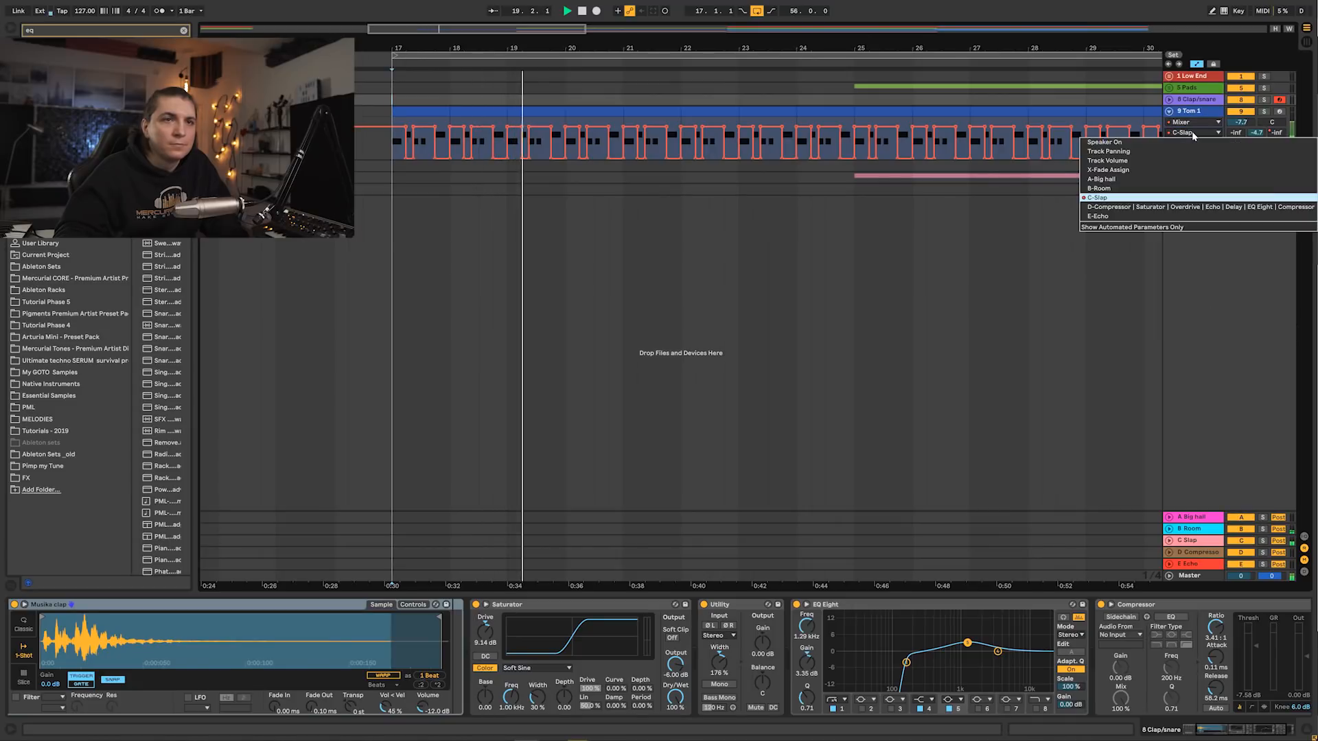
{"action": "left_click", "coordinate": [1194, 198]}
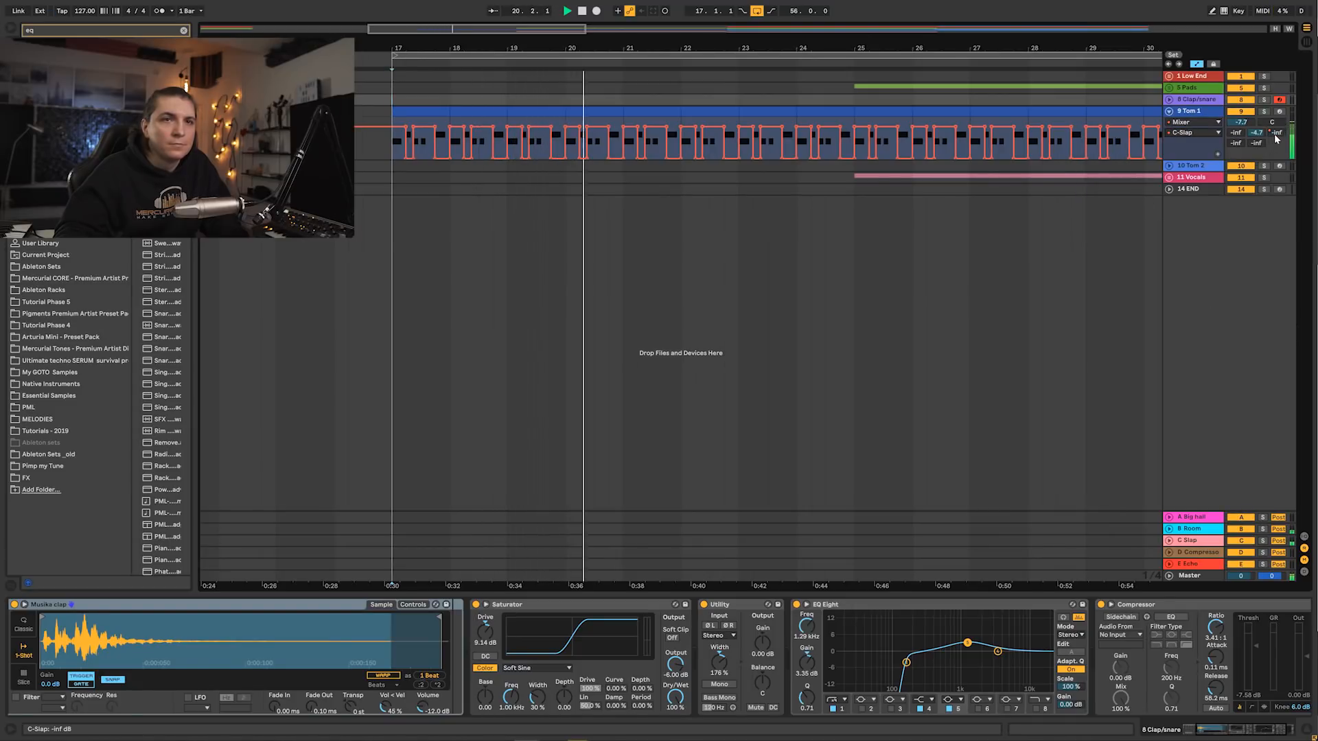
{"action": "left_click", "coordinate": [1194, 540]}
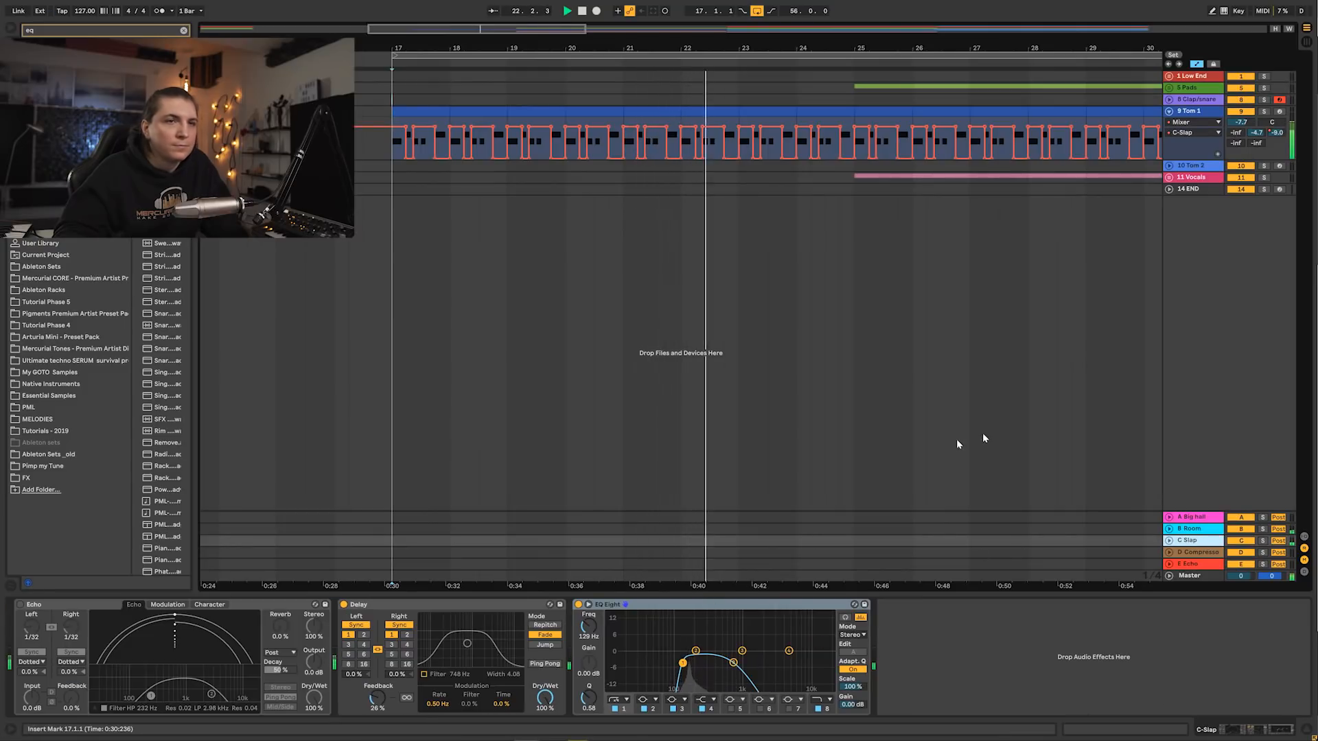
- Unfold the Pads group and look over the High Pad clip's notes at bar 25 and the track's device chain
{"action": "left_click_drag", "start_coordinate": [797, 46], "coordinate": [732, 21]}
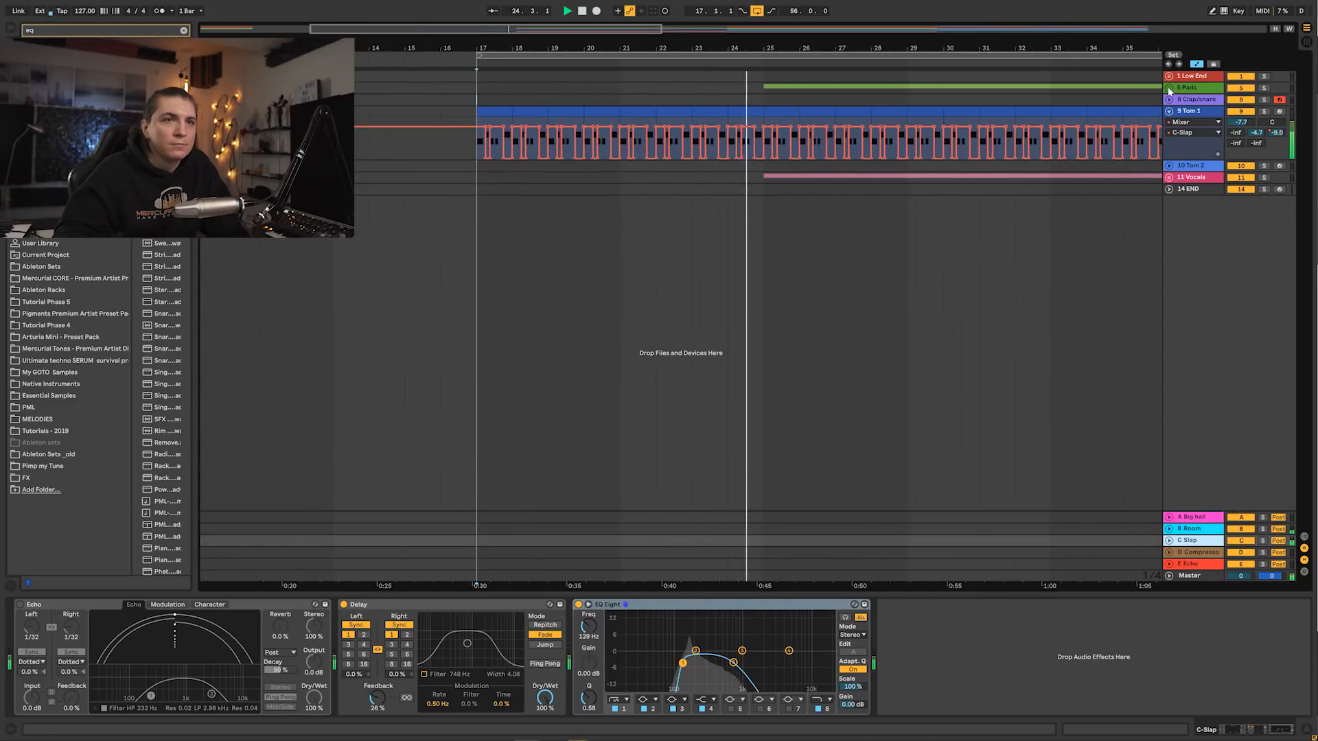
{"action": "left_click", "coordinate": [1169, 87]}
{"action": "double_click", "coordinate": [819, 113]}
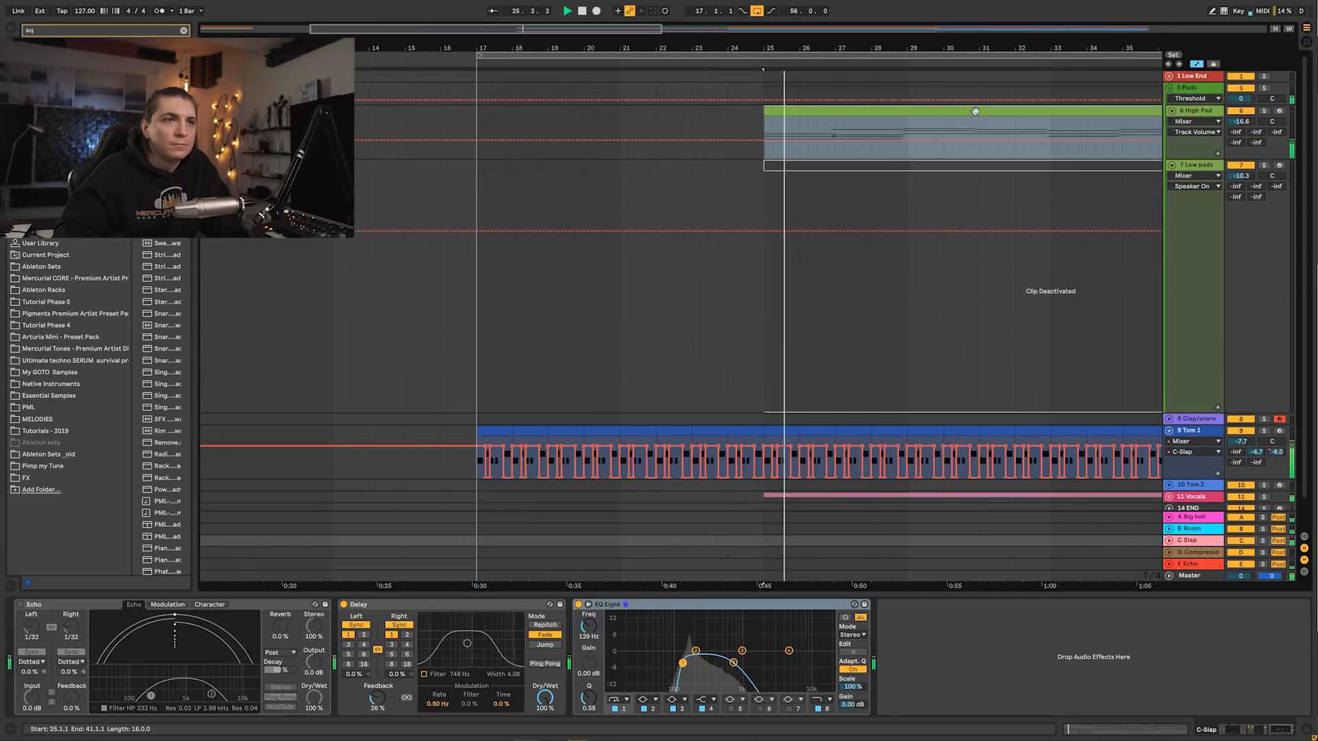
{"action": "mouse_move", "coordinate": [156, 486]}
{"action": "left_mouse_down"}
{"action": "mouse_move", "coordinate": [139, 487]}
{"action": "mouse_move", "coordinate": [160, 487]}
{"action": "left_mouse_up"}
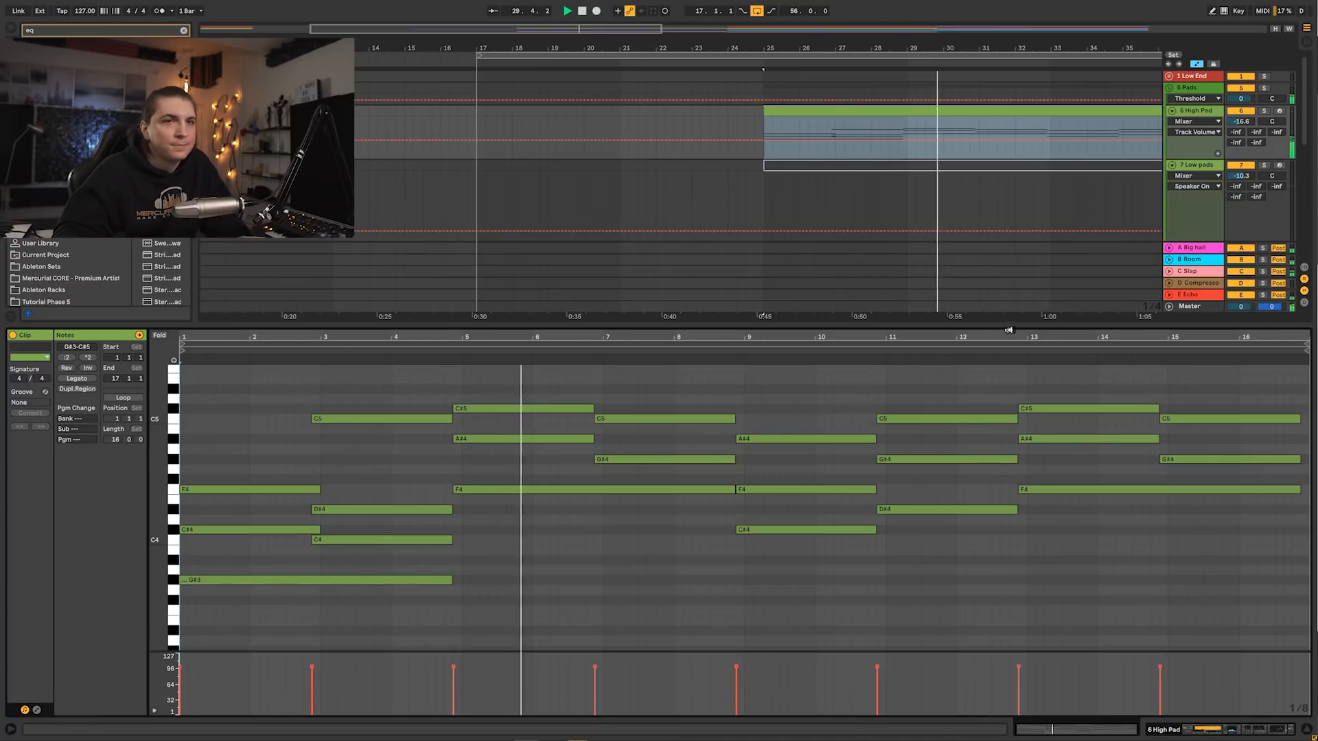
{"action": "key", "text": "shift+Tab"}
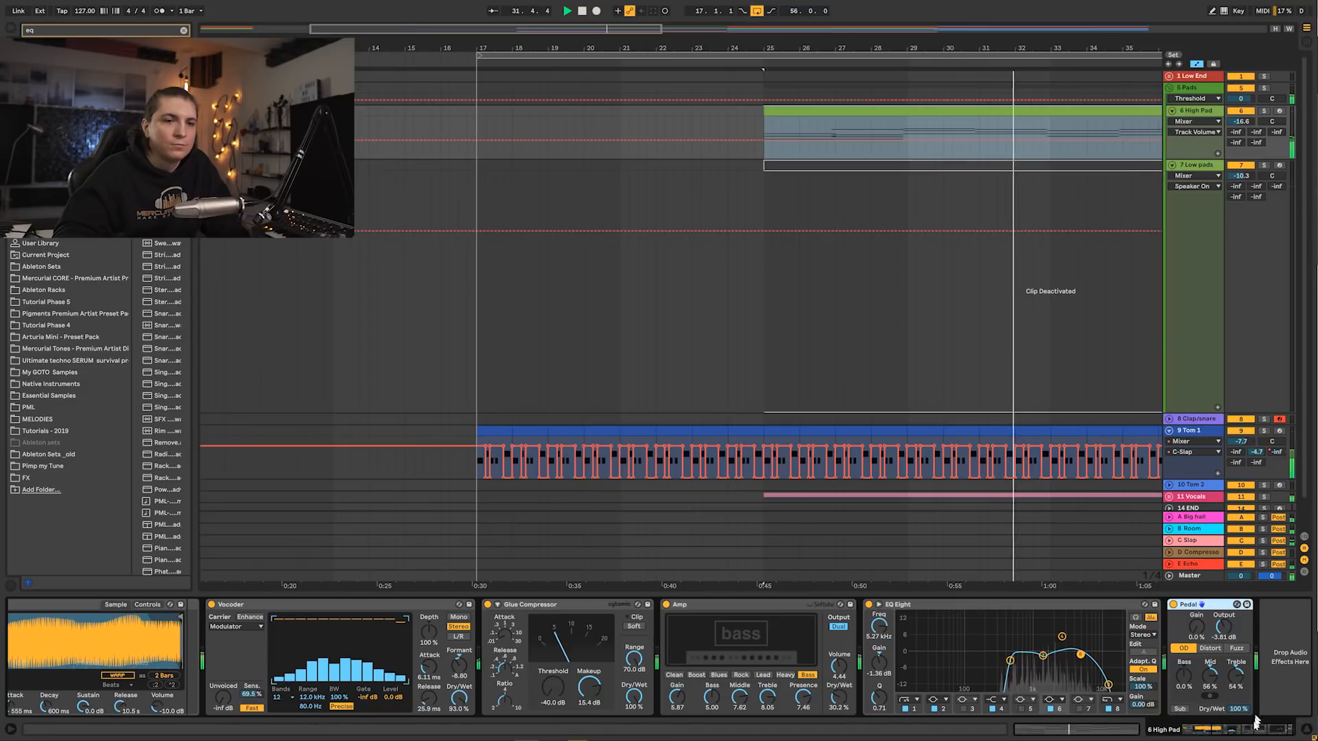
{"action": "left_click_drag", "start_coordinate": [1250, 733], "coordinate": [1201, 733]}
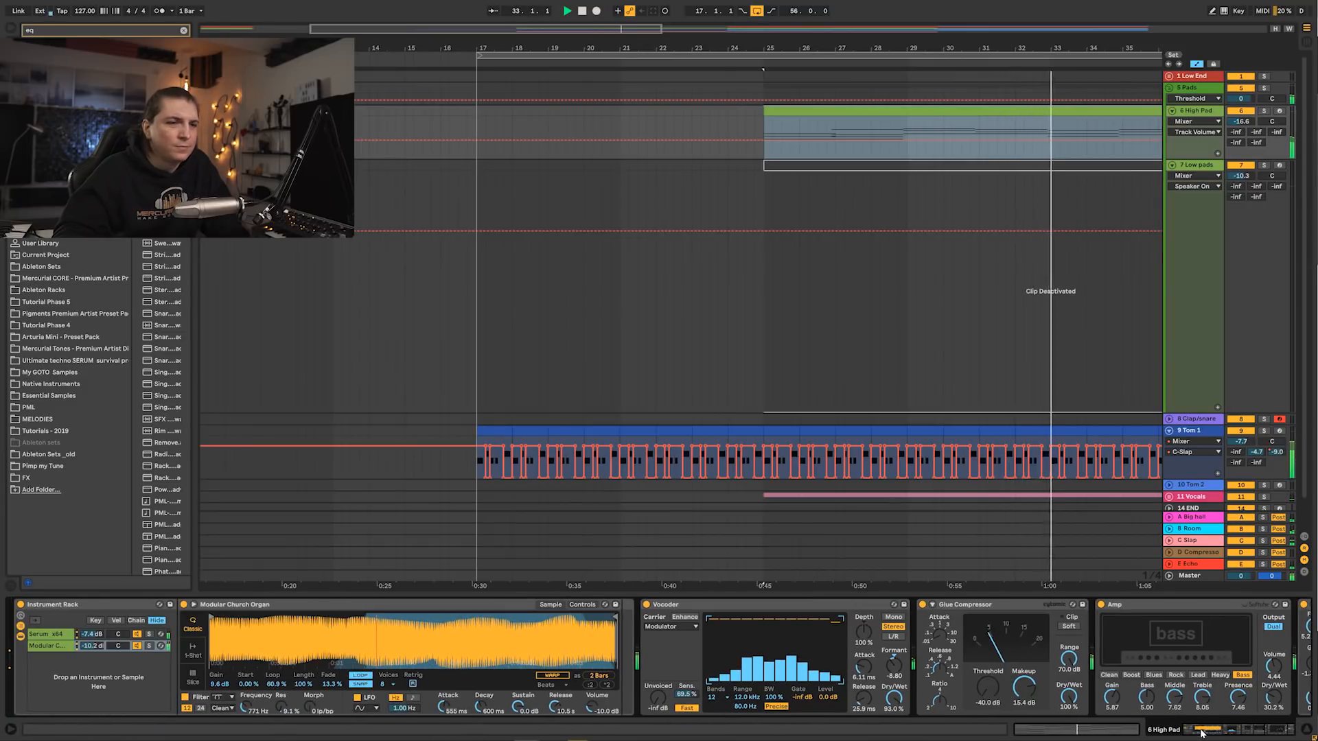
{"action": "left_click_drag", "start_coordinate": [1201, 733], "coordinate": [1234, 733]}
- Unfold the Tom 2 track and compare the notes and devices of the Tom 1 and Tom 2 clips around bar 41
{"action": "scroll", "coordinate": [1045, 265], "scroll_direction": "down", "scroll_amount": 3}
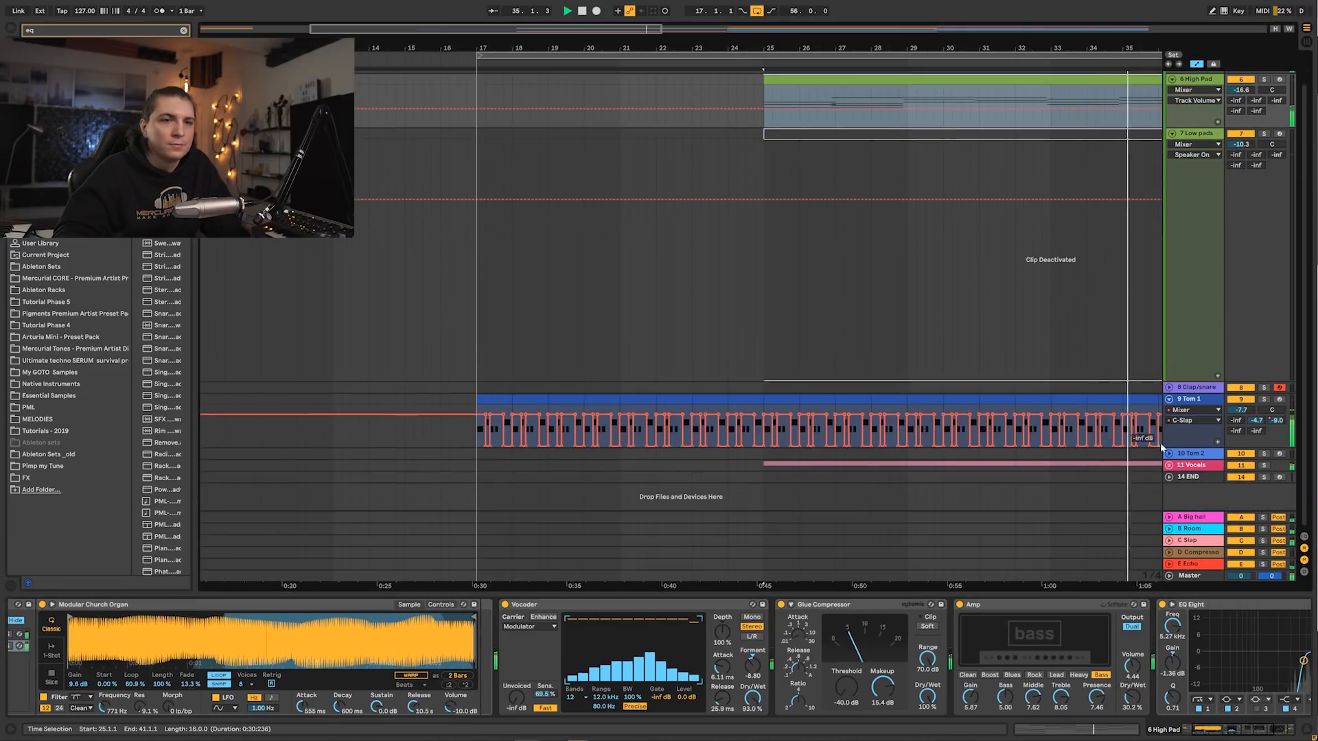
{"action": "left_click_drag", "start_coordinate": [1002, 51], "coordinate": [590, 18]}
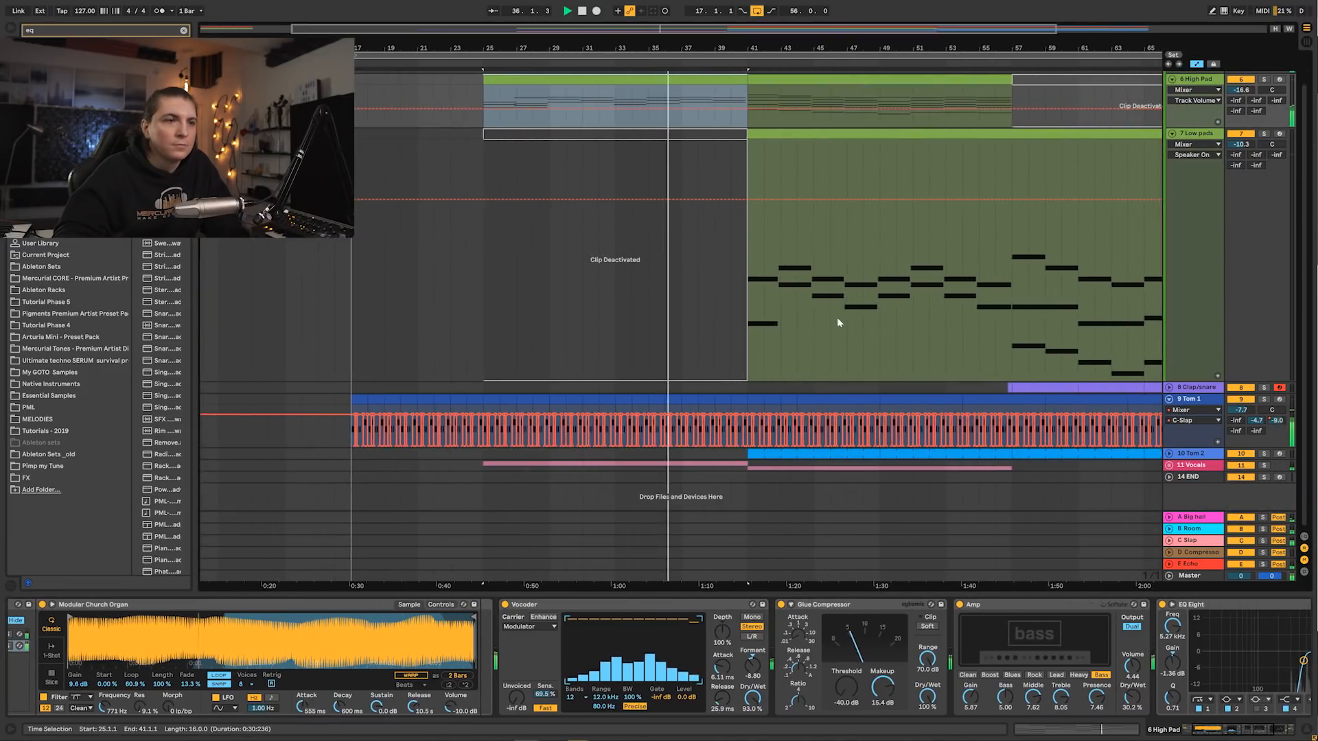
{"action": "left_click", "coordinate": [1169, 454]}
{"action": "scroll", "coordinate": [1046, 437], "scroll_direction": "down", "scroll_amount": 2}
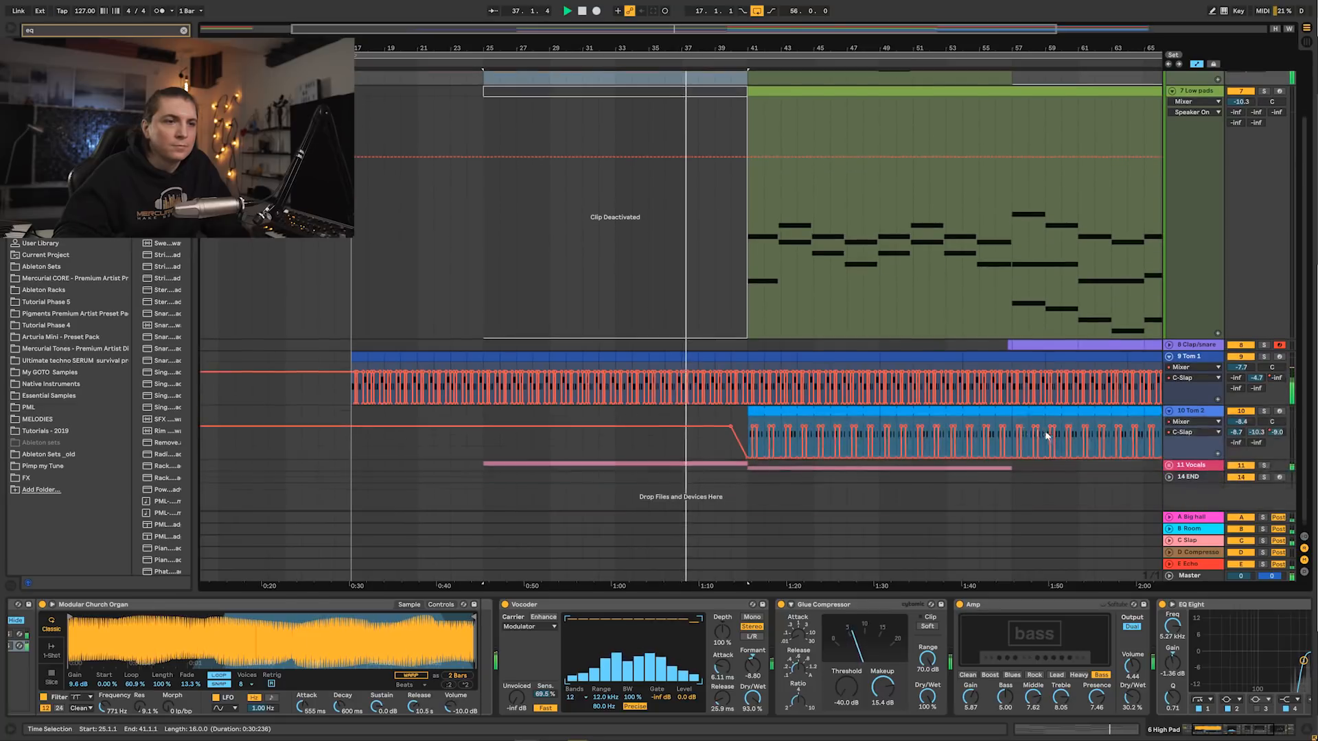
{"action": "scroll", "coordinate": [768, 288], "scroll_direction": "up", "scroll_amount": 6}
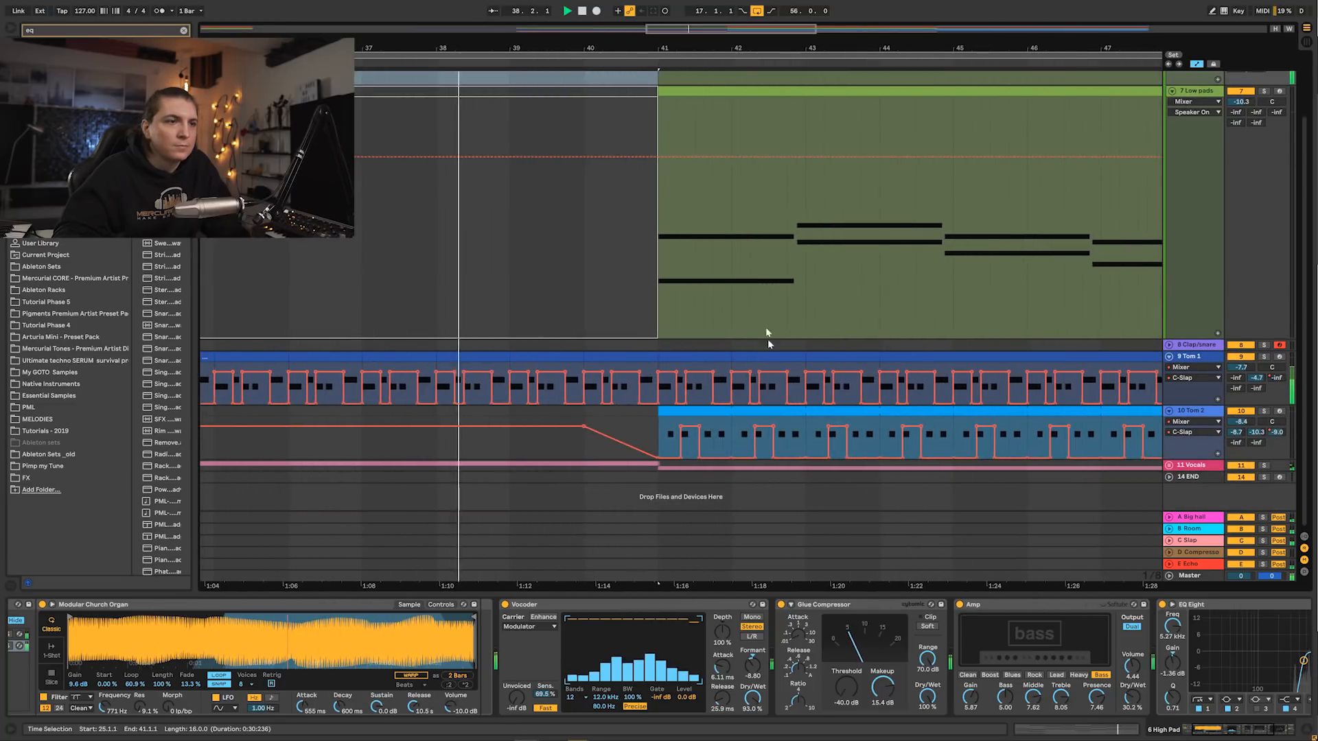
{"action": "double_click", "coordinate": [624, 357]}
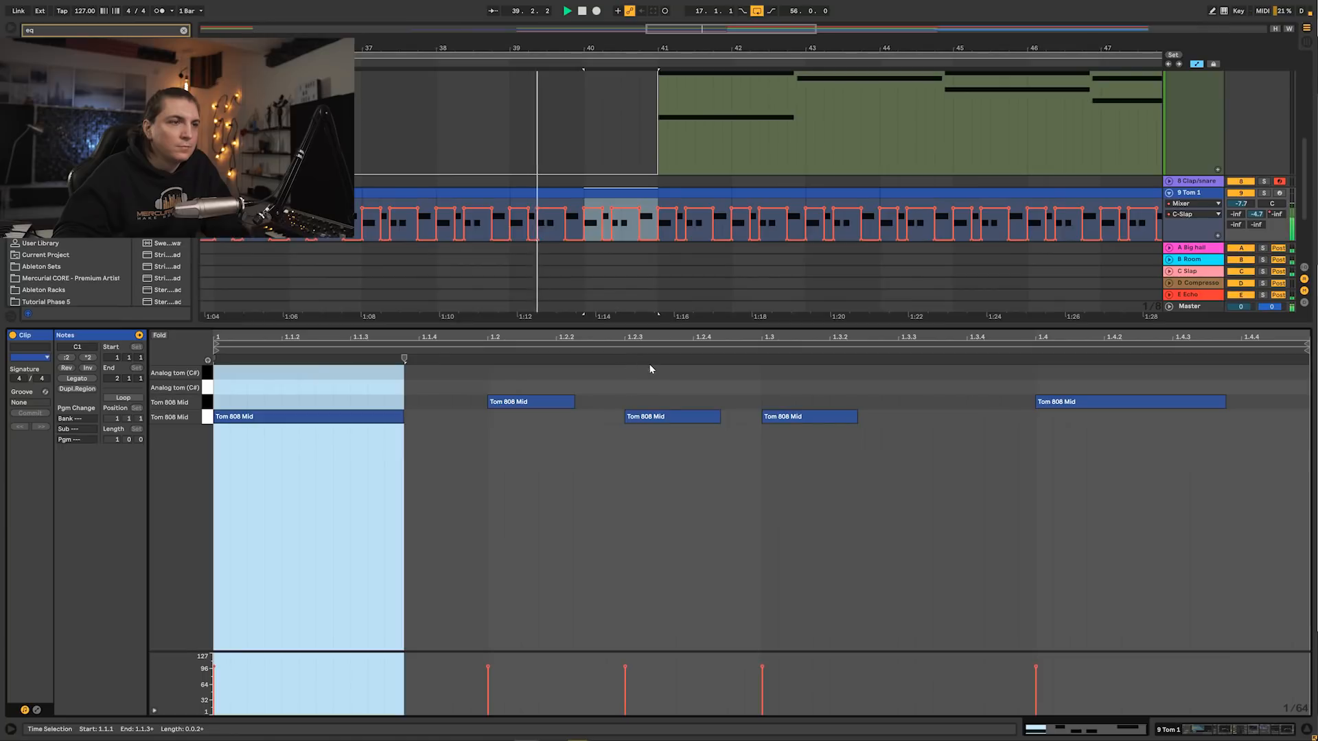
{"action": "key", "text": "shift+Tab"}
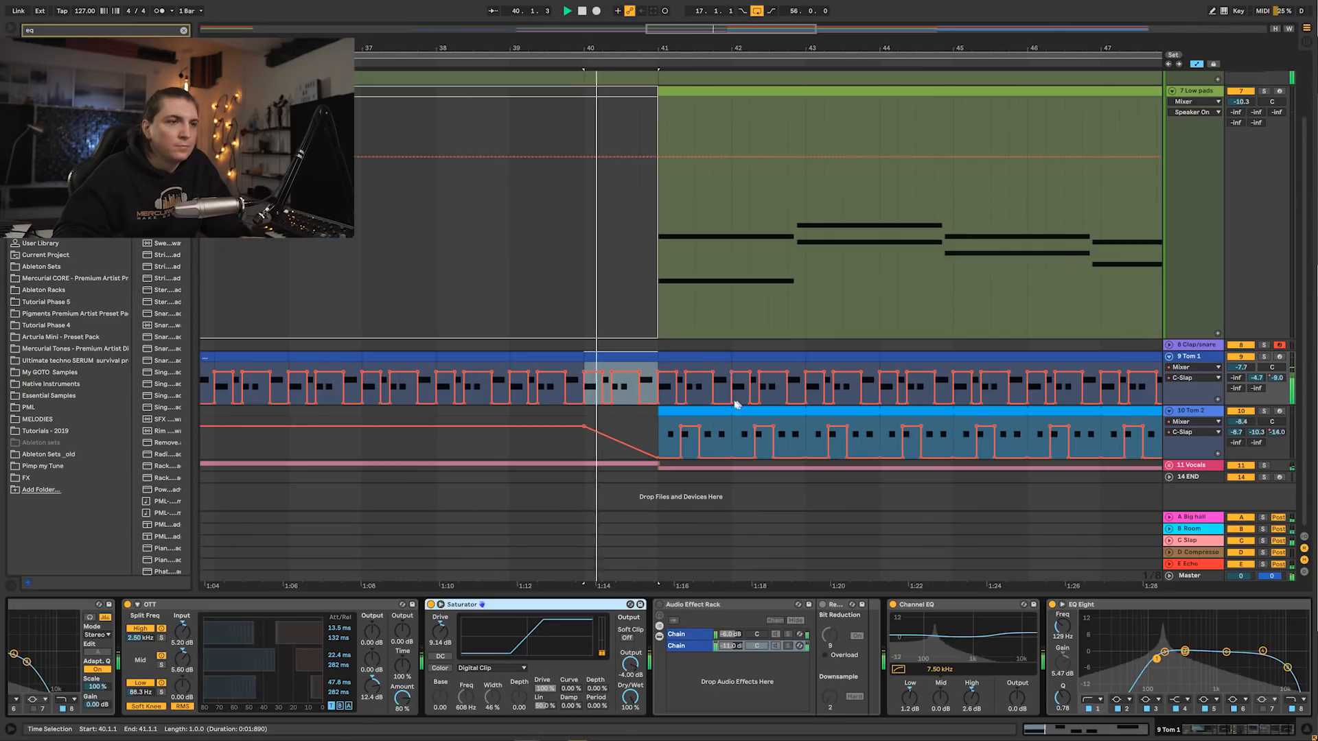
{"action": "double_click", "coordinate": [687, 411]}
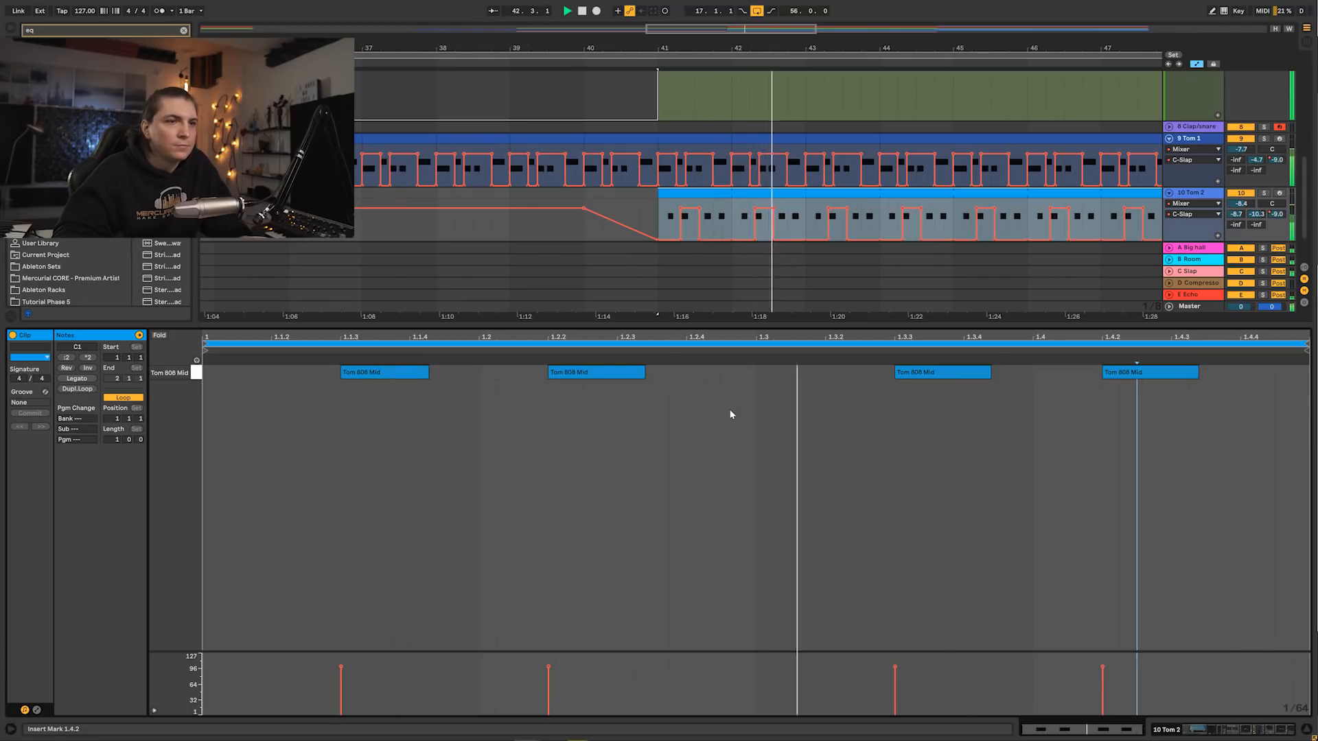
{"action": "key", "text": "shift+Tab"}
- Unfold the Low End group and look over the note pattern of the clip on track 3 Sub
{"action": "left_click_drag", "start_coordinate": [697, 48], "coordinate": [697, 28]}
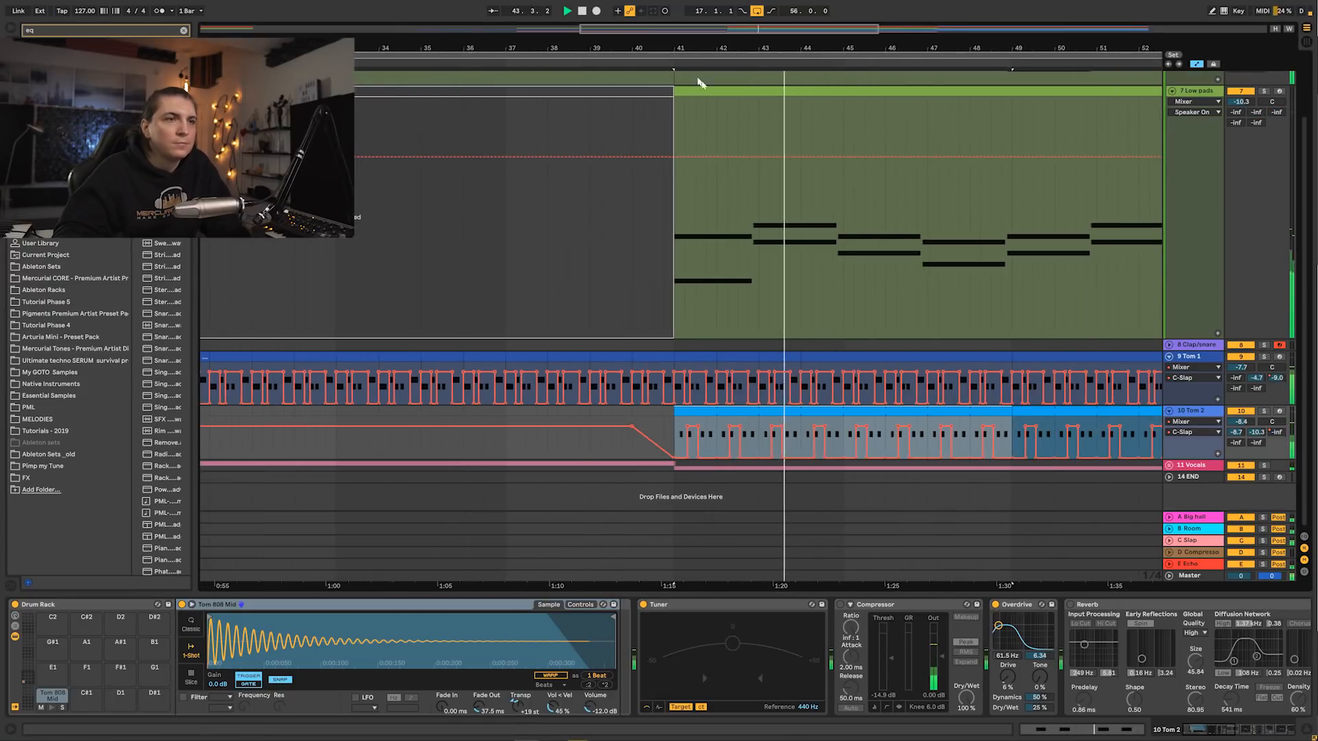
{"action": "scroll", "coordinate": [910, 265], "scroll_direction": "up", "scroll_amount": 2}
{"action": "left_click", "coordinate": [1168, 75]}
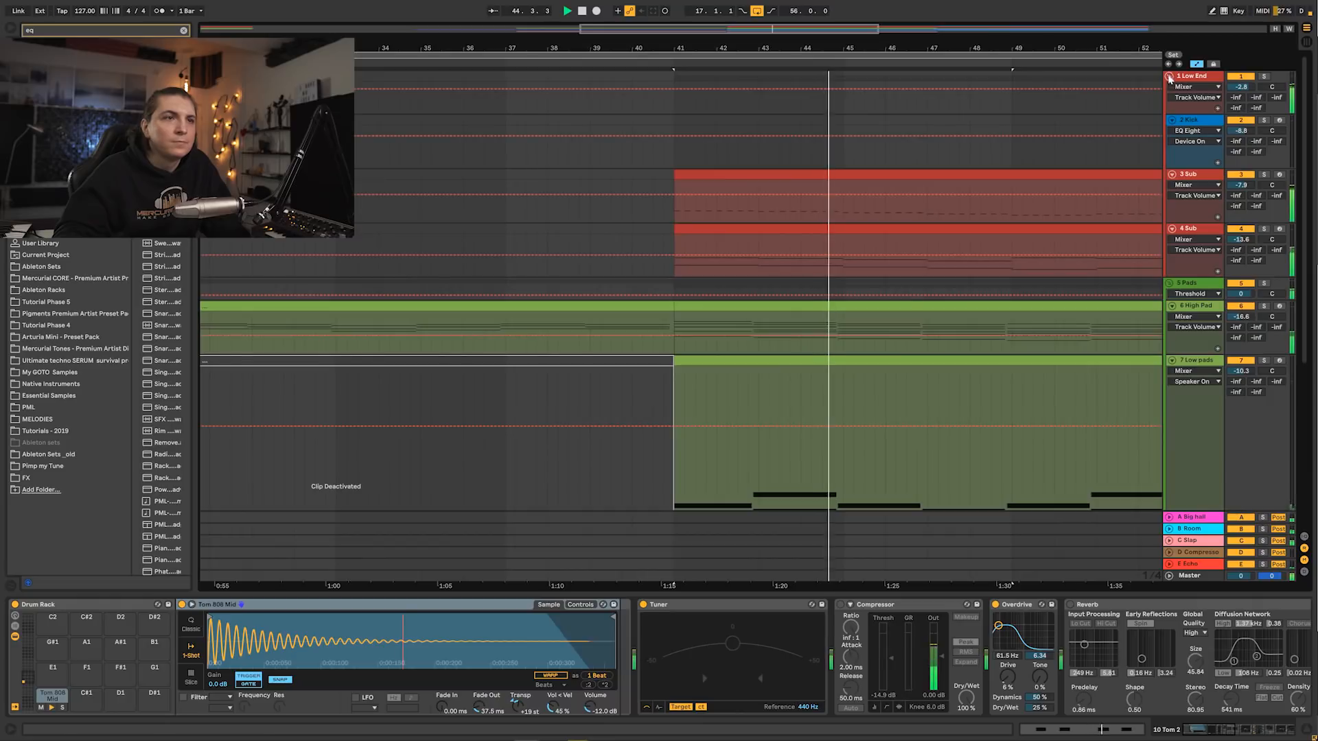
{"action": "double_click", "coordinate": [810, 198]}
{"action": "left_click_drag", "start_coordinate": [158, 529], "coordinate": [185, 552]}
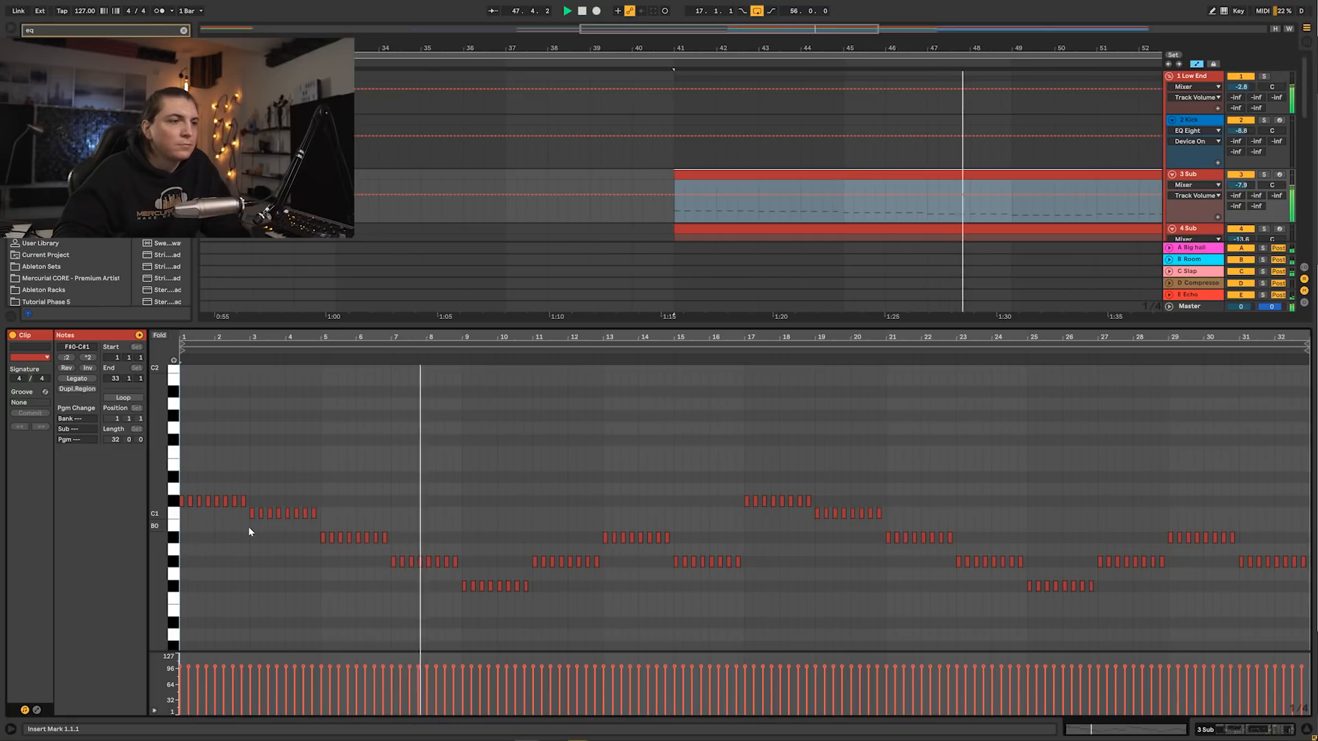
{"action": "key", "text": "shift+Tab"}
- Look over the sustained notes of the clip on track 4 Sub and display that track's devices
{"action": "double_click", "coordinate": [948, 228]}
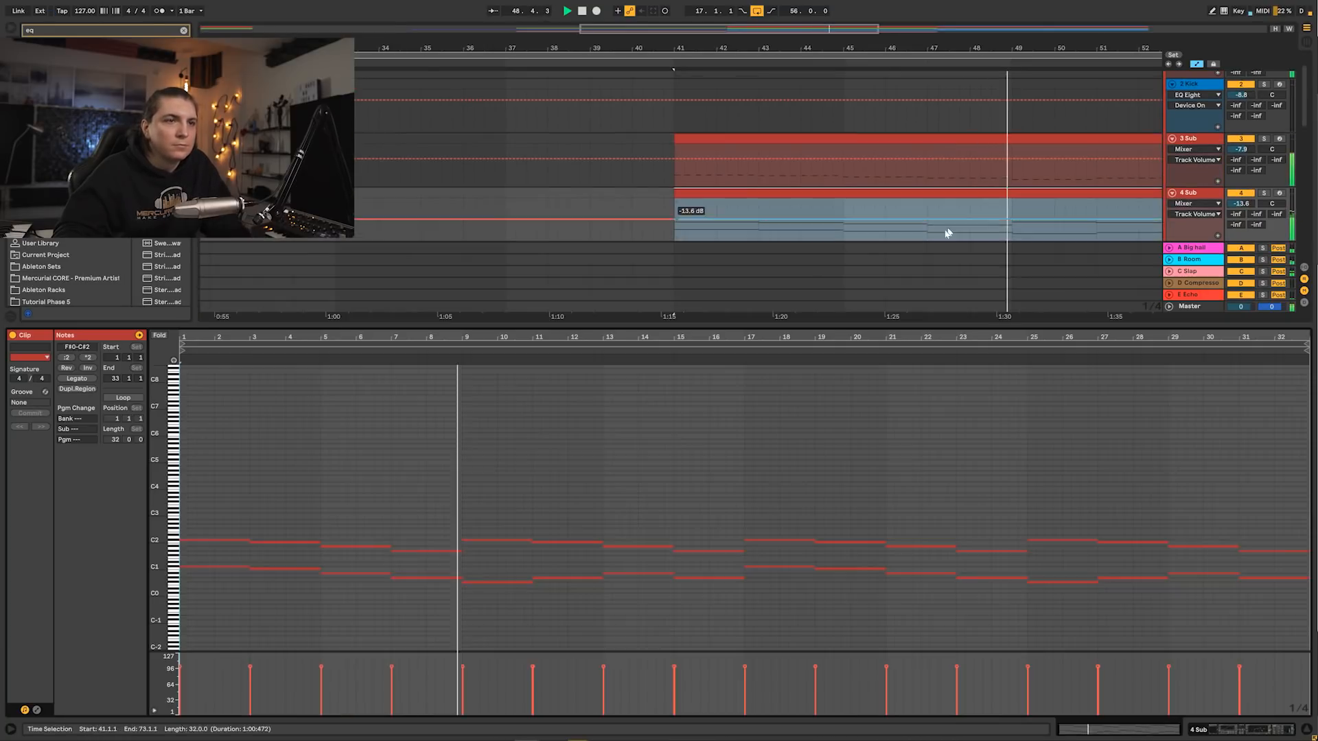
{"action": "left_click_drag", "start_coordinate": [167, 511], "coordinate": [196, 509]}
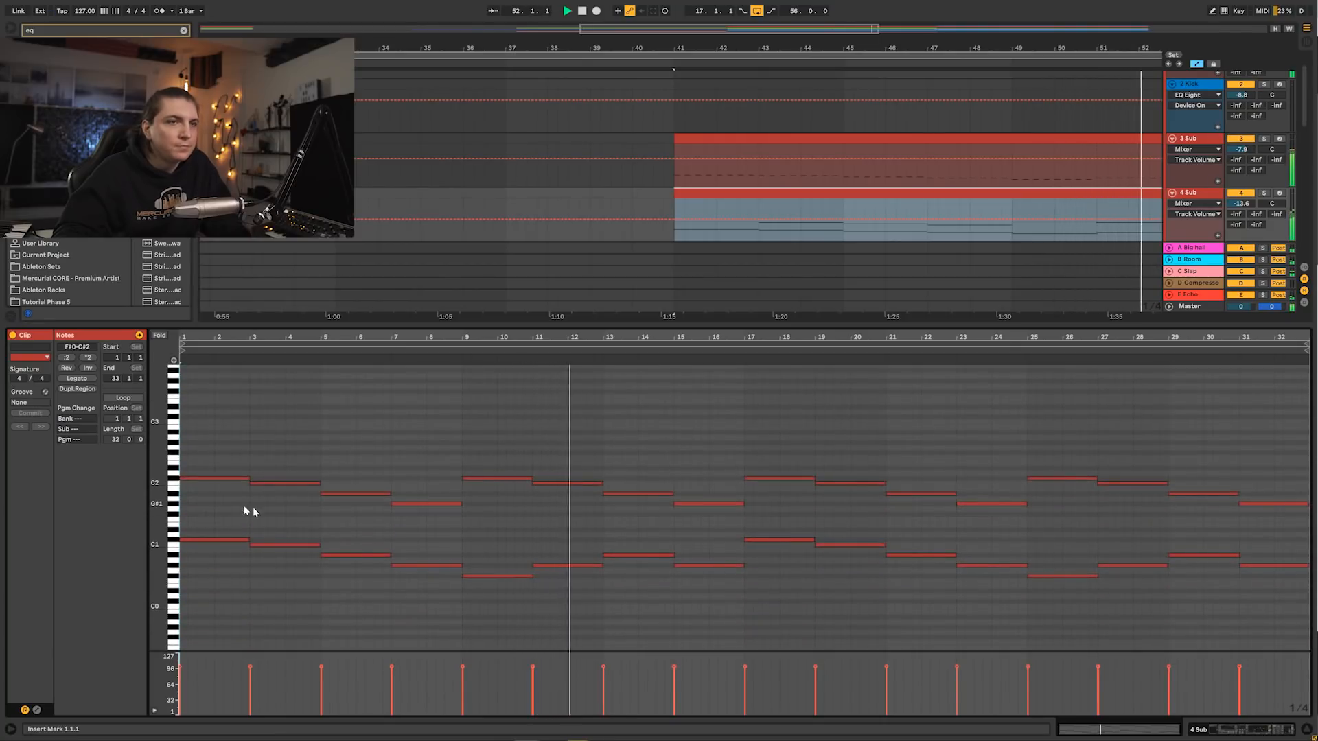
{"action": "key", "text": "shift+Tab"}
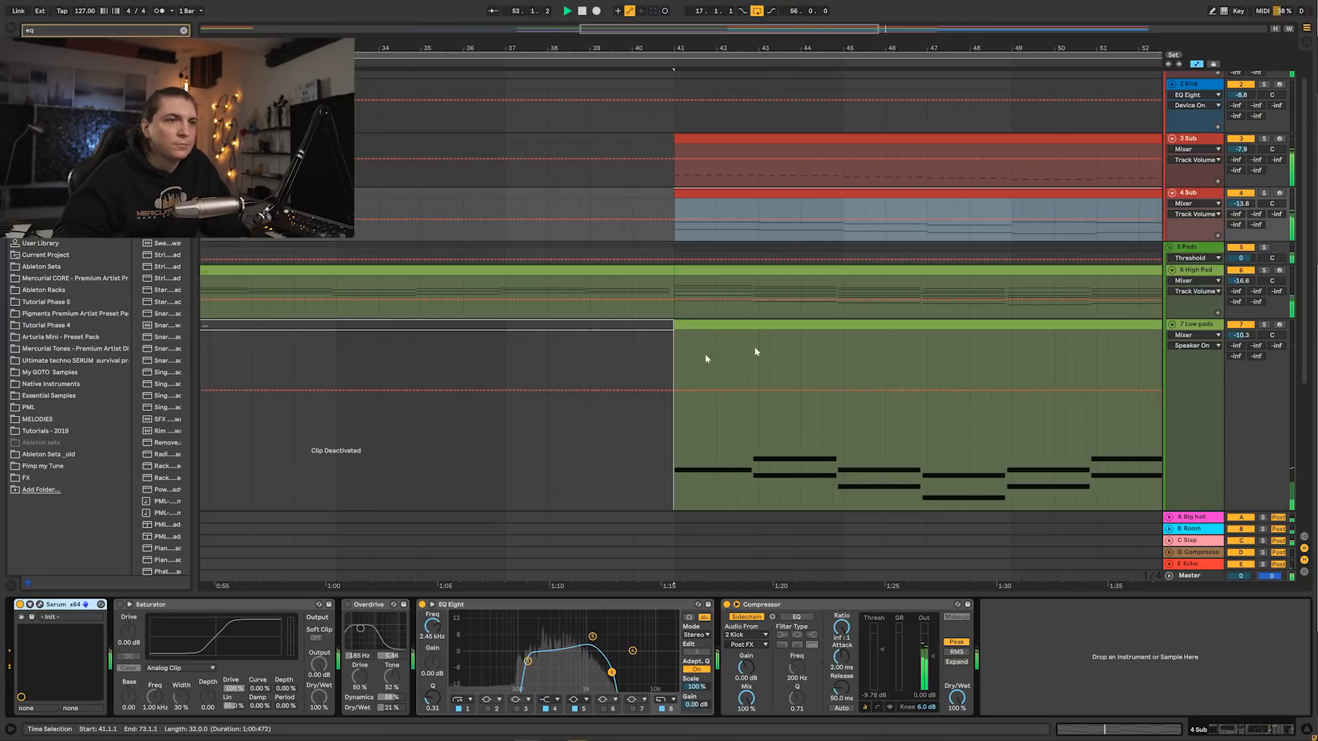
- Select the Kick clip starting at bar 57 and display the Kick track's devices
{"action": "left_click_drag", "start_coordinate": [812, 45], "coordinate": [660, 17]}
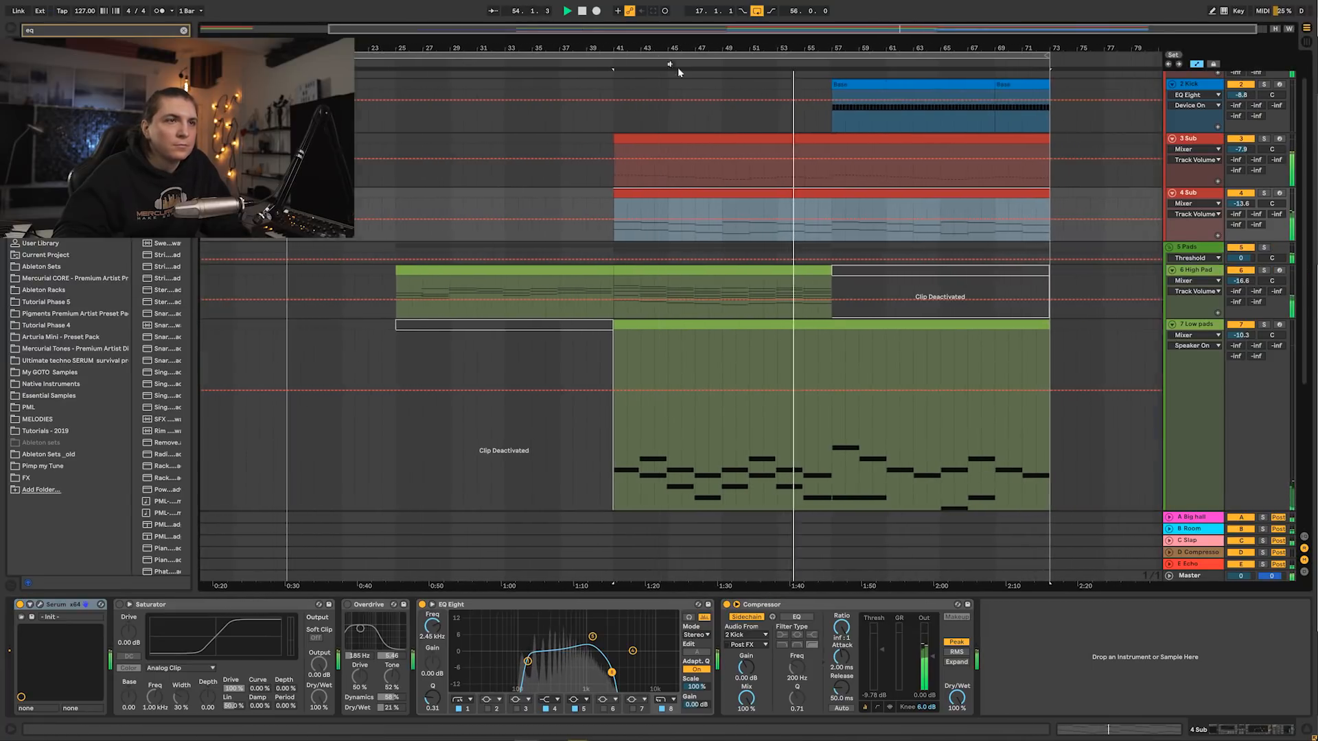
{"action": "scroll", "coordinate": [943, 233], "scroll_direction": "up", "scroll_amount": 2}
{"action": "double_click", "coordinate": [875, 123]}
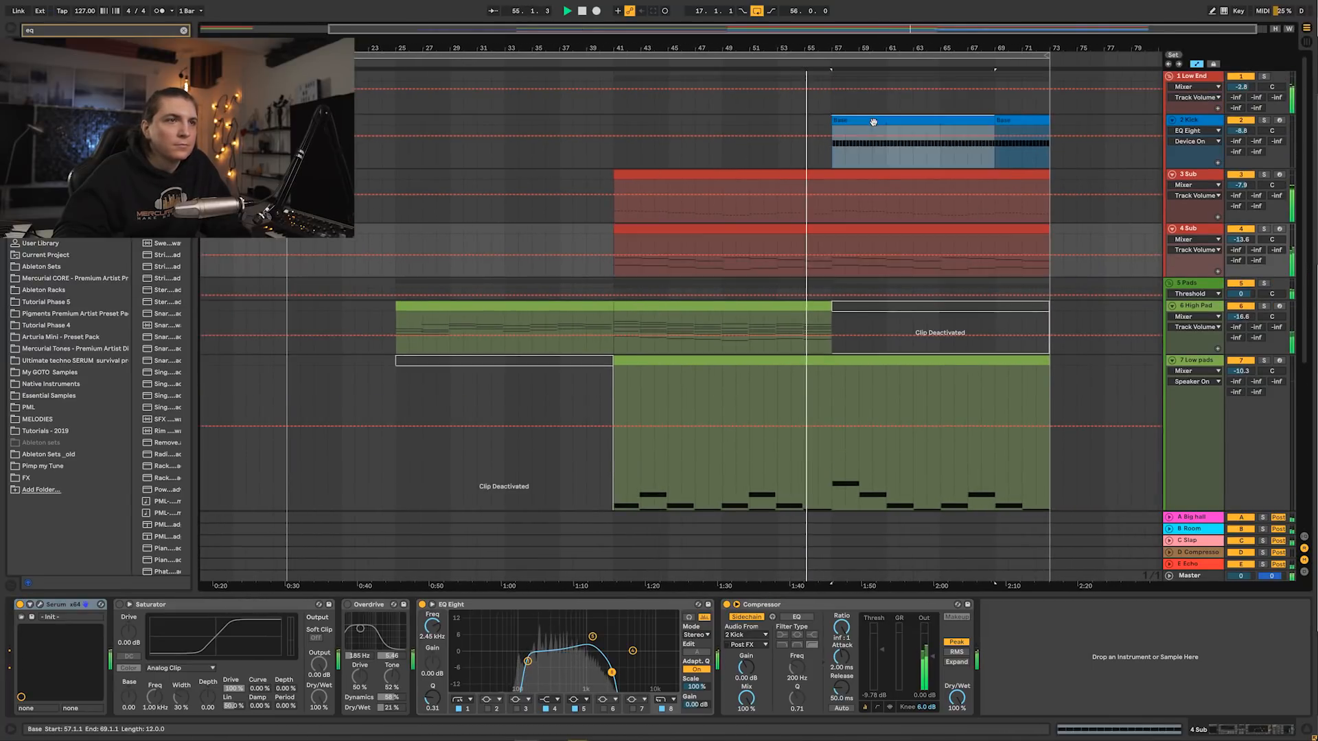
{"action": "key", "text": "shift+Tab"}
- Look over the Clap/snare clip's notes and devices, and unfold the Clap/snare track in the arrangement
{"action": "scroll", "coordinate": [931, 321], "scroll_direction": "down", "scroll_amount": 8}
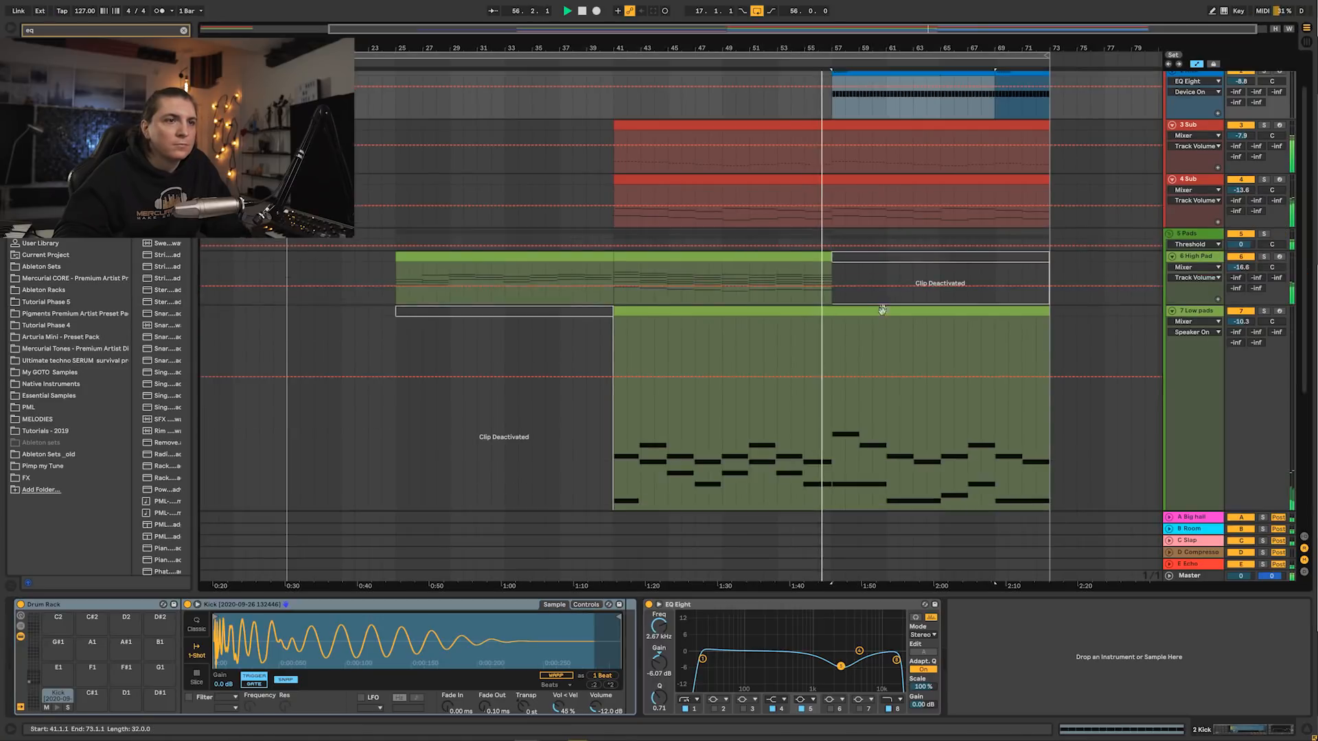
{"action": "double_click", "coordinate": [857, 345]}
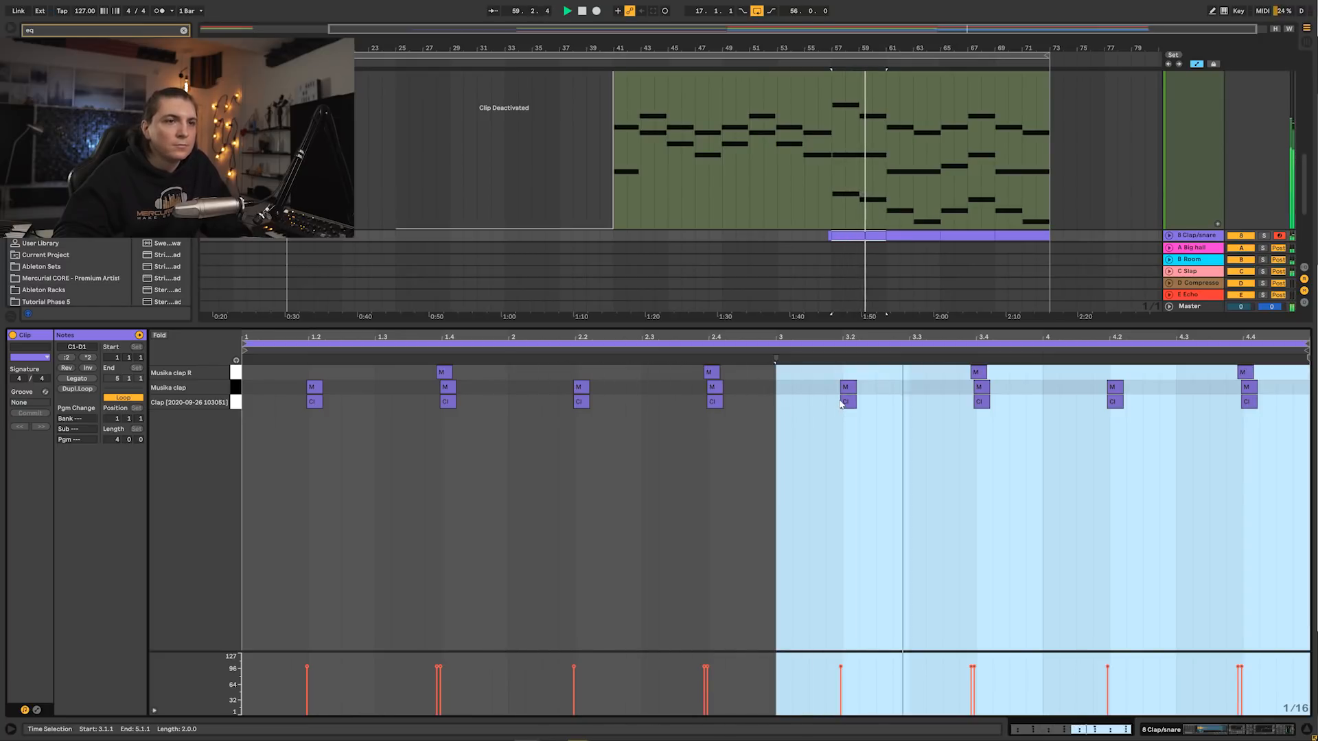
{"action": "key", "text": "shift+Tab"}
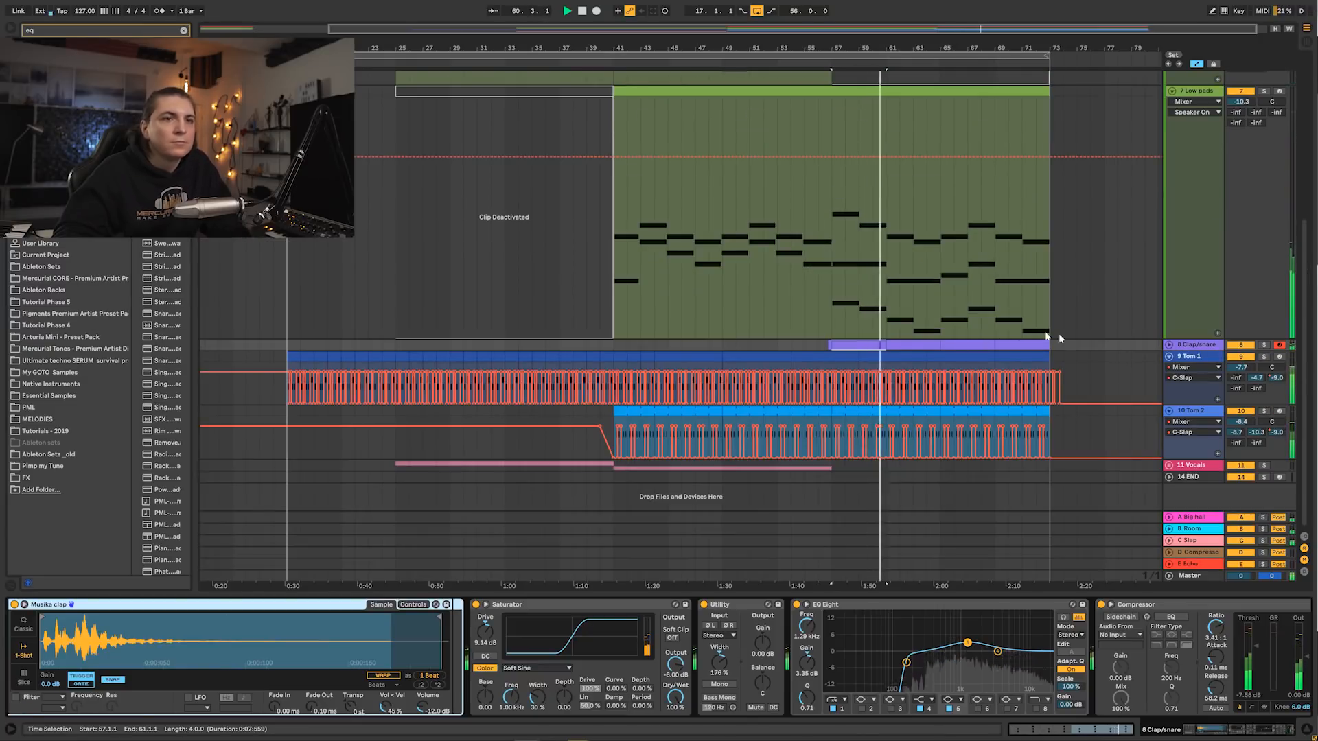
{"action": "left_click", "coordinate": [1169, 345]}
{"action": "scroll", "coordinate": [1133, 351], "scroll_direction": "down", "scroll_amount": 1}
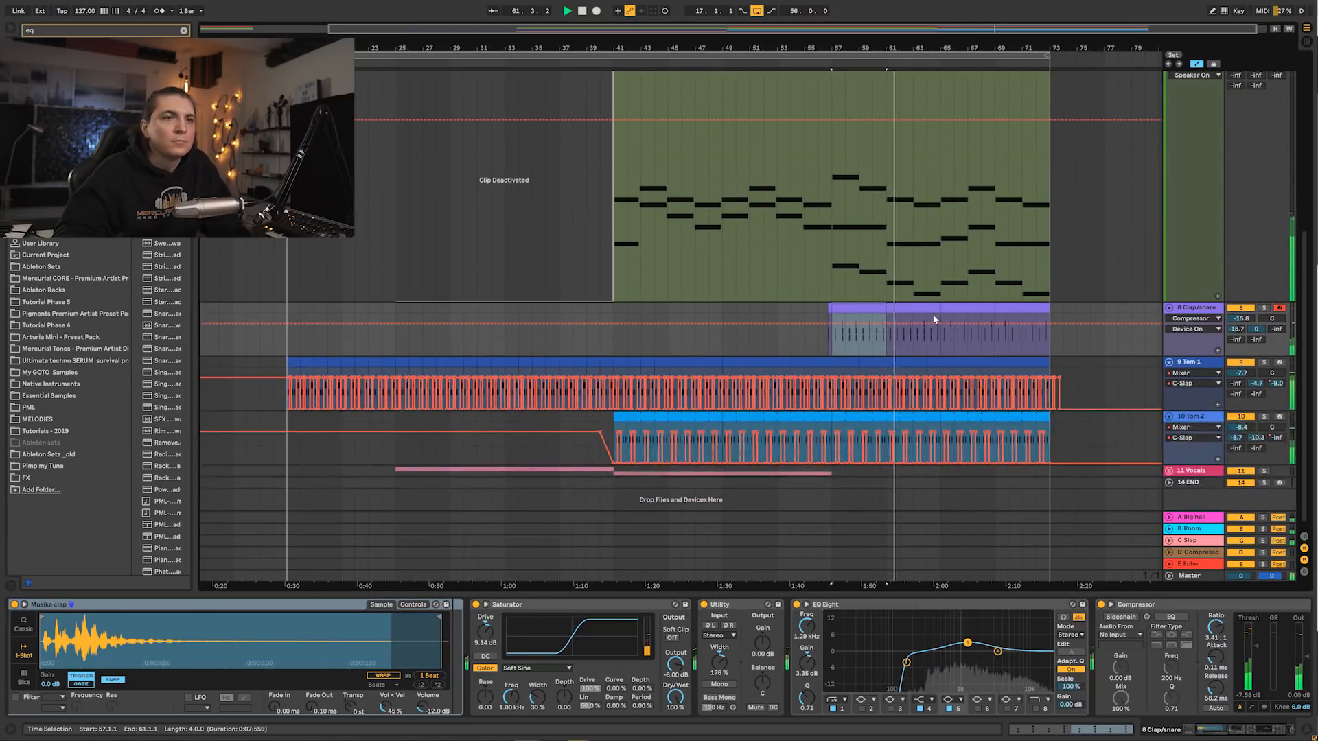
- Extend the arrangement loop end to bar 75 and look over the Low pads clip's notes and devices
{"action": "left_click_drag", "start_coordinate": [1037, 57], "coordinate": [1066, 55]}
{"action": "scroll", "coordinate": [995, 193], "scroll_direction": "up", "scroll_amount": 3}
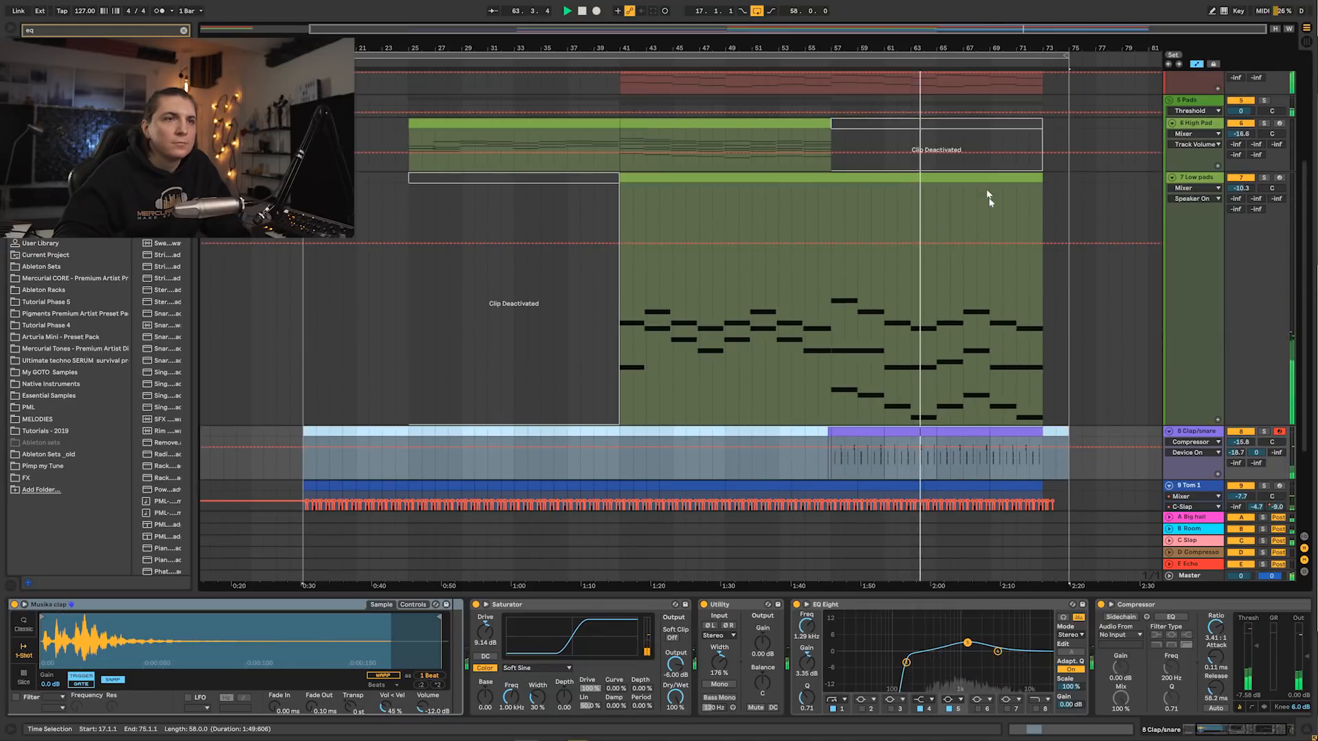
{"action": "double_click", "coordinate": [977, 180]}
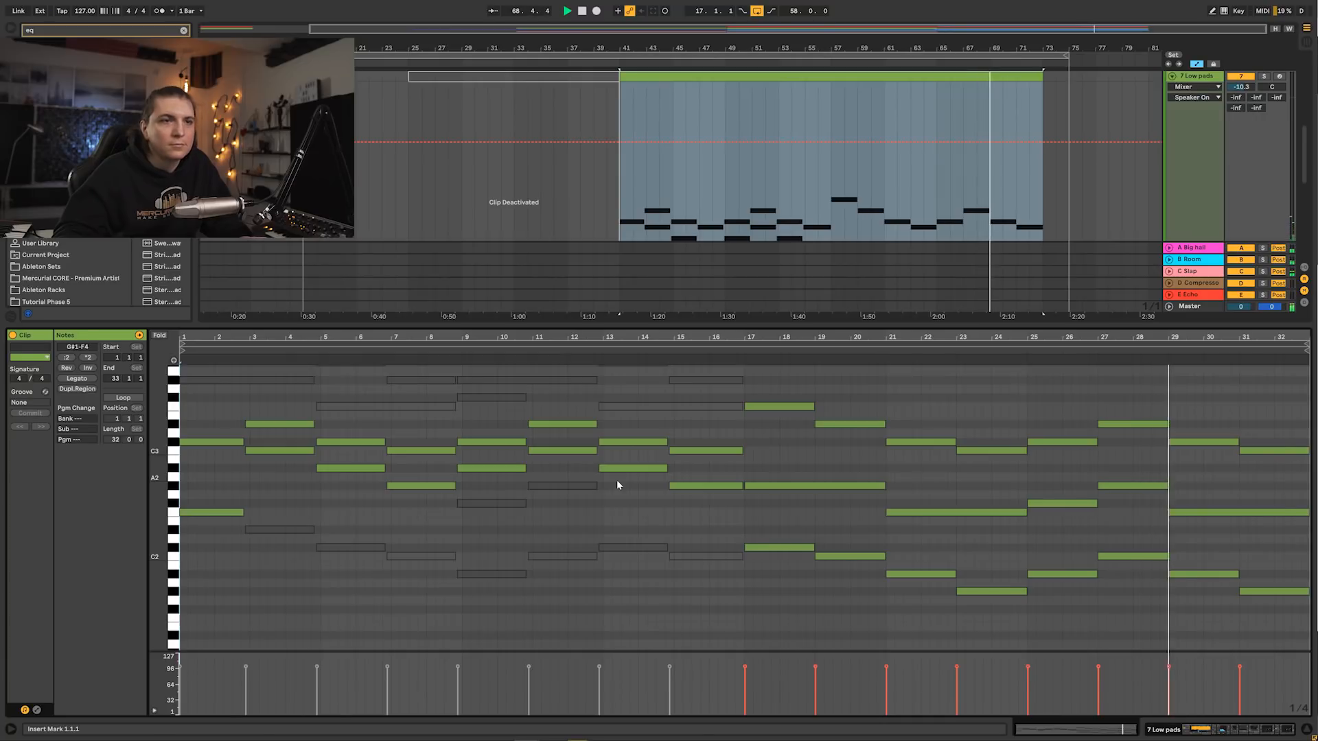
{"action": "key", "text": "shift+Tab"}
{"action": "scroll", "coordinate": [1028, 308], "scroll_direction": "up", "scroll_amount": 1}
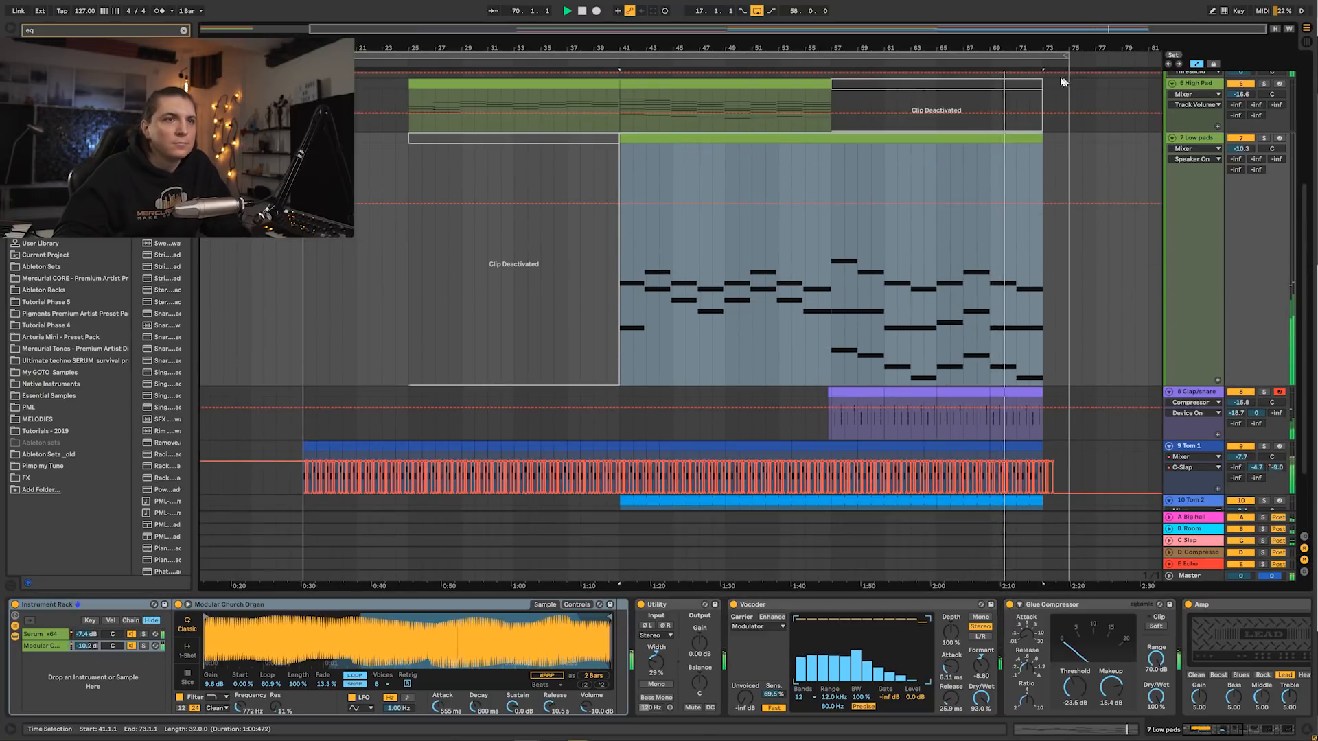
- Extend the end of the arrangement loop to bar 77 for a 60-bar loop starting at bar 17
{"action": "left_click_drag", "start_coordinate": [935, 42], "coordinate": [944, 27]}
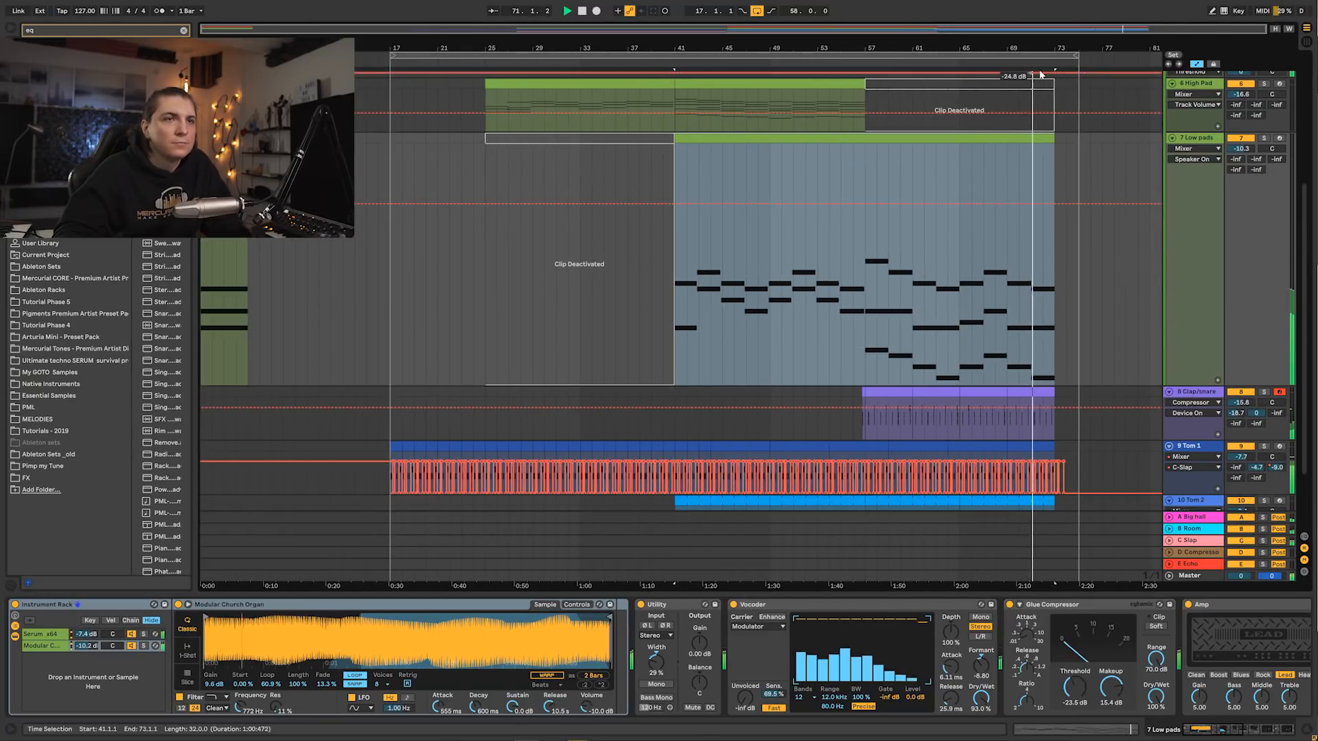
{"action": "left_click_drag", "start_coordinate": [1076, 56], "coordinate": [1103, 57]}
{"action": "scroll", "coordinate": [1025, 219], "scroll_direction": "down", "scroll_amount": 1}
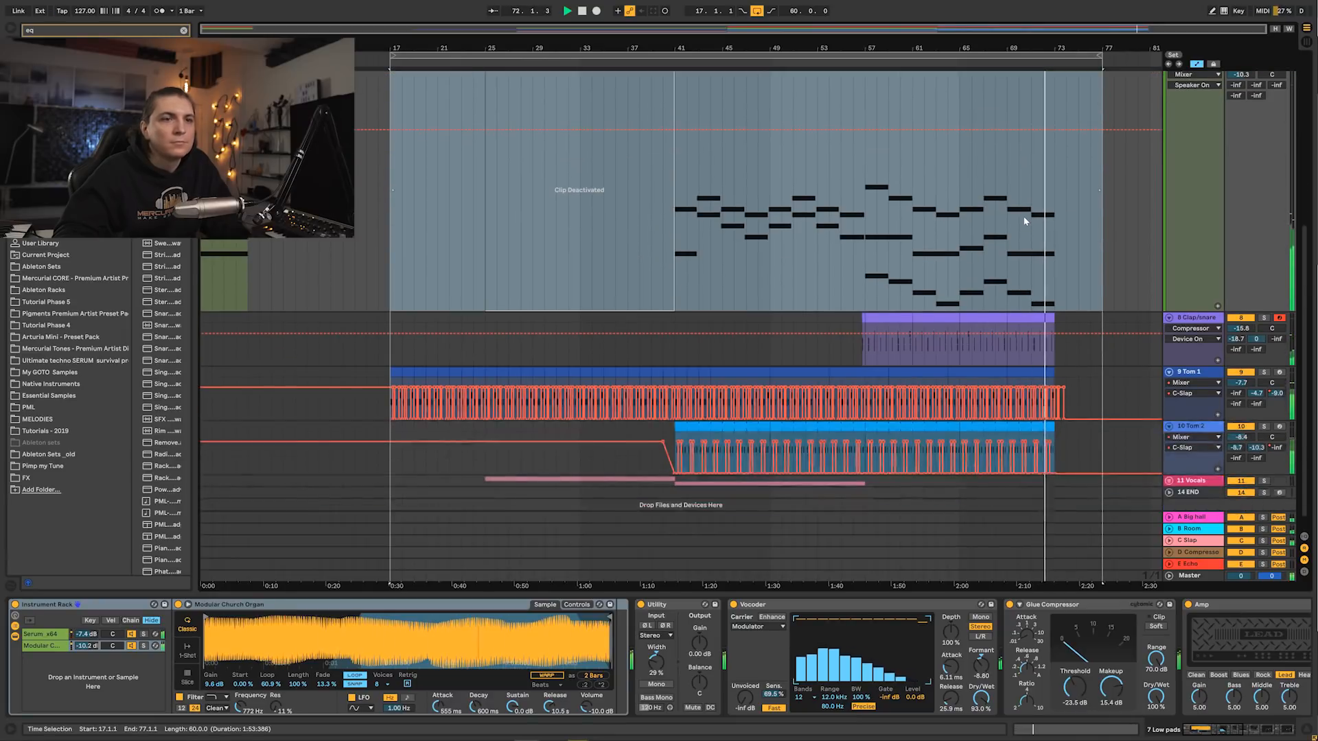